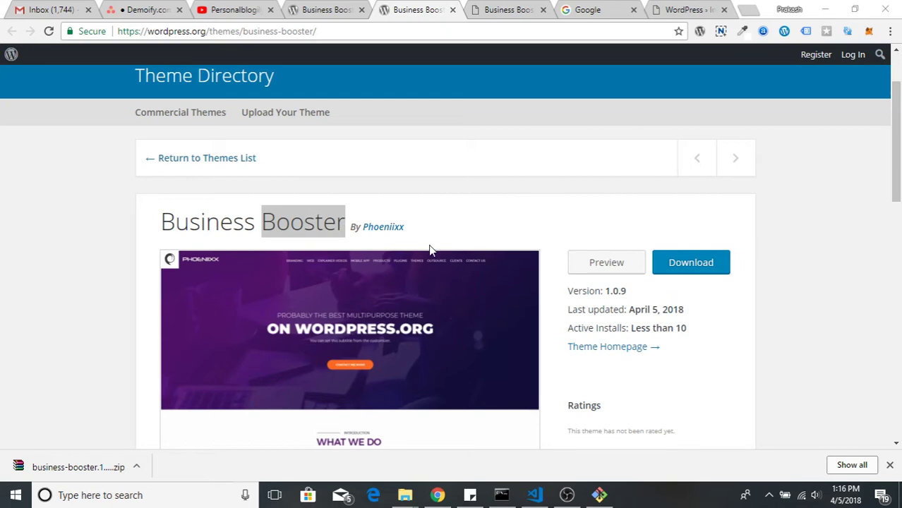
Review the Business Booster theme page, noting version 1.0.9, then switch to its demo site
{"action": "scroll", "coordinate": [477, 321], "scroll_direction": "down", "scroll_amount": 5}
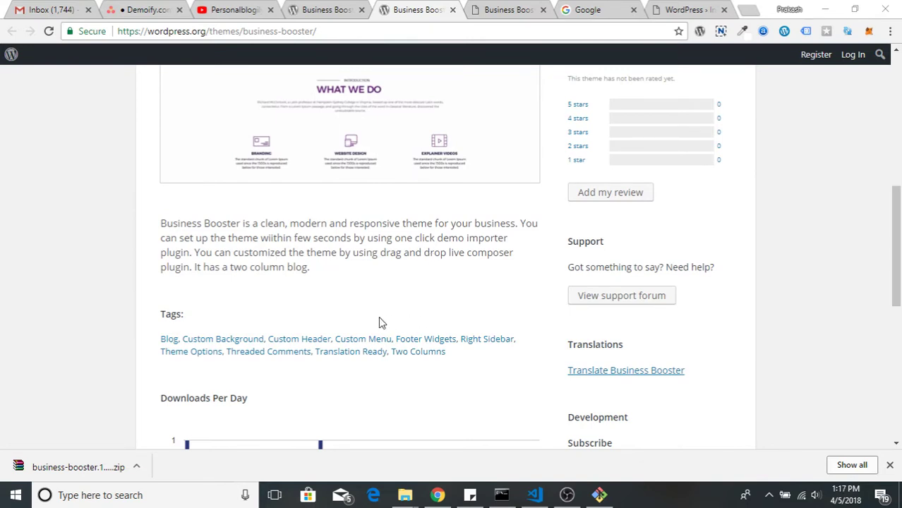
{"action": "scroll", "coordinate": [379, 322], "scroll_direction": "up", "scroll_amount": 3}
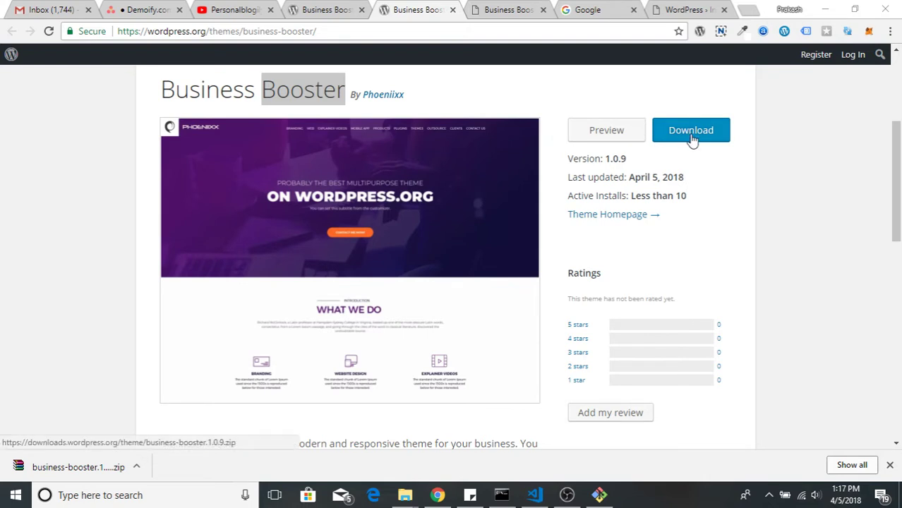
{"action": "left_click_drag", "start_coordinate": [601, 160], "coordinate": [640, 167]}
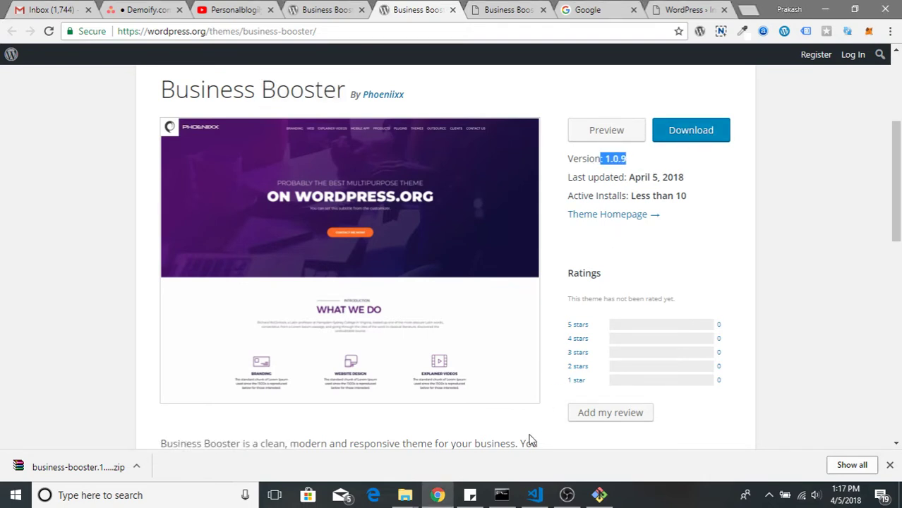
{"action": "left_click", "coordinate": [506, 9]}
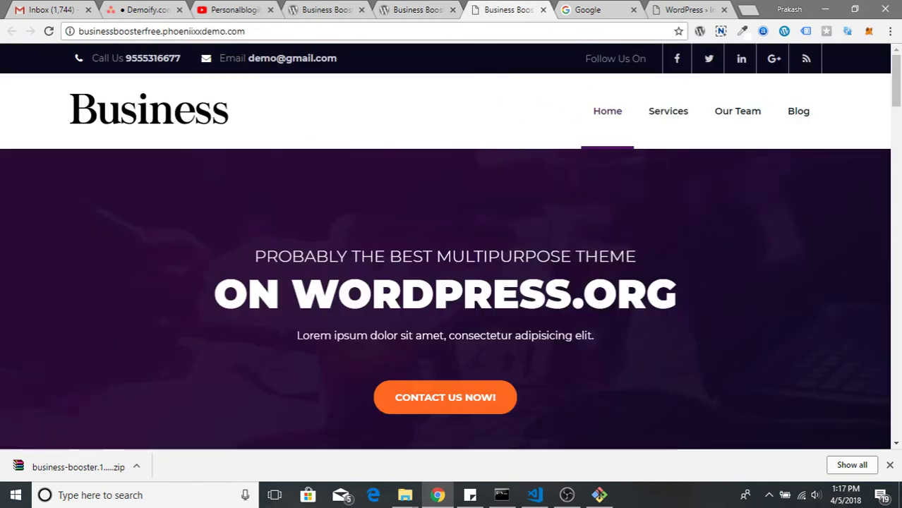
{"action": "left_click_drag", "start_coordinate": [258, 58], "coordinate": [339, 58]}
{"action": "left_click", "coordinate": [361, 57]}
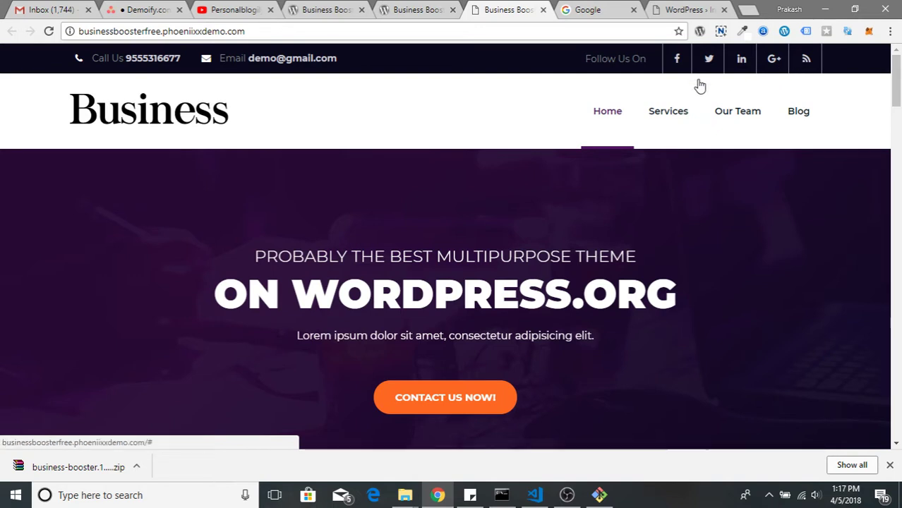
{"action": "mouse_move", "coordinate": [732, 125]}
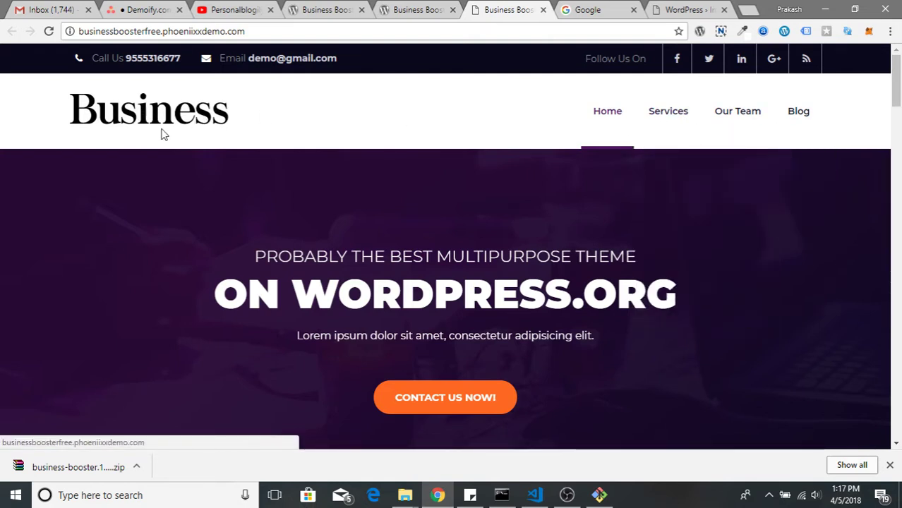
{"action": "scroll", "coordinate": [160, 184], "scroll_direction": "down", "scroll_amount": 3}
{"action": "scroll", "coordinate": [161, 187], "scroll_direction": "up", "scroll_amount": 2}
{"action": "scroll", "coordinate": [161, 200], "scroll_direction": "down", "scroll_amount": 1}
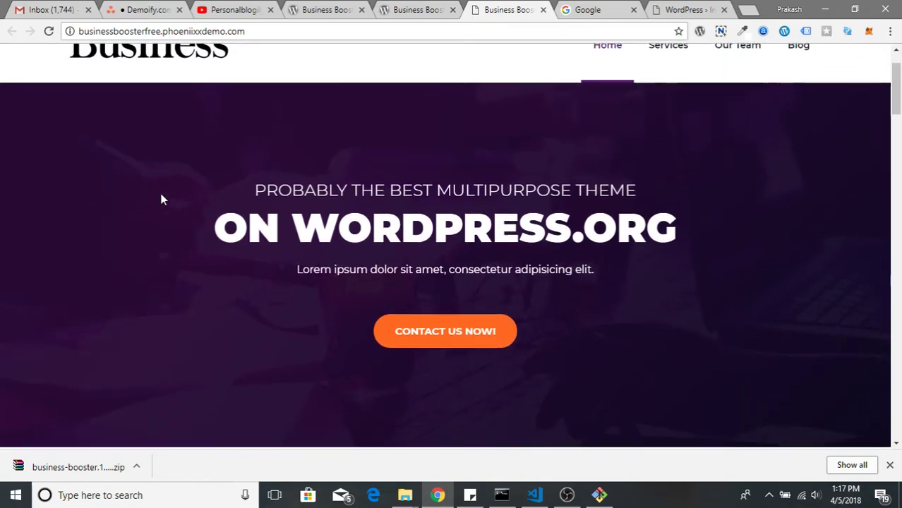
{"action": "scroll", "coordinate": [161, 200], "scroll_direction": "down", "scroll_amount": 1}
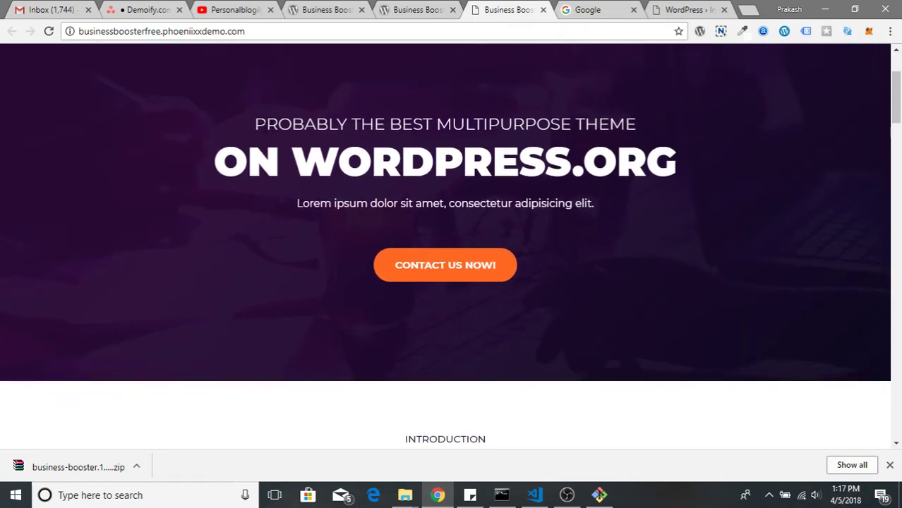
{"action": "left_click_drag", "start_coordinate": [264, 124], "coordinate": [654, 218]}
{"action": "scroll", "coordinate": [649, 298], "scroll_direction": "down", "scroll_amount": 3}
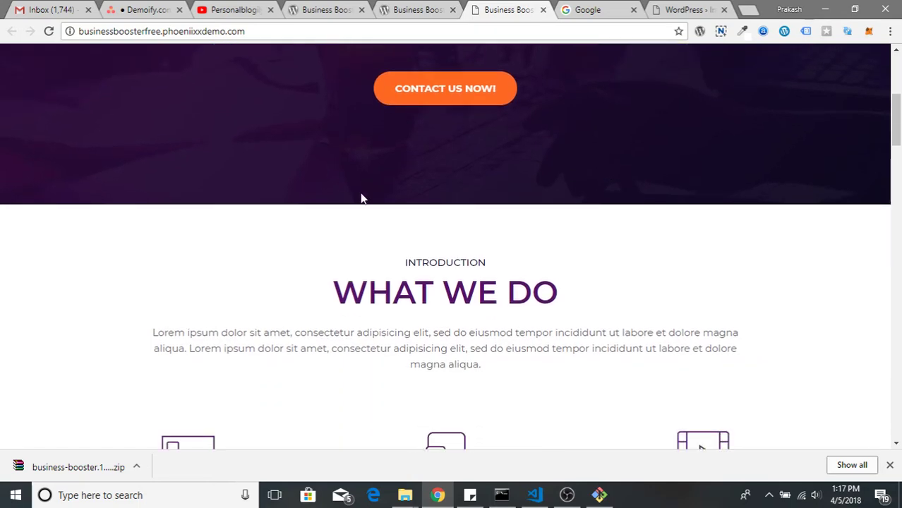
{"action": "scroll", "coordinate": [417, 210], "scroll_direction": "down", "scroll_amount": 3}
{"action": "left_click_drag", "start_coordinate": [323, 119], "coordinate": [582, 192]}
{"action": "left_click_drag", "start_coordinate": [592, 244], "coordinate": [573, 317]}
{"action": "left_click", "coordinate": [574, 317]}
{"action": "scroll", "coordinate": [501, 328], "scroll_direction": "down", "scroll_amount": 4}
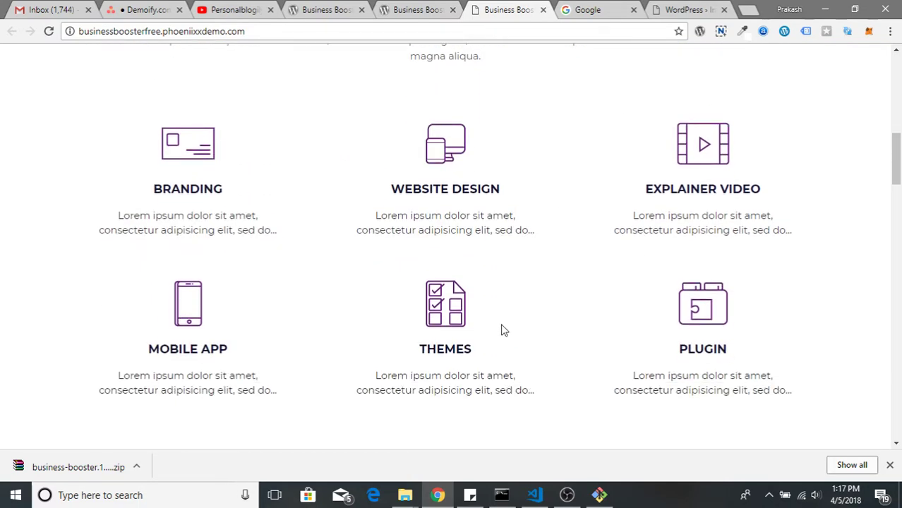
{"action": "scroll", "coordinate": [388, 269], "scroll_direction": "down", "scroll_amount": 5}
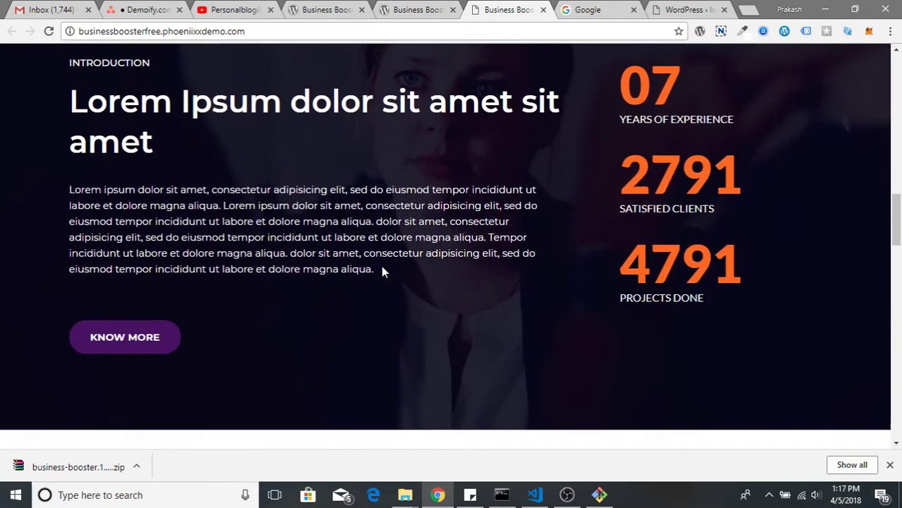
{"action": "scroll", "coordinate": [266, 230], "scroll_direction": "up", "scroll_amount": 1}
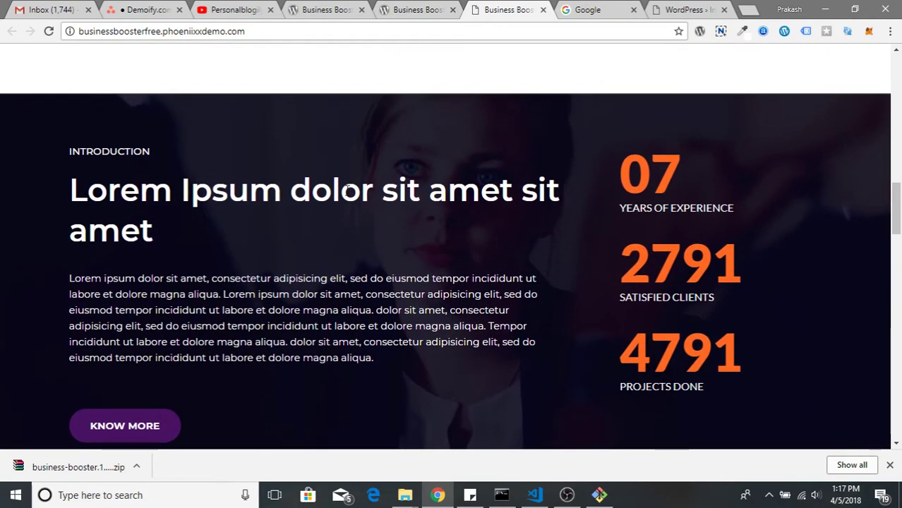
{"action": "left_click_drag", "start_coordinate": [618, 201], "coordinate": [647, 395]}
{"action": "left_click", "coordinate": [647, 396]}
{"action": "scroll", "coordinate": [647, 298], "scroll_direction": "down", "scroll_amount": 2}
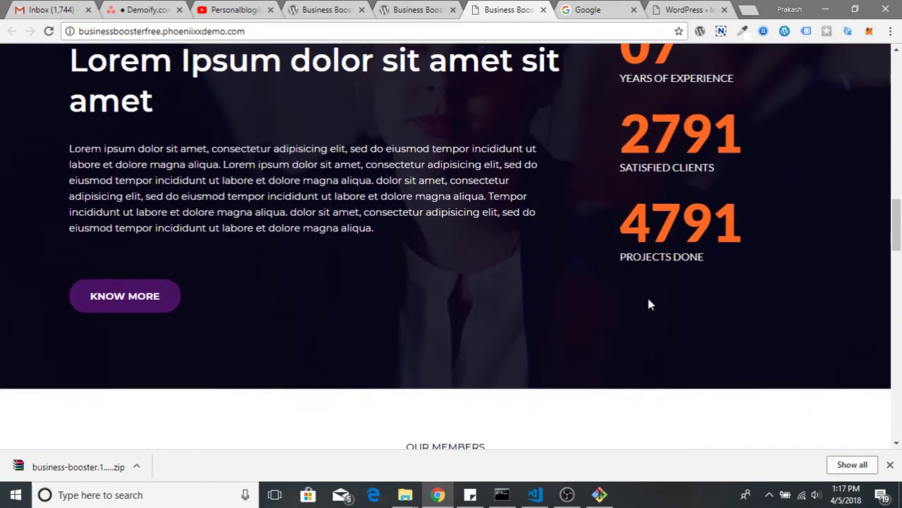
{"action": "scroll", "coordinate": [515, 305], "scroll_direction": "down", "scroll_amount": 7}
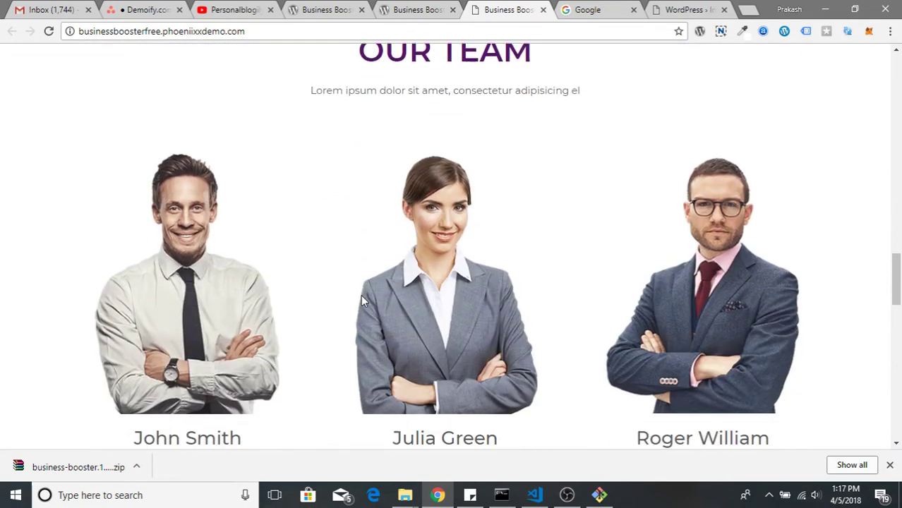
{"action": "scroll", "coordinate": [653, 289], "scroll_direction": "down", "scroll_amount": 6}
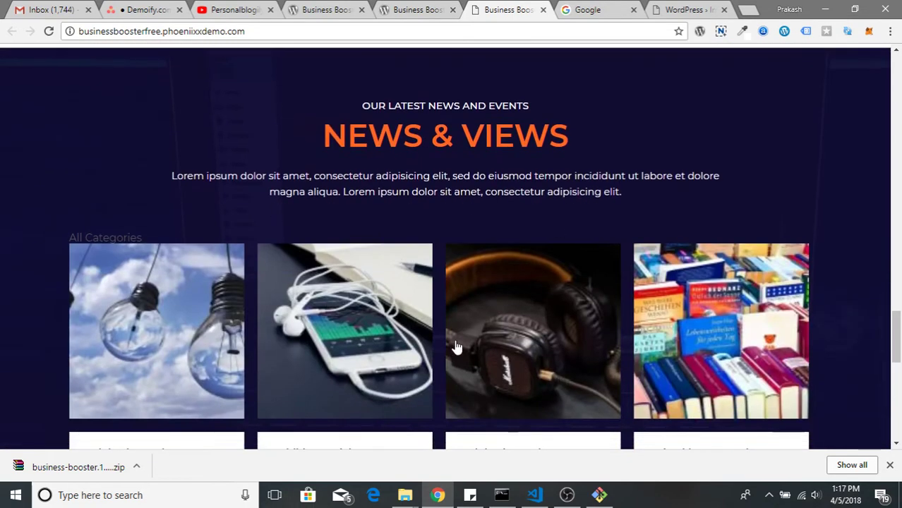
{"action": "scroll", "coordinate": [456, 347], "scroll_direction": "down", "scroll_amount": 3}
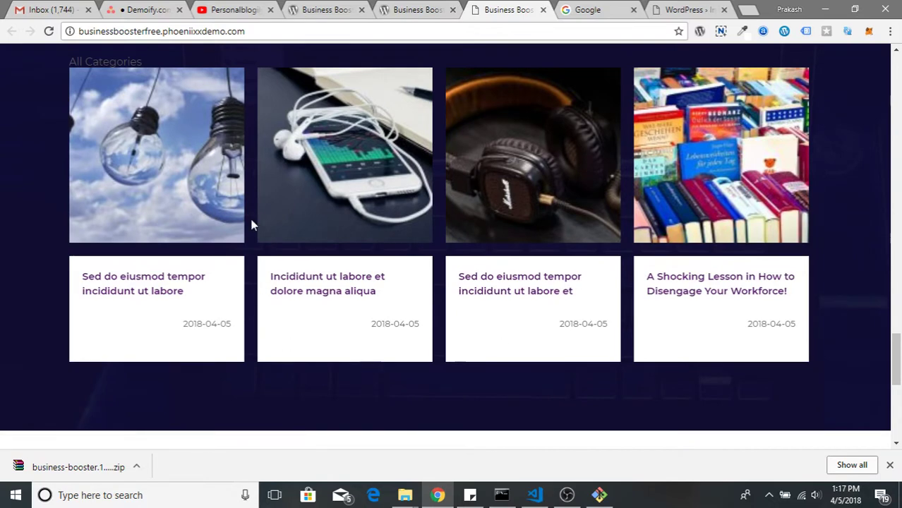
{"action": "scroll", "coordinate": [253, 224], "scroll_direction": "up", "scroll_amount": 1}
{"action": "scroll", "coordinate": [624, 388], "scroll_direction": "down", "scroll_amount": 5}
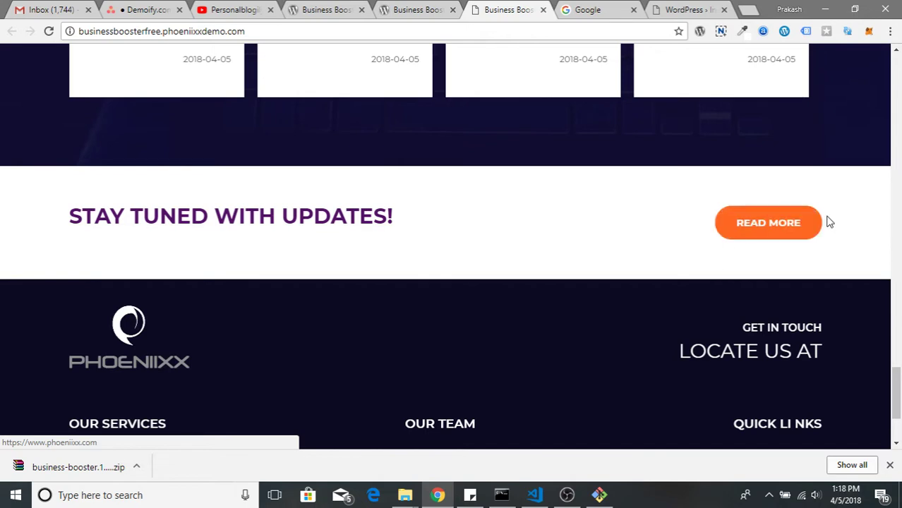
{"action": "scroll", "coordinate": [751, 243], "scroll_direction": "down", "scroll_amount": 3}
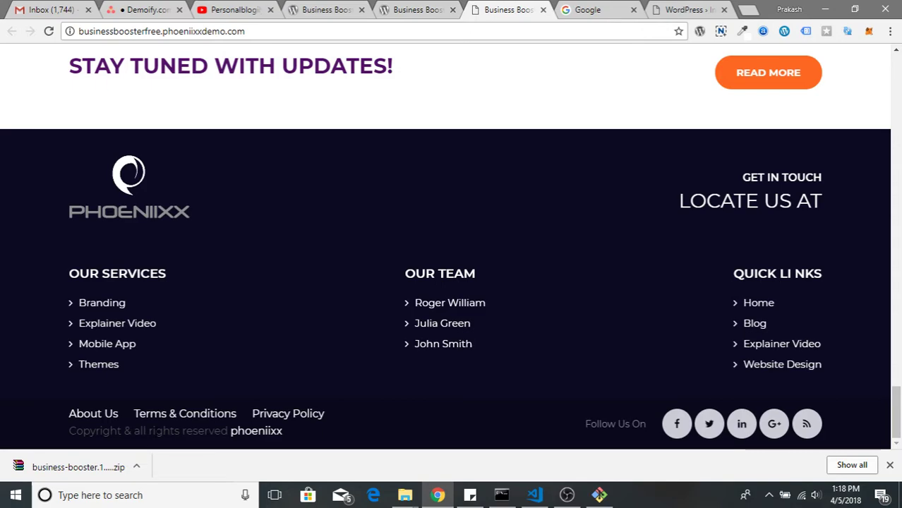
{"action": "scroll", "coordinate": [473, 334], "scroll_direction": "up", "scroll_amount": 20}
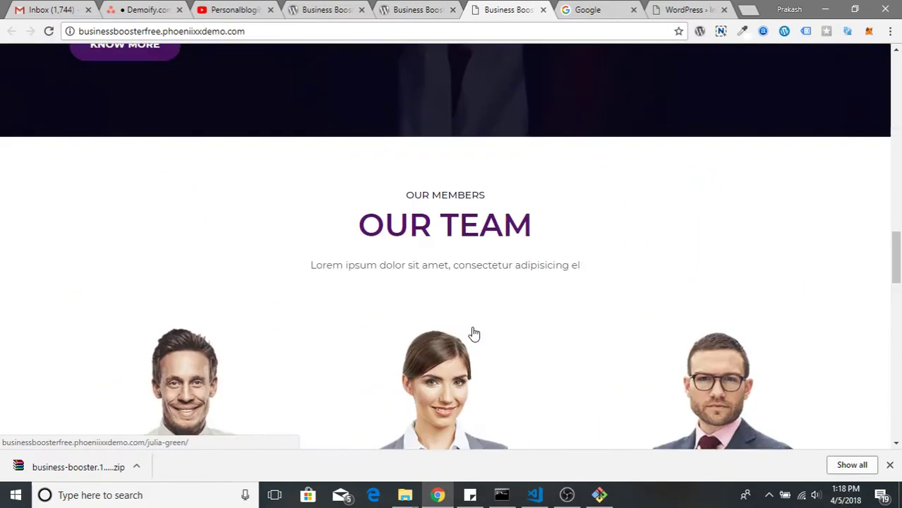
{"action": "scroll", "coordinate": [472, 334], "scroll_direction": "up", "scroll_amount": 15}
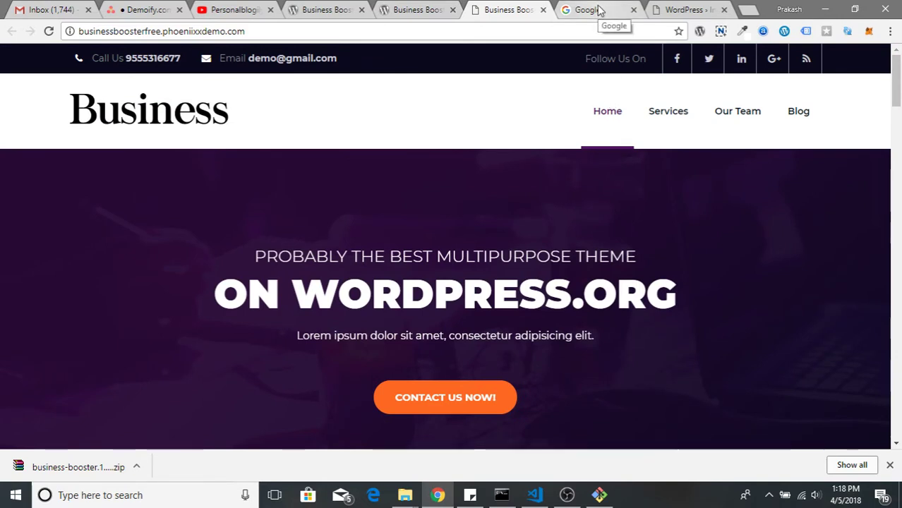
Log into the fresh local WordPress install from its tab to reach the admin Dashboard
{"action": "left_click", "coordinate": [677, 8]}
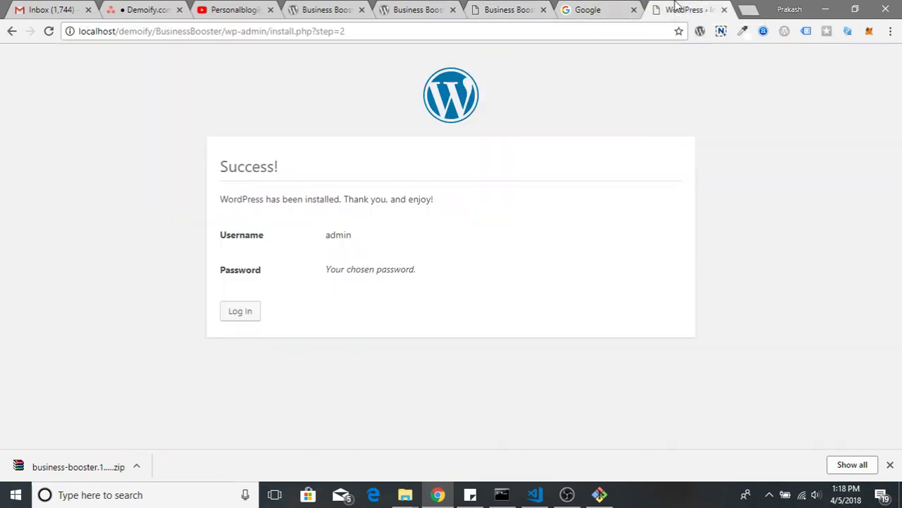
{"action": "left_click", "coordinate": [239, 311]}
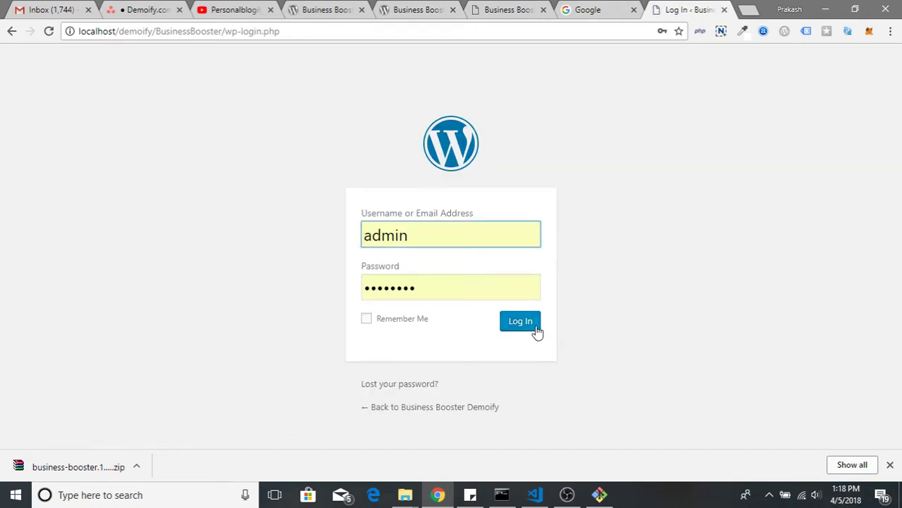
{"action": "left_click", "coordinate": [528, 328]}
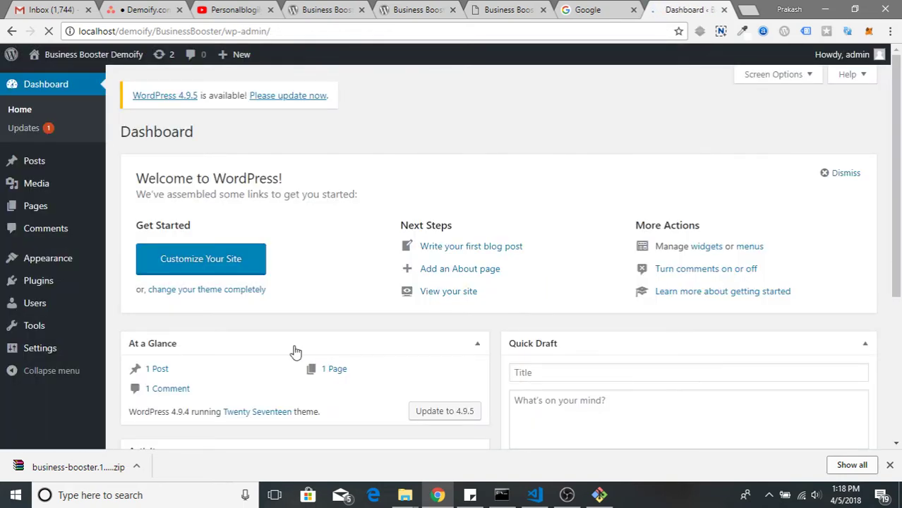
Search Add Themes for 'business booster', then install and activate the Business Booster theme
{"action": "mouse_move", "coordinate": [49, 258]}
{"action": "left_click", "coordinate": [129, 259]}
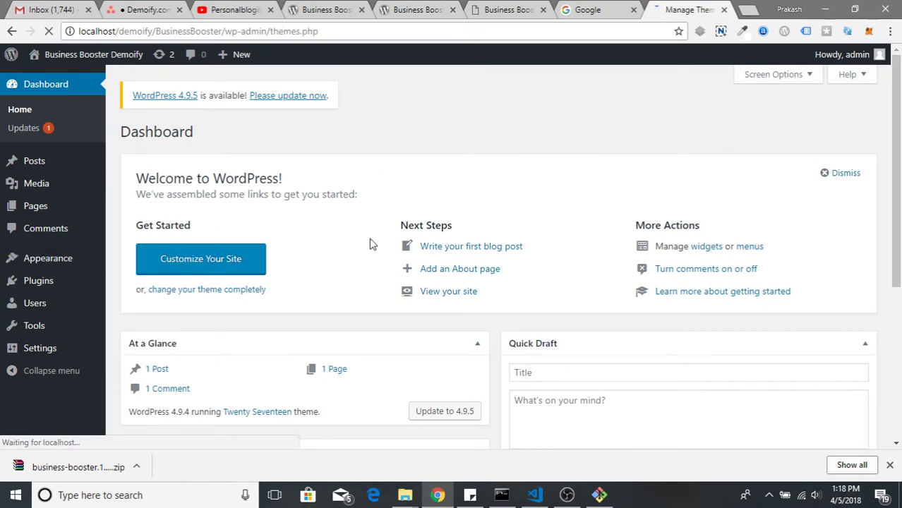
{"action": "scroll", "coordinate": [362, 165], "scroll_direction": "down", "scroll_amount": 2}
{"action": "scroll", "coordinate": [362, 165], "scroll_direction": "up", "scroll_amount": 2}
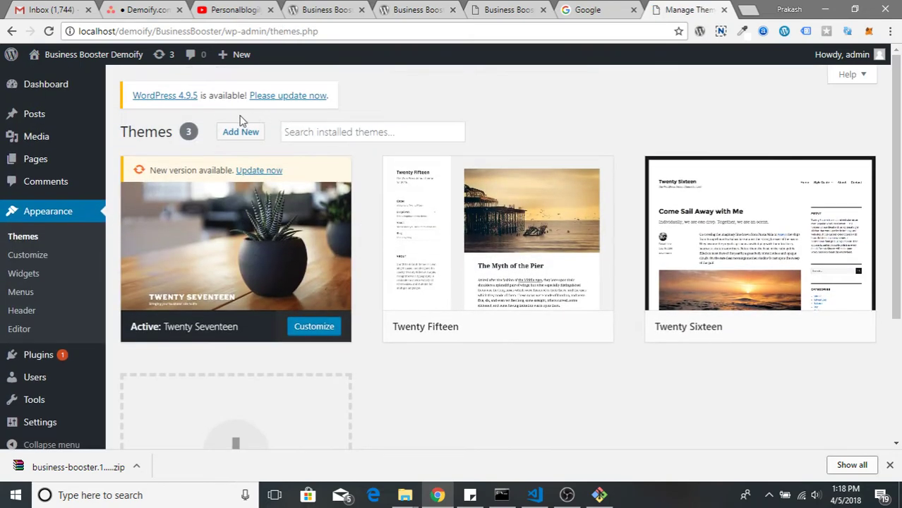
{"action": "left_click", "coordinate": [240, 132]}
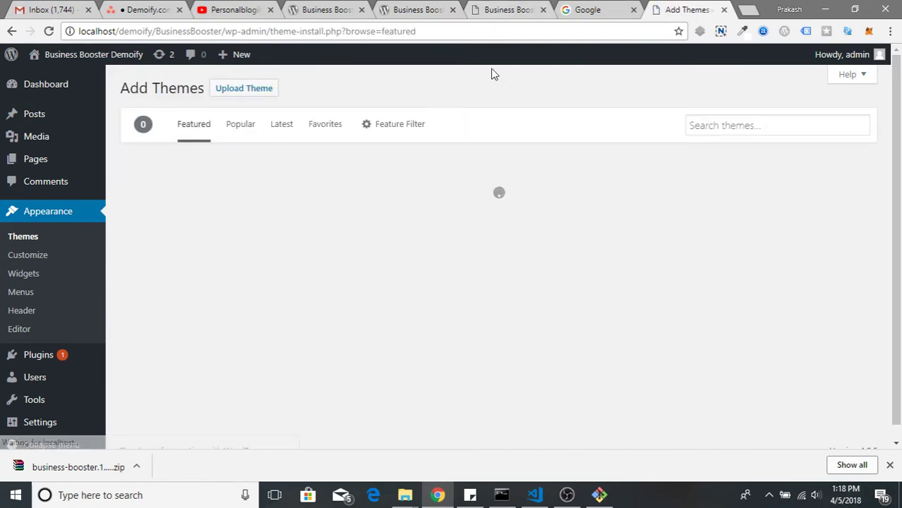
{"action": "left_click", "coordinate": [709, 127]}
{"action": "type", "text": "business booster"}
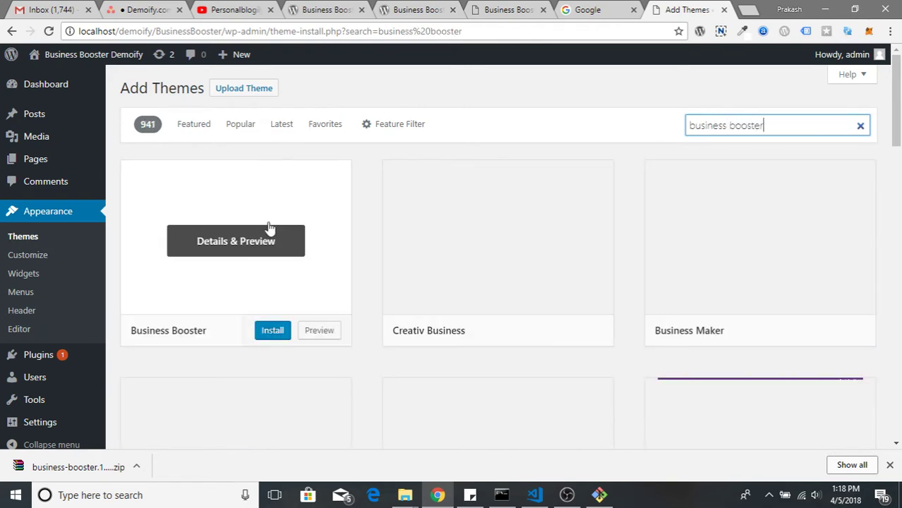
{"action": "left_click", "coordinate": [258, 240]}
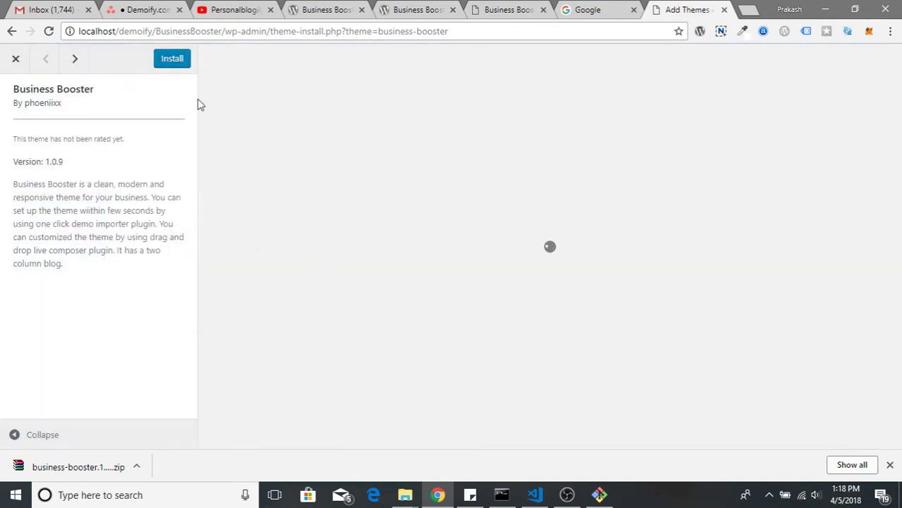
{"action": "left_click", "coordinate": [16, 59]}
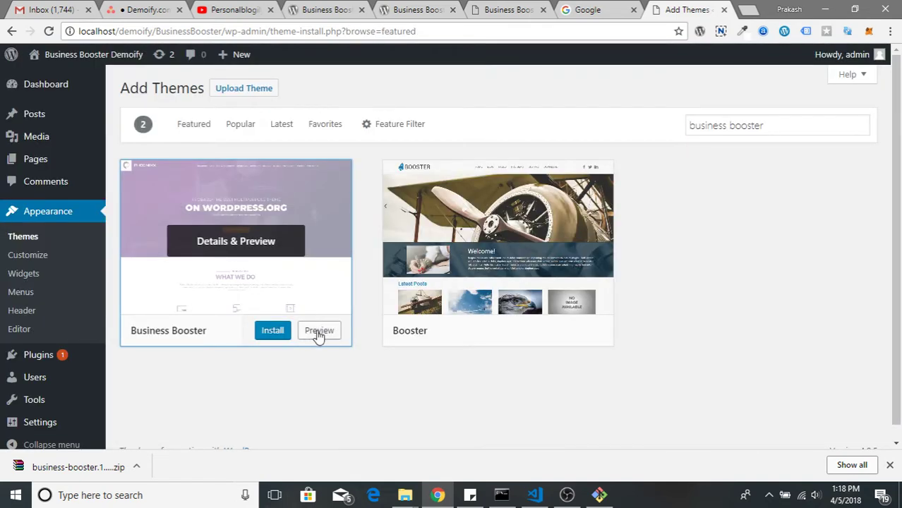
{"action": "left_click", "coordinate": [276, 332]}
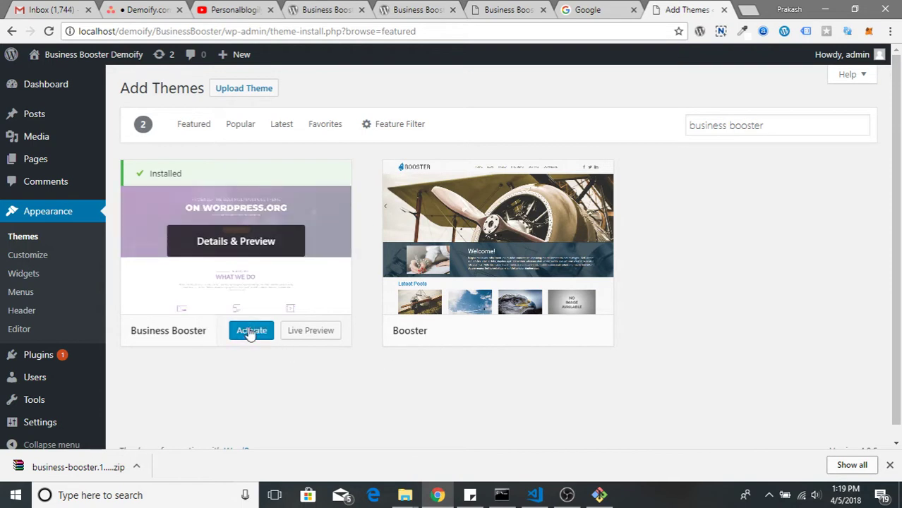
{"action": "left_click", "coordinate": [249, 331]}
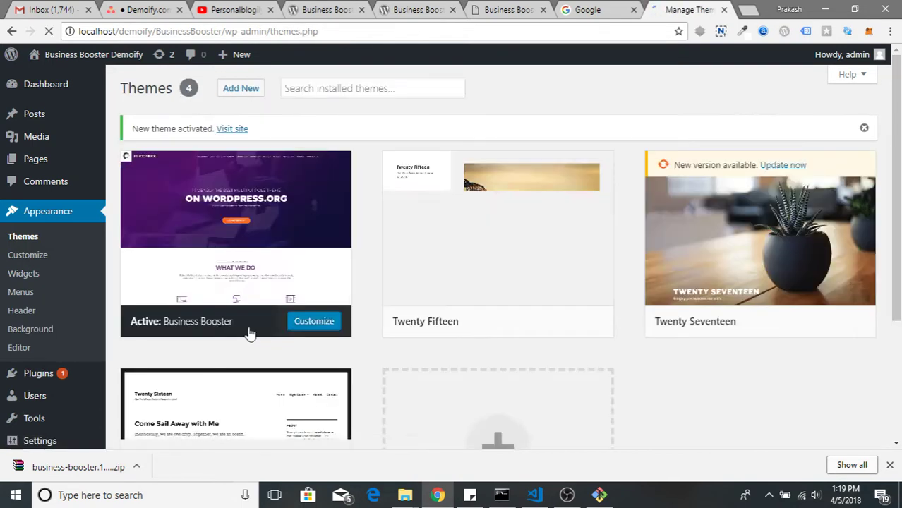
Open the live Demoify homepage in a new tab, scroll through it, then launch the Customizer
{"action": "mouse_move", "coordinate": [71, 54]}
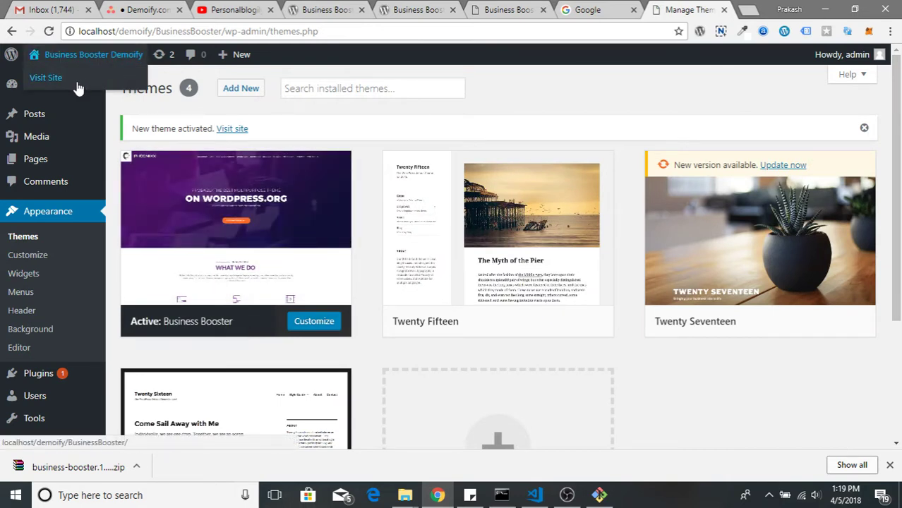
{"action": "right_click", "coordinate": [90, 79]}
{"action": "left_click", "coordinate": [105, 89]}
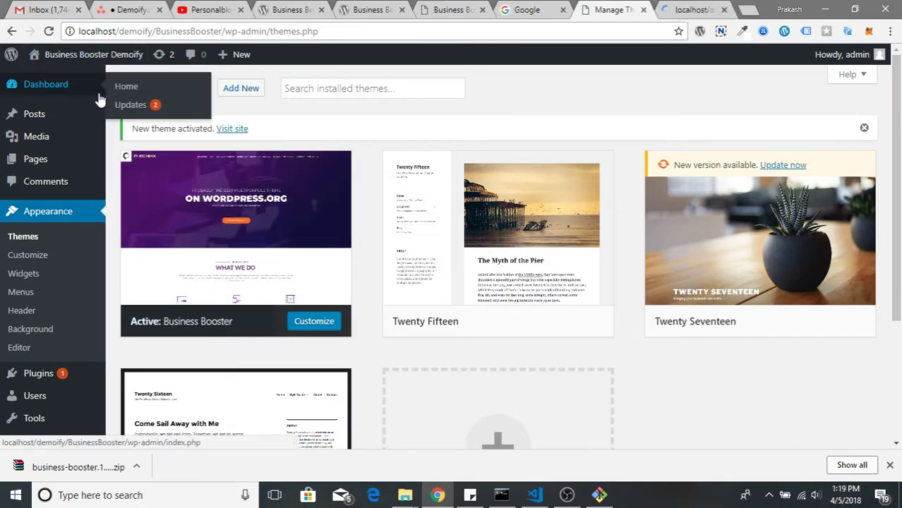
{"action": "left_click", "coordinate": [692, 10]}
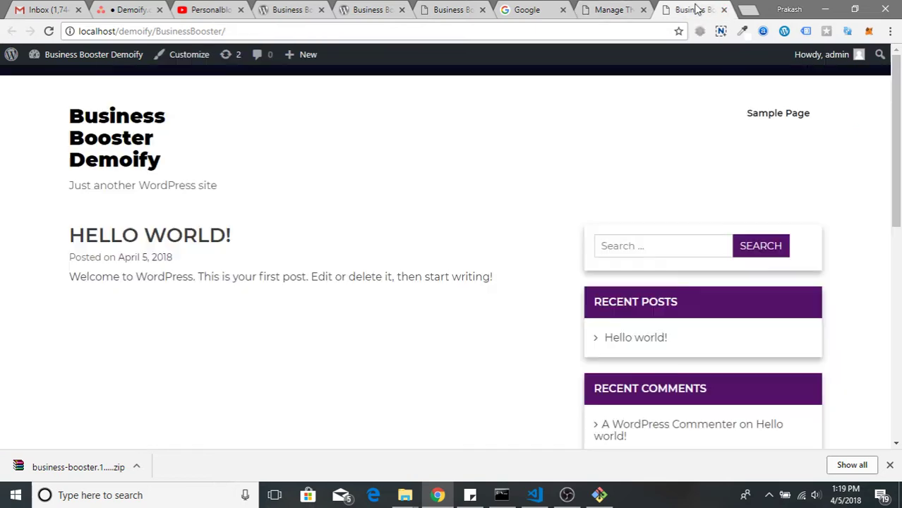
{"action": "scroll", "coordinate": [369, 279], "scroll_direction": "down", "scroll_amount": 10}
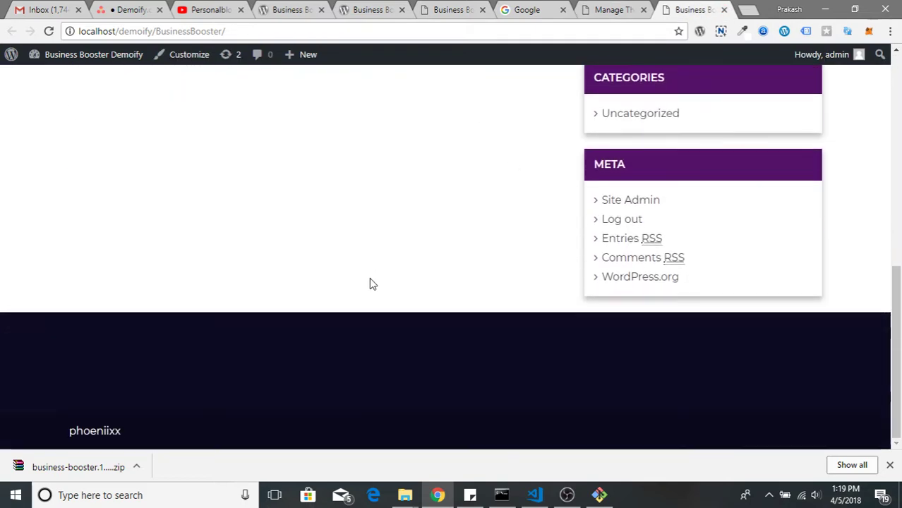
{"action": "scroll", "coordinate": [369, 282], "scroll_direction": "up", "scroll_amount": 5}
{"action": "scroll", "coordinate": [369, 285], "scroll_direction": "up", "scroll_amount": 5}
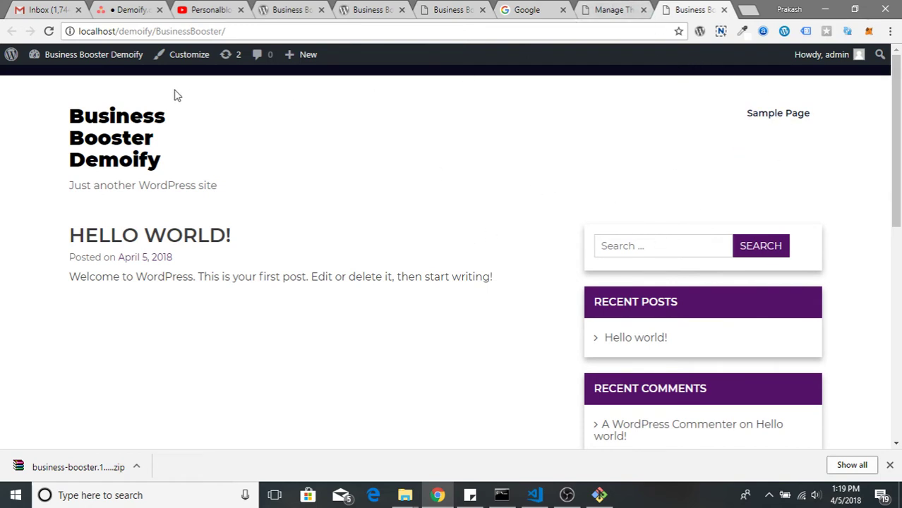
{"action": "left_click", "coordinate": [184, 56]}
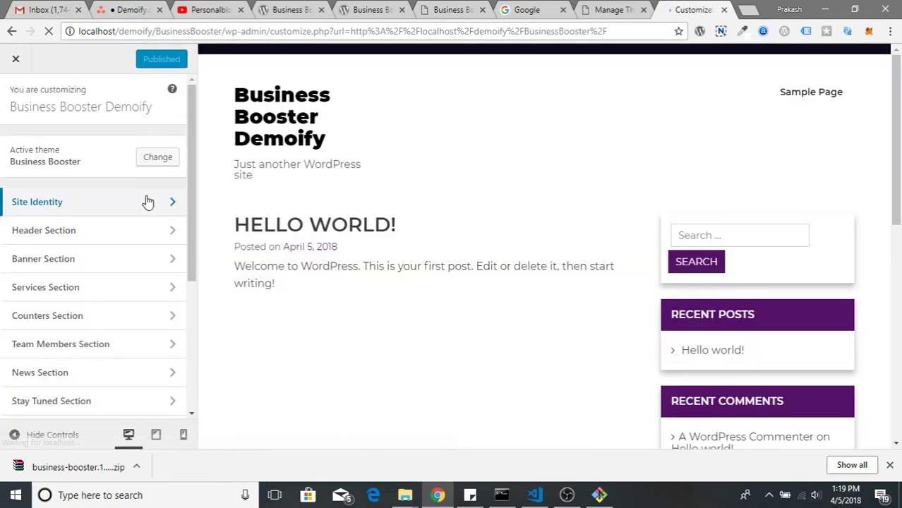
Upload demoify.png and set it as the uncropped site logo in Site Identity
{"action": "left_click", "coordinate": [145, 202]}
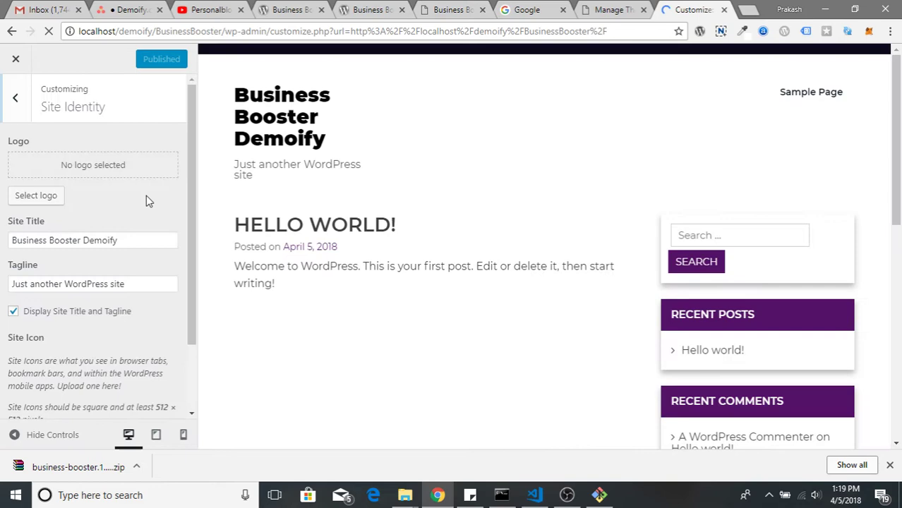
{"action": "left_click", "coordinate": [51, 197]}
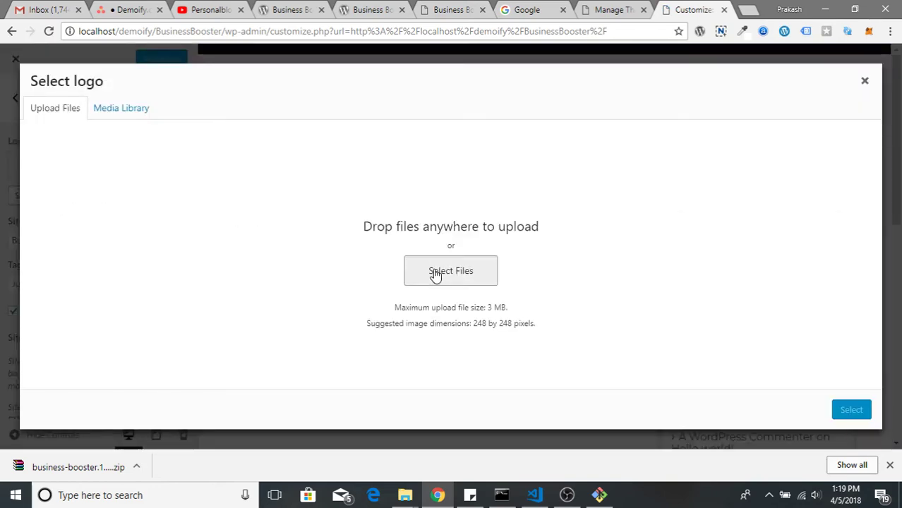
{"action": "left_click", "coordinate": [435, 273]}
{"action": "left_click", "coordinate": [235, 104]}
{"action": "double_click", "coordinate": [235, 104]}
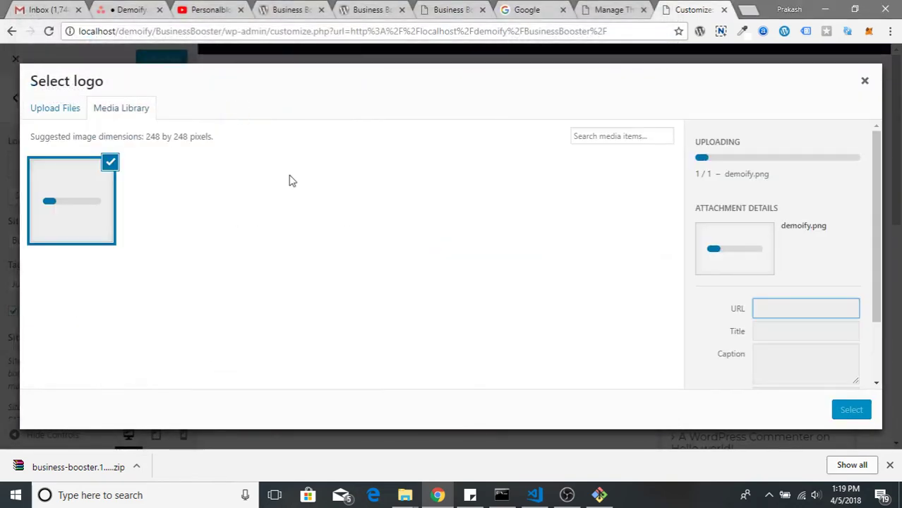
{"action": "left_click", "coordinate": [852, 411]}
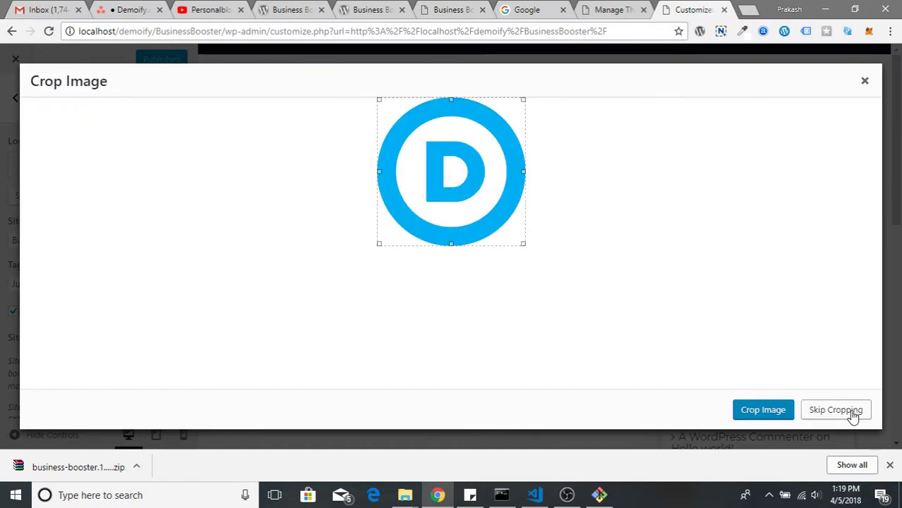
{"action": "left_click", "coordinate": [829, 412]}
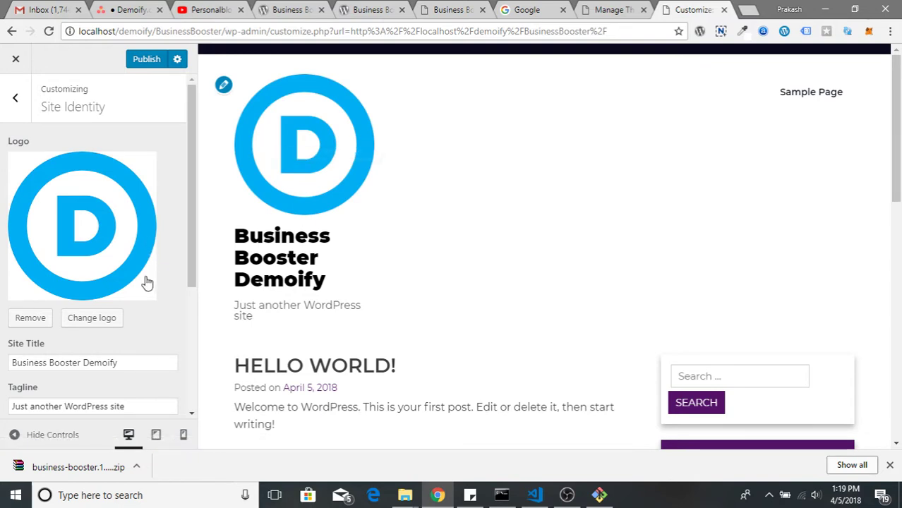
Replace the tagline 'Just another WordPress site' with 'a statement'
{"action": "triple_click", "coordinate": [85, 362]}
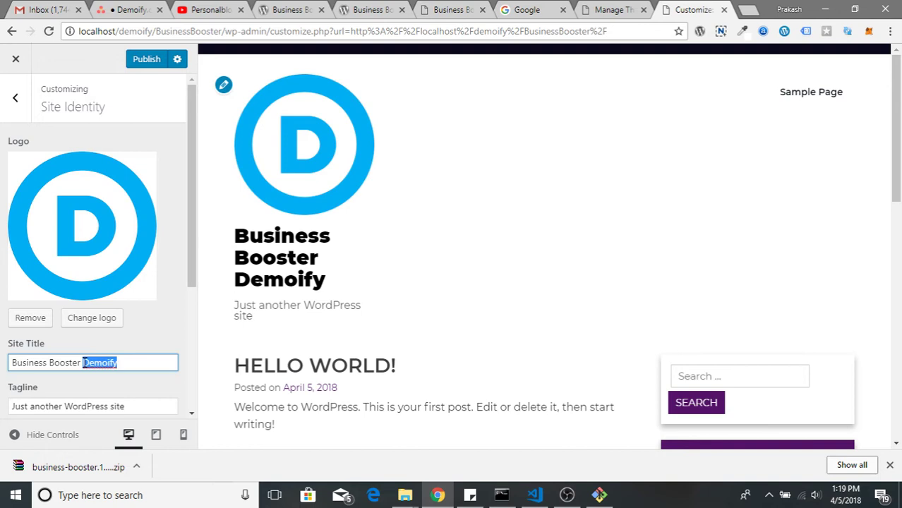
{"action": "left_click", "coordinate": [117, 363]}
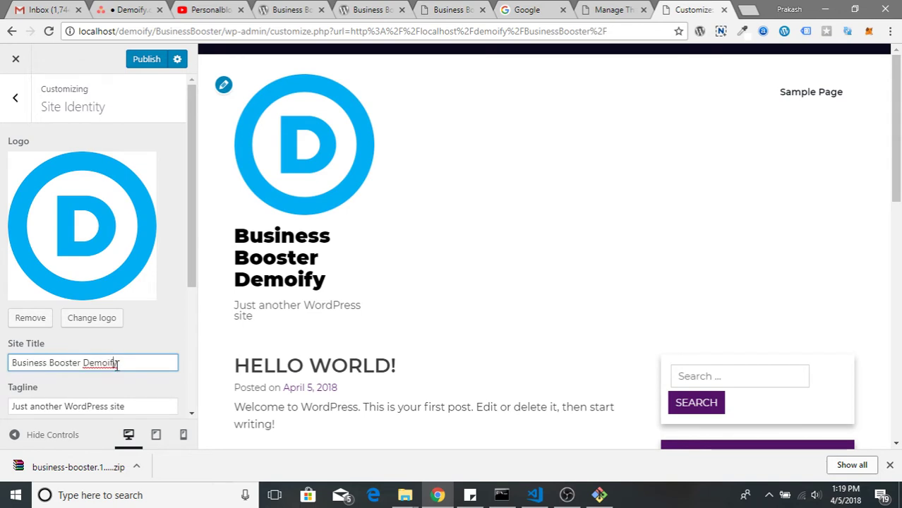
{"action": "double_click", "coordinate": [70, 363]}
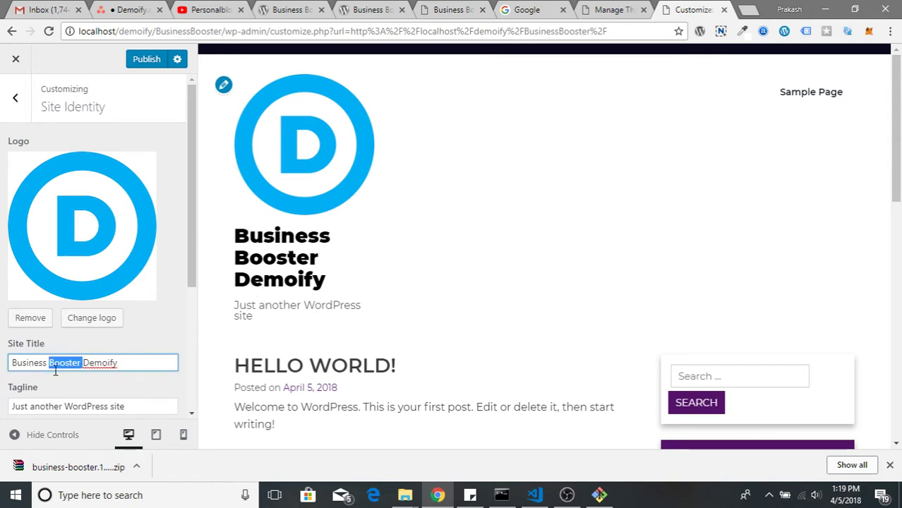
{"action": "triple_click", "coordinate": [72, 408]}
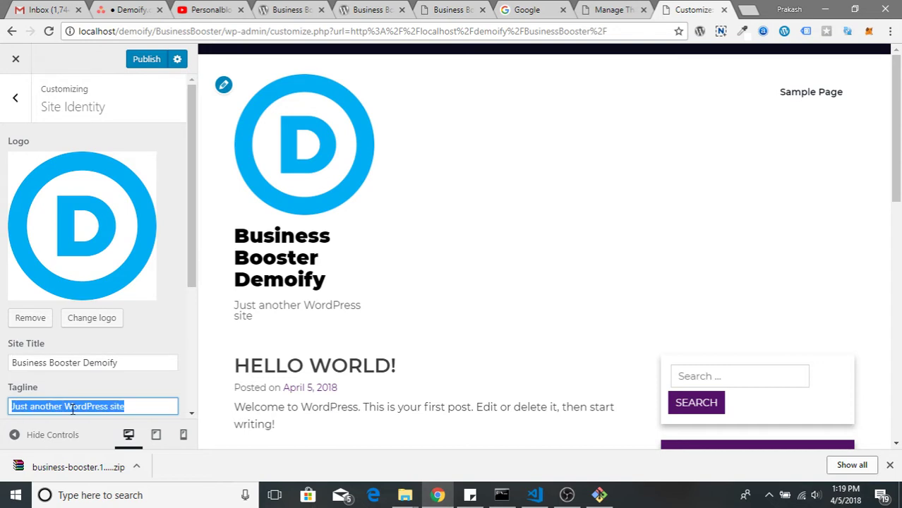
{"action": "type", "text": "a st"}
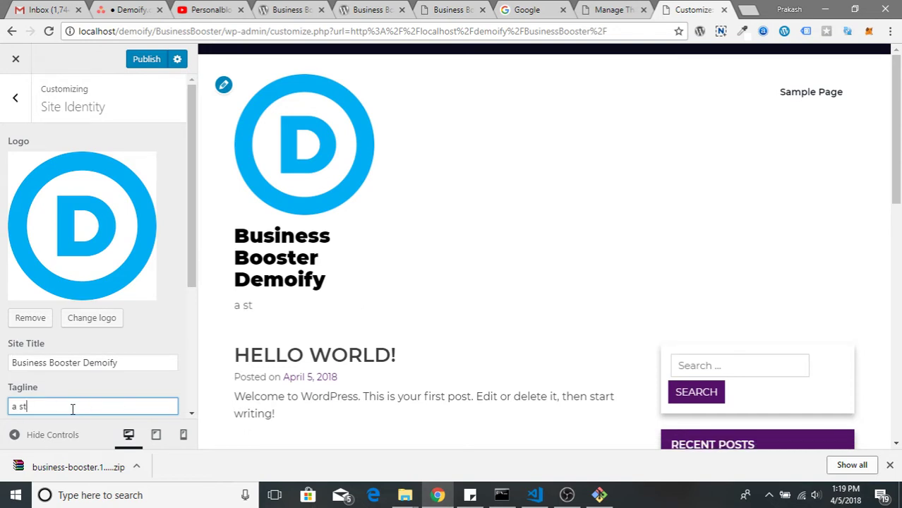
{"action": "type", "text": "aemen"}
{"action": "type", "text": "men"}
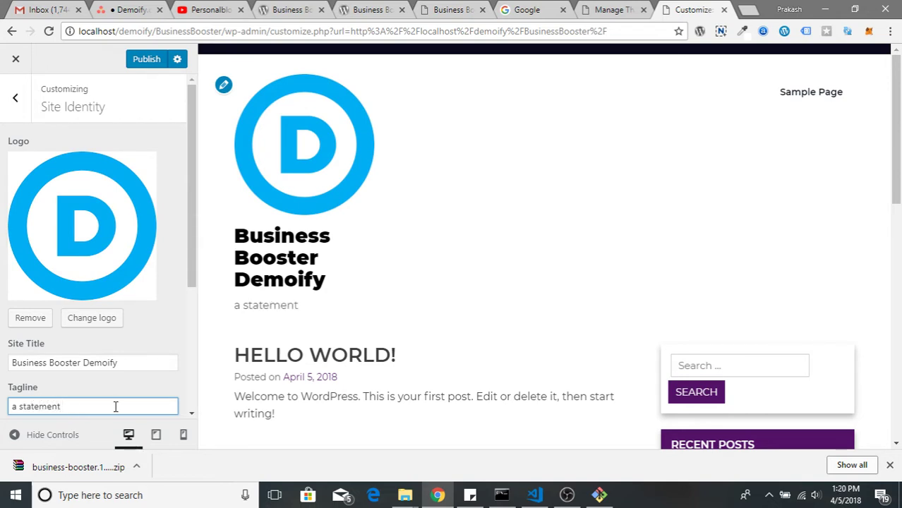
{"action": "scroll", "coordinate": [115, 405], "scroll_direction": "down", "scroll_amount": 3}
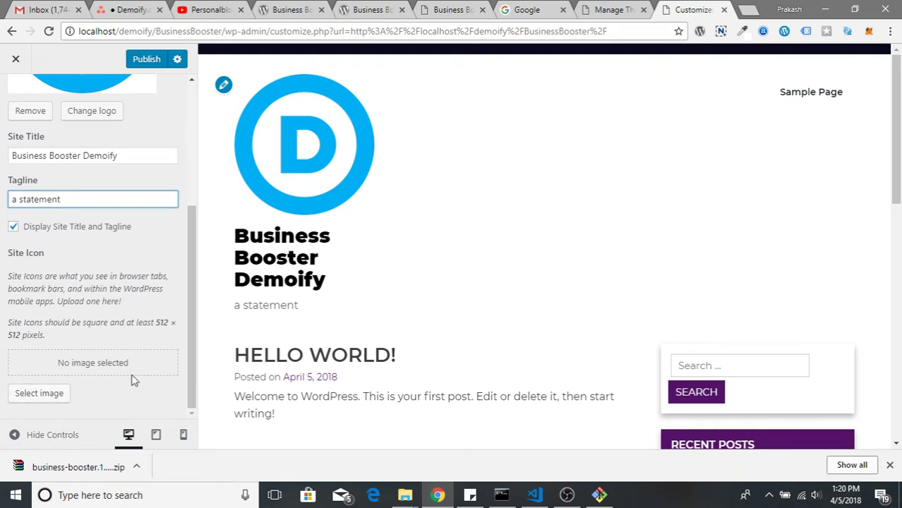
{"action": "scroll", "coordinate": [68, 381], "scroll_direction": "up", "scroll_amount": 3}
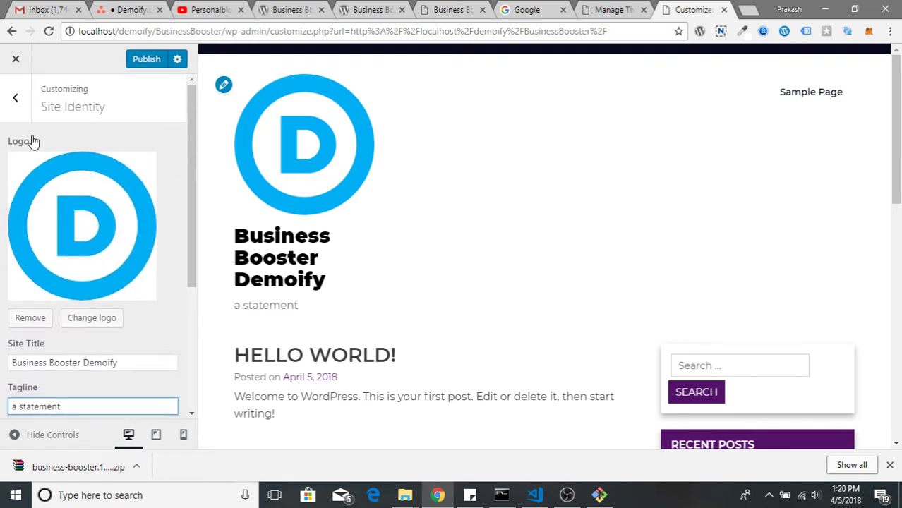
{"action": "left_click", "coordinate": [14, 98]}
Turn on the header's Call Us Section with label 'Call to us' and a phone number
{"action": "left_click", "coordinate": [103, 234]}
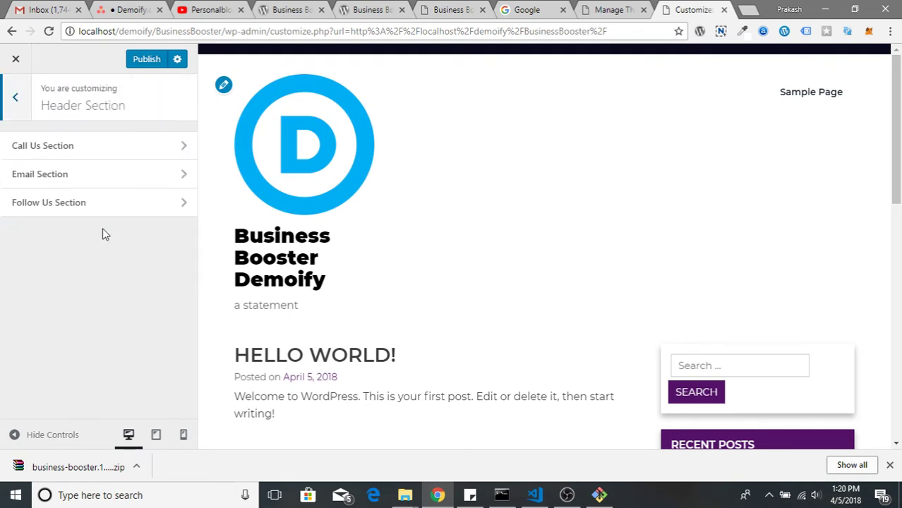
{"action": "left_click", "coordinate": [132, 156]}
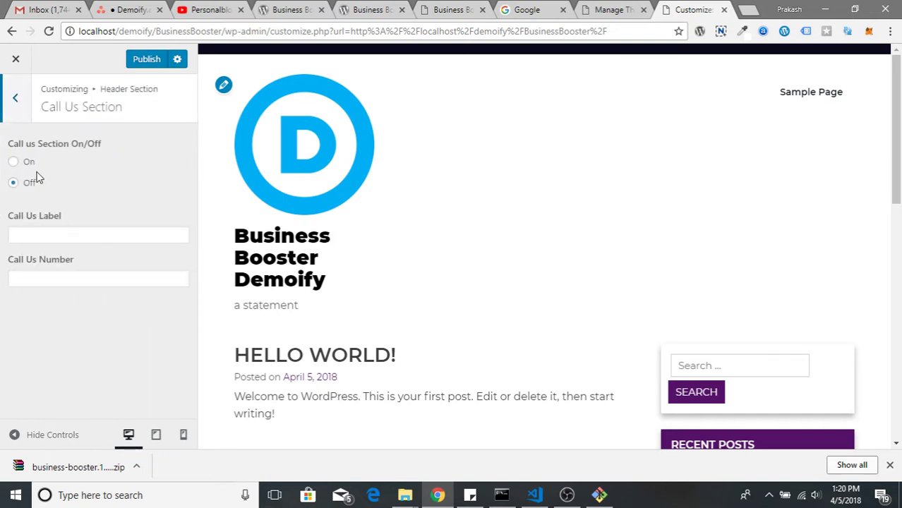
{"action": "left_click", "coordinate": [13, 162]}
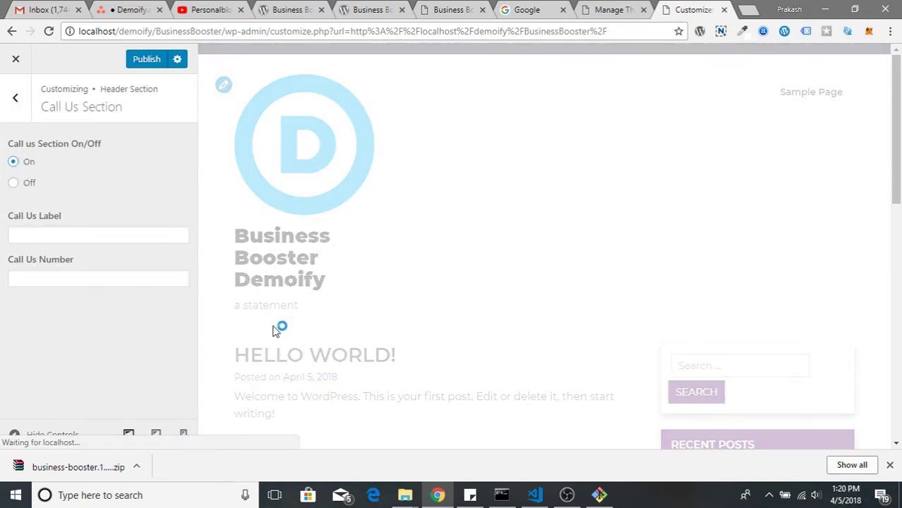
{"action": "scroll", "coordinate": [536, 366], "scroll_direction": "down", "scroll_amount": 6}
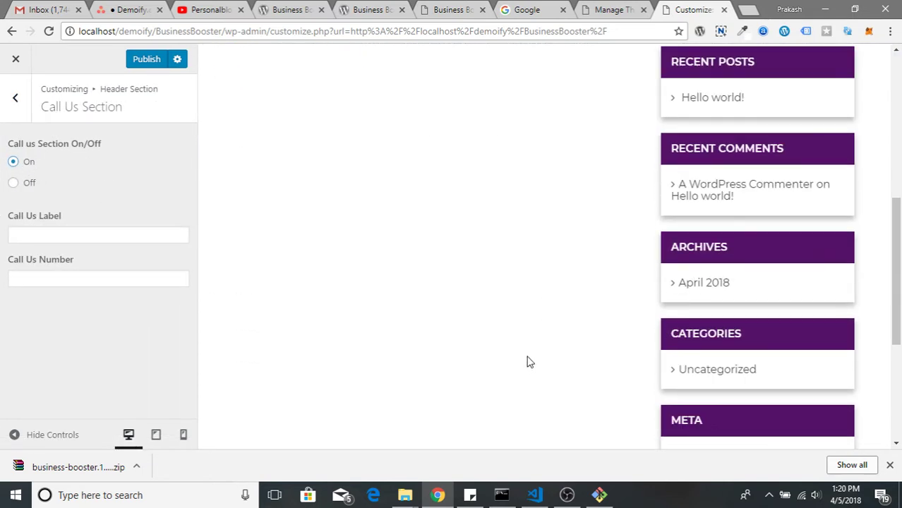
{"action": "scroll", "coordinate": [527, 360], "scroll_direction": "down", "scroll_amount": 3}
{"action": "scroll", "coordinate": [526, 356], "scroll_direction": "up", "scroll_amount": 15}
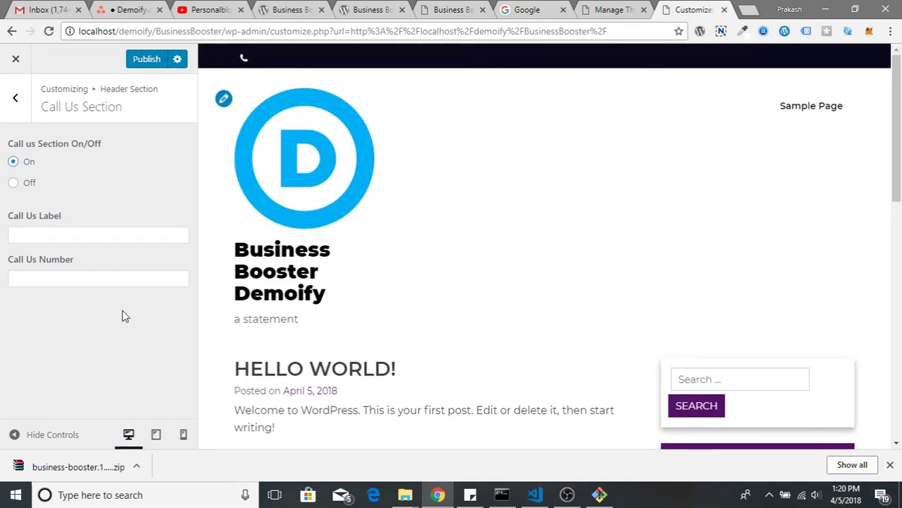
{"action": "left_click", "coordinate": [50, 234]}
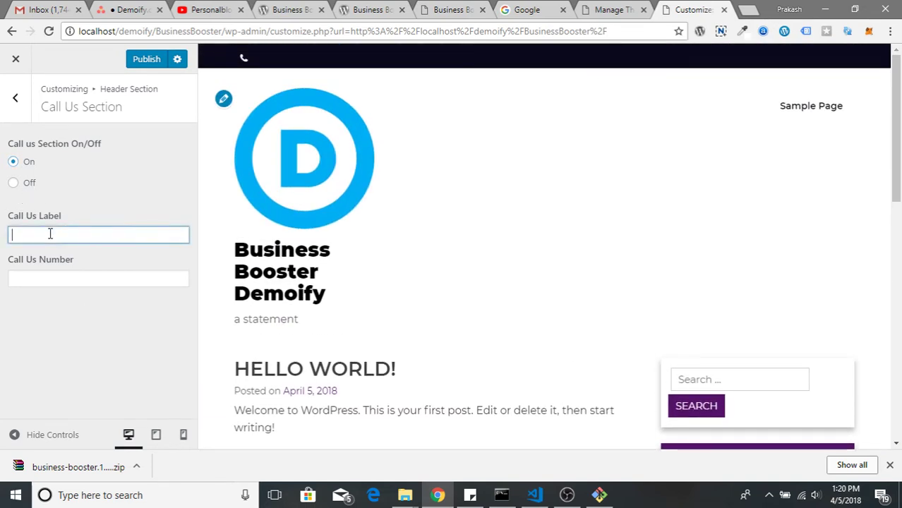
{"action": "type", "text": "Call to us"}
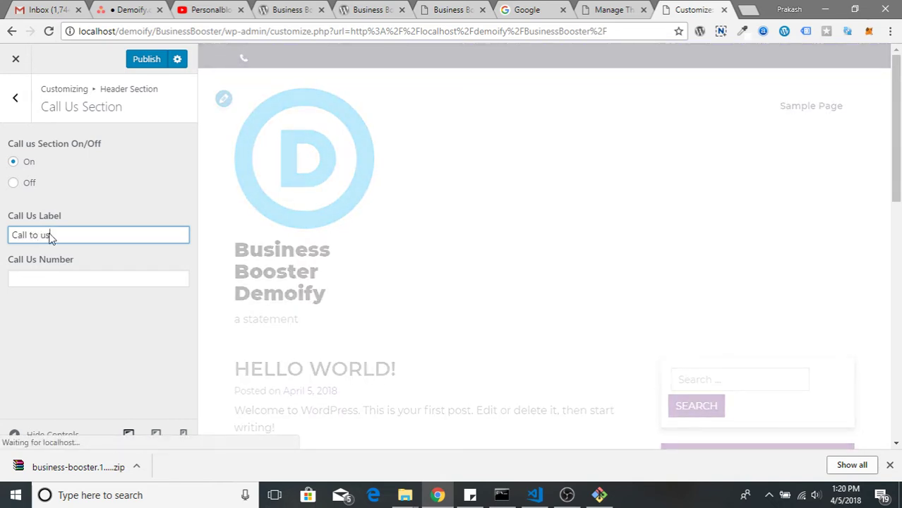
{"action": "key", "text": "Tab"}
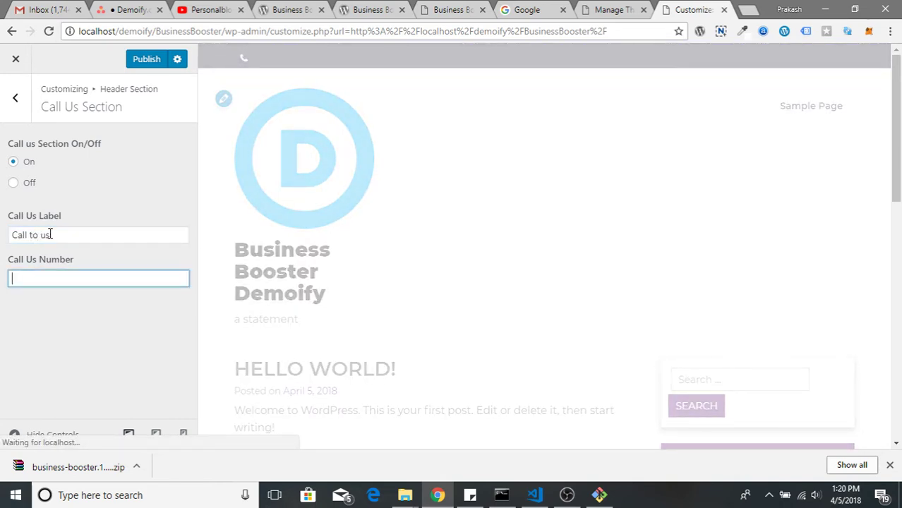
{"action": "type", "text": "#474747474"}
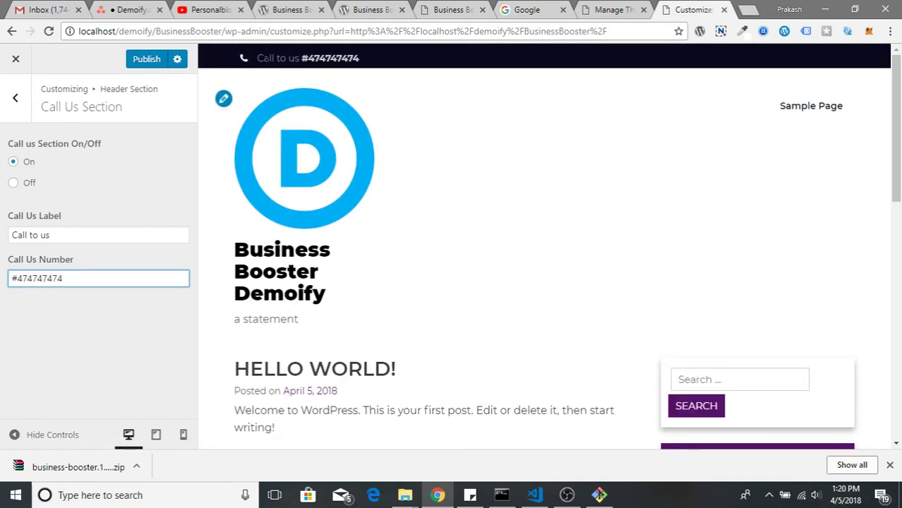
{"action": "left_click_drag", "start_coordinate": [262, 58], "coordinate": [351, 90]}
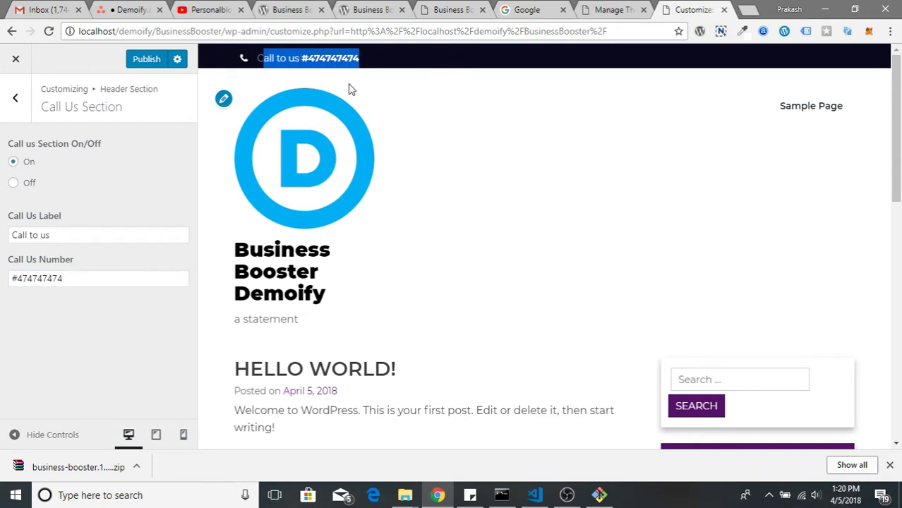
{"action": "left_click", "coordinate": [17, 103]}
Switch on the header Email Section labelled 'Email Us' with the site's contact e-mail address
{"action": "left_click", "coordinate": [80, 177]}
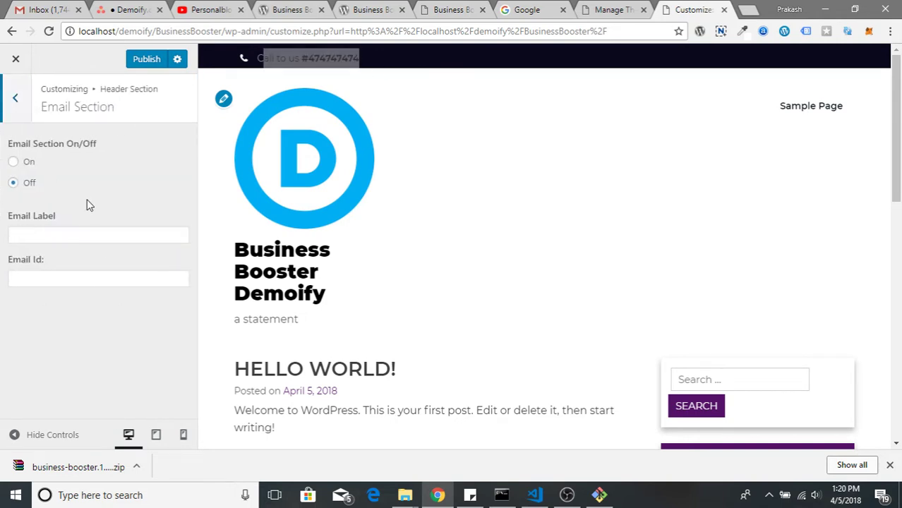
{"action": "left_click", "coordinate": [21, 164]}
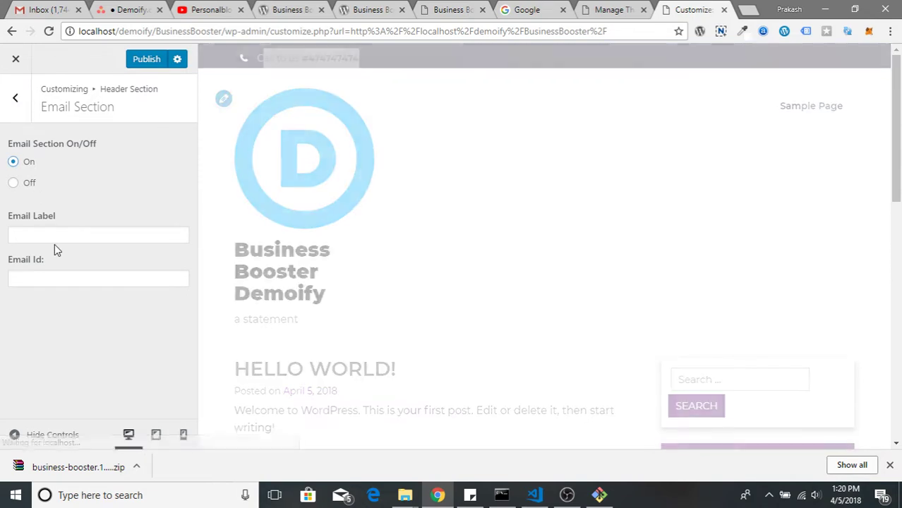
{"action": "left_click", "coordinate": [55, 237]}
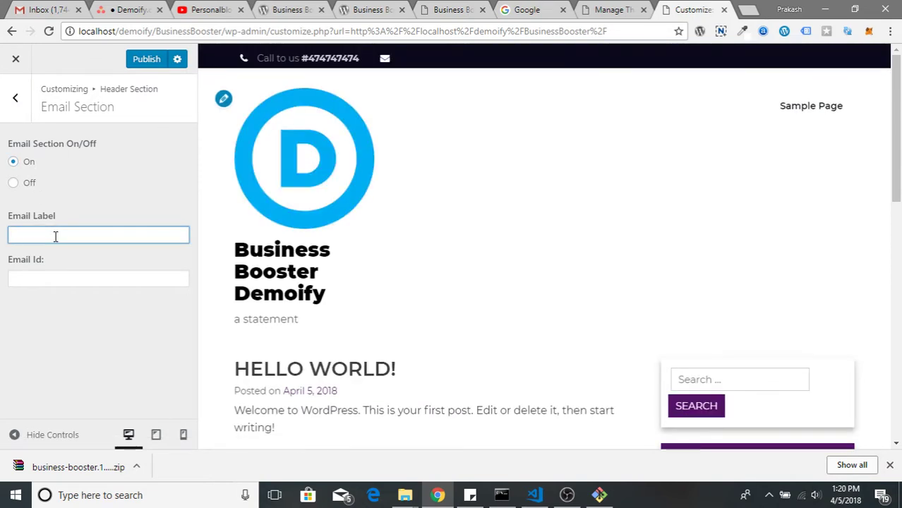
{"action": "type", "text": "Email Us"}
{"action": "key", "text": "Tab"}
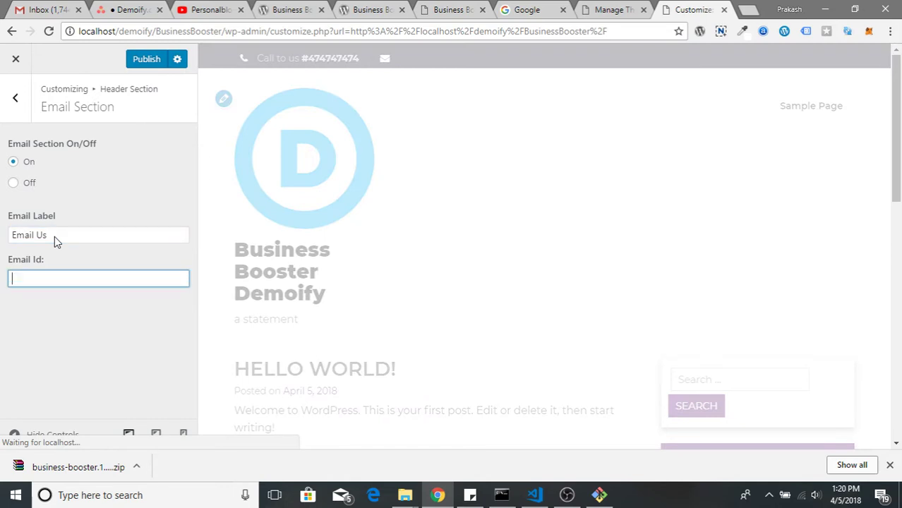
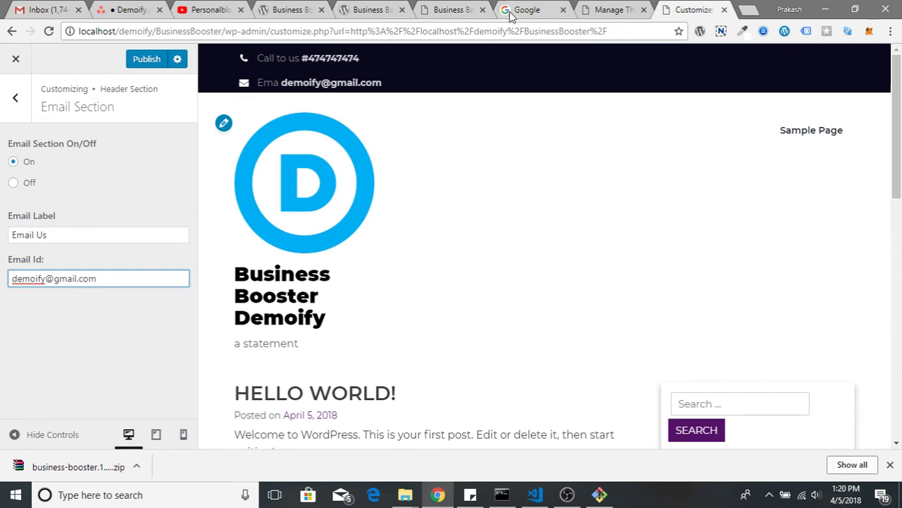
{"action": "left_click", "coordinate": [455, 10]}
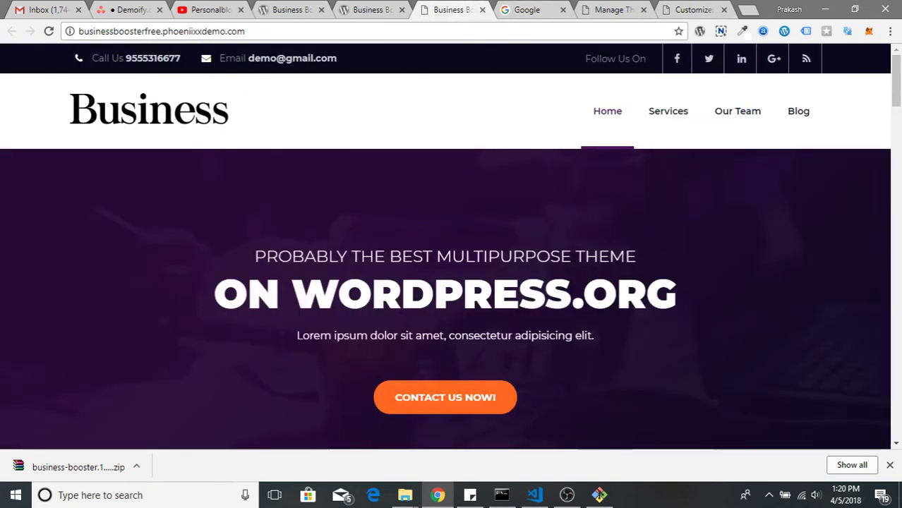
{"action": "left_click", "coordinate": [688, 9]}
{"action": "left_click", "coordinate": [14, 97]}
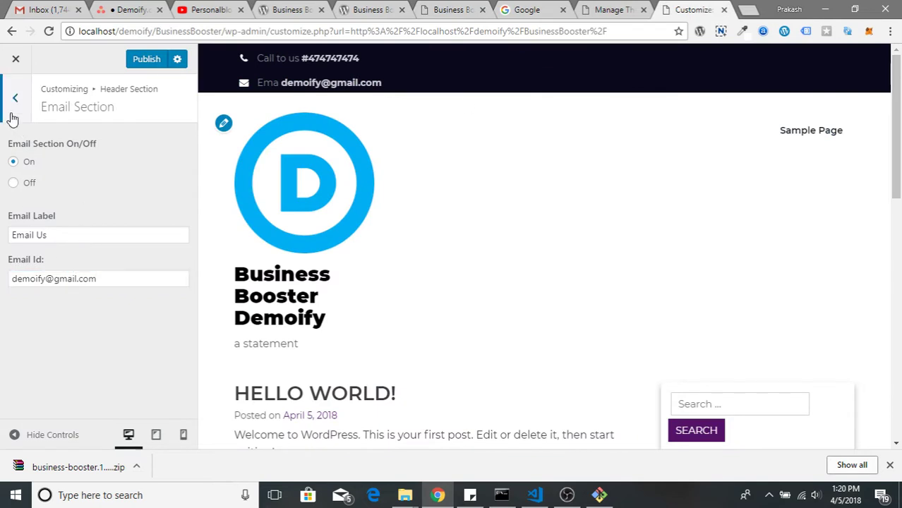
Enter the 'Follow Us' text and enable Facebook and Twitter icons, each linked to #
{"action": "left_click", "coordinate": [65, 206]}
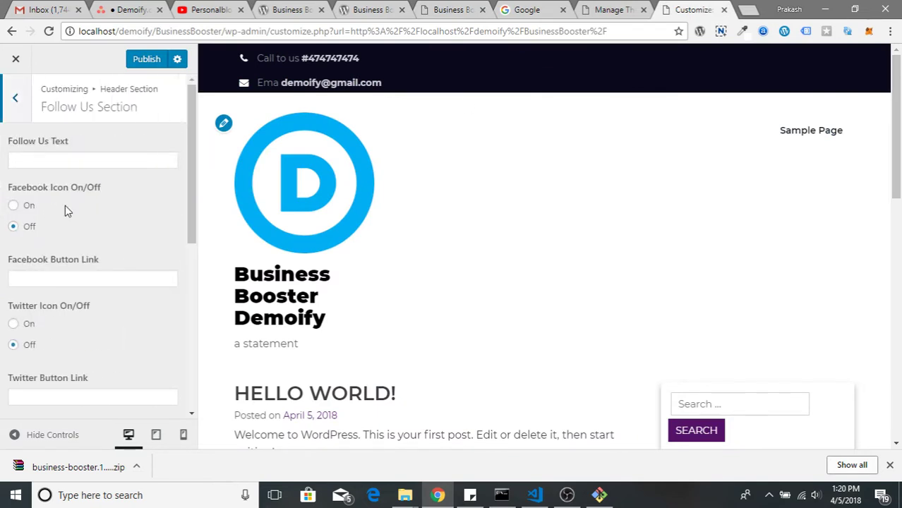
{"action": "left_click", "coordinate": [31, 161]}
{"action": "type", "text": "F"}
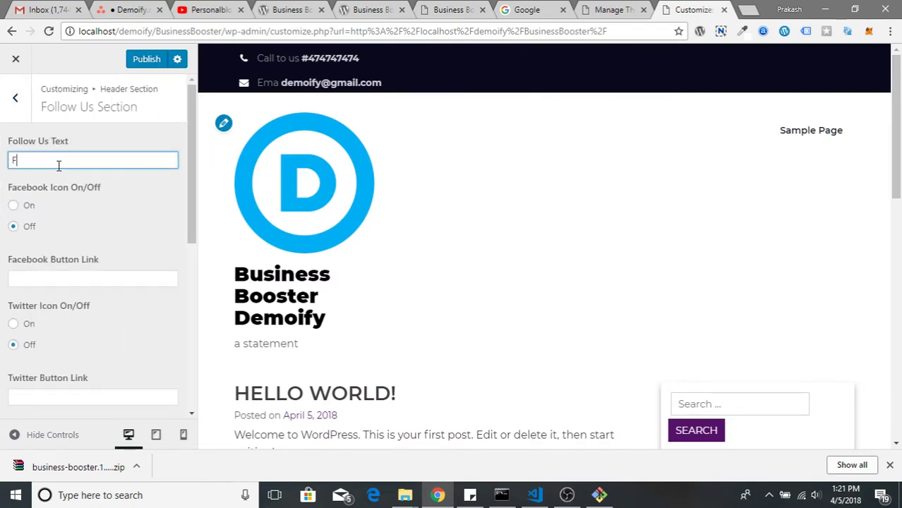
{"action": "type", "text": "ollow Us"}
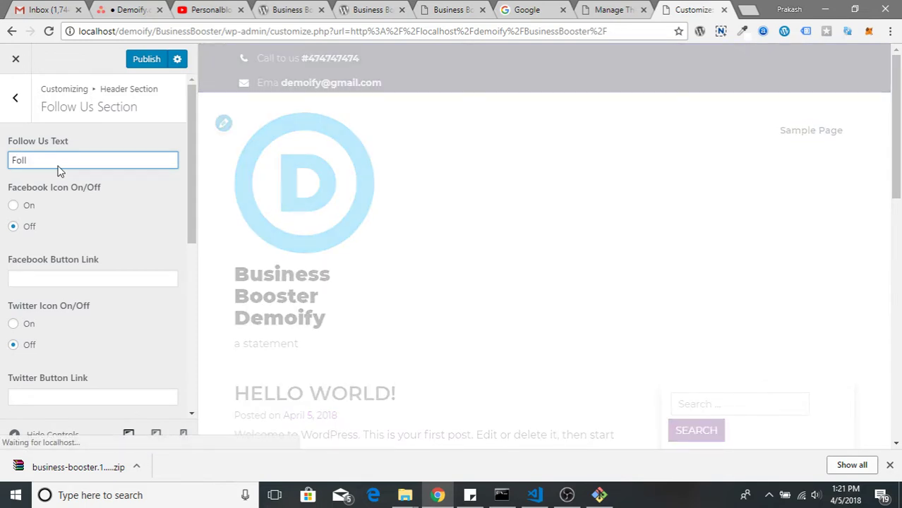
{"action": "left_click", "coordinate": [17, 206]}
{"action": "left_click", "coordinate": [50, 277]}
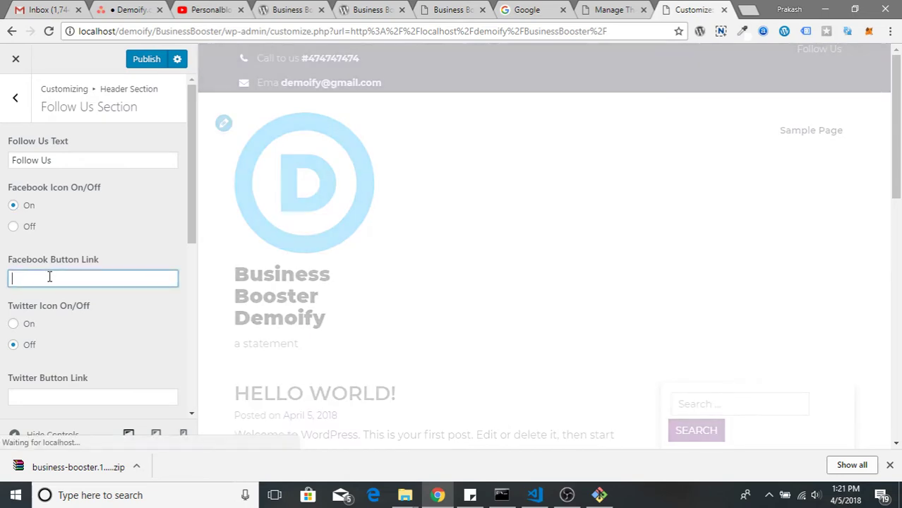
{"action": "type", "text": "#"}
{"action": "left_click", "coordinate": [13, 324]}
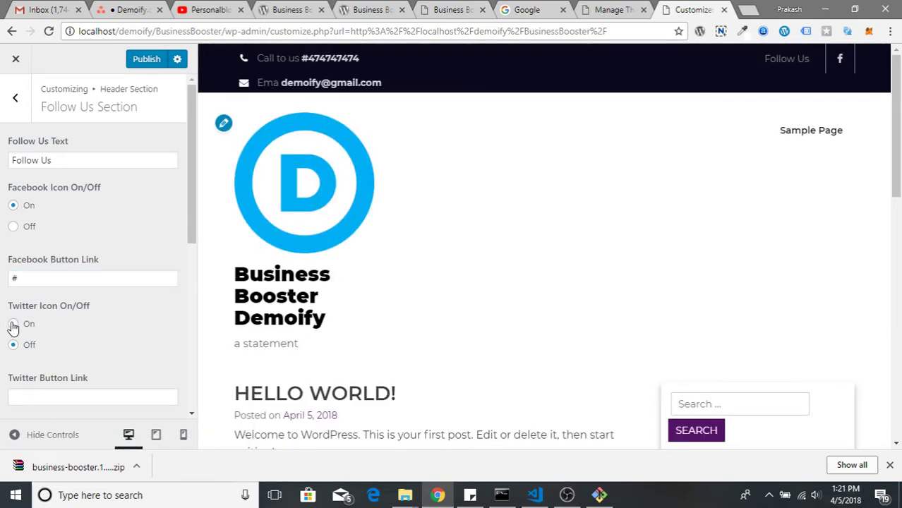
{"action": "scroll", "coordinate": [30, 347], "scroll_direction": "down", "scroll_amount": 1}
{"action": "left_click", "coordinate": [31, 311]}
{"action": "type", "text": "#"}
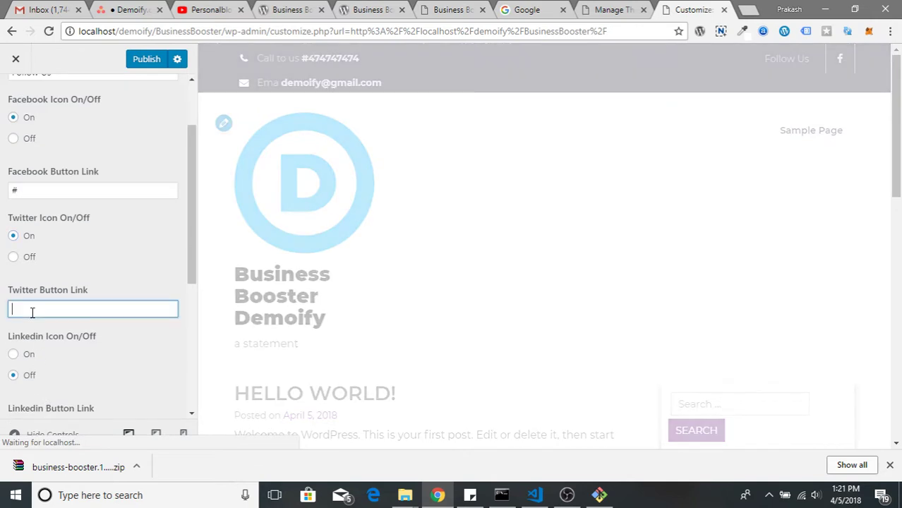
Enable the LinkedIn and Google Plus icons in the Follow Us strip, each linked to #
{"action": "scroll", "coordinate": [36, 338], "scroll_direction": "down", "scroll_amount": 1}
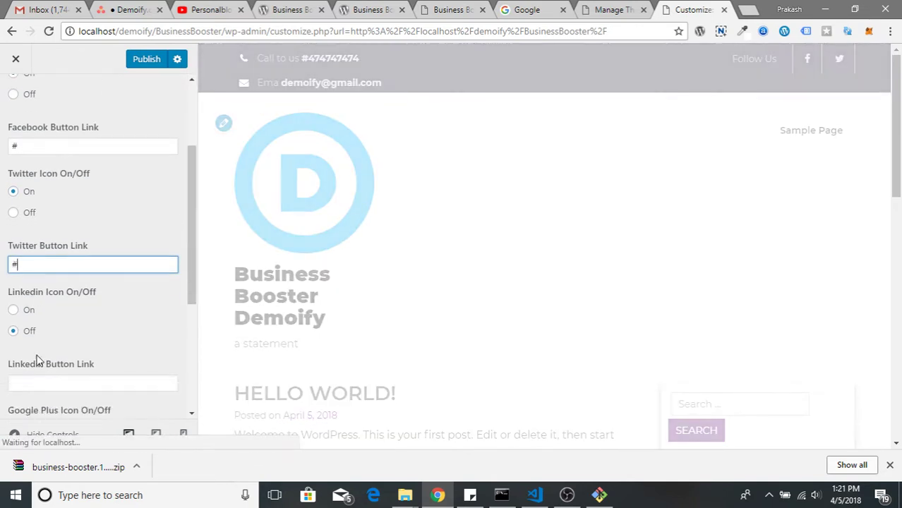
{"action": "left_click", "coordinate": [28, 311]}
{"action": "scroll", "coordinate": [46, 360], "scroll_direction": "down", "scroll_amount": 1}
{"action": "scroll", "coordinate": [47, 360], "scroll_direction": "down", "scroll_amount": 1}
{"action": "left_click", "coordinate": [12, 294]}
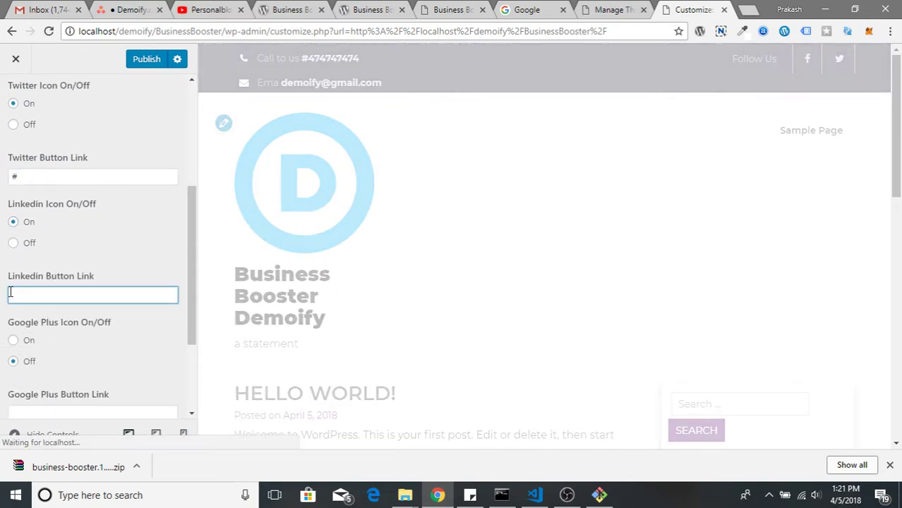
{"action": "type", "text": "#"}
{"action": "scroll", "coordinate": [24, 339], "scroll_direction": "down", "scroll_amount": 2}
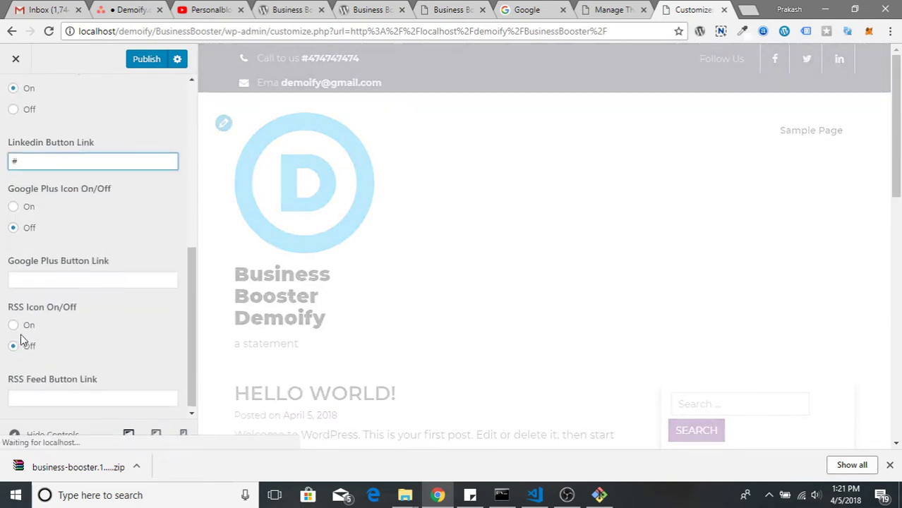
{"action": "left_click", "coordinate": [27, 203]}
{"action": "left_click", "coordinate": [38, 276]}
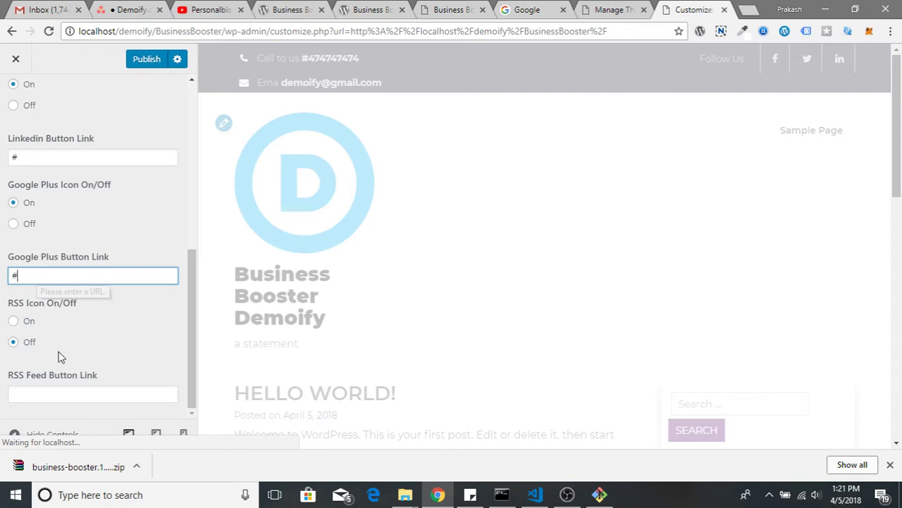
{"action": "scroll", "coordinate": [92, 247], "scroll_direction": "up", "scroll_amount": 8}
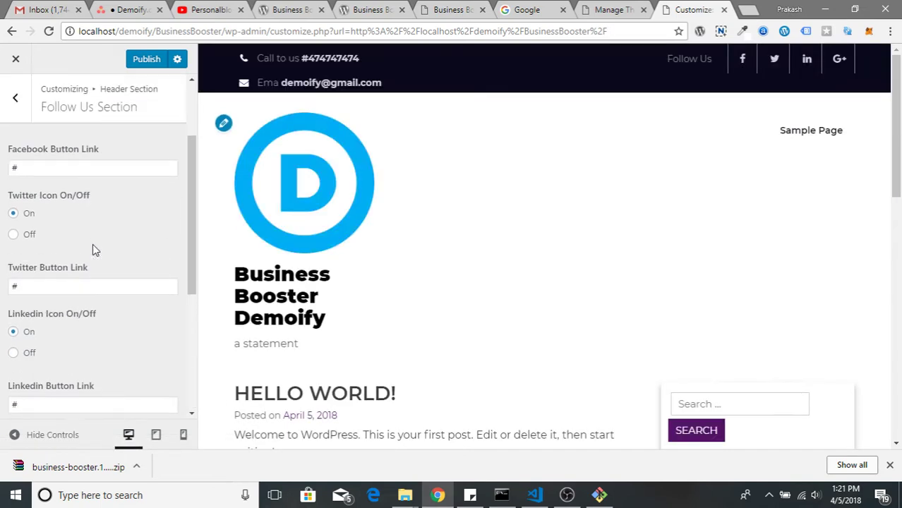
{"action": "left_click", "coordinate": [8, 101]}
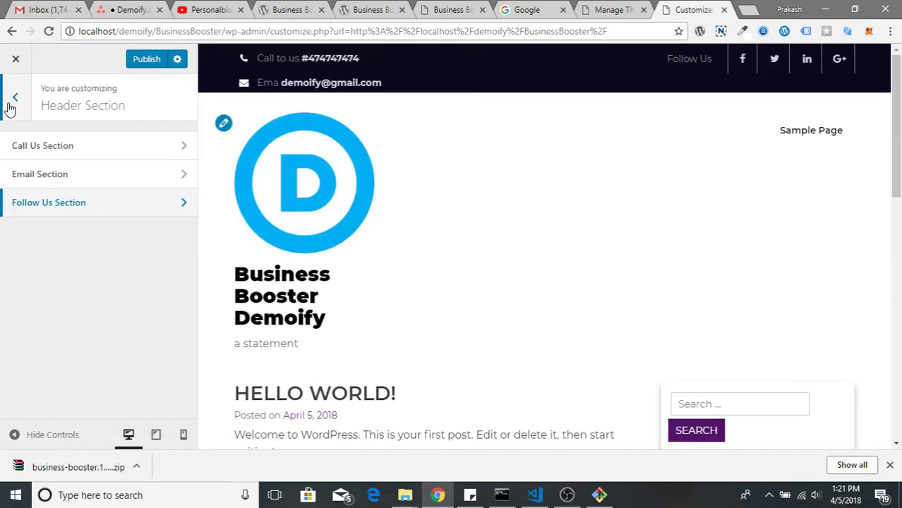
{"action": "left_click", "coordinate": [153, 210]}
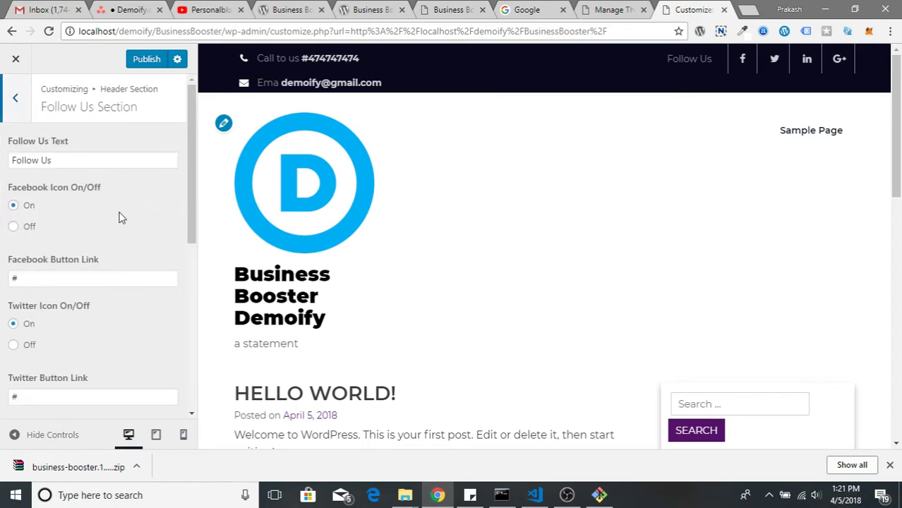
{"action": "left_click", "coordinate": [15, 102]}
Switch the Banner Section on and upload people-3217855_1920.jpg as its banner image
{"action": "left_click", "coordinate": [15, 99]}
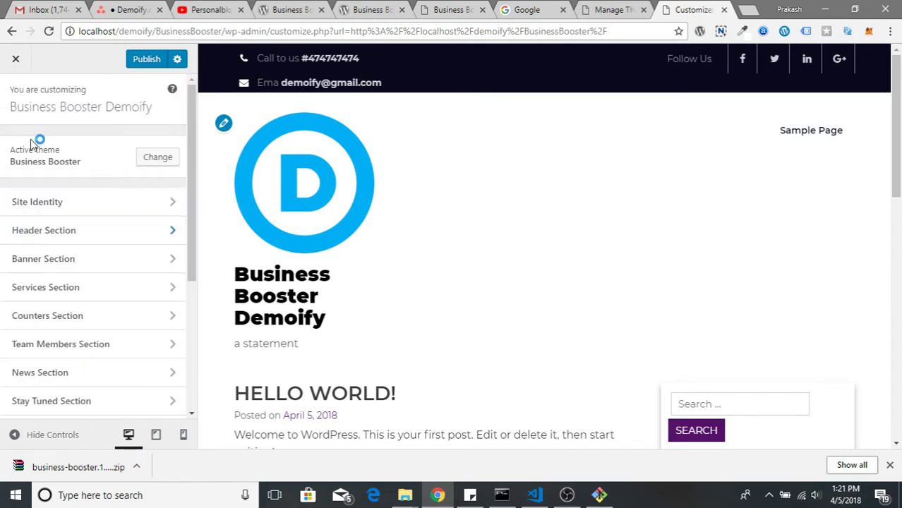
{"action": "left_click", "coordinate": [99, 262]}
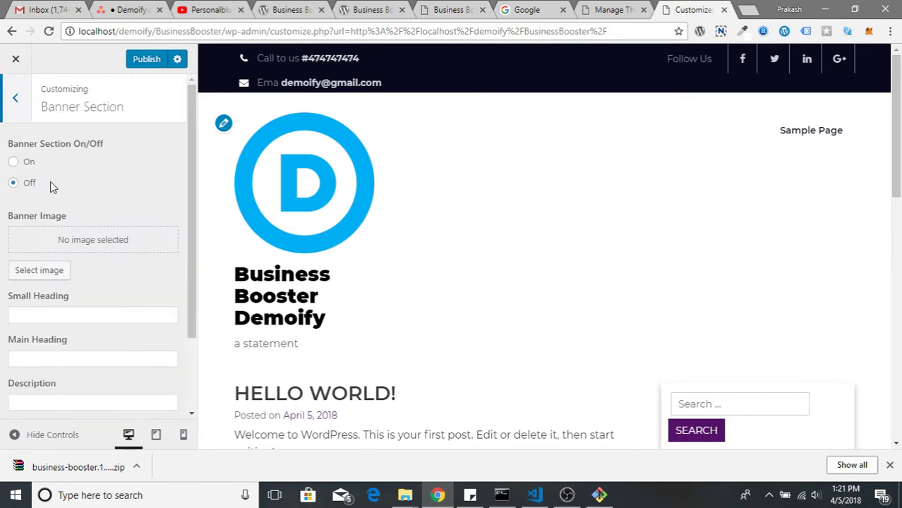
{"action": "left_click", "coordinate": [13, 163]}
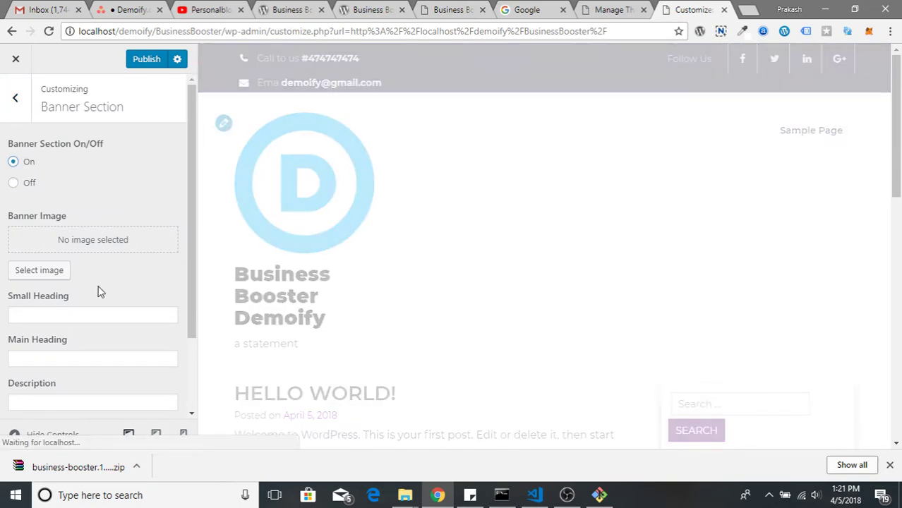
{"action": "left_click", "coordinate": [27, 274]}
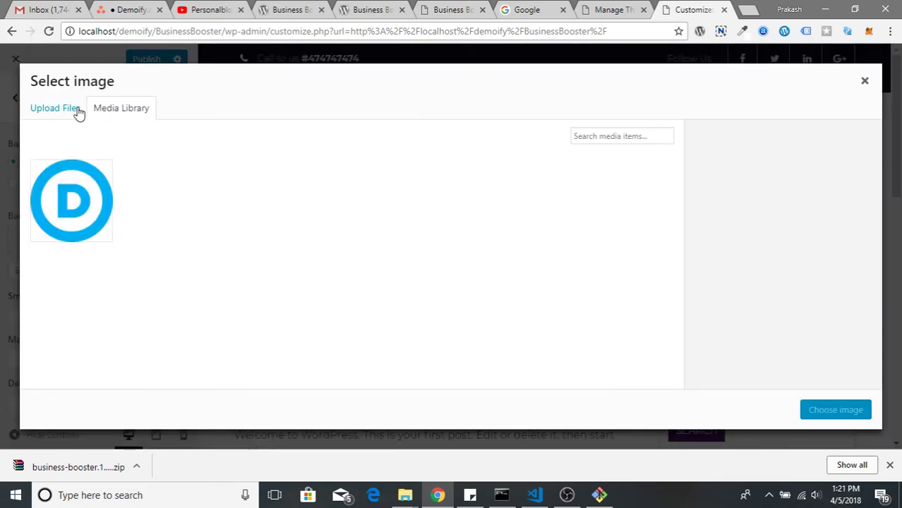
{"action": "left_click", "coordinate": [79, 113]}
{"action": "left_click", "coordinate": [424, 268]}
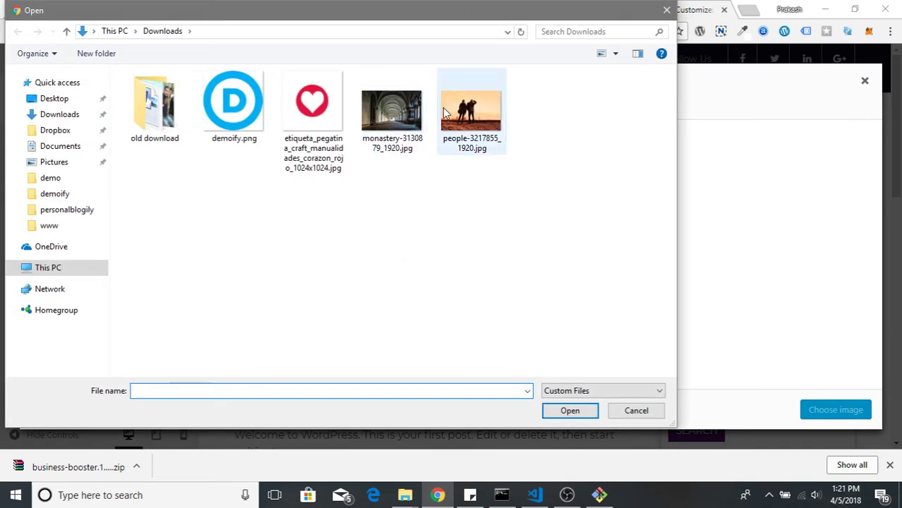
{"action": "double_click", "coordinate": [446, 112]}
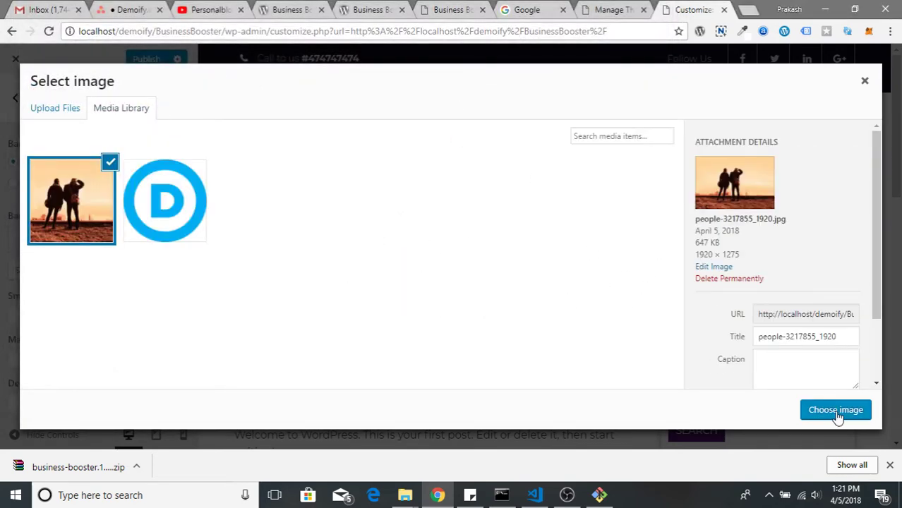
{"action": "left_click", "coordinate": [834, 410]}
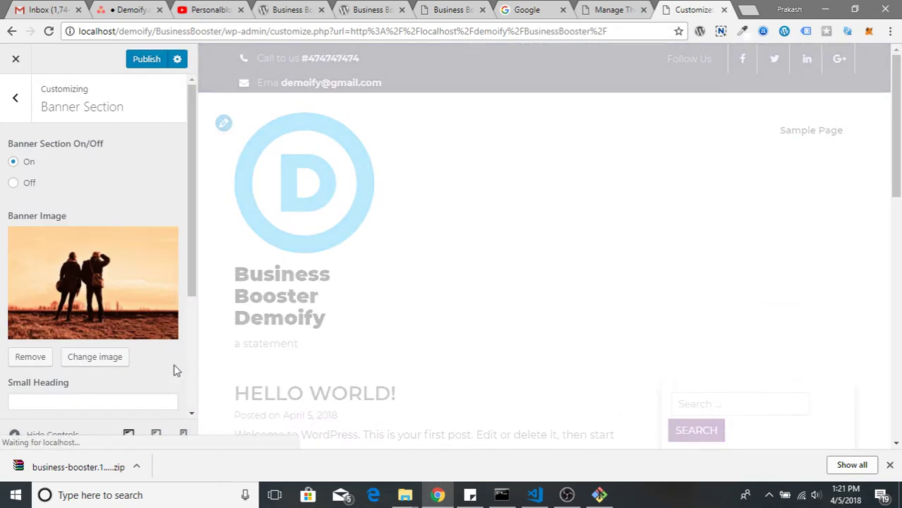
{"action": "scroll", "coordinate": [127, 371], "scroll_direction": "down", "scroll_amount": 2}
{"action": "scroll", "coordinate": [127, 371], "scroll_direction": "up", "scroll_amount": 2}
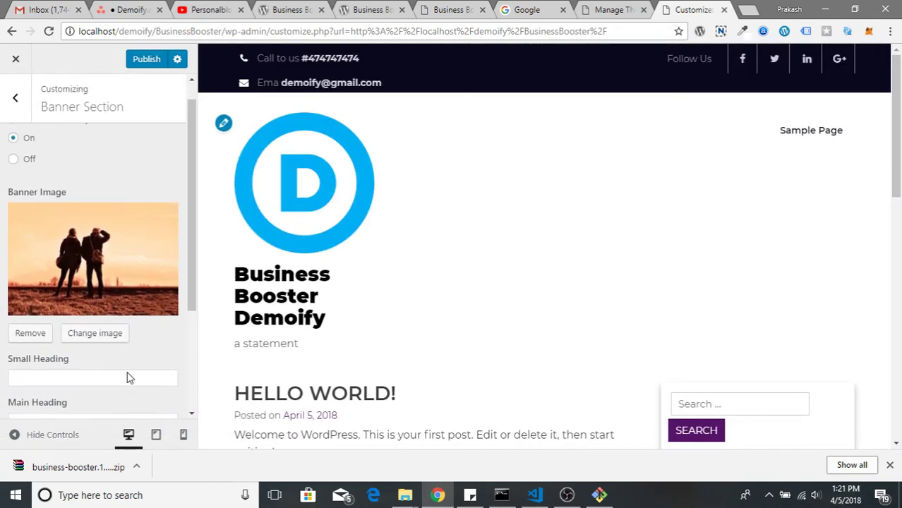
{"action": "scroll", "coordinate": [502, 322], "scroll_direction": "down", "scroll_amount": 9}
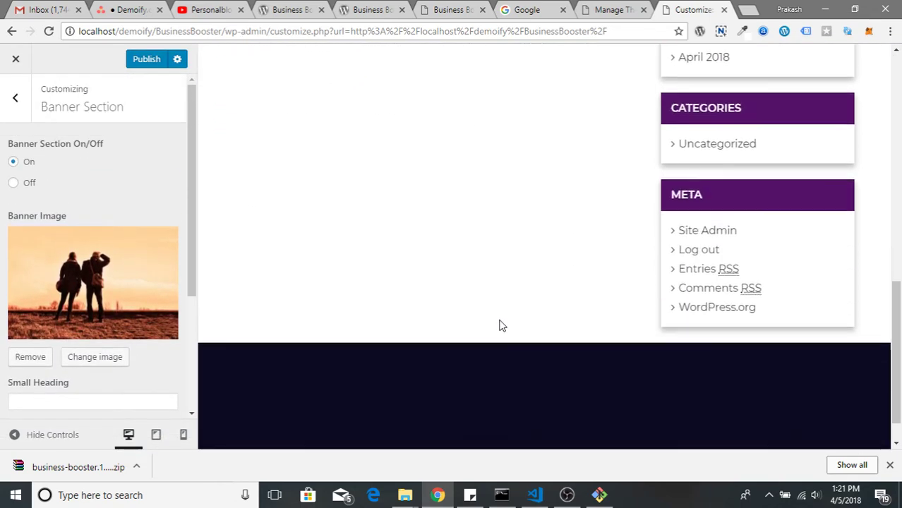
{"action": "scroll", "coordinate": [499, 324], "scroll_direction": "up", "scroll_amount": 6}
{"action": "scroll", "coordinate": [499, 326], "scroll_direction": "up", "scroll_amount": 3}
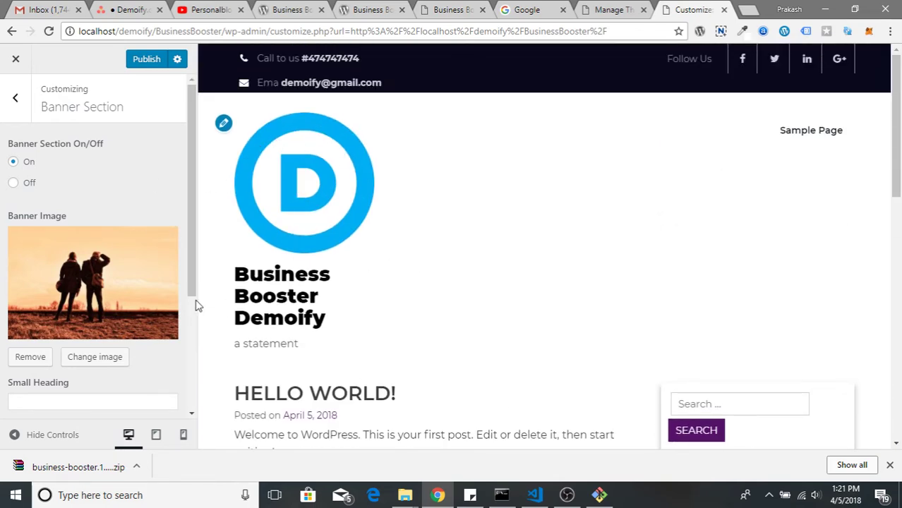
{"action": "scroll", "coordinate": [67, 378], "scroll_direction": "down", "scroll_amount": 2}
Fill the banner's small and main headings and the description 'Some description goes here.'
{"action": "left_click", "coordinate": [51, 268]}
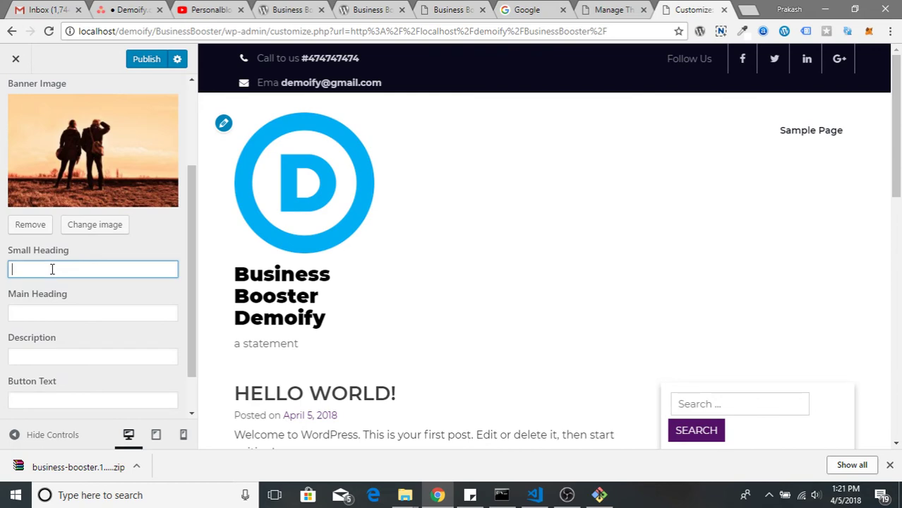
{"action": "type", "text": "Some Heading"}
{"action": "key", "text": "Tab"}
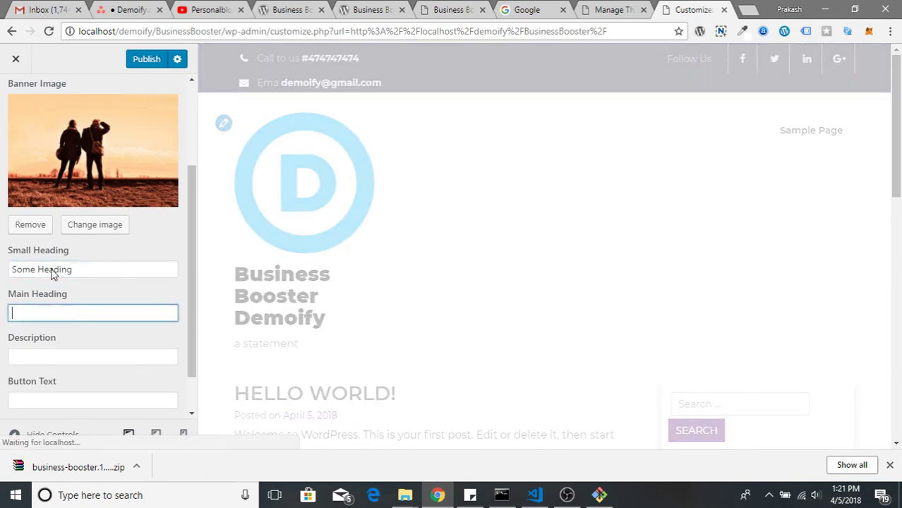
{"action": "type", "text": "Main "}
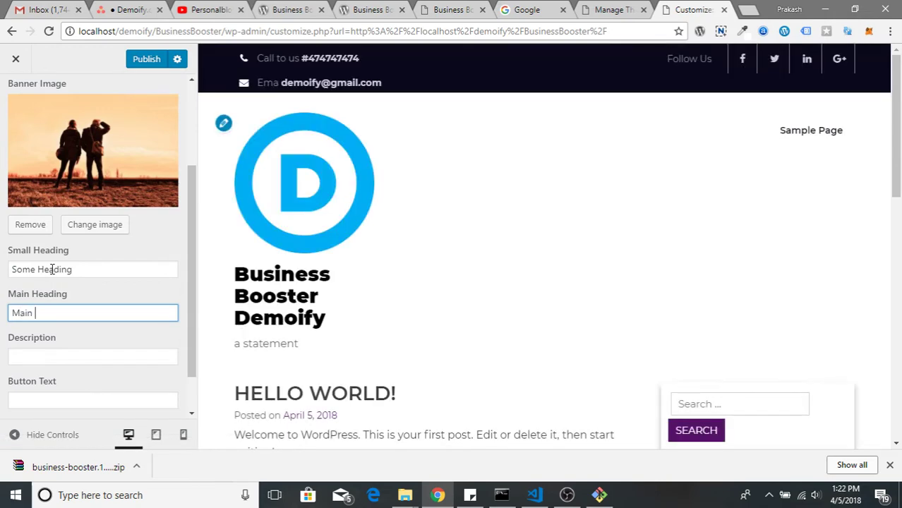
{"action": "type", "text": "Heasin"}
{"action": "key", "text": "BackSpace"}
{"action": "key", "text": "BackSpace"}
{"action": "key", "text": "BackSpace"}
{"action": "type", "text": "ding"}
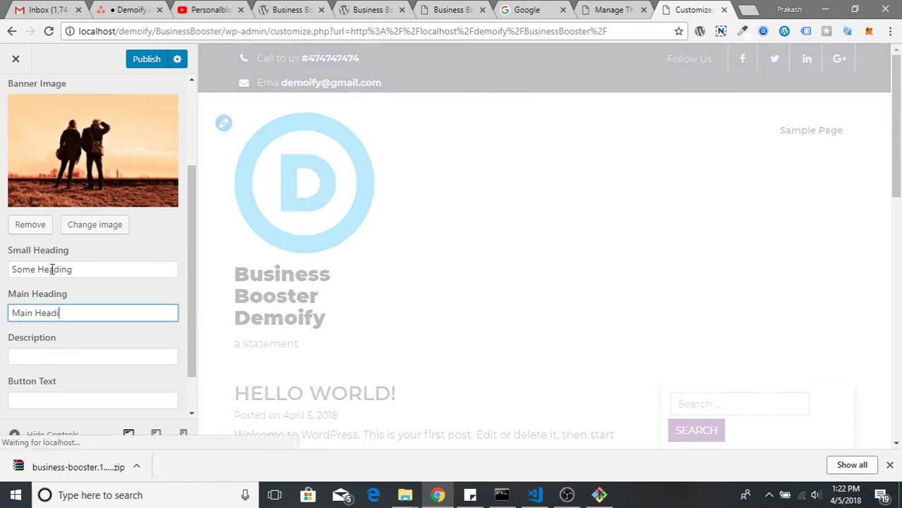
{"action": "key", "text": "Tab"}
{"action": "type", "text": "Some "}
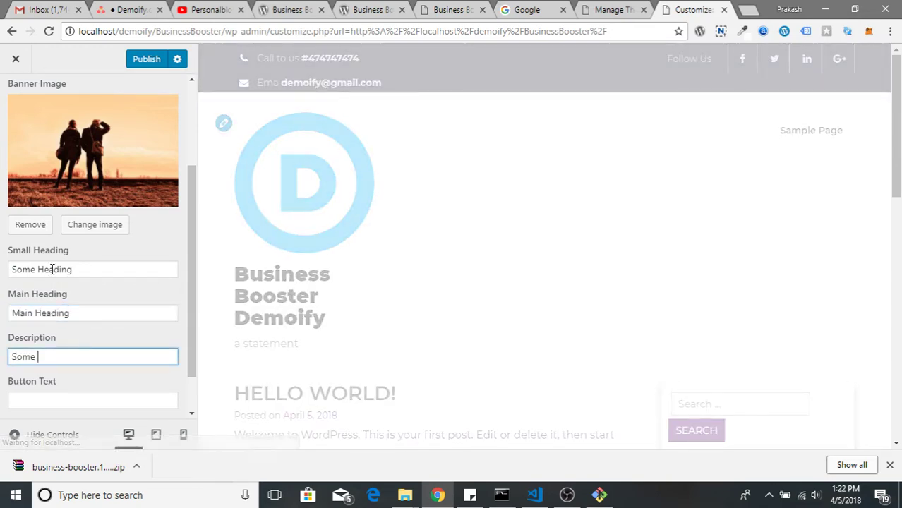
{"action": "type", "text": "description go"}
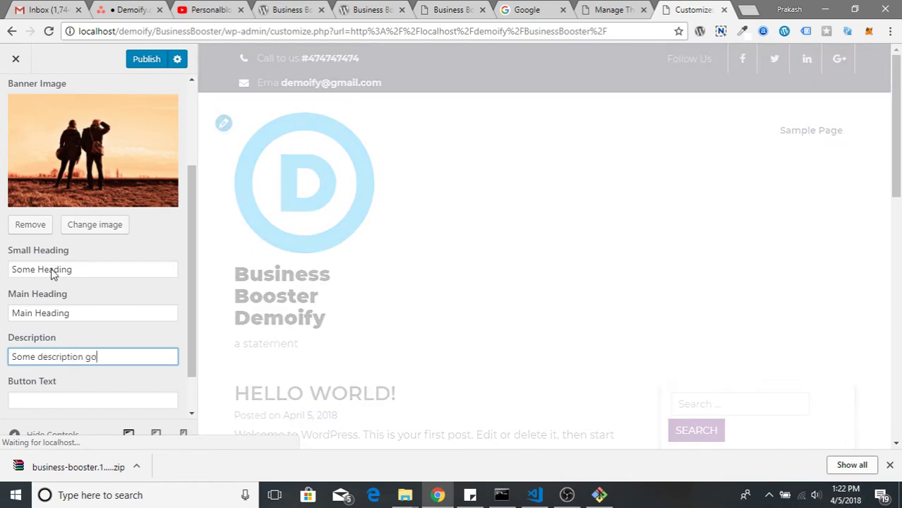
{"action": "type", "text": "es here."}
Set the banner button text to 'Click here' and the button link to '#'
{"action": "scroll", "coordinate": [65, 303], "scroll_direction": "down", "scroll_amount": 1}
{"action": "left_click", "coordinate": [63, 348]}
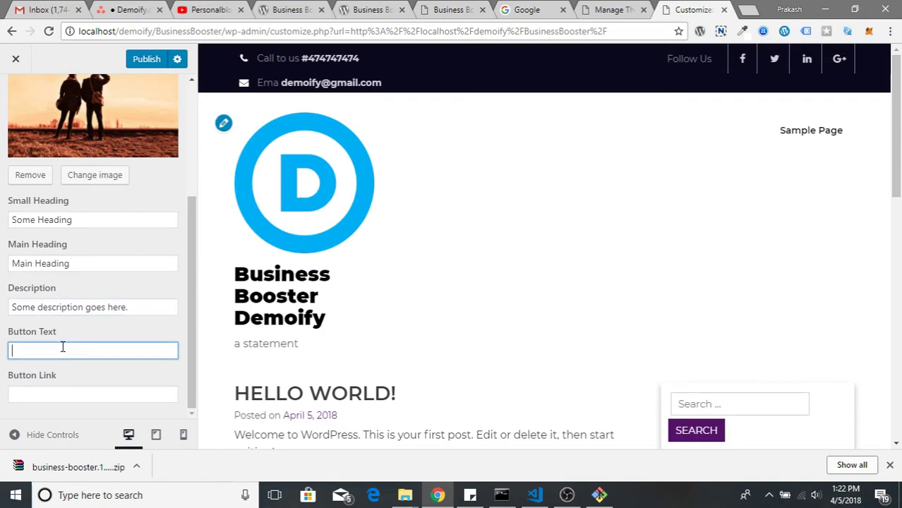
{"action": "left_click", "coordinate": [42, 395]}
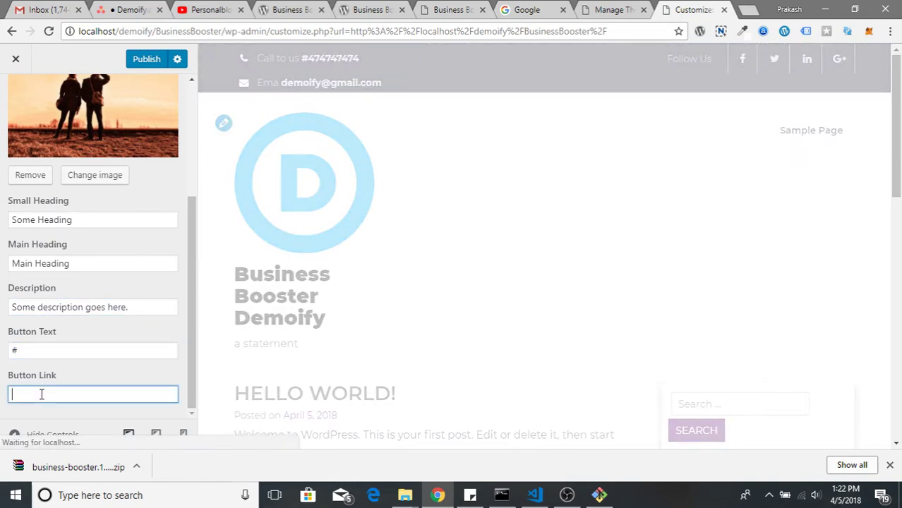
{"action": "type", "text": "#"}
{"action": "double_click", "coordinate": [41, 346]}
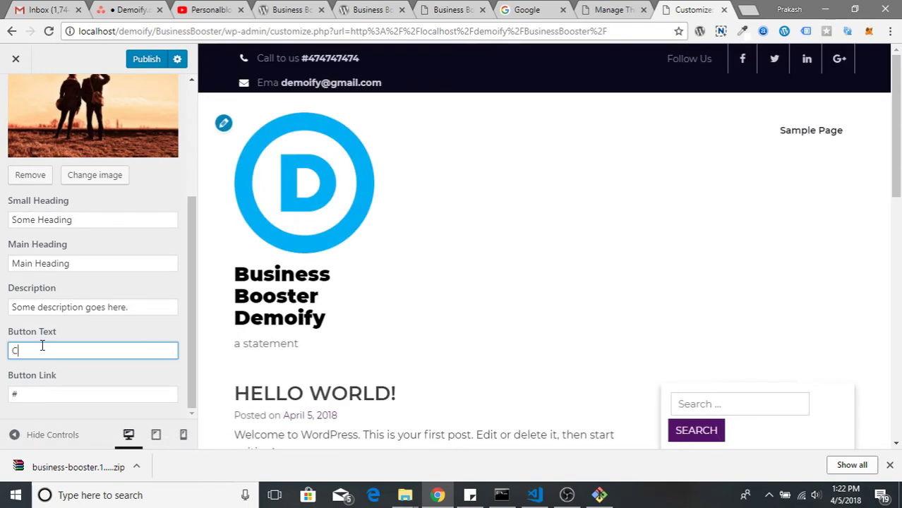
{"action": "type", "text": "Click here"}
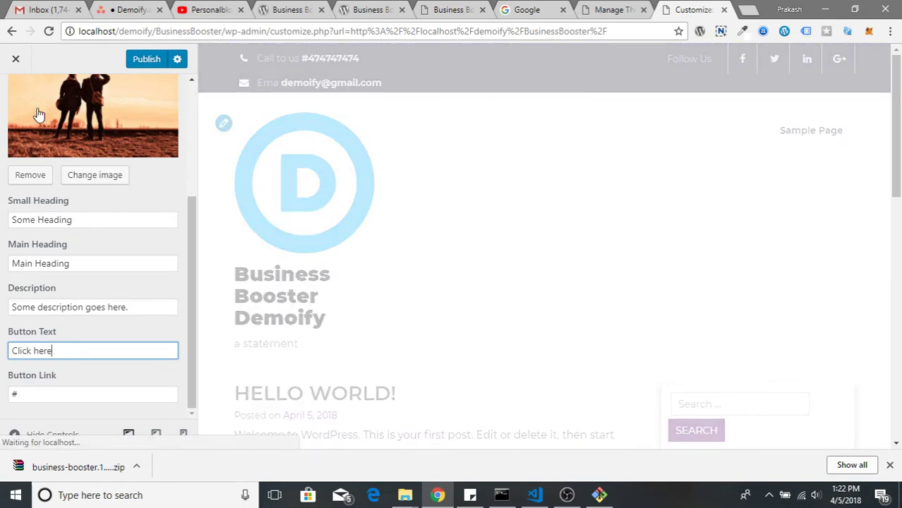
{"action": "scroll", "coordinate": [57, 256], "scroll_direction": "up", "scroll_amount": 3}
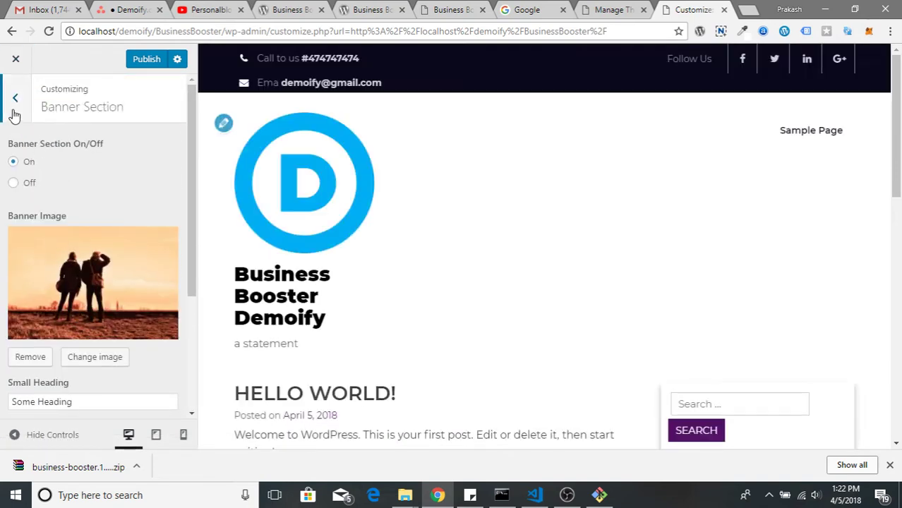
Set Homepage Settings to a static page with Sample Page as the homepage
{"action": "left_click", "coordinate": [16, 97]}
{"action": "scroll", "coordinate": [98, 318], "scroll_direction": "down", "scroll_amount": 3}
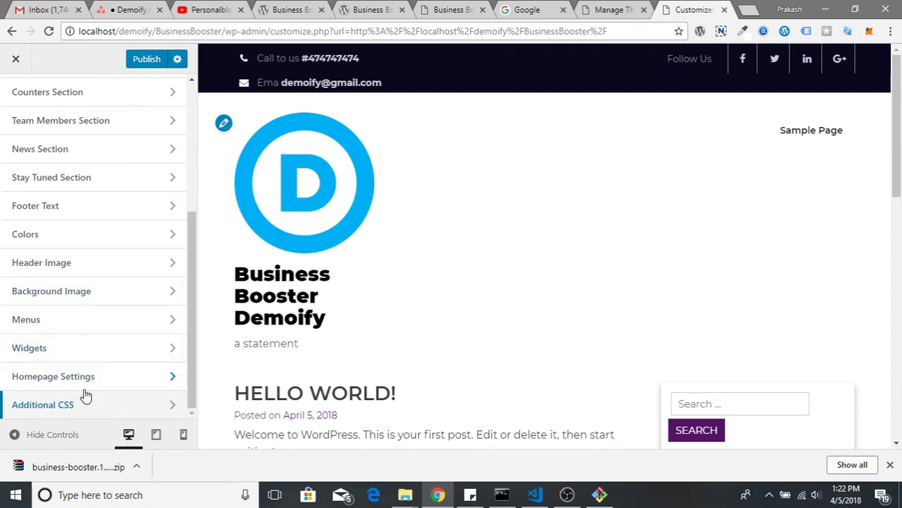
{"action": "left_click", "coordinate": [86, 381]}
{"action": "left_click", "coordinate": [36, 281]}
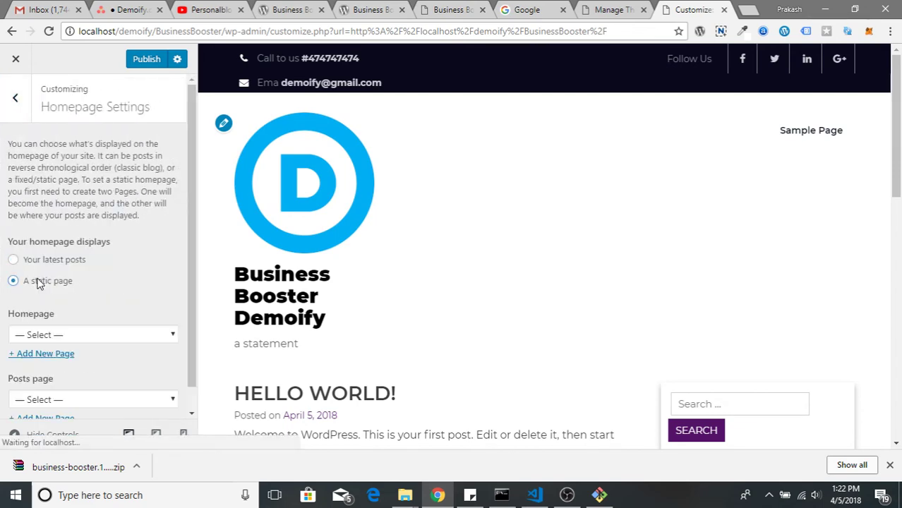
{"action": "left_click", "coordinate": [87, 335]}
{"action": "left_click", "coordinate": [88, 363]}
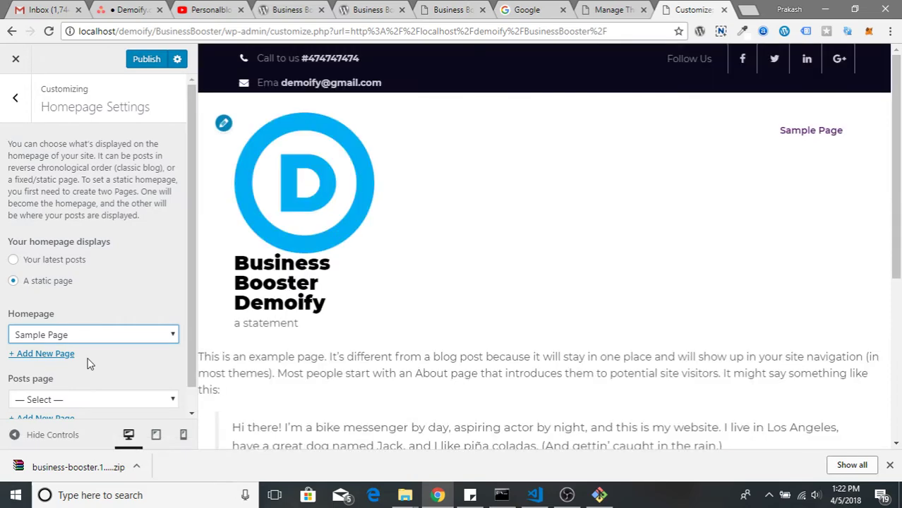
Revert the homepage display to Your latest posts
{"action": "scroll", "coordinate": [388, 302], "scroll_direction": "down", "scroll_amount": 5}
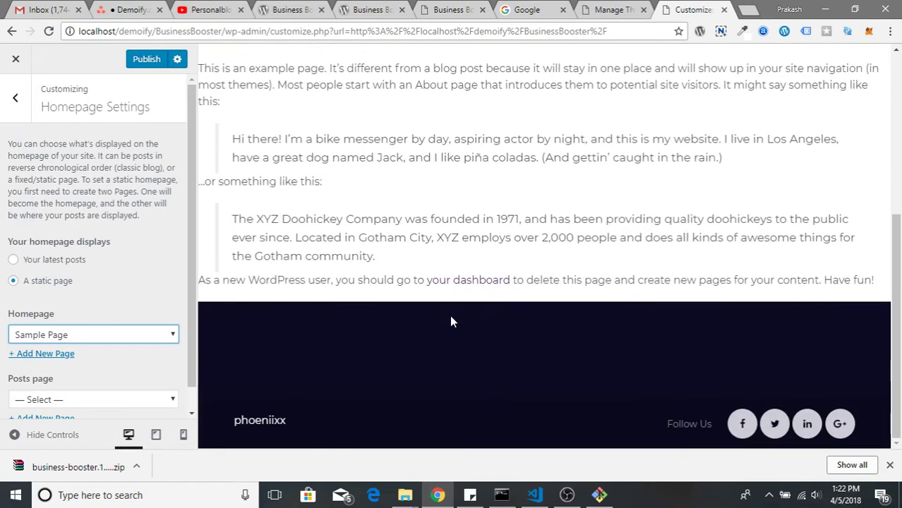
{"action": "scroll", "coordinate": [59, 353], "scroll_direction": "down", "scroll_amount": 1}
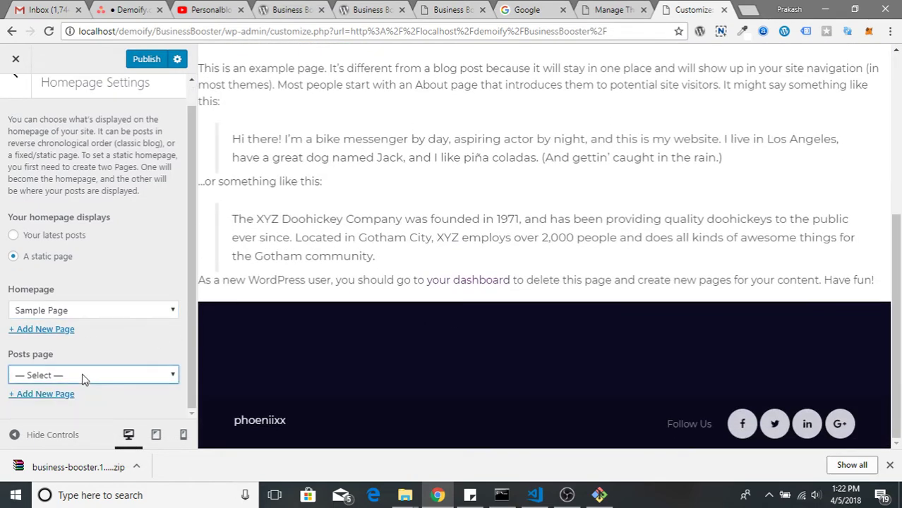
{"action": "left_click", "coordinate": [82, 375]}
{"action": "scroll", "coordinate": [88, 270], "scroll_direction": "up", "scroll_amount": 1}
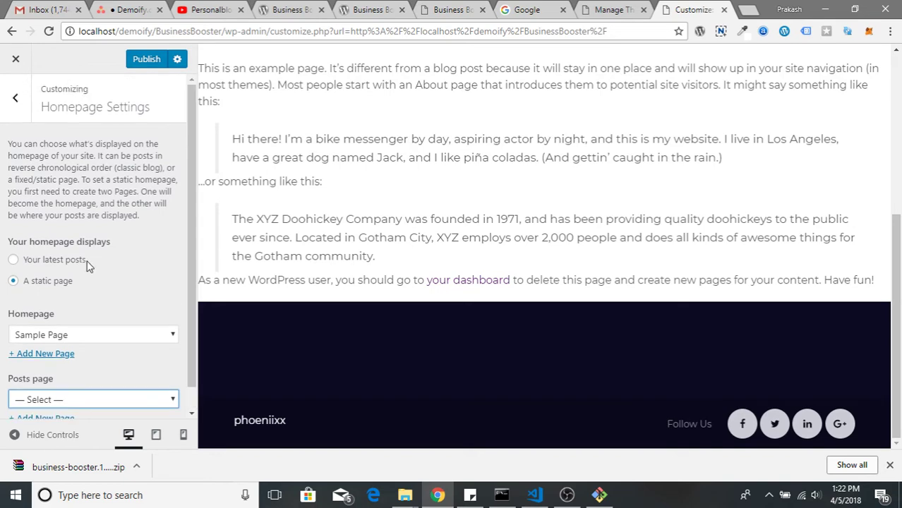
{"action": "left_click", "coordinate": [34, 261]}
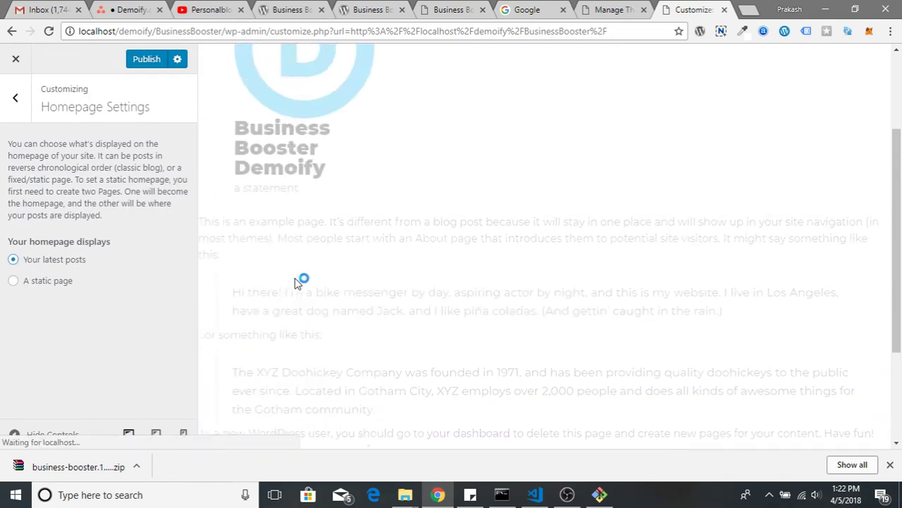
Glance at the News Section, then publish the Customizer changes
{"action": "left_click", "coordinate": [15, 97]}
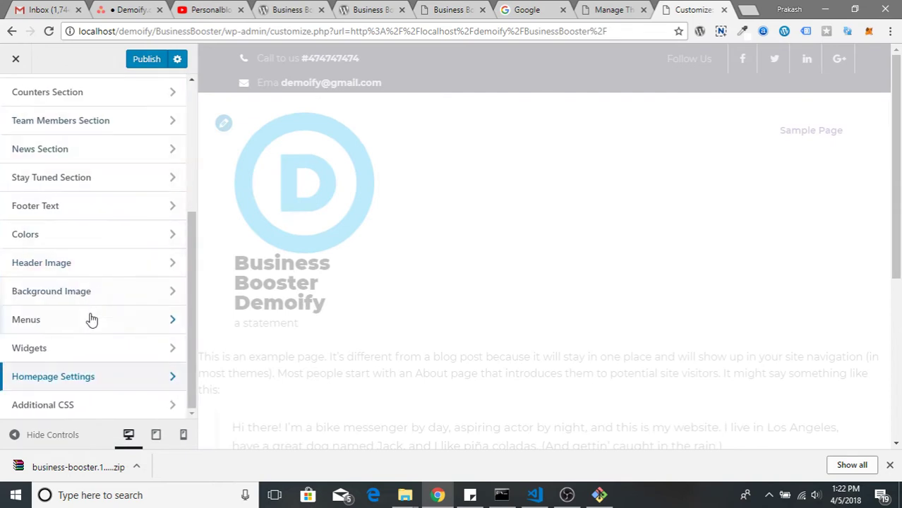
{"action": "left_click", "coordinate": [76, 151]}
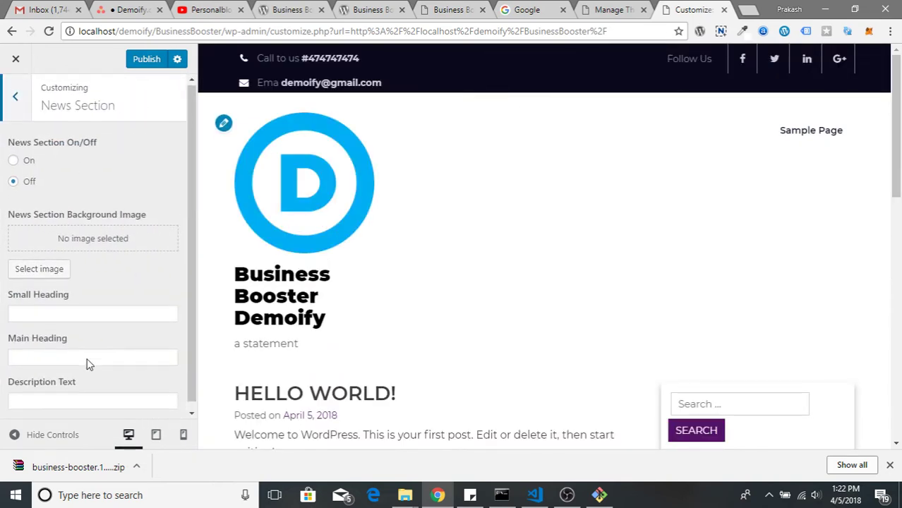
{"action": "left_click", "coordinate": [15, 97]}
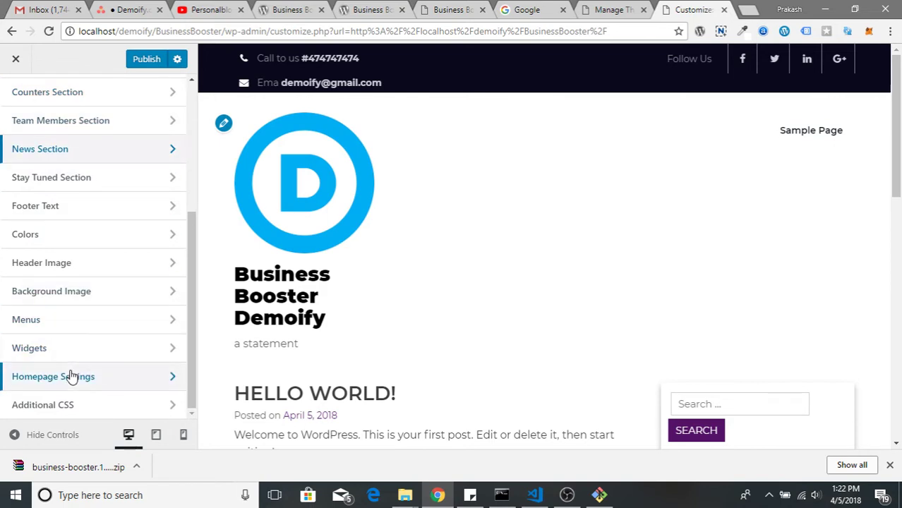
{"action": "scroll", "coordinate": [71, 376], "scroll_direction": "up", "scroll_amount": 5}
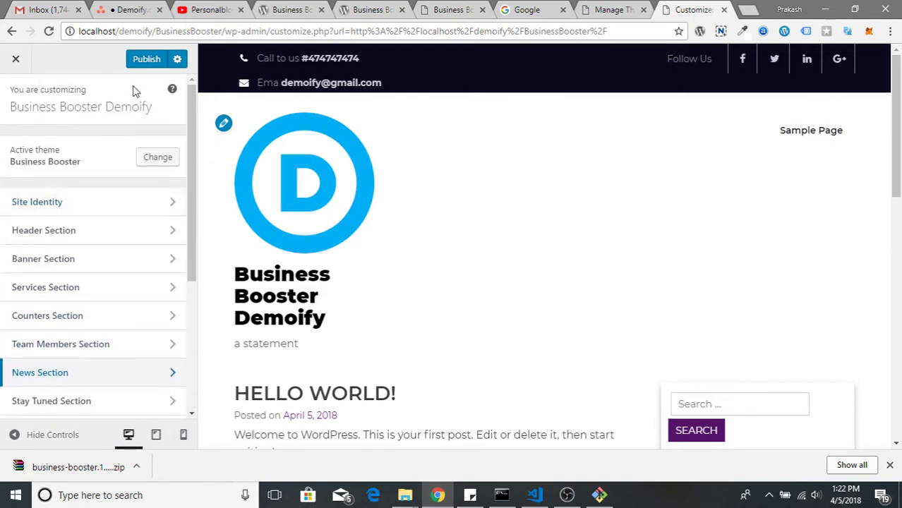
{"action": "left_click", "coordinate": [144, 59]}
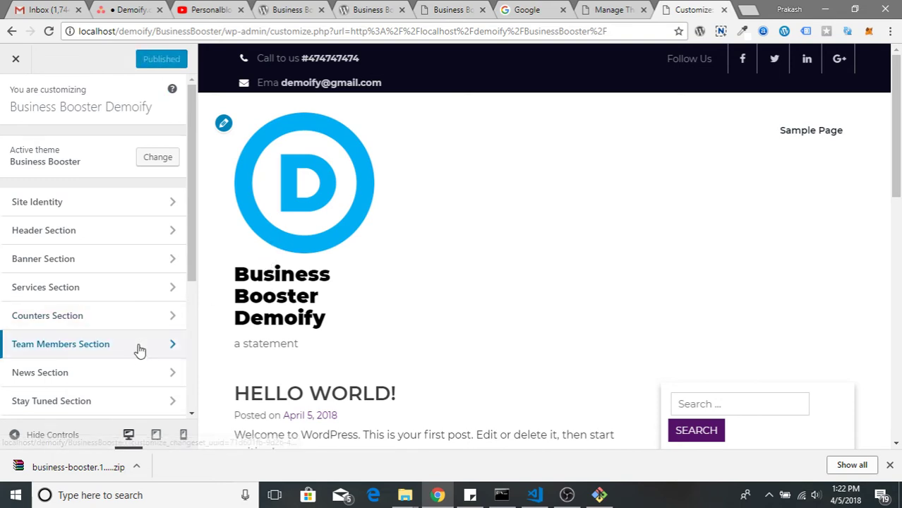
Close the published Customizer to view the live Business Booster front page
{"action": "scroll", "coordinate": [139, 353], "scroll_direction": "down", "scroll_amount": 1}
{"action": "scroll", "coordinate": [139, 358], "scroll_direction": "up", "scroll_amount": 1}
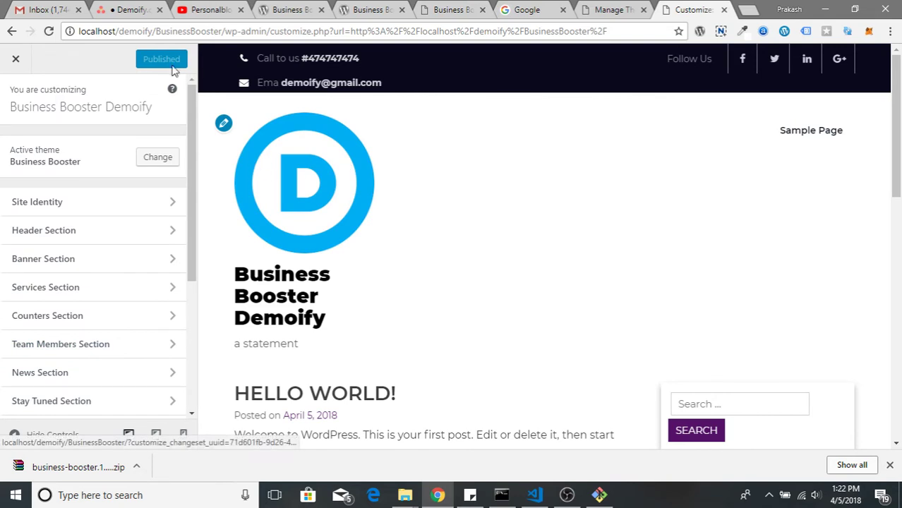
{"action": "left_click", "coordinate": [17, 58]}
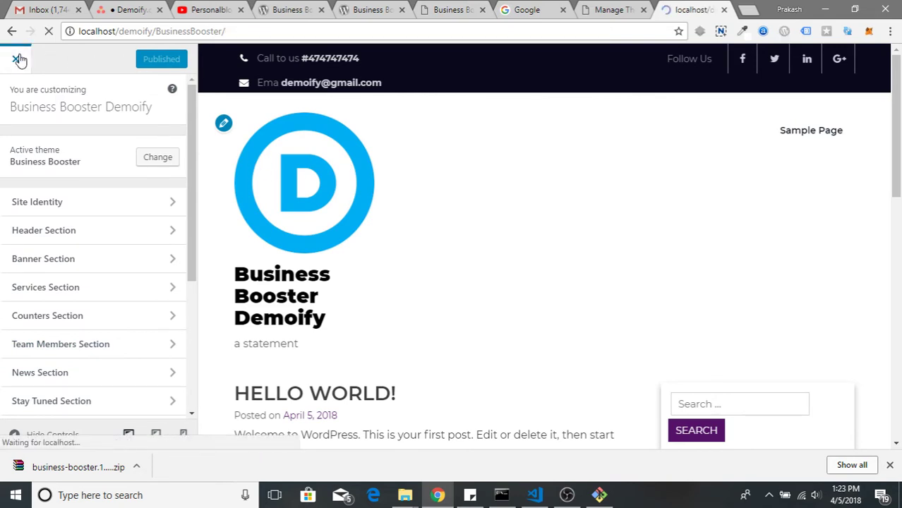
Create a new page titled 'Home Page' with body text 'Some home content goes here...'
{"action": "mouse_move", "coordinate": [292, 60]}
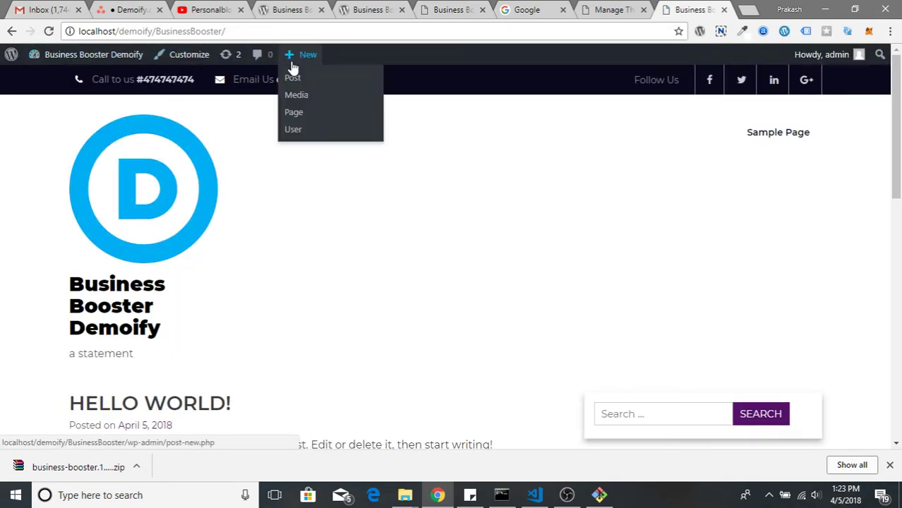
{"action": "left_click", "coordinate": [299, 113]}
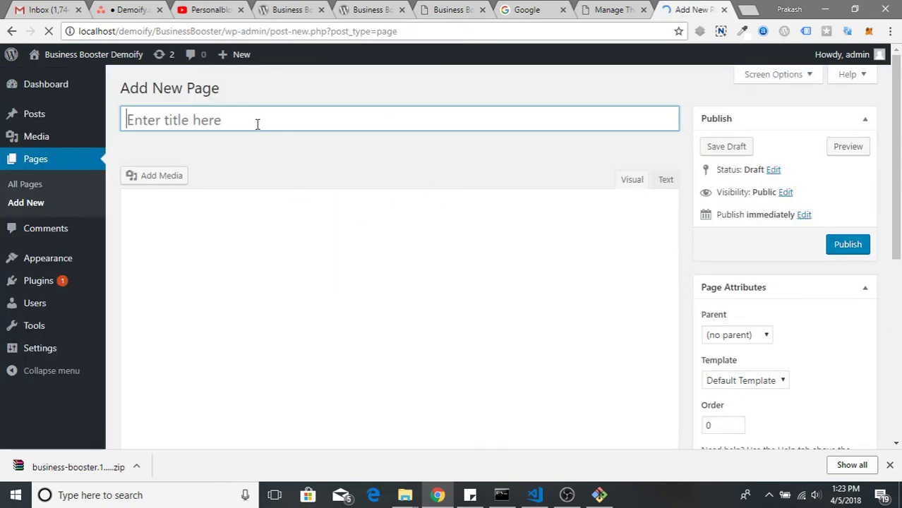
{"action": "left_click", "coordinate": [258, 124]}
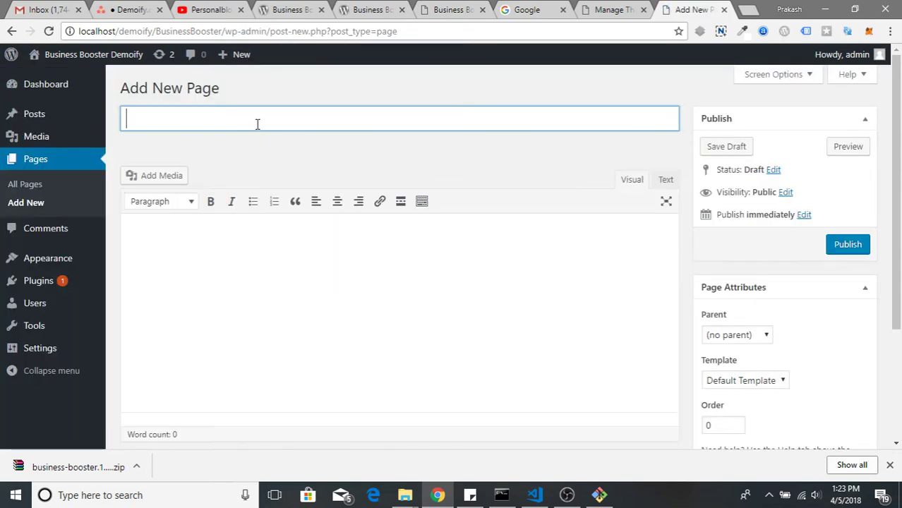
{"action": "type", "text": "Home Page"}
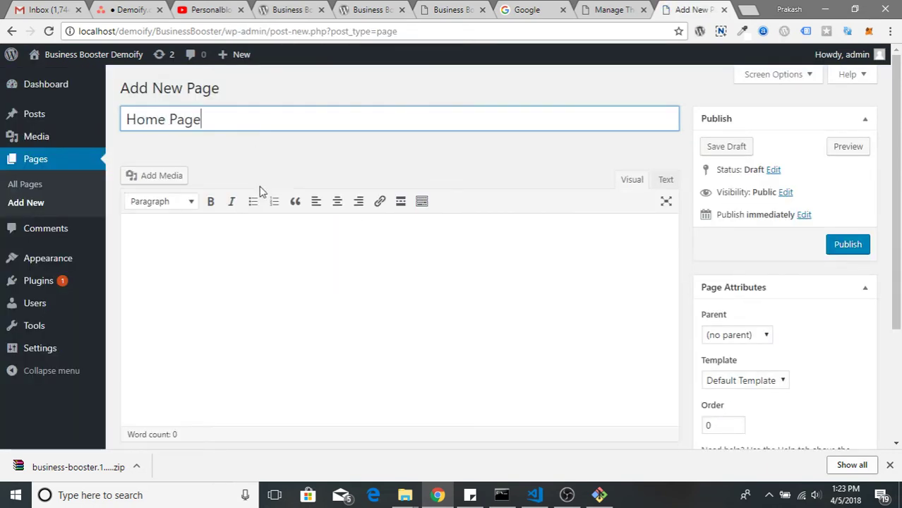
{"action": "left_click", "coordinate": [220, 254]}
{"action": "type", "text": "Some home content goes here..."}
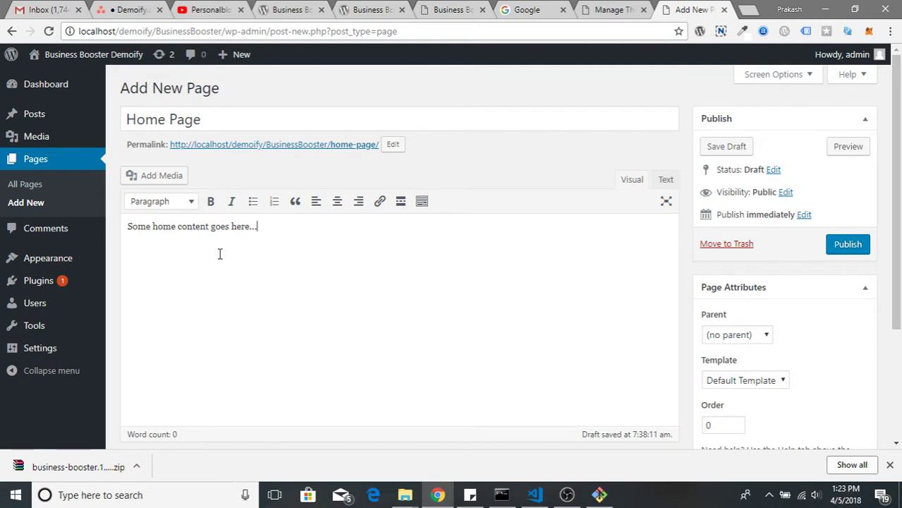
Assign the Front Page template under Page Attributes
{"action": "scroll", "coordinate": [691, 311], "scroll_direction": "down", "scroll_amount": 2}
{"action": "left_click", "coordinate": [772, 249]}
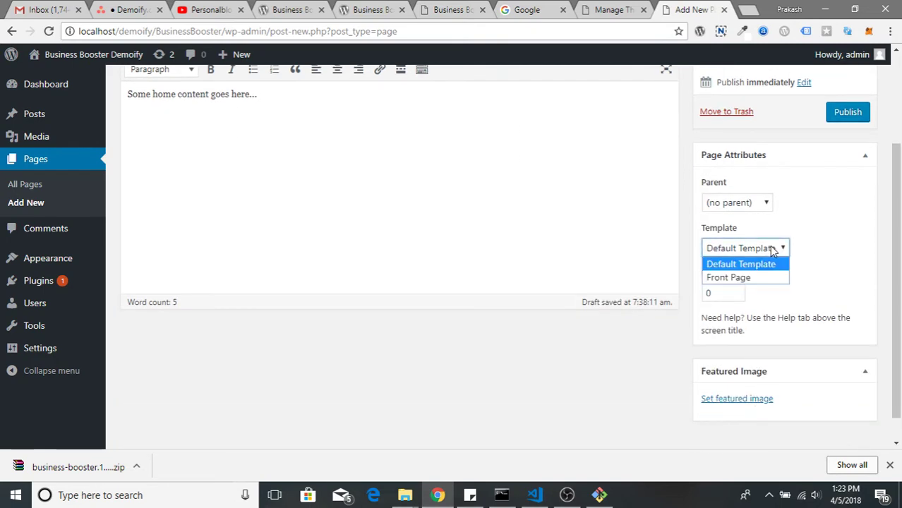
{"action": "left_click", "coordinate": [773, 280]}
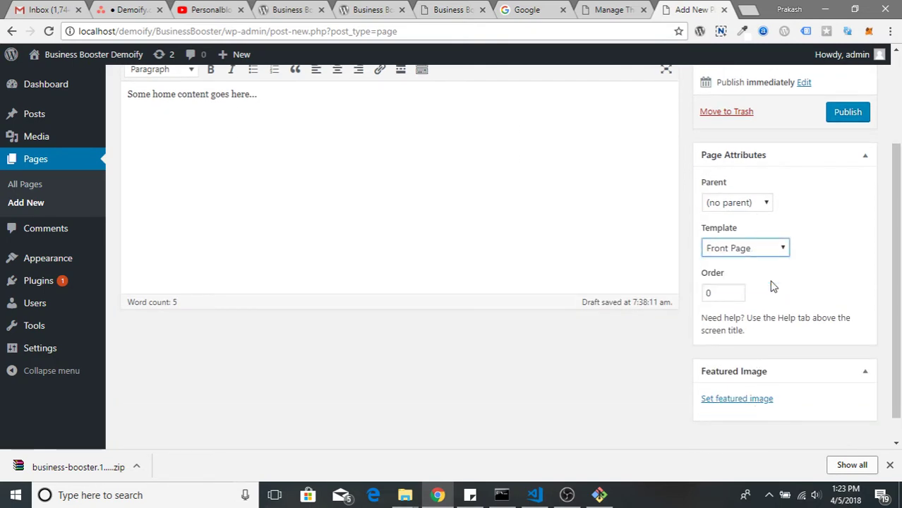
{"action": "left_click", "coordinate": [746, 205]}
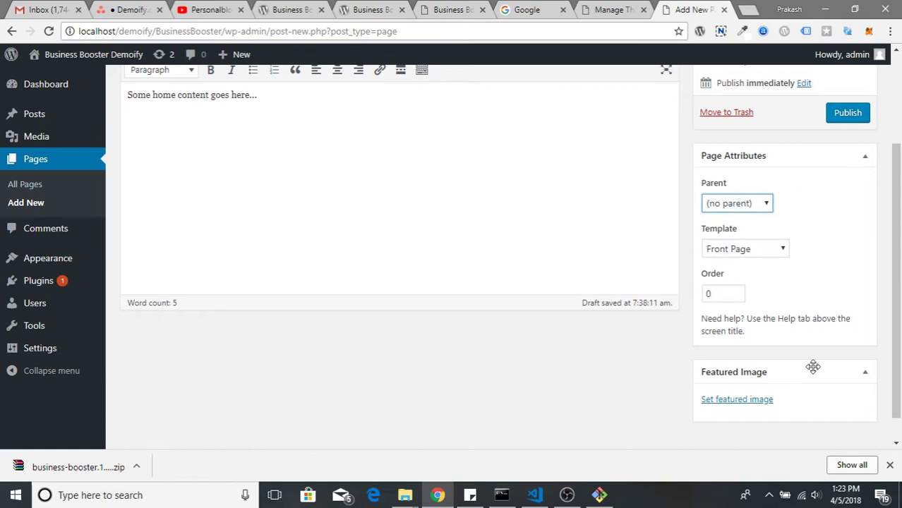
{"action": "scroll", "coordinate": [811, 374], "scroll_direction": "up", "scroll_amount": 1}
{"action": "scroll", "coordinate": [748, 377], "scroll_direction": "down", "scroll_amount": 2}
Upload monastery-3130879_1920.jpg and set it as the page's featured image
{"action": "left_click", "coordinate": [737, 371]}
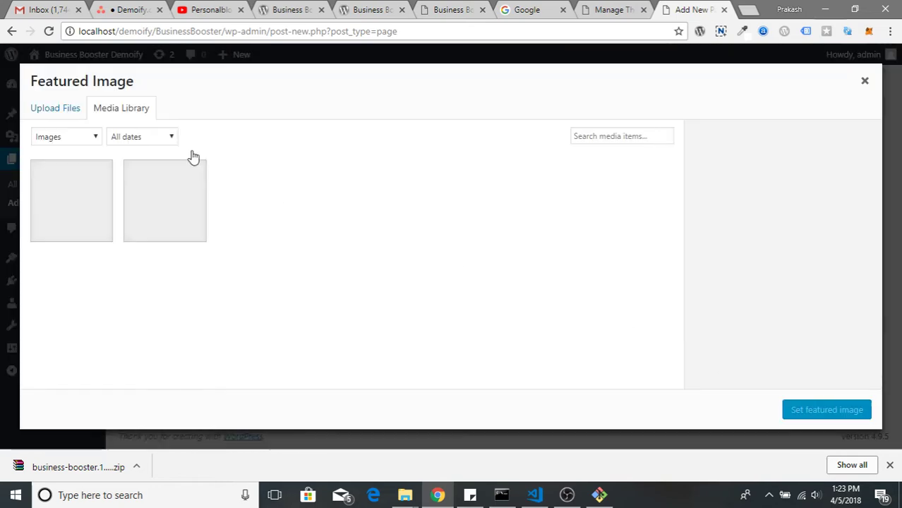
{"action": "left_click", "coordinate": [56, 111]}
{"action": "left_click", "coordinate": [460, 279]}
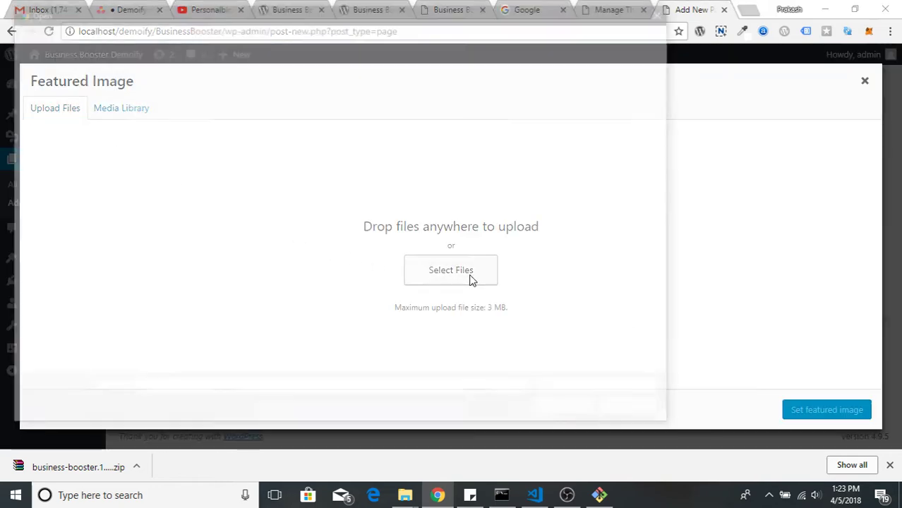
{"action": "double_click", "coordinate": [397, 125]}
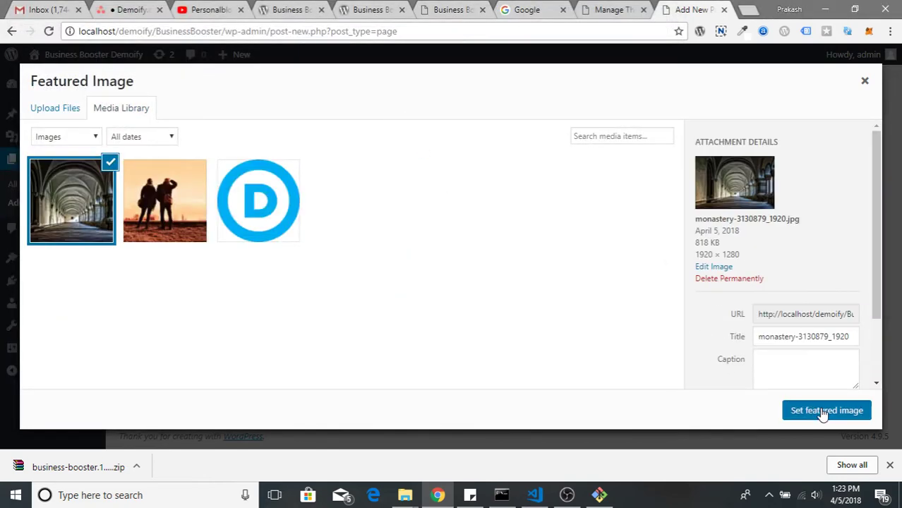
{"action": "left_click", "coordinate": [823, 411]}
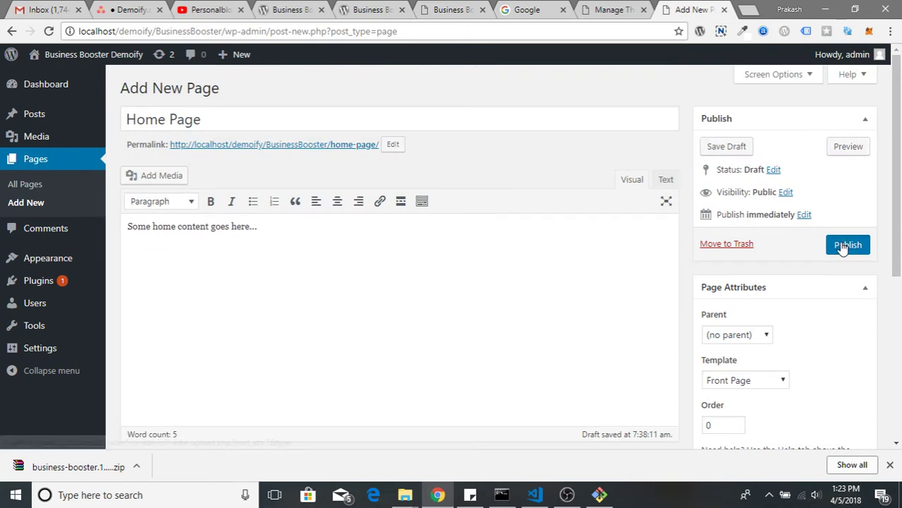
Publish the Home Page and open its permalink in a new tab
{"action": "left_click", "coordinate": [841, 244]}
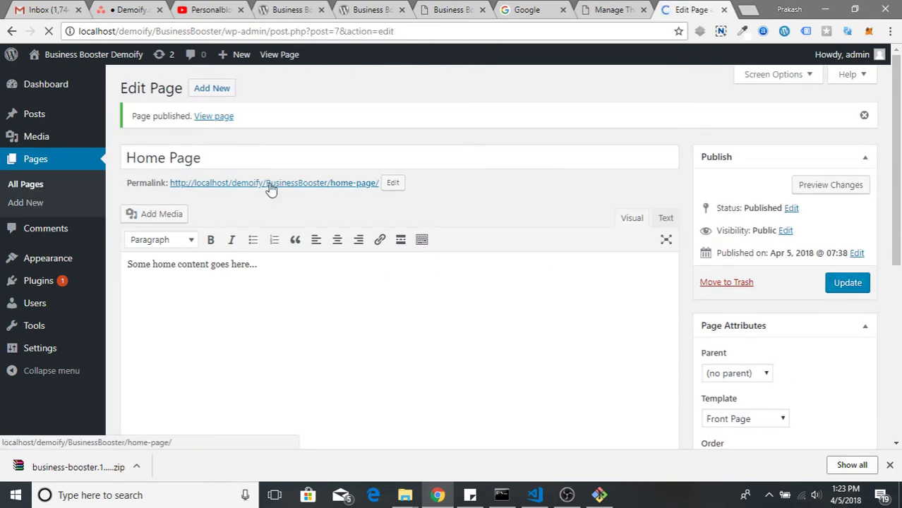
{"action": "right_click", "coordinate": [288, 183]}
{"action": "left_click", "coordinate": [306, 192]}
Review the live Home Page, then return to the Edit Page tab
{"action": "left_click", "coordinate": [702, 9]}
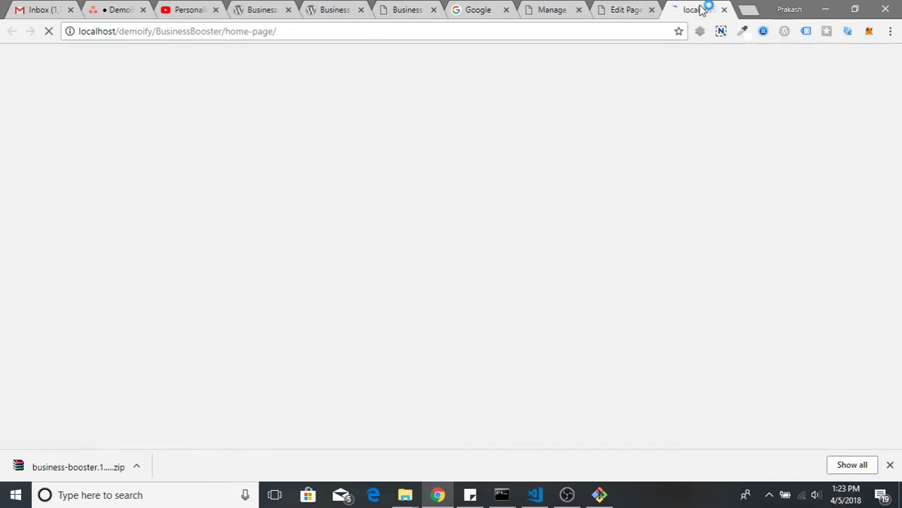
{"action": "scroll", "coordinate": [526, 233], "scroll_direction": "down", "scroll_amount": 5}
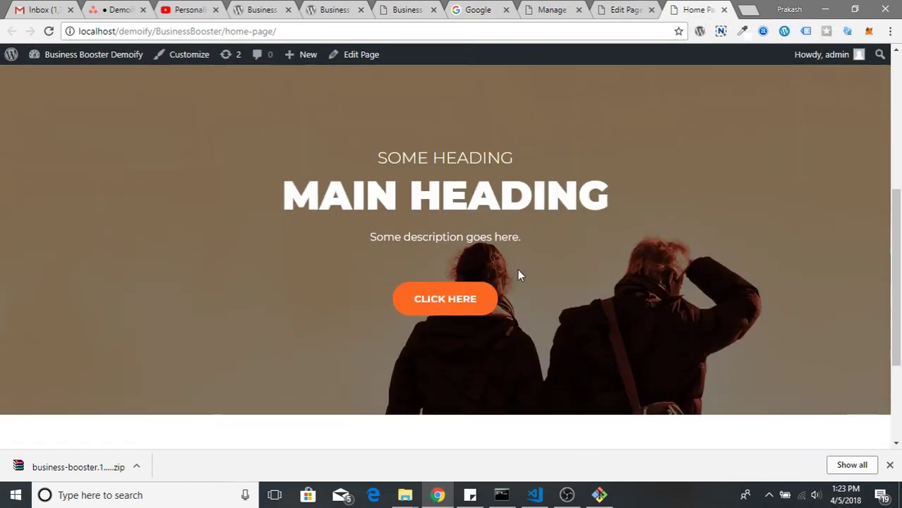
{"action": "left_click_drag", "start_coordinate": [321, 138], "coordinate": [529, 268]}
{"action": "scroll", "coordinate": [526, 296], "scroll_direction": "down", "scroll_amount": 3}
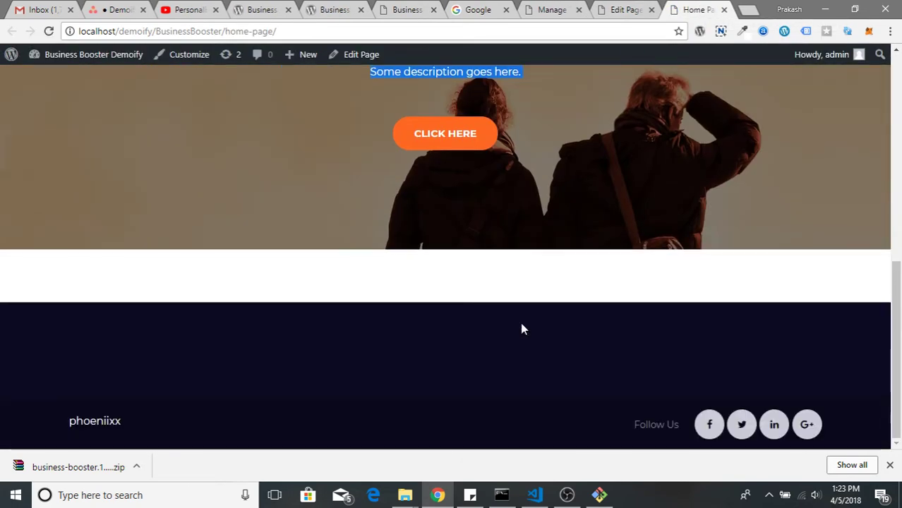
{"action": "scroll", "coordinate": [520, 322], "scroll_direction": "up", "scroll_amount": 6}
{"action": "scroll", "coordinate": [511, 329], "scroll_direction": "up", "scroll_amount": 1}
{"action": "left_click", "coordinate": [624, 10]}
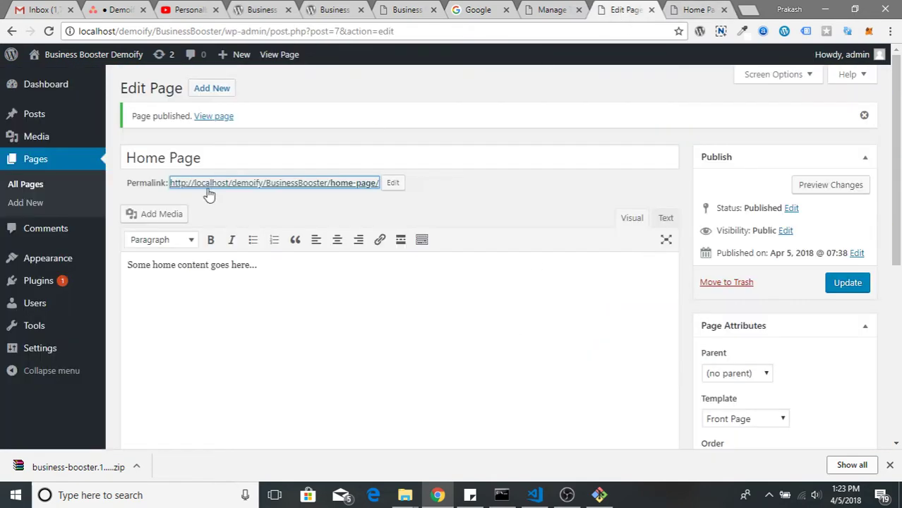
Reopen the Business Booster Customizer via Appearance > Customize
{"action": "mouse_move", "coordinate": [54, 263]}
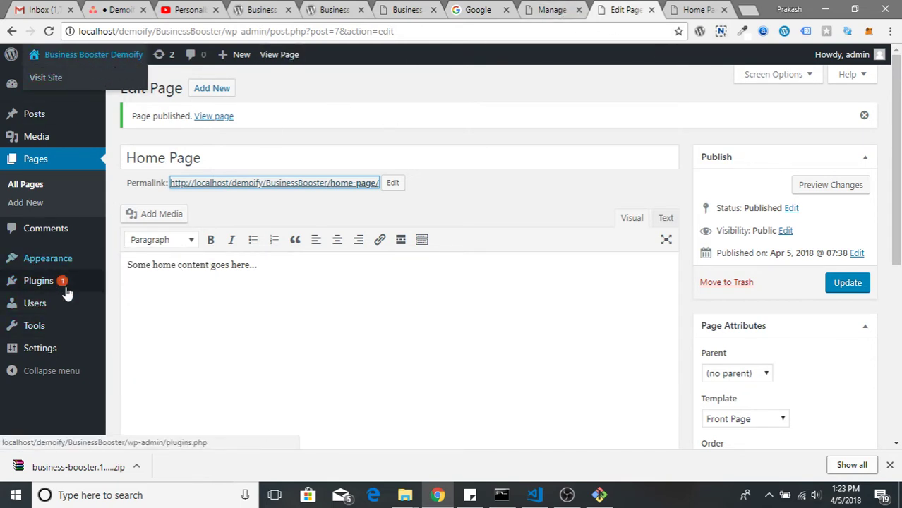
{"action": "left_click", "coordinate": [136, 283]}
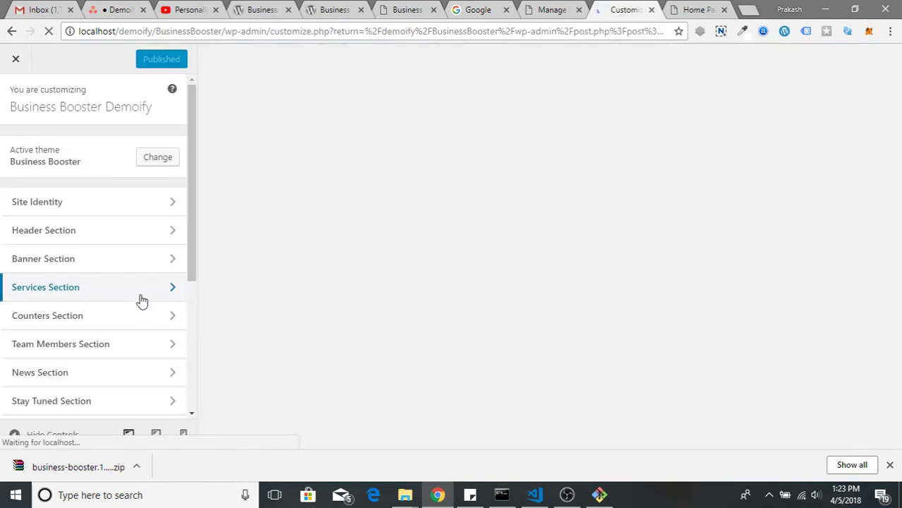
Set Homepage Settings to A static page with Home Page as the homepage
{"action": "scroll", "coordinate": [136, 303], "scroll_direction": "down", "scroll_amount": 3}
{"action": "scroll", "coordinate": [141, 338], "scroll_direction": "up", "scroll_amount": 3}
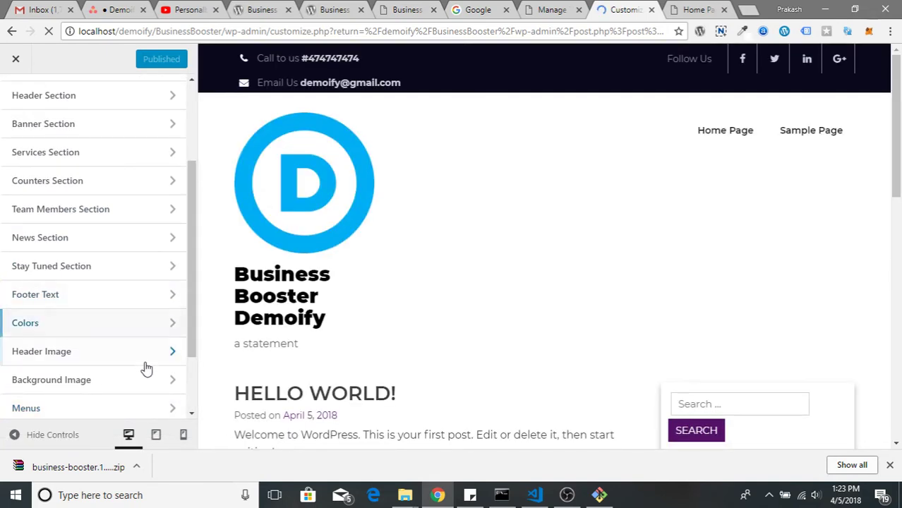
{"action": "scroll", "coordinate": [121, 336], "scroll_direction": "down", "scroll_amount": 3}
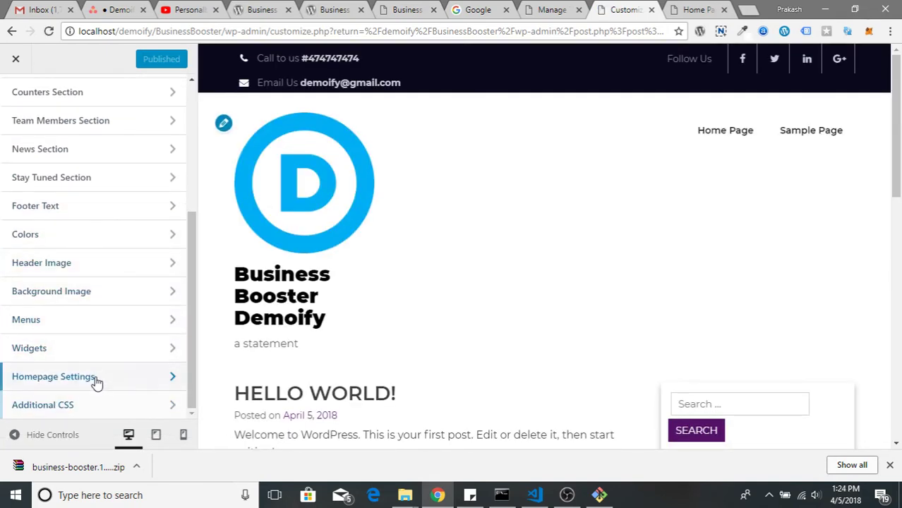
{"action": "left_click", "coordinate": [95, 378]}
{"action": "left_click", "coordinate": [45, 282]}
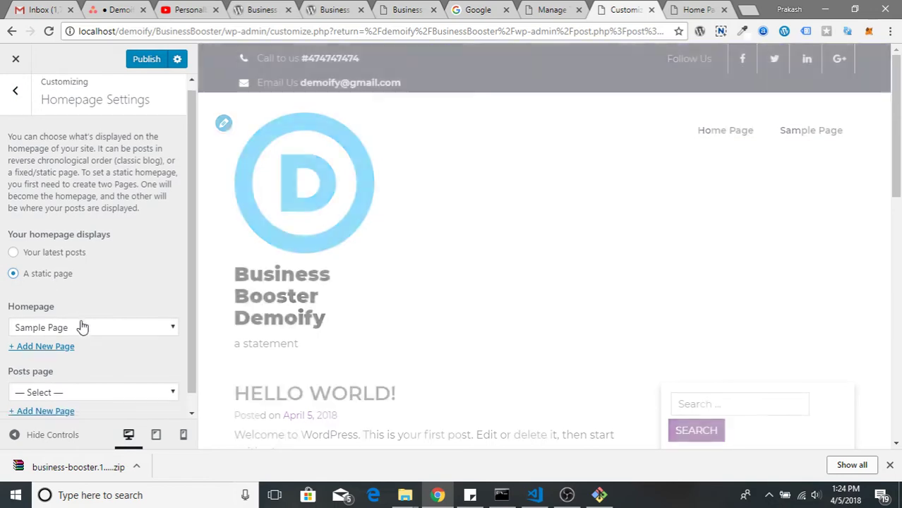
{"action": "scroll", "coordinate": [82, 316], "scroll_direction": "down", "scroll_amount": 1}
{"action": "left_click", "coordinate": [84, 309]}
{"action": "left_click", "coordinate": [82, 341]}
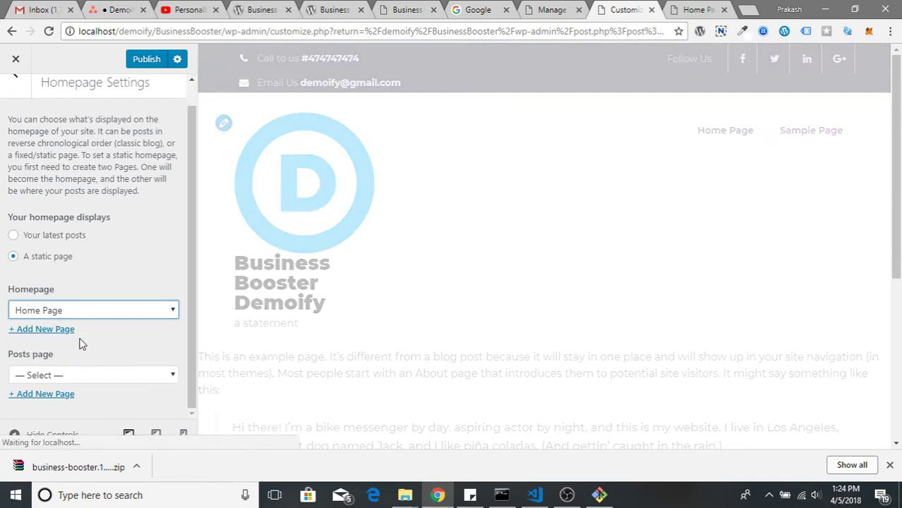
{"action": "scroll", "coordinate": [401, 282], "scroll_direction": "down", "scroll_amount": 10}
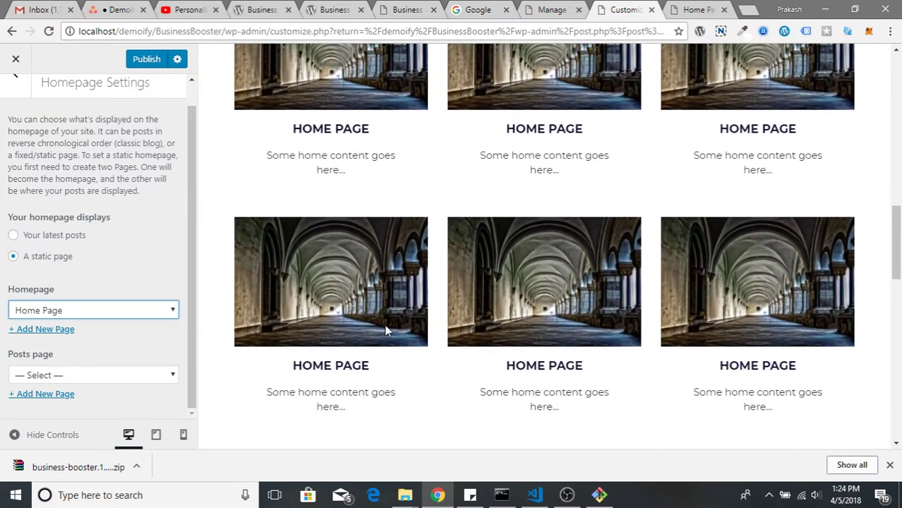
{"action": "scroll", "coordinate": [384, 330], "scroll_direction": "down", "scroll_amount": 3}
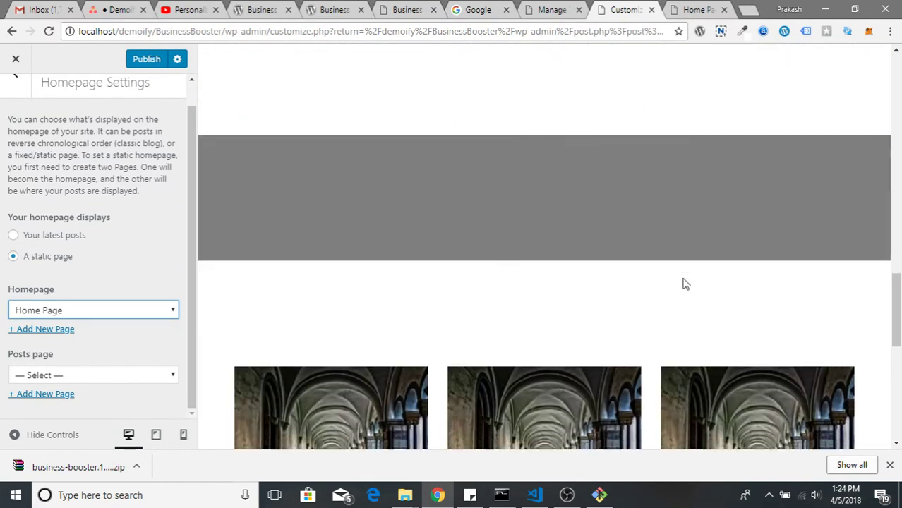
{"action": "scroll", "coordinate": [416, 329], "scroll_direction": "down", "scroll_amount": 3}
{"action": "scroll", "coordinate": [573, 256], "scroll_direction": "down", "scroll_amount": 3}
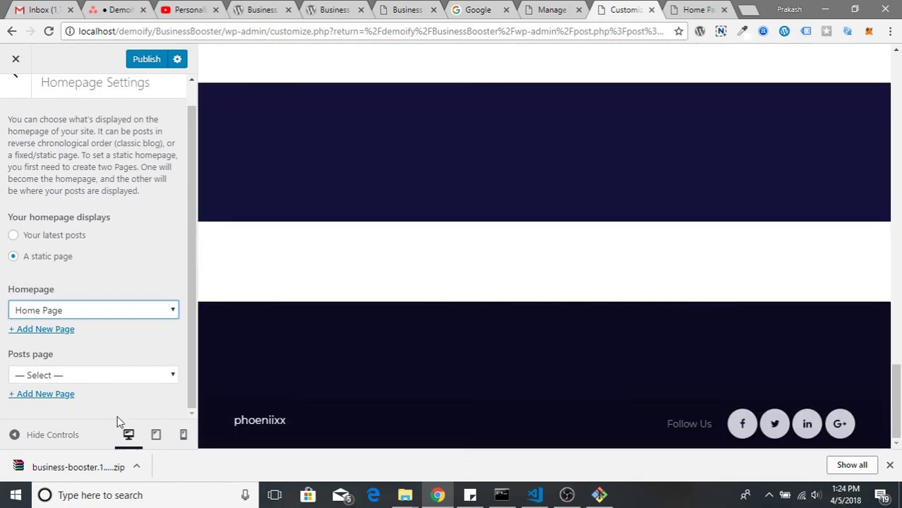
{"action": "left_click", "coordinate": [111, 375]}
{"action": "scroll", "coordinate": [113, 243], "scroll_direction": "up", "scroll_amount": 1}
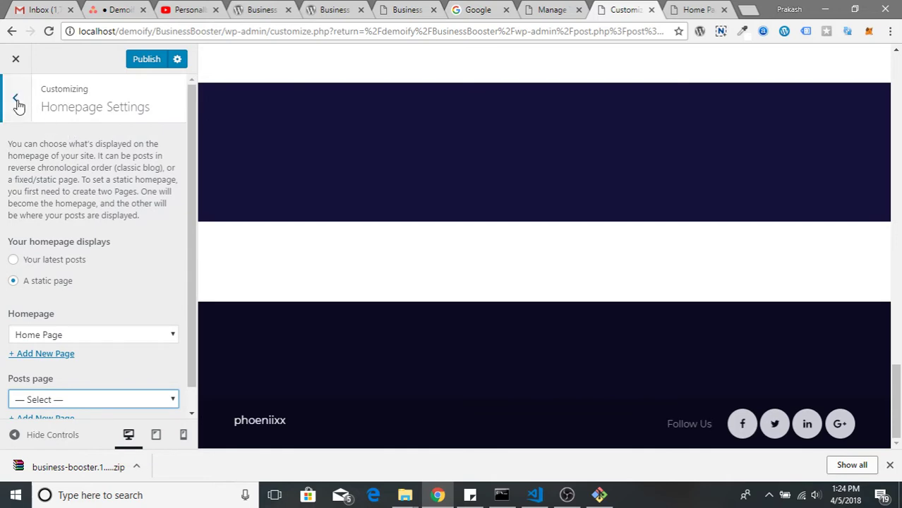
In Site Identity, remove the logo and change the site title to 'Demoify'
{"action": "left_click", "coordinate": [17, 101]}
{"action": "scroll", "coordinate": [89, 247], "scroll_direction": "up", "scroll_amount": 4}
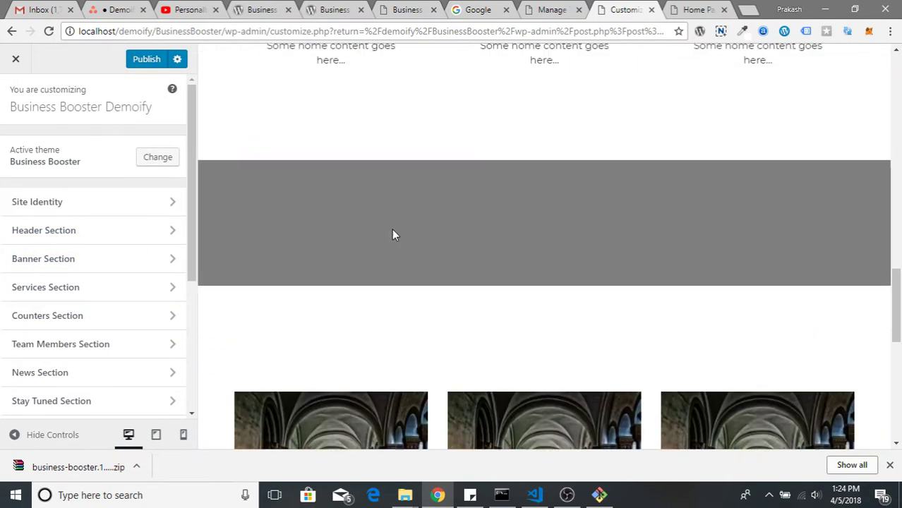
{"action": "scroll", "coordinate": [393, 235], "scroll_direction": "up", "scroll_amount": 10}
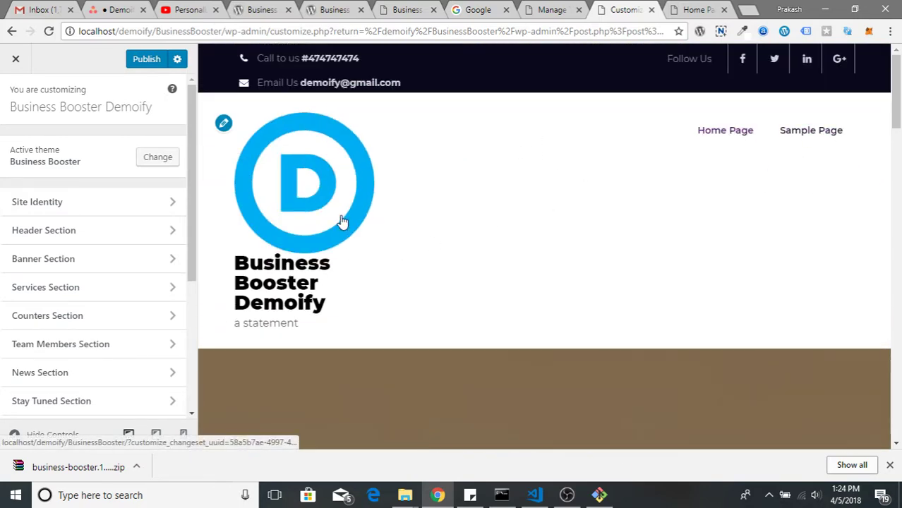
{"action": "left_click", "coordinate": [169, 204]}
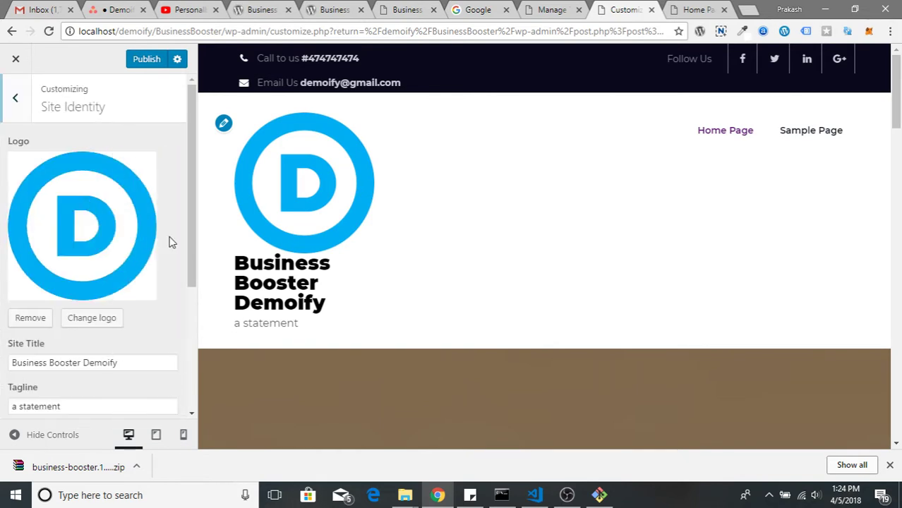
{"action": "left_click", "coordinate": [32, 317]}
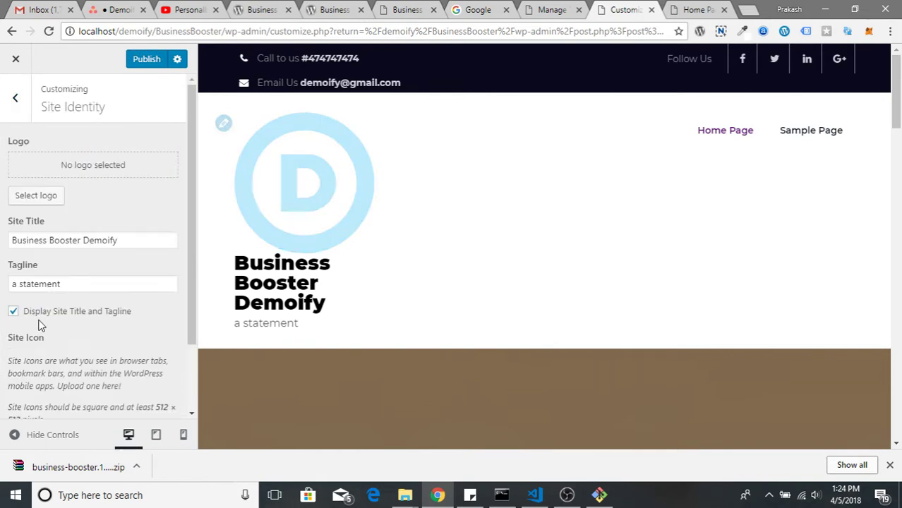
{"action": "triple_click", "coordinate": [99, 241]}
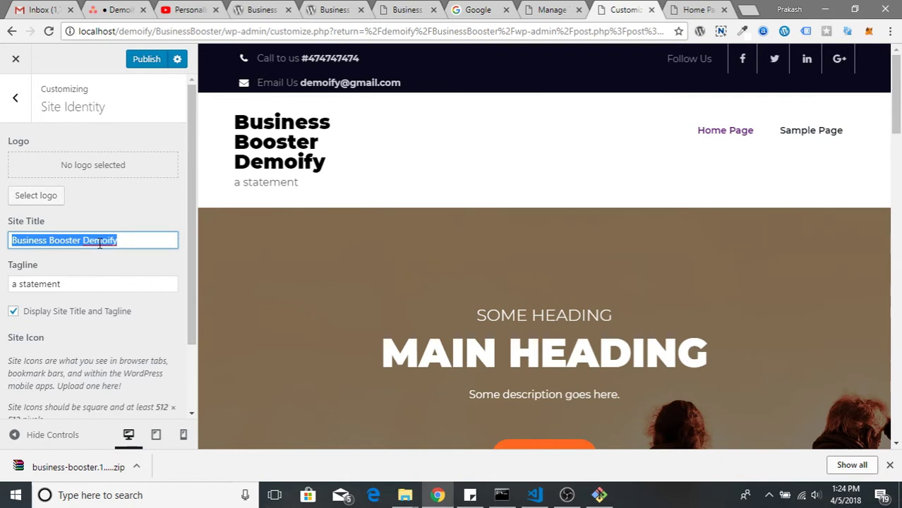
{"action": "type", "text": "D"}
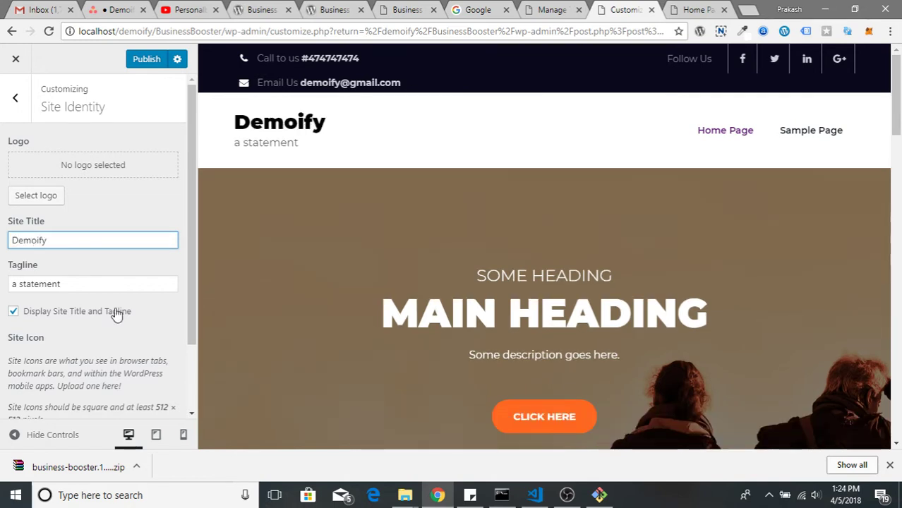
{"action": "left_click", "coordinate": [18, 116]}
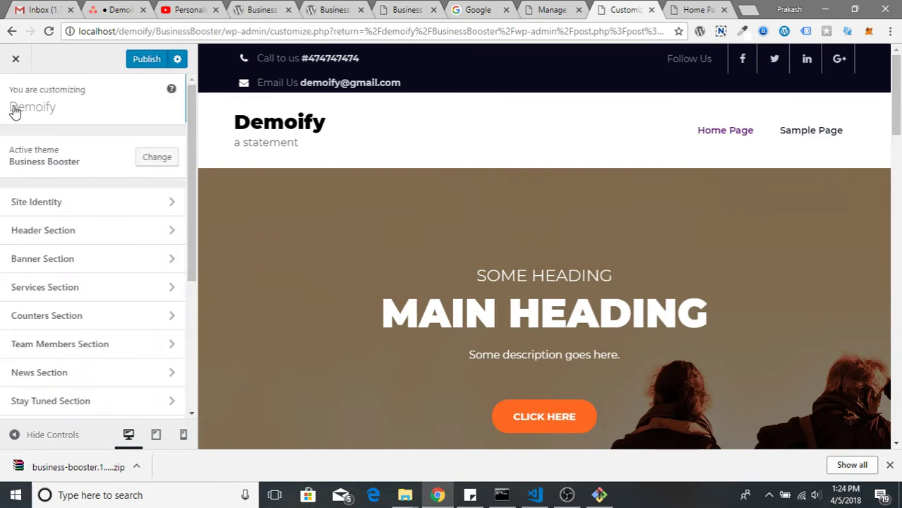
Set Services Section On/Off to On so the Home Page service cards appear
{"action": "left_click", "coordinate": [74, 268]}
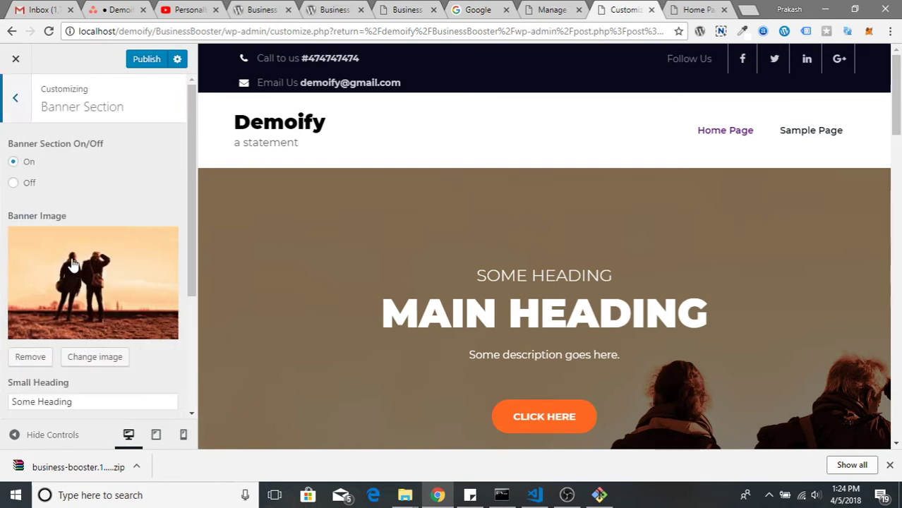
{"action": "scroll", "coordinate": [142, 288], "scroll_direction": "down", "scroll_amount": 2}
{"action": "scroll", "coordinate": [429, 274], "scroll_direction": "down", "scroll_amount": 2}
{"action": "scroll", "coordinate": [52, 144], "scroll_direction": "up", "scroll_amount": 2}
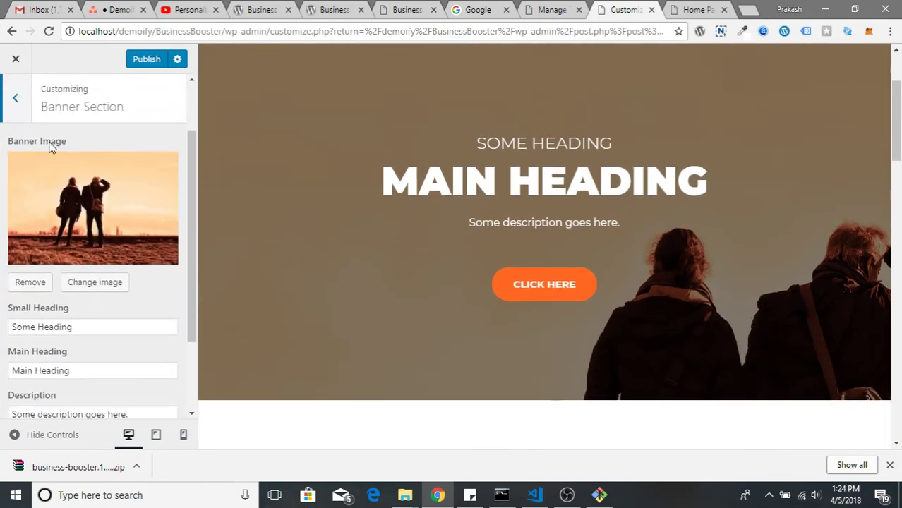
{"action": "left_click", "coordinate": [17, 104]}
{"action": "scroll", "coordinate": [75, 300], "scroll_direction": "down", "scroll_amount": 1}
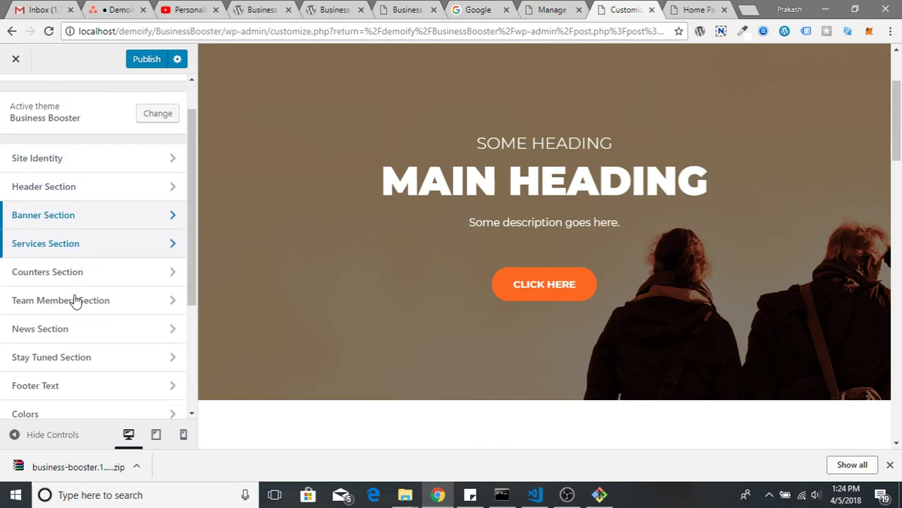
{"action": "left_click", "coordinate": [85, 247]}
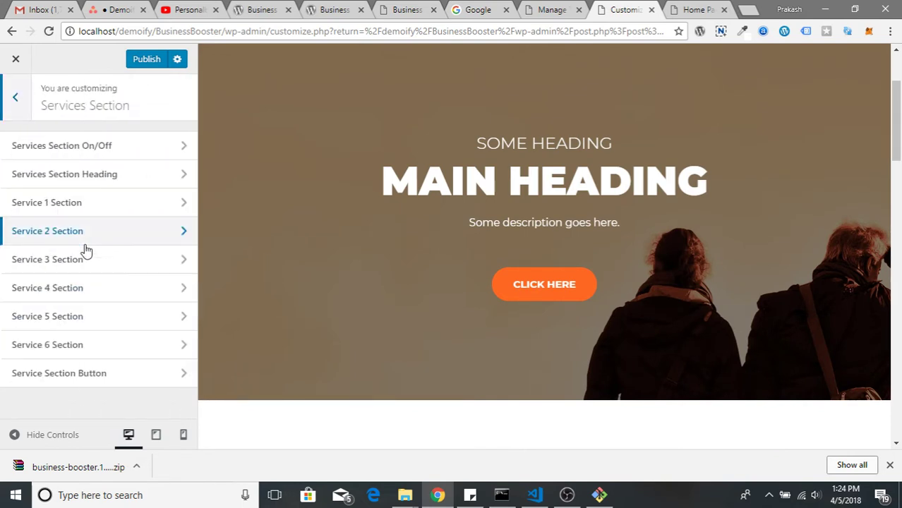
{"action": "left_click", "coordinate": [141, 154]}
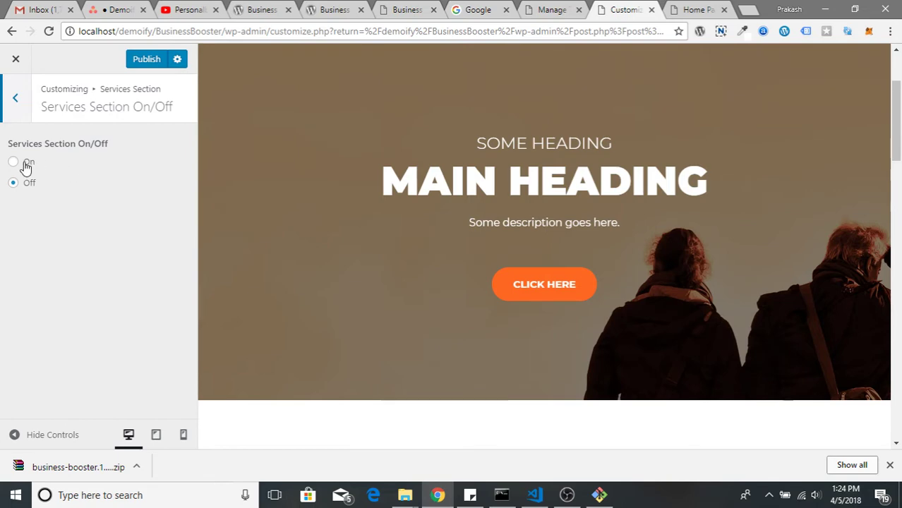
{"action": "left_click", "coordinate": [26, 163]}
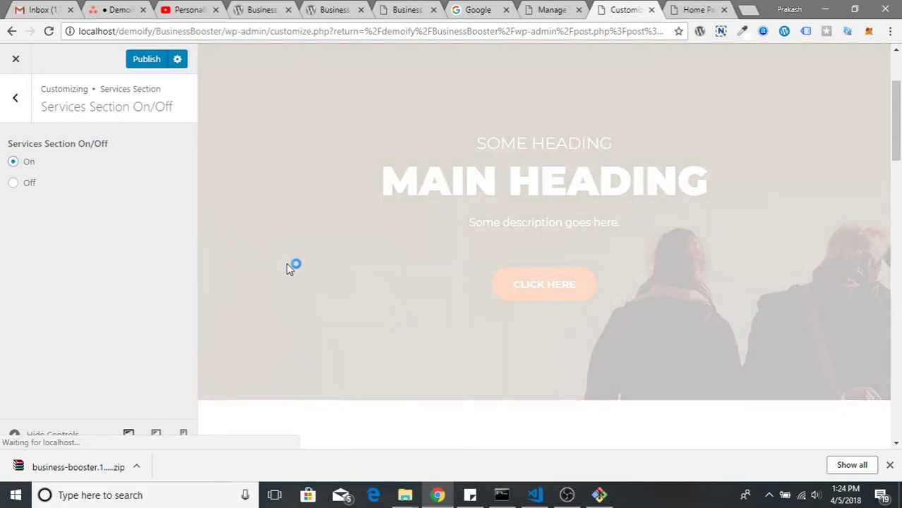
{"action": "scroll", "coordinate": [287, 297], "scroll_direction": "down", "scroll_amount": 4}
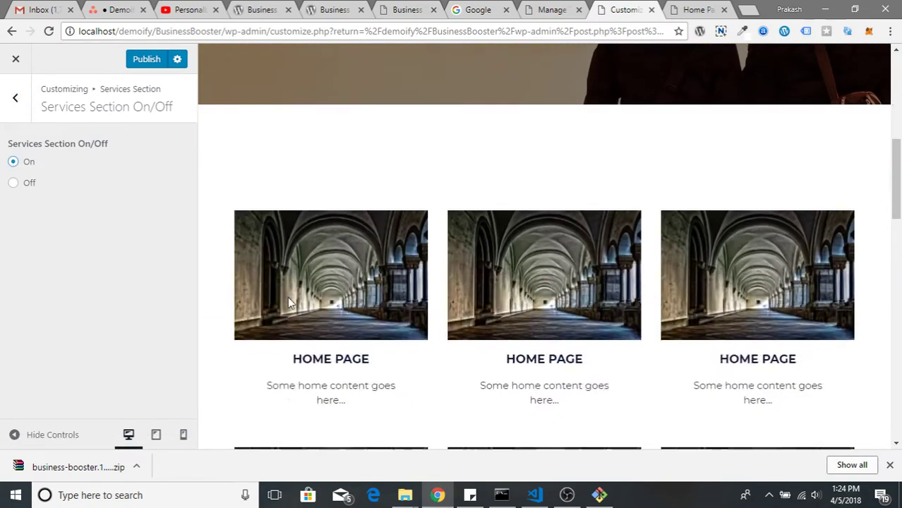
{"action": "scroll", "coordinate": [288, 296], "scroll_direction": "down", "scroll_amount": 2}
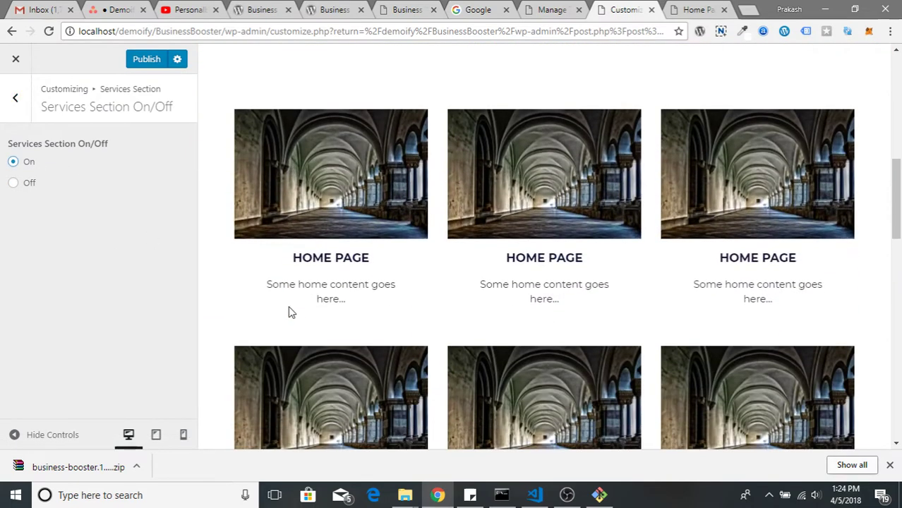
Enter 'Small Heading', 'Main Heading' and 'Some description for Service section', correcting the typo
{"action": "left_click", "coordinate": [15, 100]}
{"action": "left_click", "coordinate": [95, 182]}
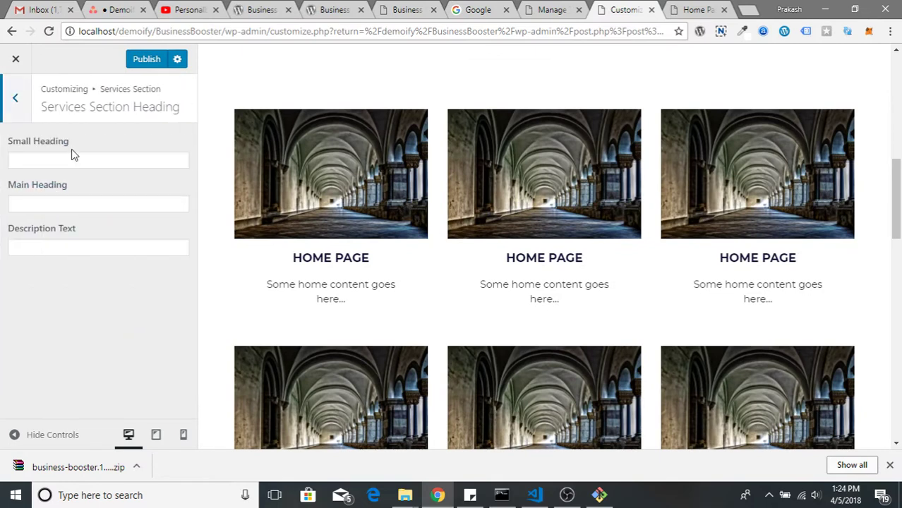
{"action": "left_click", "coordinate": [75, 162]}
{"action": "type", "text": "S"}
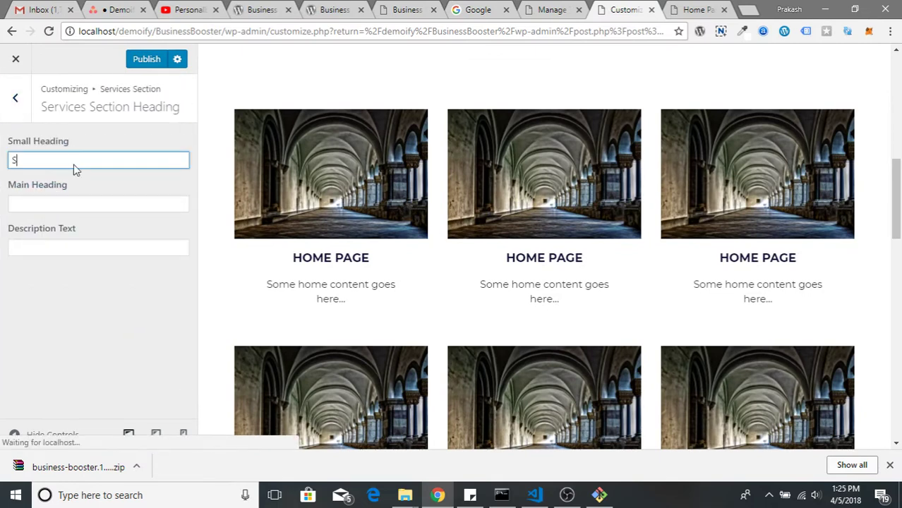
{"action": "type", "text": "mall Heading"}
{"action": "key", "text": "Tab"}
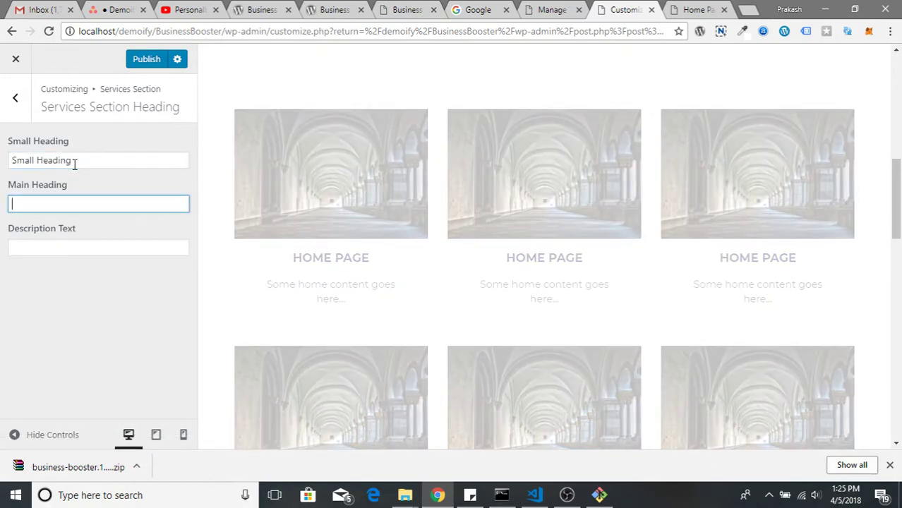
{"action": "type", "text": "Main Heading"}
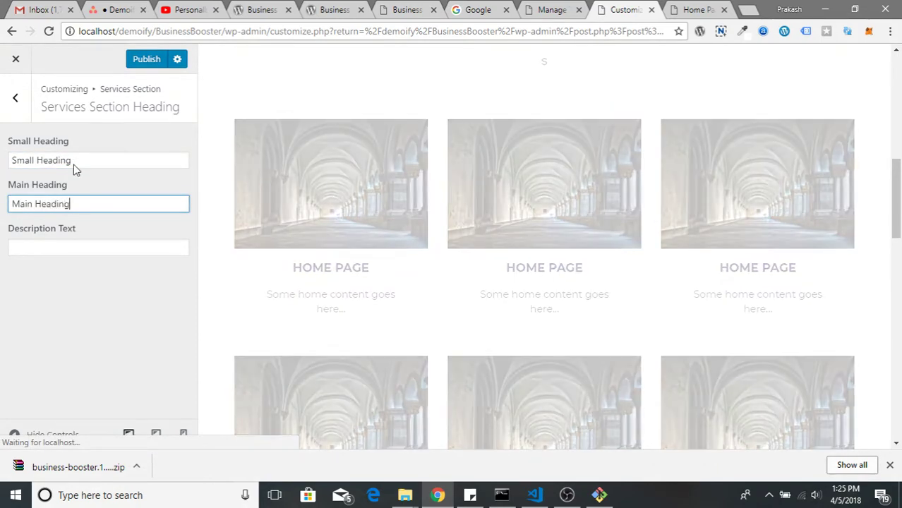
{"action": "key", "text": "Tab"}
{"action": "type", "text": "Some "}
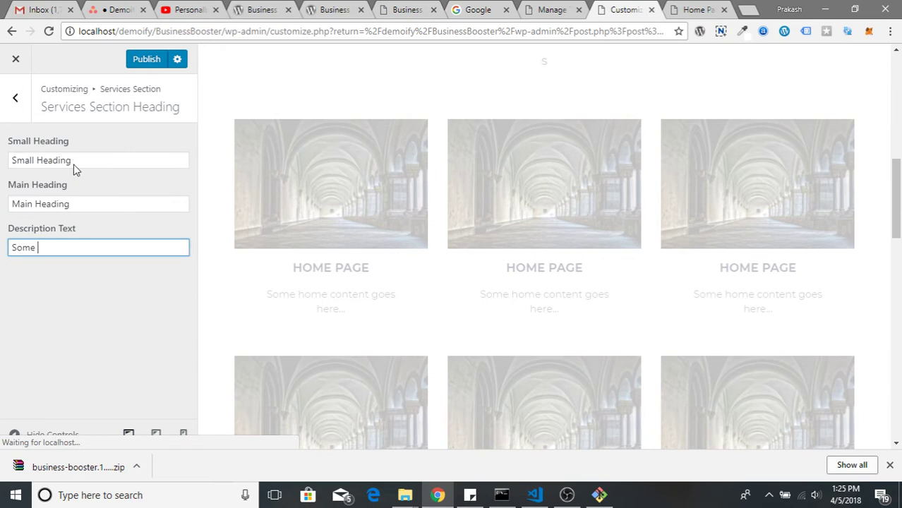
{"action": "type", "text": "desciption for Ser"}
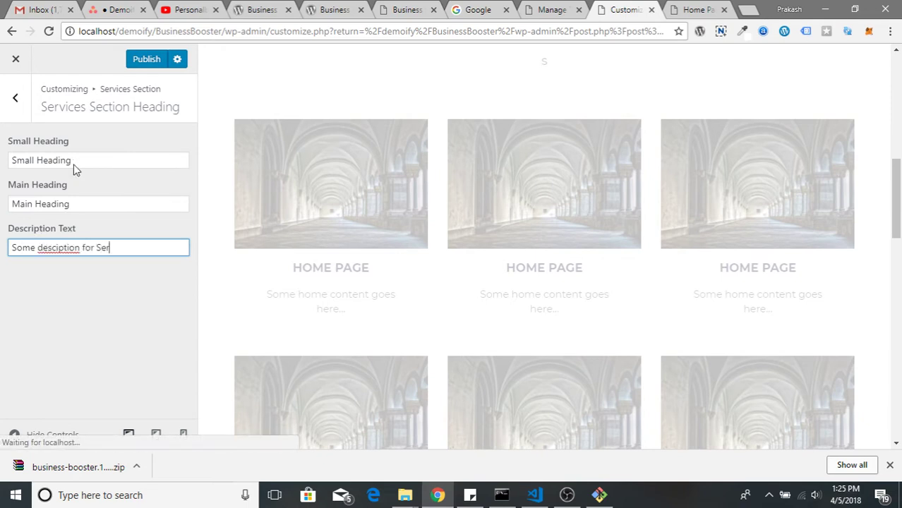
{"action": "type", "text": "vice section"}
{"action": "right_click", "coordinate": [57, 247]}
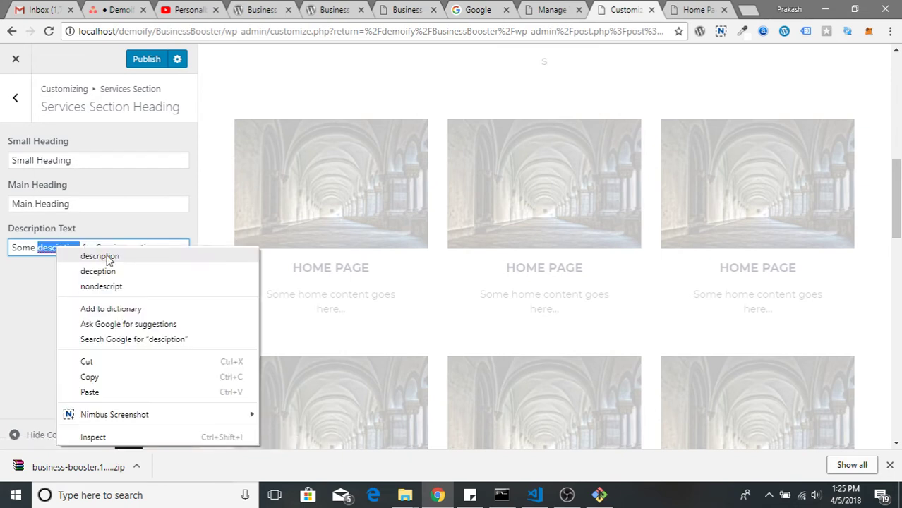
{"action": "left_click", "coordinate": [91, 256]}
{"action": "left_click", "coordinate": [14, 97]}
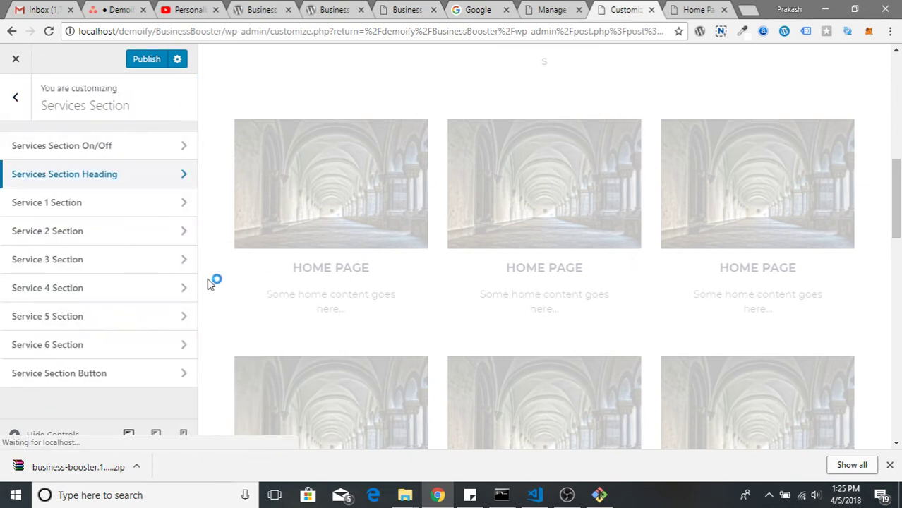
Assign Sample Page with page link enabled to Service 1 and Service 2
{"action": "left_click", "coordinate": [151, 207]}
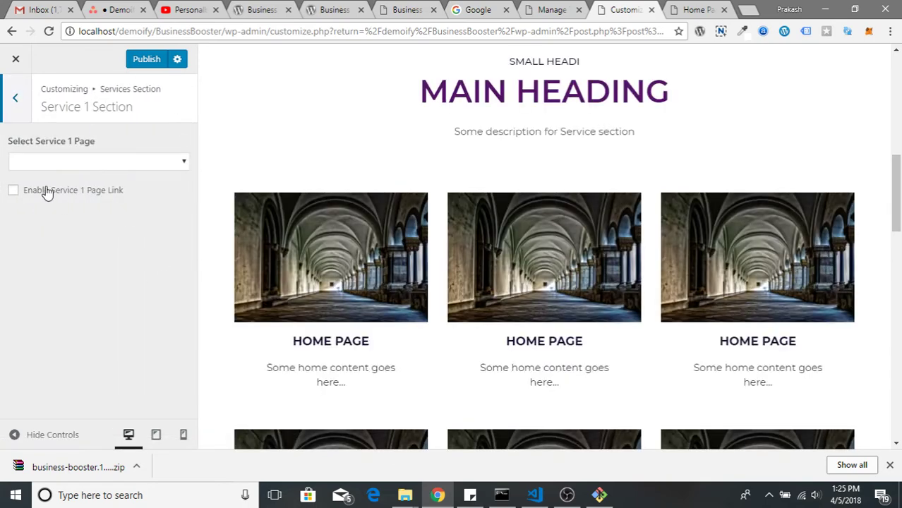
{"action": "left_click", "coordinate": [53, 161]}
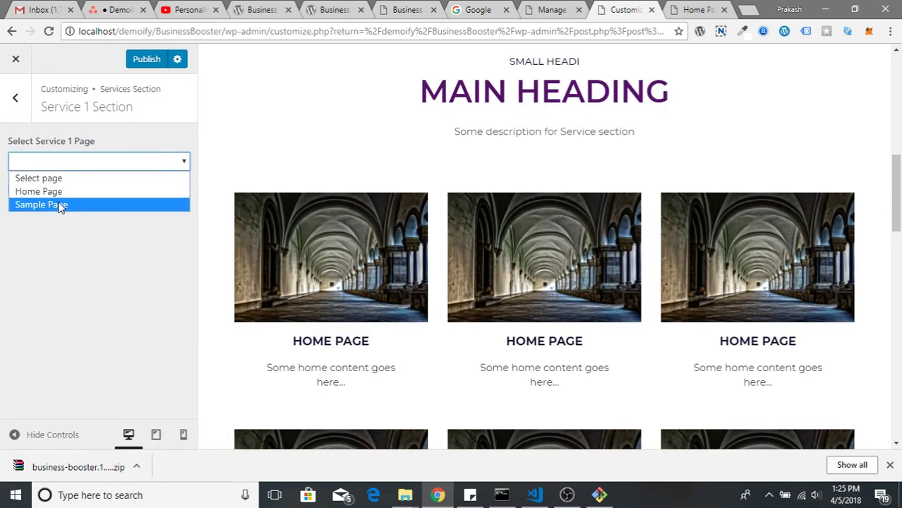
{"action": "left_click", "coordinate": [61, 204]}
{"action": "left_click", "coordinate": [13, 189]}
{"action": "left_click", "coordinate": [14, 119]}
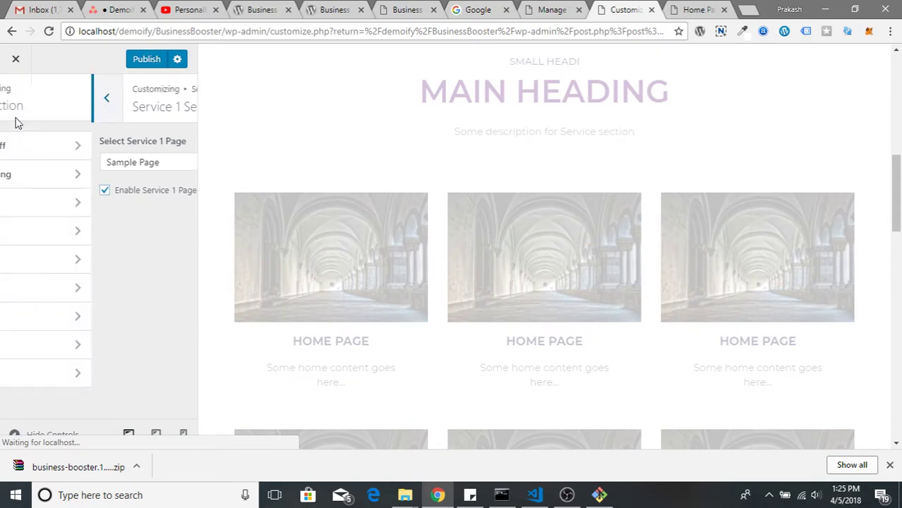
{"action": "left_click", "coordinate": [70, 232]}
{"action": "left_click", "coordinate": [80, 192]}
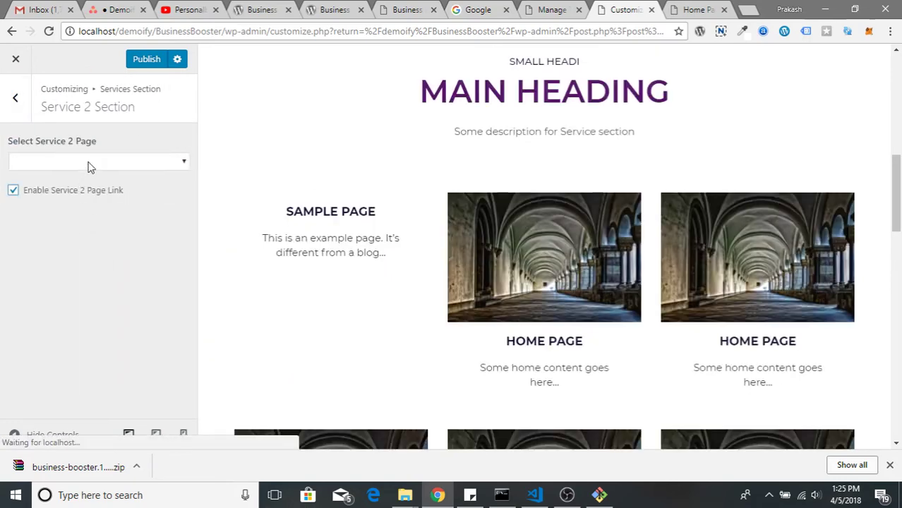
{"action": "left_click", "coordinate": [89, 164]}
{"action": "left_click", "coordinate": [87, 205]}
{"action": "left_click", "coordinate": [14, 99]}
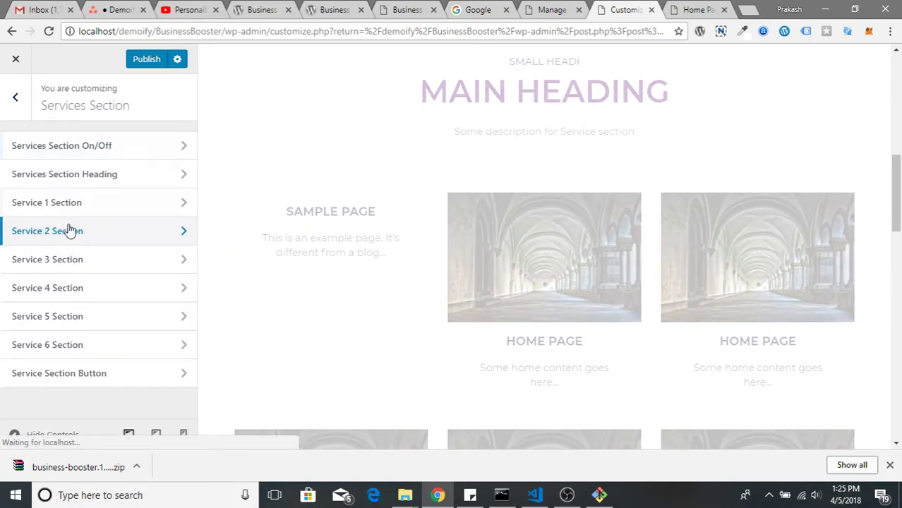
Assign Sample Page with page link enabled to Service 3 and Service 4
{"action": "left_click", "coordinate": [70, 259]}
{"action": "left_click", "coordinate": [68, 187]}
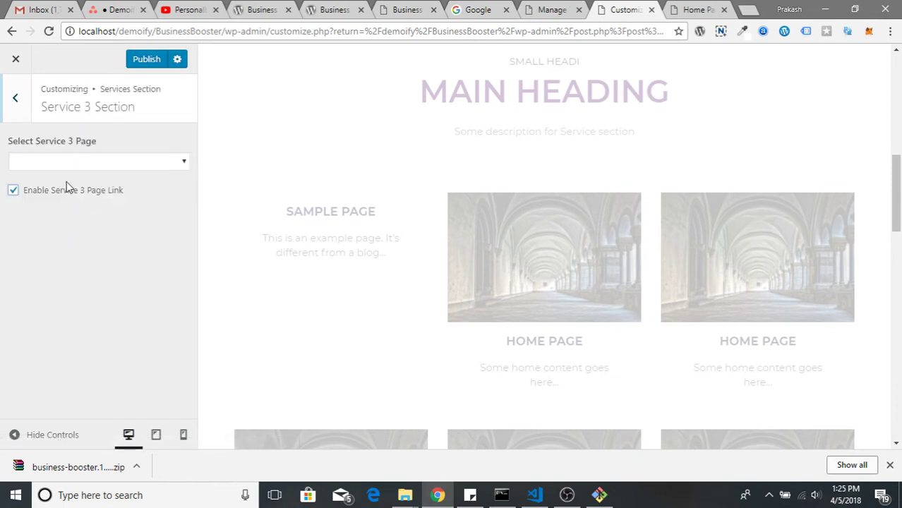
{"action": "left_click", "coordinate": [71, 161]}
{"action": "left_click", "coordinate": [67, 205]}
{"action": "left_click", "coordinate": [20, 106]}
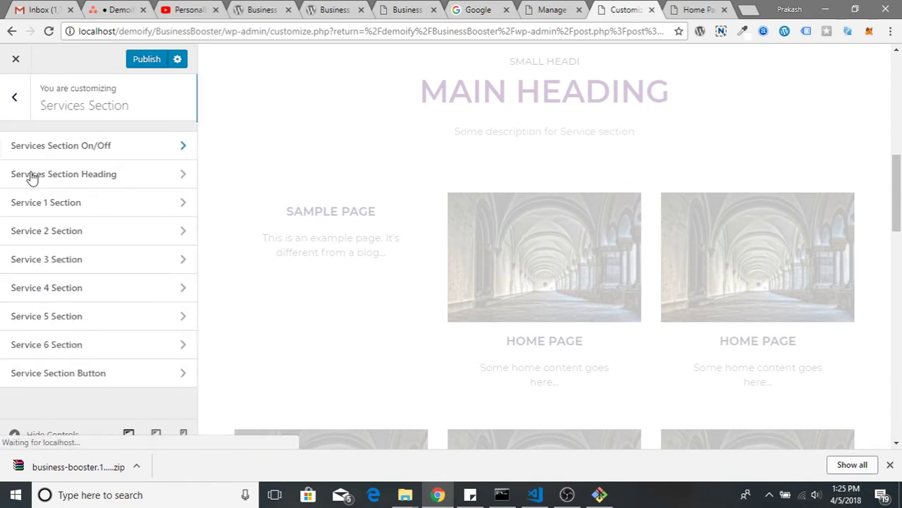
{"action": "left_click", "coordinate": [73, 287]}
{"action": "left_click", "coordinate": [36, 190]}
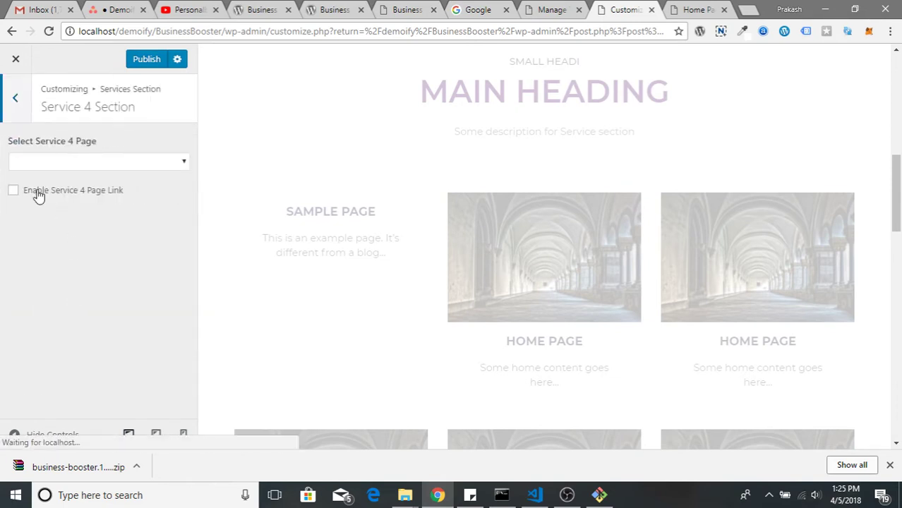
{"action": "left_click", "coordinate": [79, 163]}
{"action": "left_click", "coordinate": [76, 205]}
{"action": "left_click", "coordinate": [17, 100]}
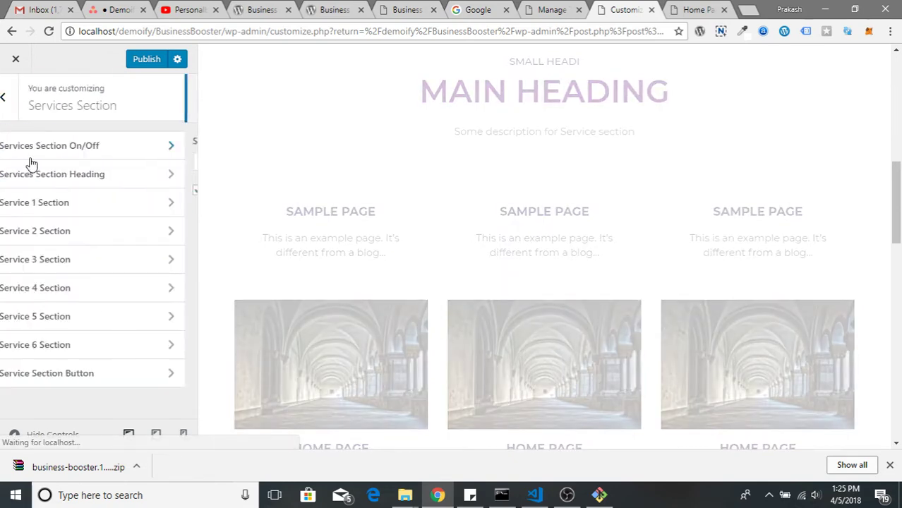
Assign Sample Page with page link enabled to Service 5 and Service 6
{"action": "left_click", "coordinate": [61, 315]}
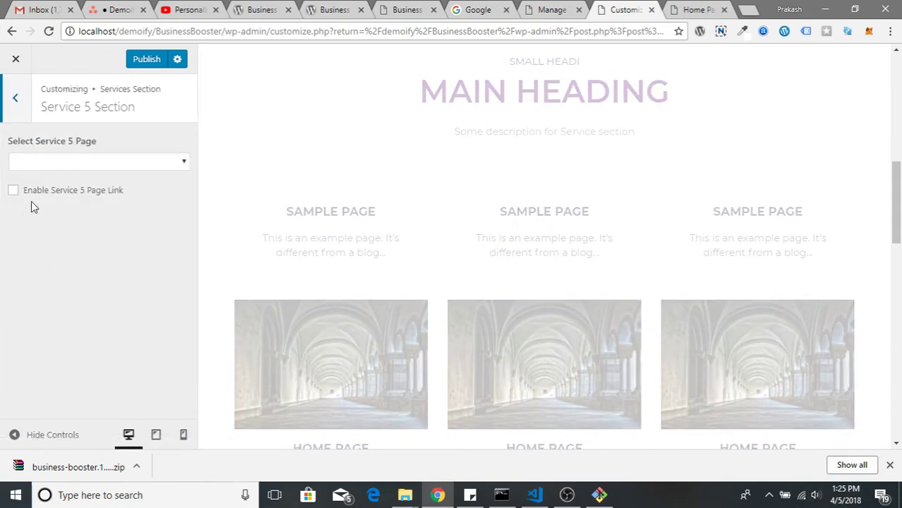
{"action": "left_click", "coordinate": [48, 188]}
{"action": "left_click", "coordinate": [77, 161]}
{"action": "left_click", "coordinate": [61, 203]}
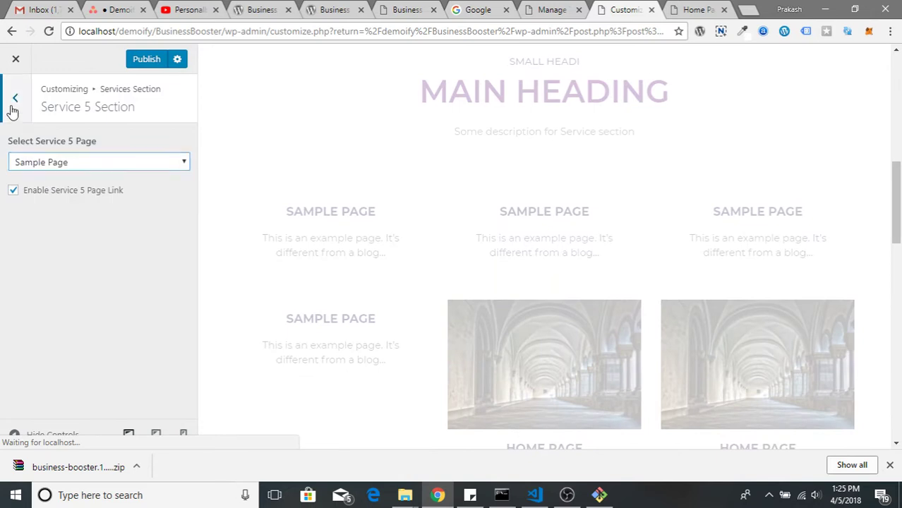
{"action": "left_click", "coordinate": [15, 99]}
{"action": "left_click", "coordinate": [72, 345]}
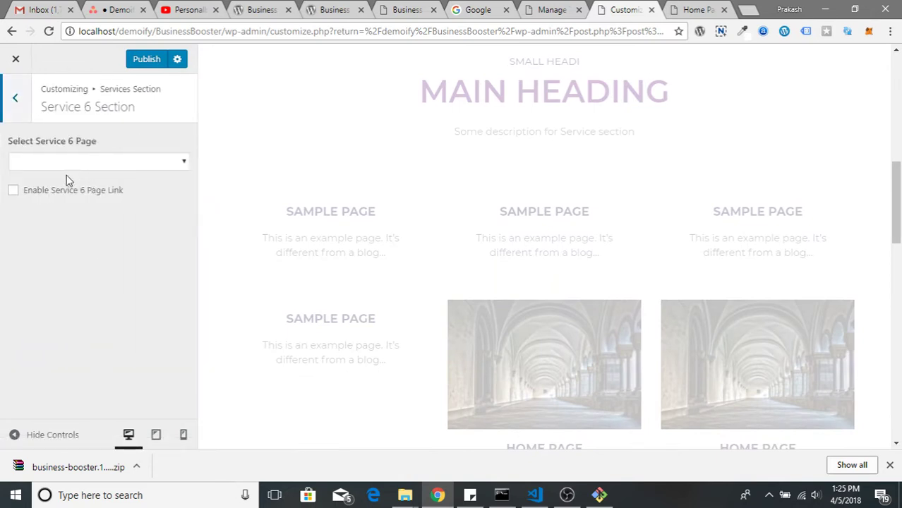
{"action": "left_click", "coordinate": [71, 161]}
{"action": "left_click", "coordinate": [66, 204]}
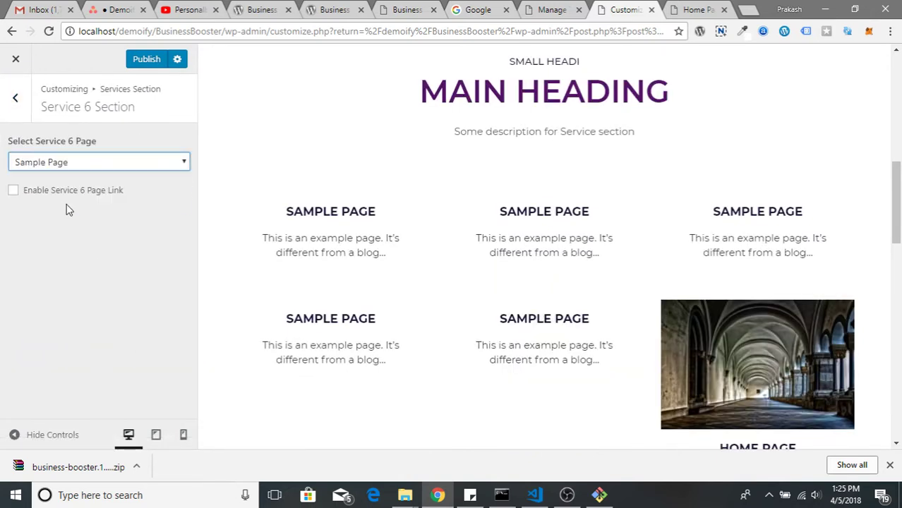
{"action": "left_click", "coordinate": [29, 190]}
{"action": "left_click", "coordinate": [15, 99]}
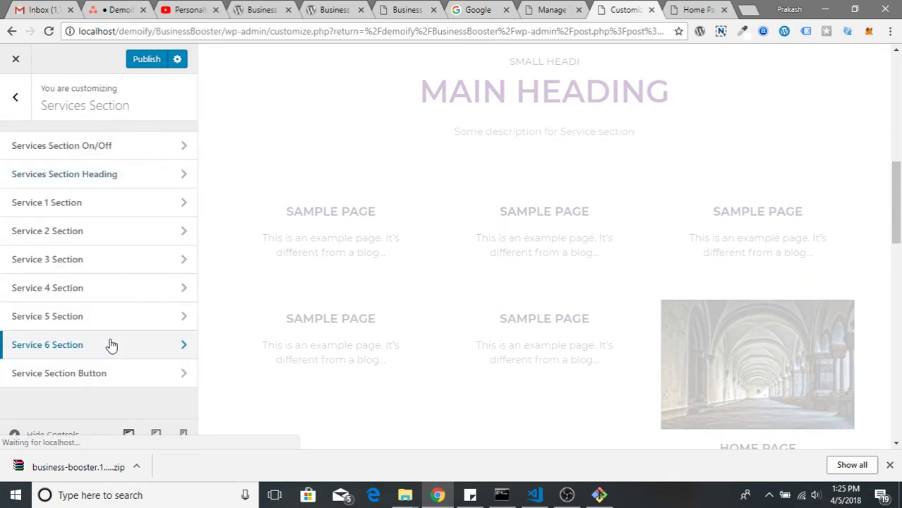
{"action": "scroll", "coordinate": [598, 238], "scroll_direction": "up", "scroll_amount": 3}
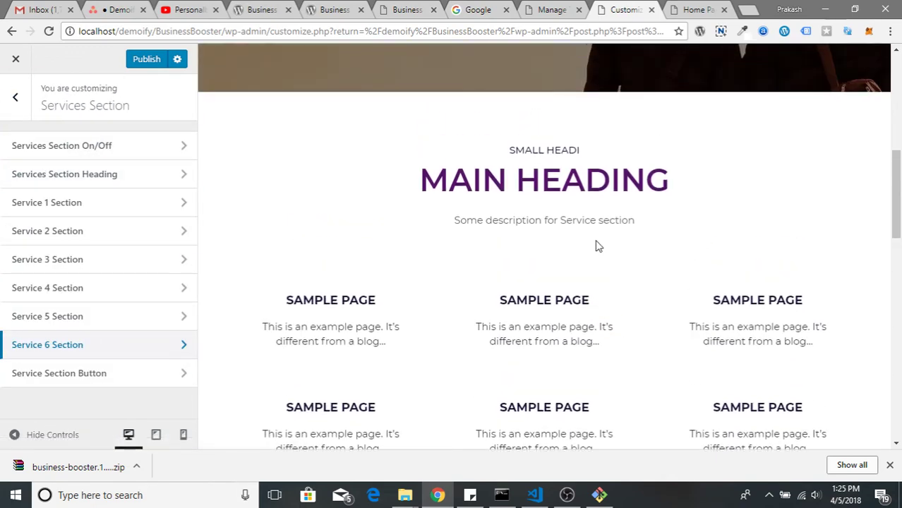
{"action": "left_click_drag", "start_coordinate": [549, 239], "coordinate": [717, 308]}
{"action": "left_click", "coordinate": [716, 308]}
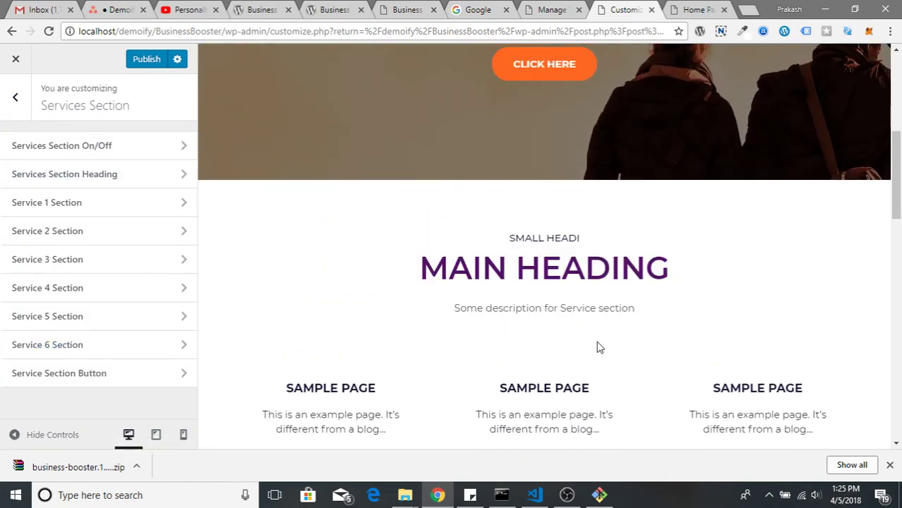
{"action": "scroll", "coordinate": [597, 346], "scroll_direction": "down", "scroll_amount": 8}
{"action": "scroll", "coordinate": [596, 347], "scroll_direction": "up", "scroll_amount": 4}
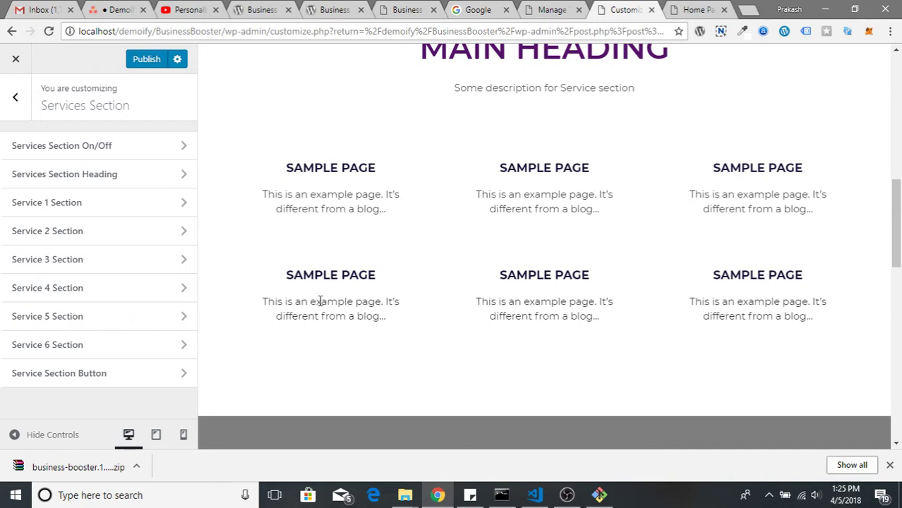
Set the Service Section Button text to 'visit us', with '#' as its link
{"action": "left_click", "coordinate": [75, 373]}
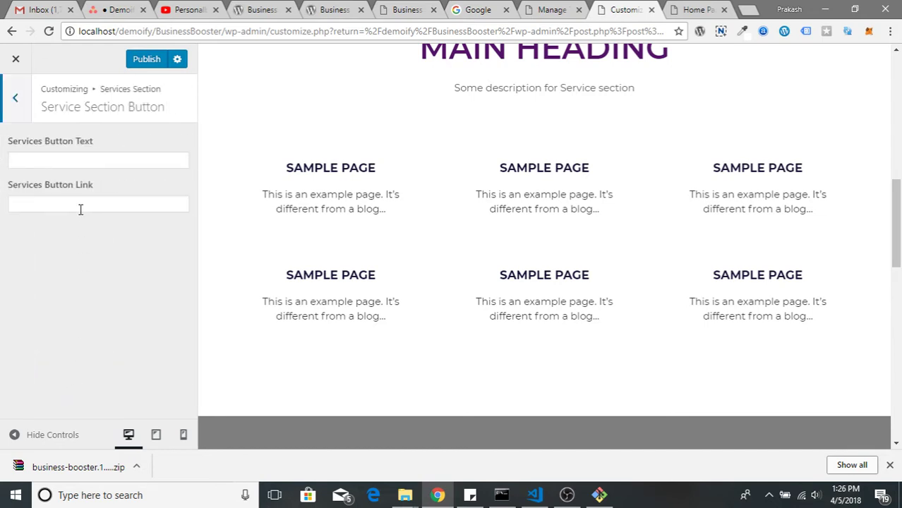
{"action": "left_click", "coordinate": [84, 167]}
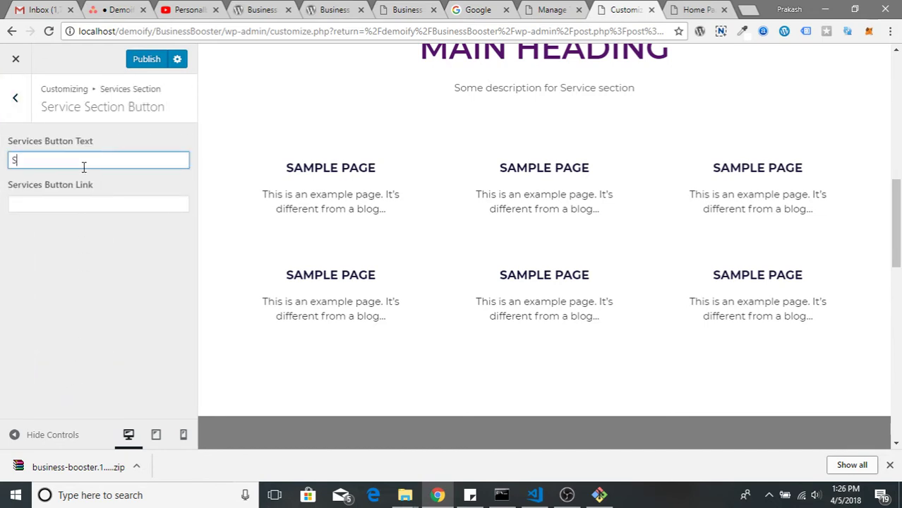
{"action": "type", "text": "Servie"}
{"action": "key", "text": "BackSpace"}
{"action": "key", "text": "BackSpace"}
{"action": "key", "text": "BackSpace"}
{"action": "key", "text": "BackSpace"}
{"action": "key", "text": "BackSpace"}
{"action": "key", "text": "BackSpace"}
{"action": "type", "text": "Ple"}
{"action": "key", "text": "BackSpace"}
{"action": "key", "text": "BackSpace"}
{"action": "key", "text": "BackSpace"}
{"action": "type", "text": "V"}
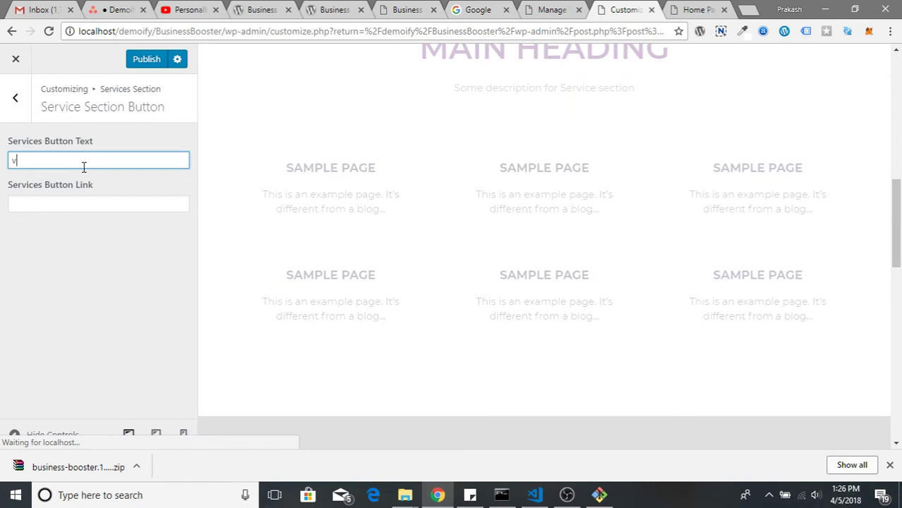
{"action": "type", "text": "ist us"}
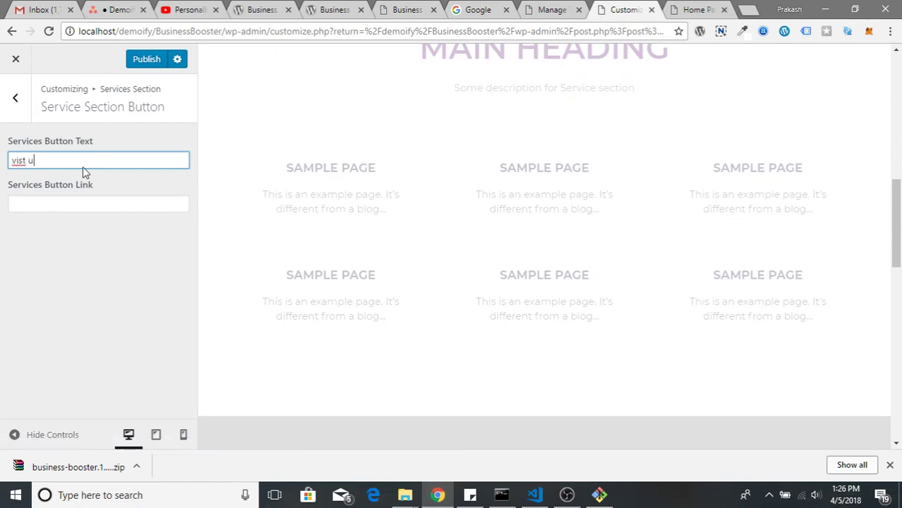
{"action": "key", "text": "BackSpace"}
{"action": "key", "text": "BackSpace"}
{"action": "key", "text": "BackSpace"}
{"action": "key", "text": "BackSpace"}
{"action": "type", "text": "it us"}
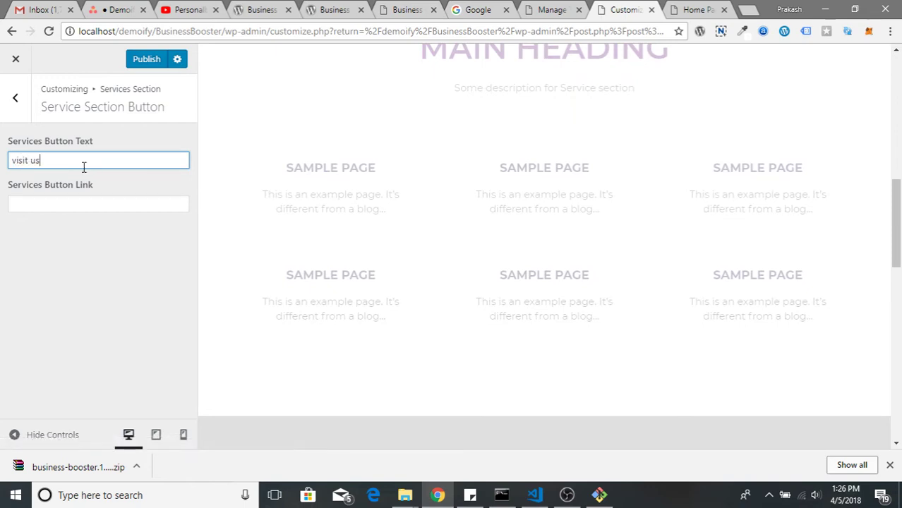
{"action": "key", "text": "Tab"}
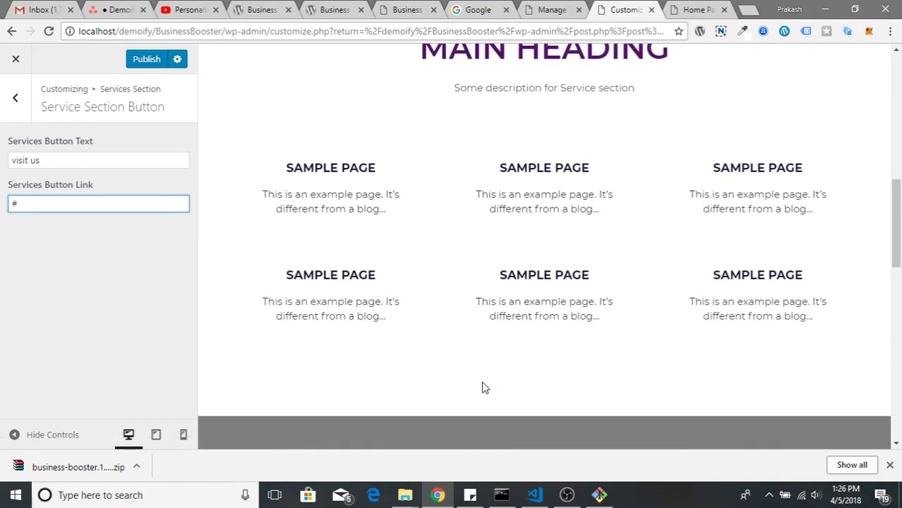
{"action": "scroll", "coordinate": [543, 381], "scroll_direction": "down", "scroll_amount": 3}
{"action": "scroll", "coordinate": [600, 386], "scroll_direction": "up", "scroll_amount": 2}
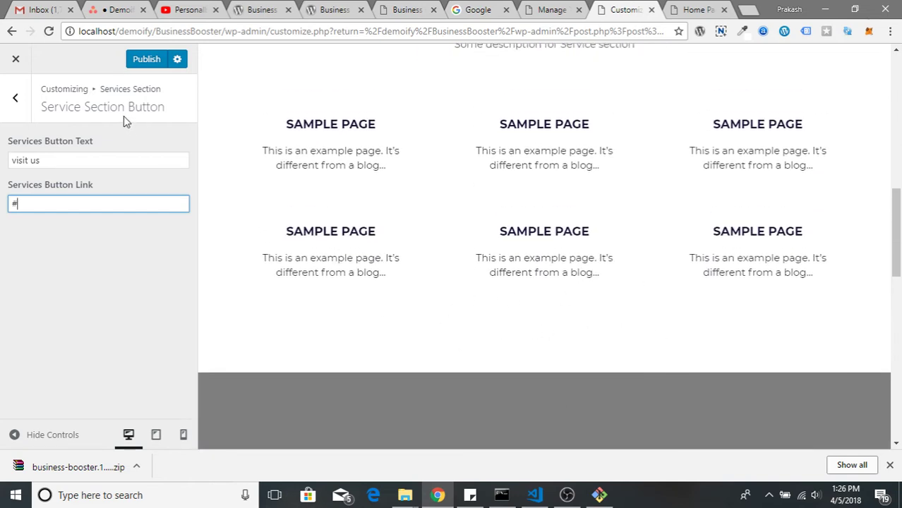
Review the services and counters sections on the Business Booster demo site
{"action": "left_click", "coordinate": [406, 9]}
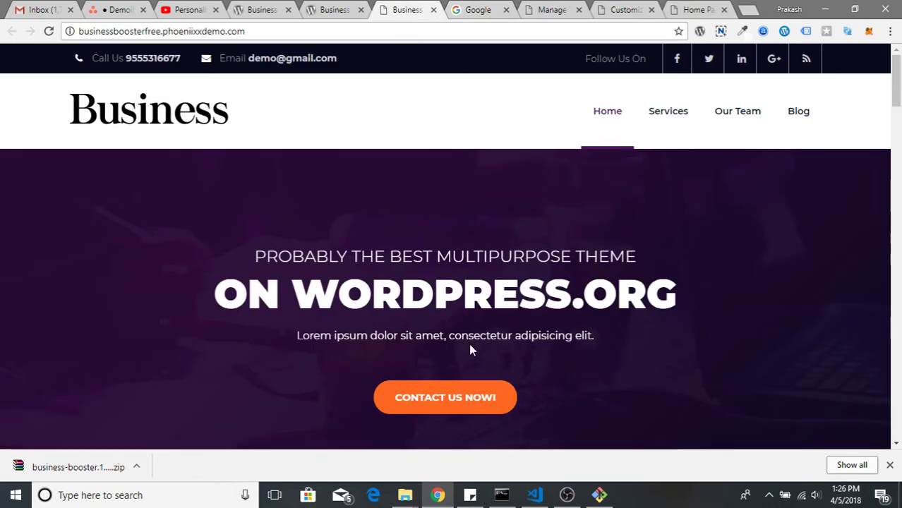
{"action": "scroll", "coordinate": [469, 343], "scroll_direction": "down", "scroll_amount": 8}
{"action": "scroll", "coordinate": [399, 288], "scroll_direction": "down", "scroll_amount": 1}
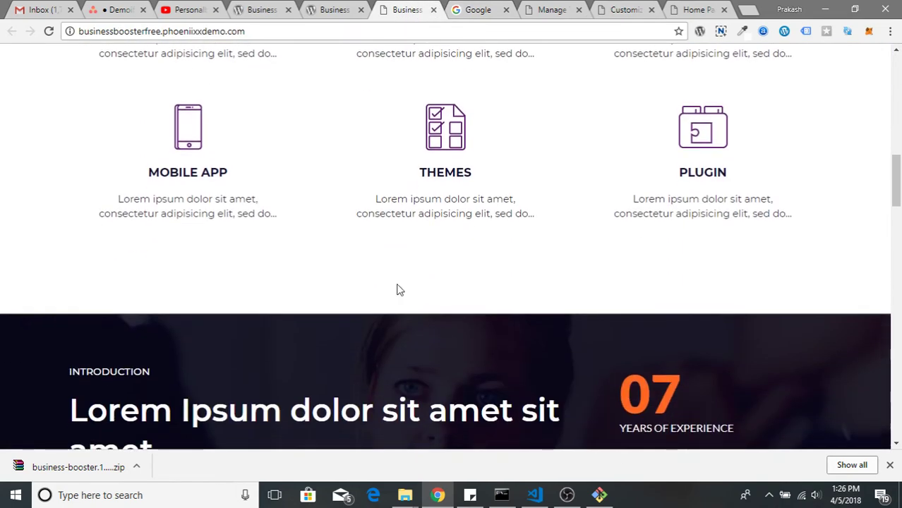
{"action": "scroll", "coordinate": [438, 275], "scroll_direction": "up", "scroll_amount": 3}
{"action": "scroll", "coordinate": [267, 215], "scroll_direction": "up", "scroll_amount": 1}
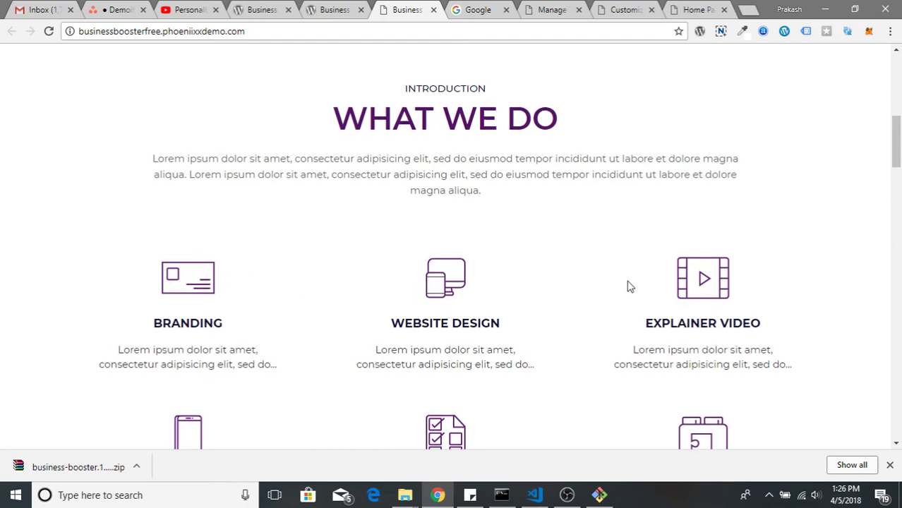
{"action": "scroll", "coordinate": [401, 239], "scroll_direction": "up", "scroll_amount": 1}
{"action": "scroll", "coordinate": [490, 306], "scroll_direction": "down", "scroll_amount": 5}
{"action": "scroll", "coordinate": [486, 326], "scroll_direction": "down", "scroll_amount": 1}
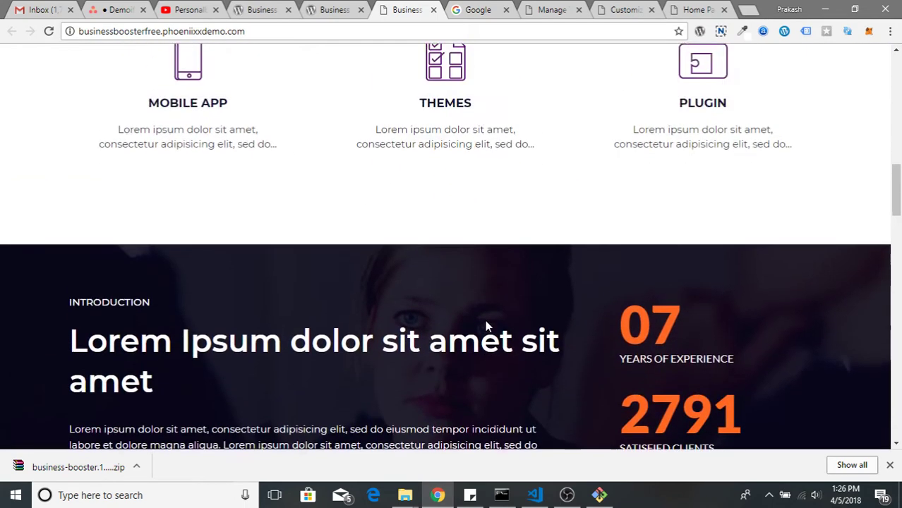
{"action": "scroll", "coordinate": [485, 324], "scroll_direction": "up", "scroll_amount": 5}
{"action": "scroll", "coordinate": [480, 346], "scroll_direction": "down", "scroll_amount": 7}
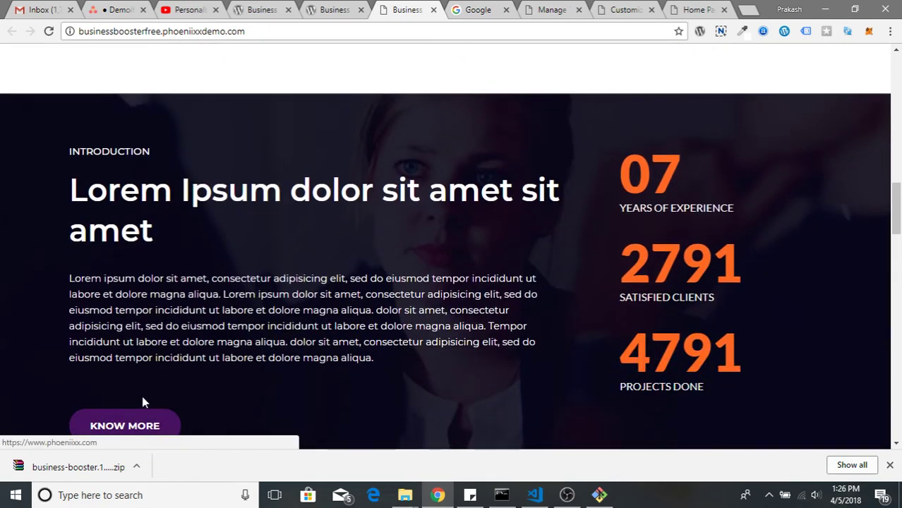
{"action": "scroll", "coordinate": [141, 398], "scroll_direction": "down", "scroll_amount": 1}
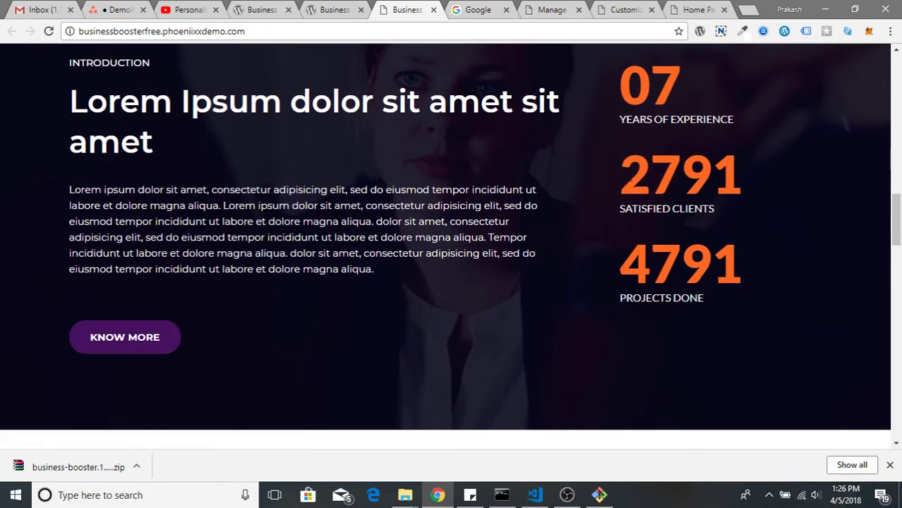
{"action": "scroll", "coordinate": [628, 85], "scroll_direction": "up", "scroll_amount": 1}
Move through the Google and WordPress Themes tabs back to the Customizer
{"action": "left_click", "coordinate": [480, 10]}
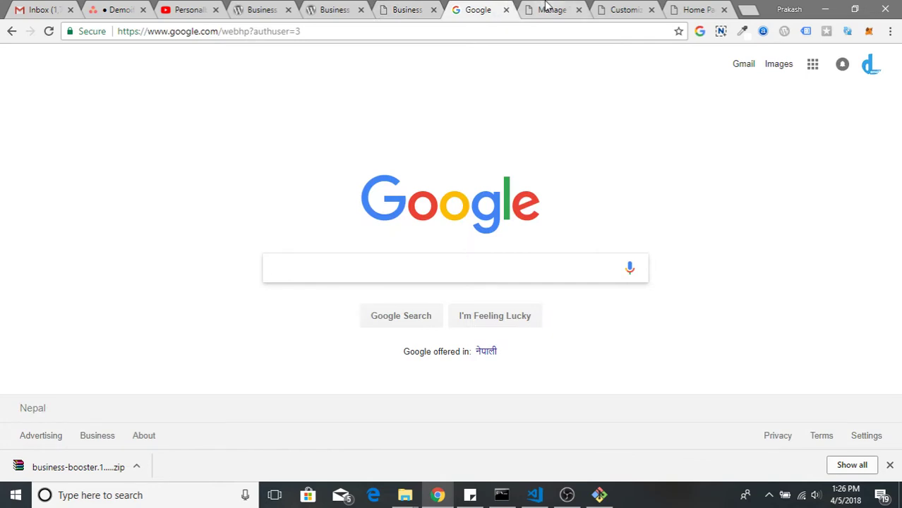
{"action": "left_click", "coordinate": [550, 9]}
{"action": "left_click", "coordinate": [612, 7]}
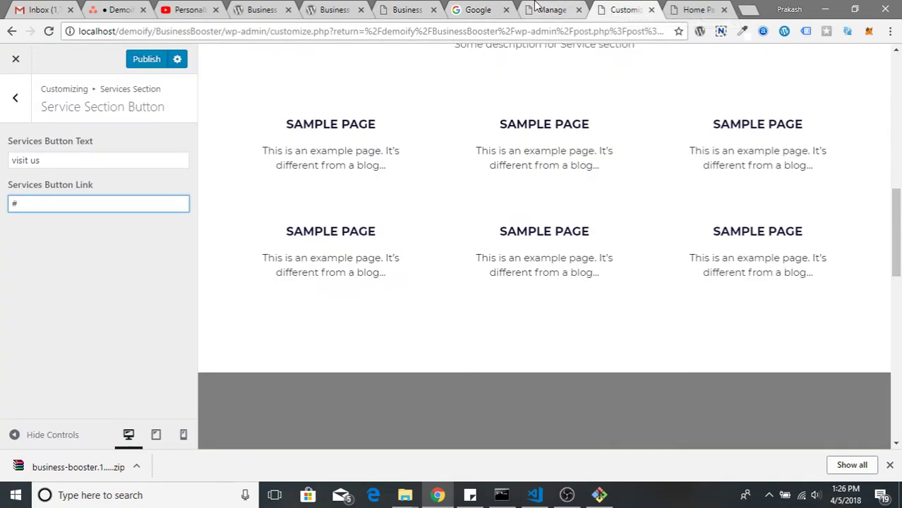
Return to the Customizer, go back to the top-level list, and enter Counters Section
{"action": "left_click", "coordinate": [572, 10]}
{"action": "left_click", "coordinate": [613, 9]}
{"action": "left_click", "coordinate": [17, 109]}
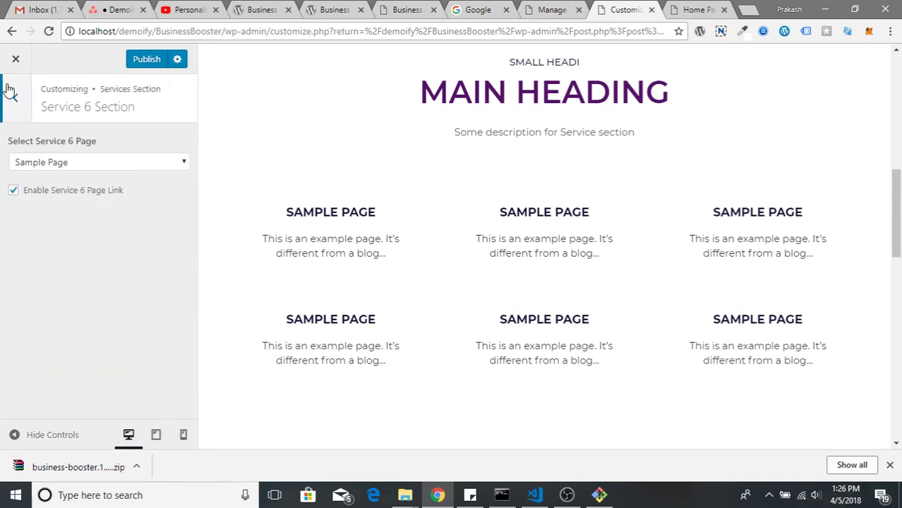
{"action": "left_click", "coordinate": [10, 90]}
{"action": "left_click", "coordinate": [14, 104]}
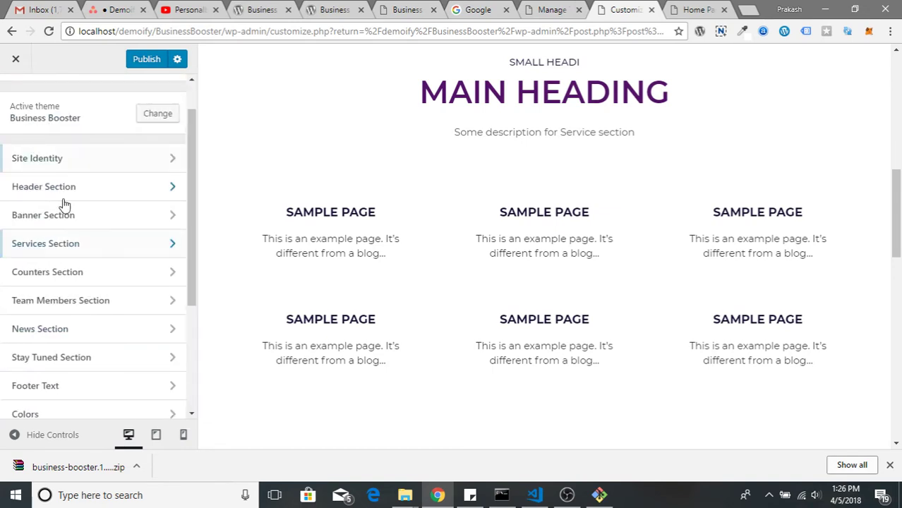
{"action": "left_click", "coordinate": [133, 280]}
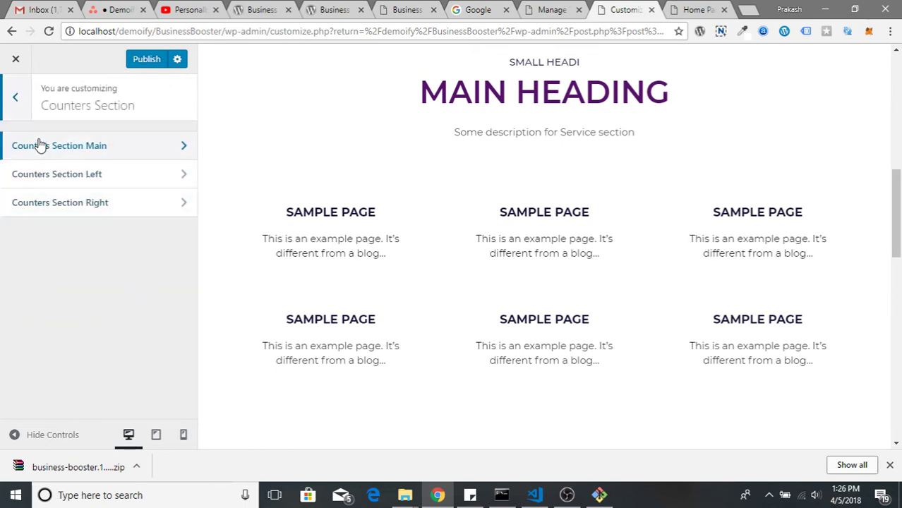
Turn Counters Section Main on and set a photo of two people as background
{"action": "left_click", "coordinate": [147, 159]}
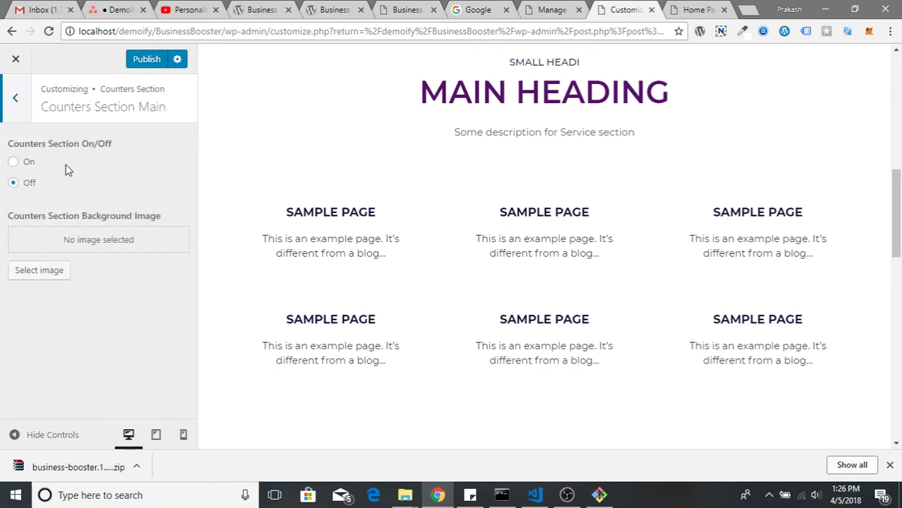
{"action": "left_click", "coordinate": [29, 162]}
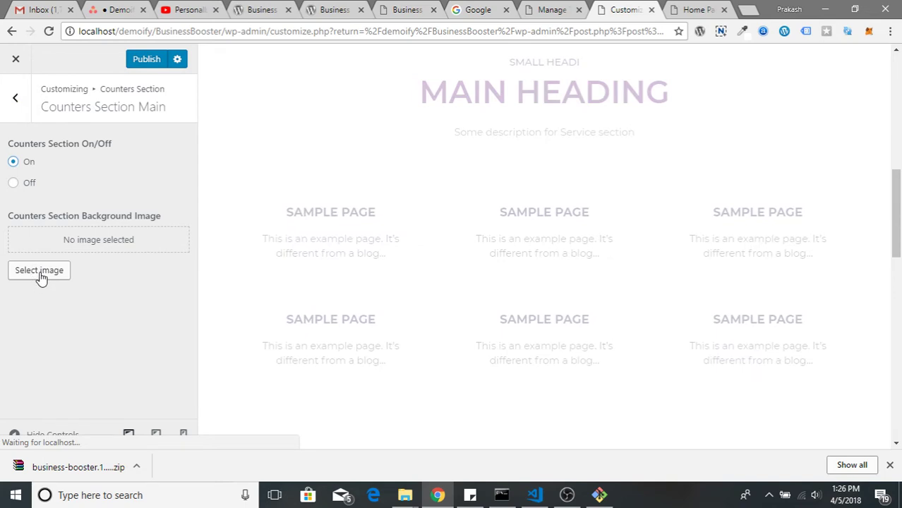
{"action": "left_click", "coordinate": [40, 271]}
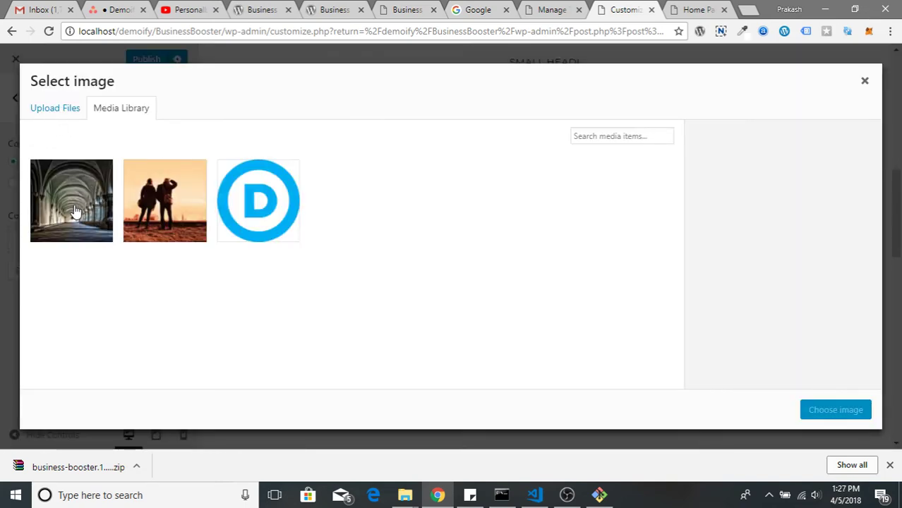
{"action": "left_click", "coordinate": [144, 195]}
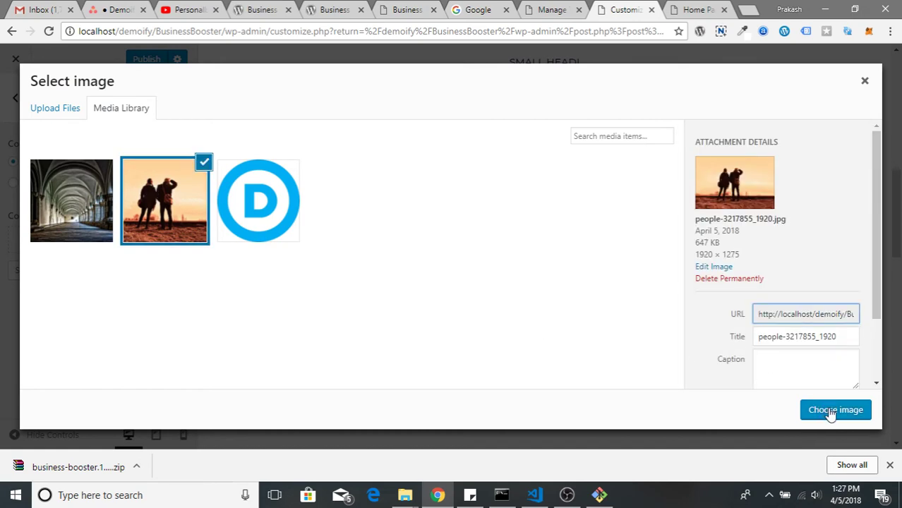
{"action": "left_click", "coordinate": [831, 410]}
Replace the counters background with the arched monastery corridor photo
{"action": "scroll", "coordinate": [628, 322], "scroll_direction": "down", "scroll_amount": 5}
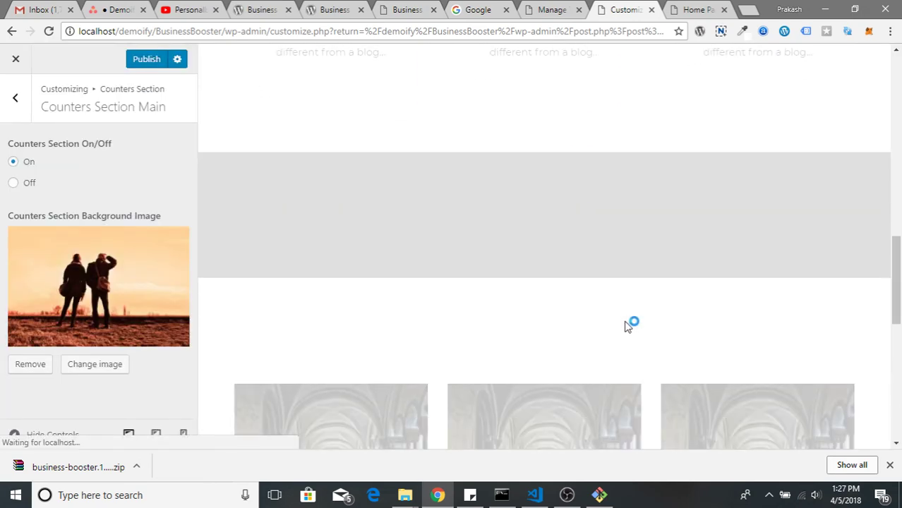
{"action": "scroll", "coordinate": [628, 325], "scroll_direction": "up", "scroll_amount": 5}
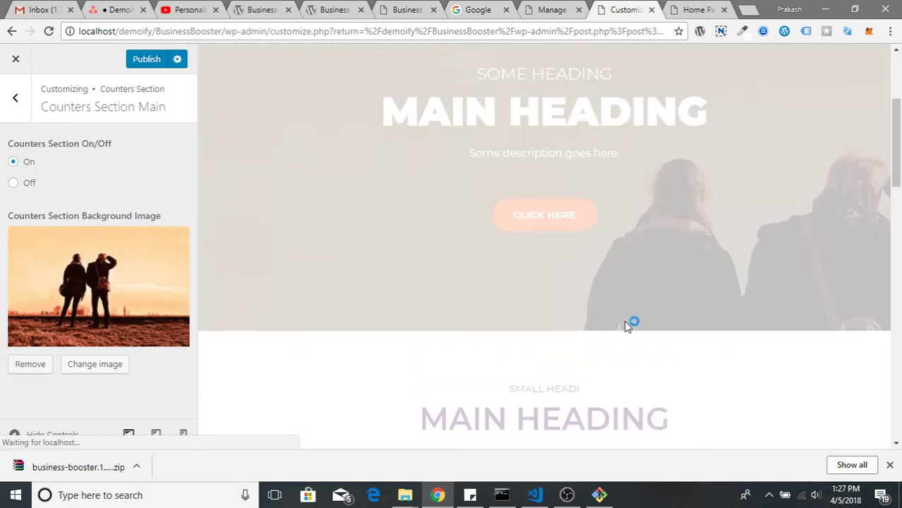
{"action": "scroll", "coordinate": [682, 294], "scroll_direction": "up", "scroll_amount": 3}
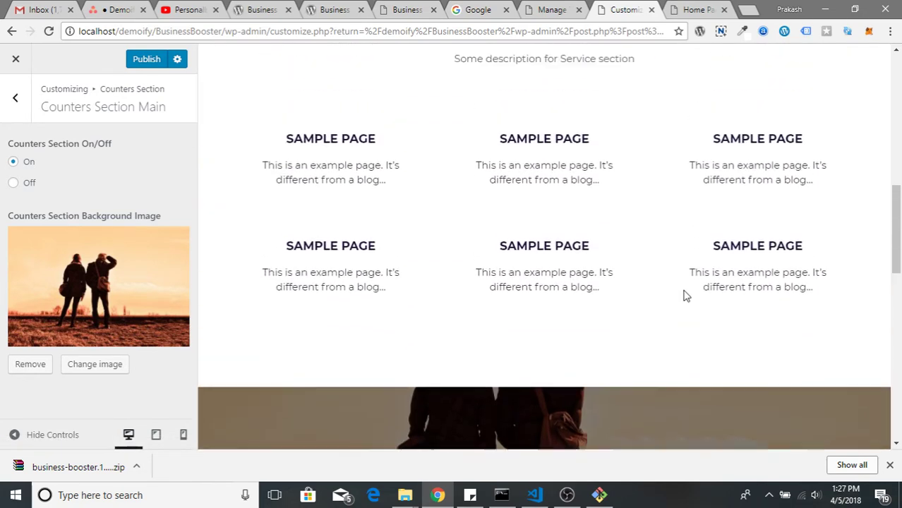
{"action": "scroll", "coordinate": [682, 295], "scroll_direction": "up", "scroll_amount": 6}
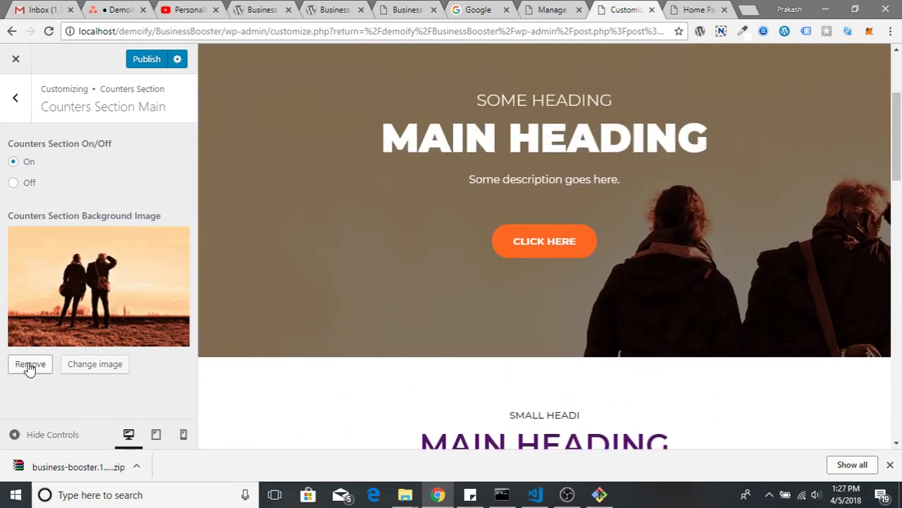
{"action": "left_click", "coordinate": [92, 367]}
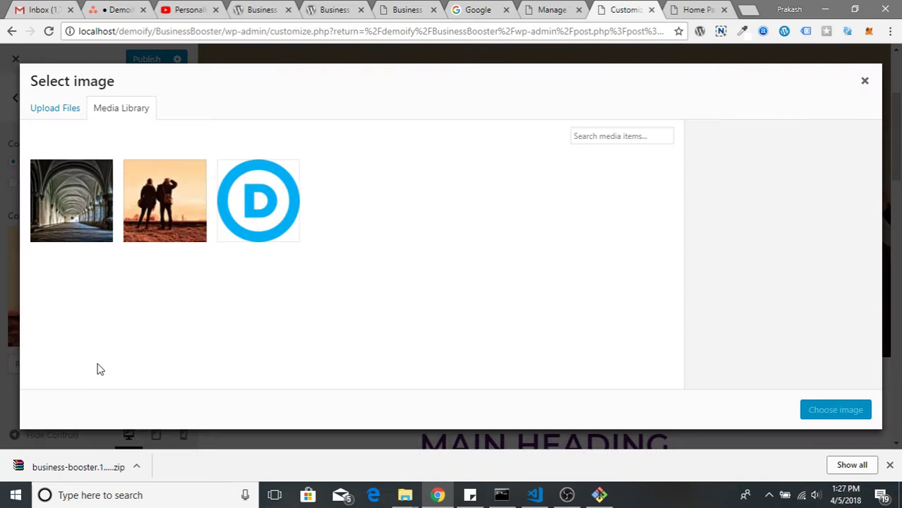
{"action": "left_click", "coordinate": [112, 221]}
{"action": "left_click", "coordinate": [835, 410]}
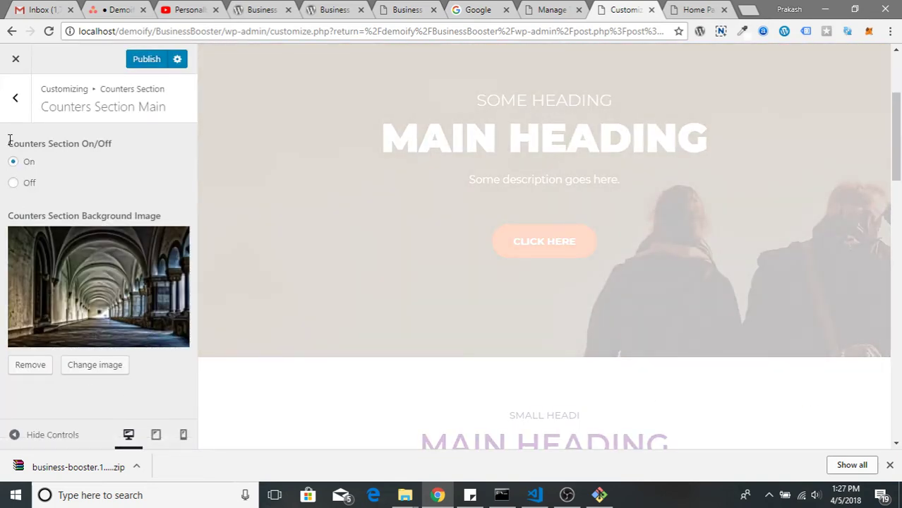
{"action": "left_click", "coordinate": [15, 98]}
Enter 'small heading', 'some main heading' and description 'some content goes here.' in Counters Section Left
{"action": "left_click", "coordinate": [90, 182]}
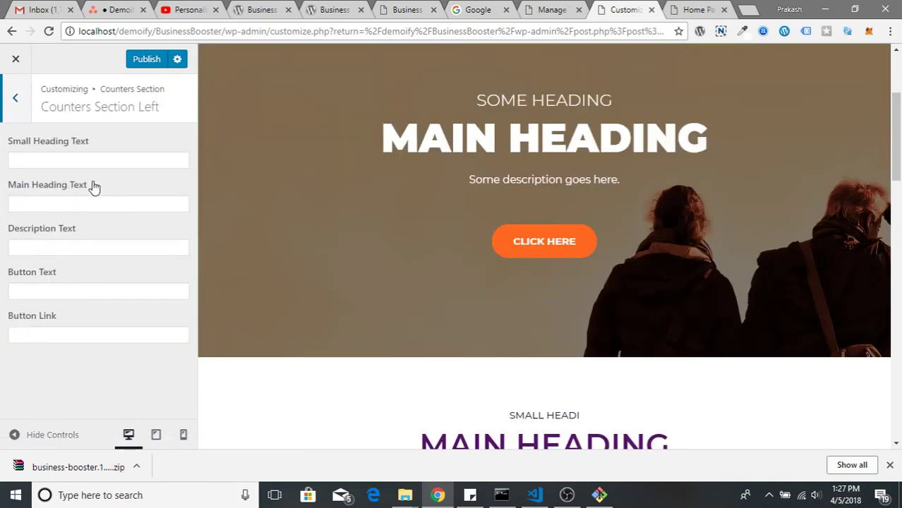
{"action": "left_click", "coordinate": [106, 160]}
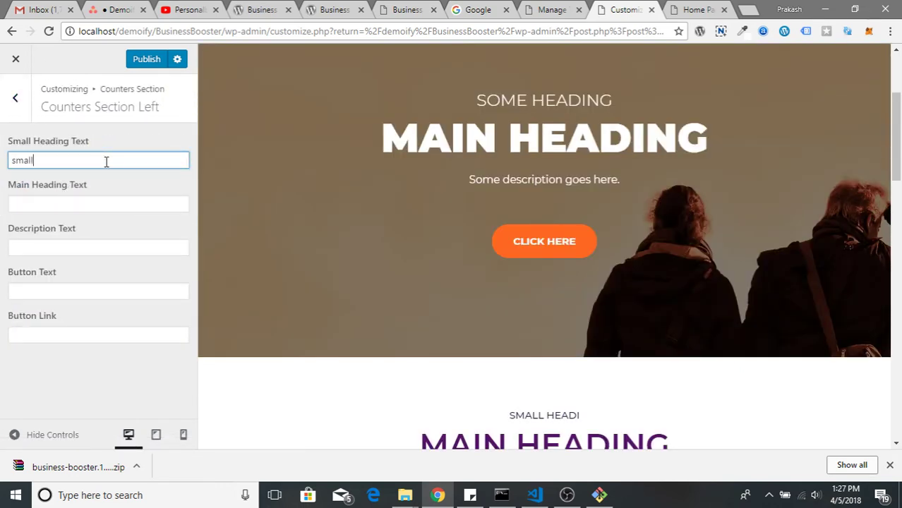
{"action": "type", "text": "small heading"}
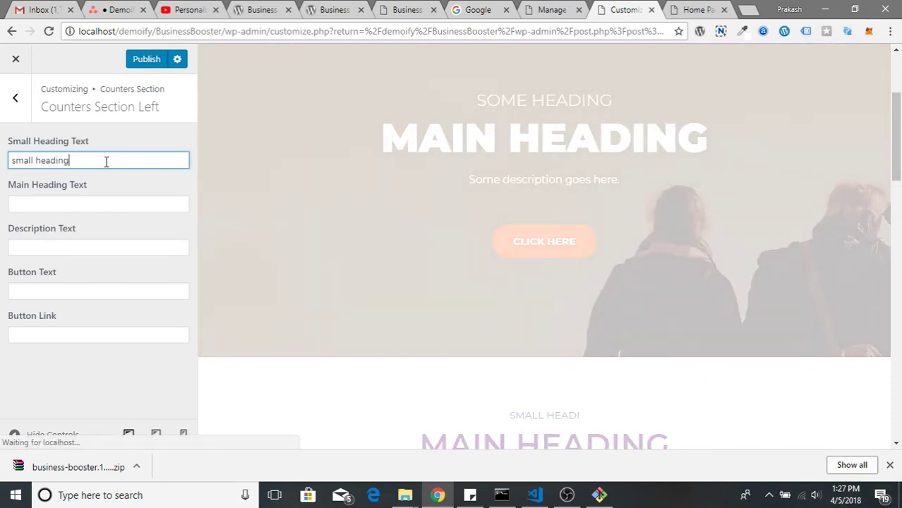
{"action": "left_click", "coordinate": [67, 206]}
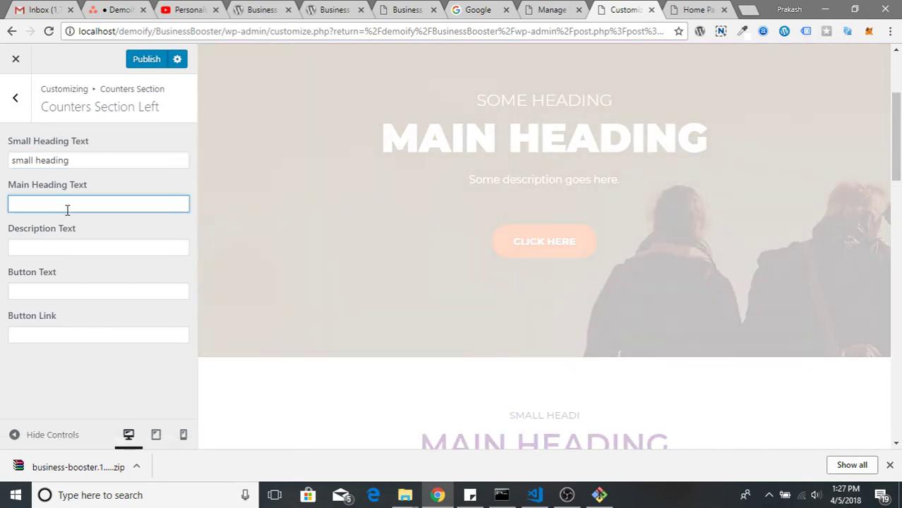
{"action": "type", "text": "some main "}
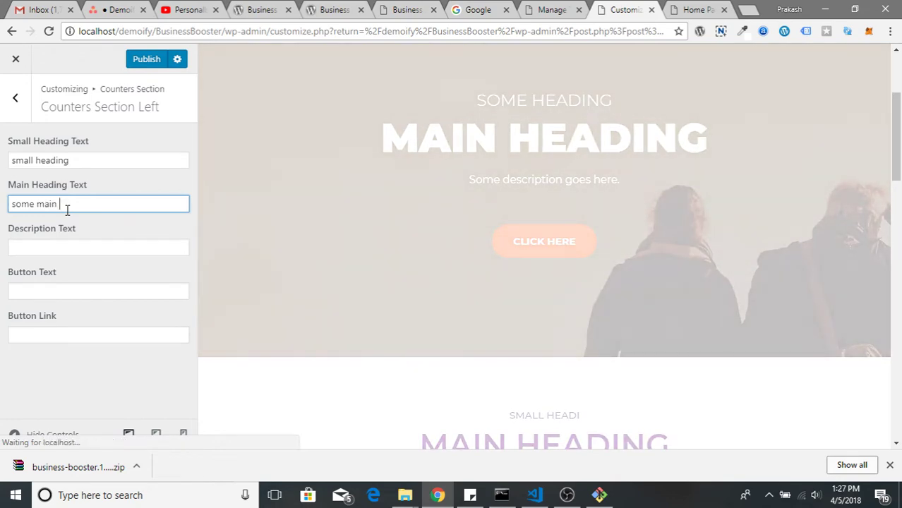
{"action": "type", "text": "heading"}
{"action": "left_click", "coordinate": [58, 247]}
{"action": "type", "text": "some "}
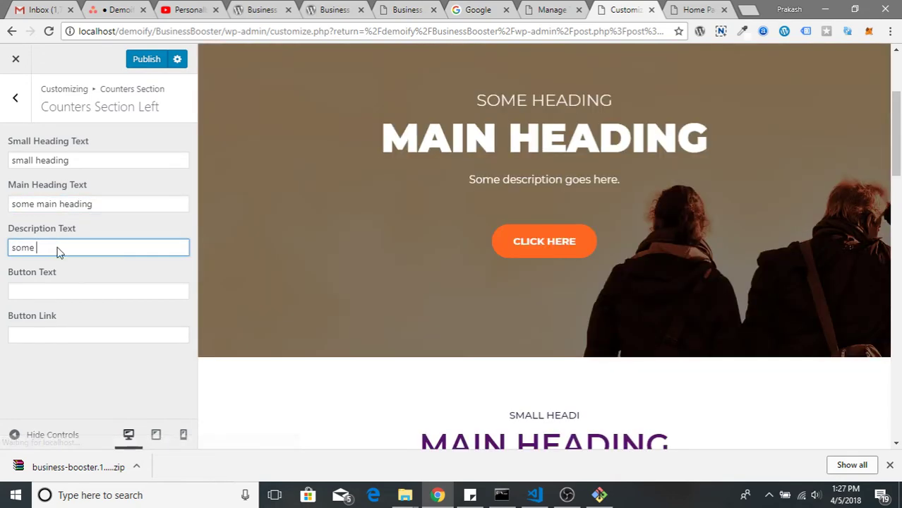
{"action": "type", "text": "content goes here."}
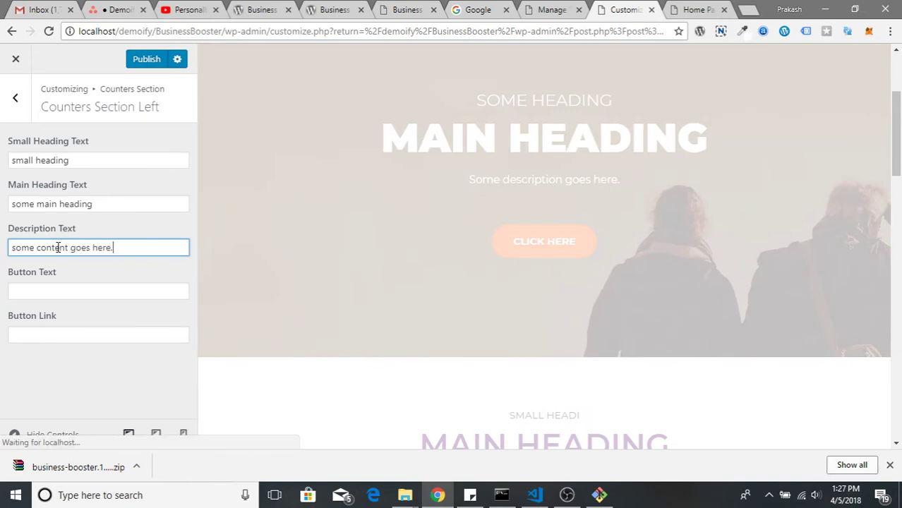
Set the counters left button text to 'Contact' with link '#'
{"action": "key", "text": "Tab"}
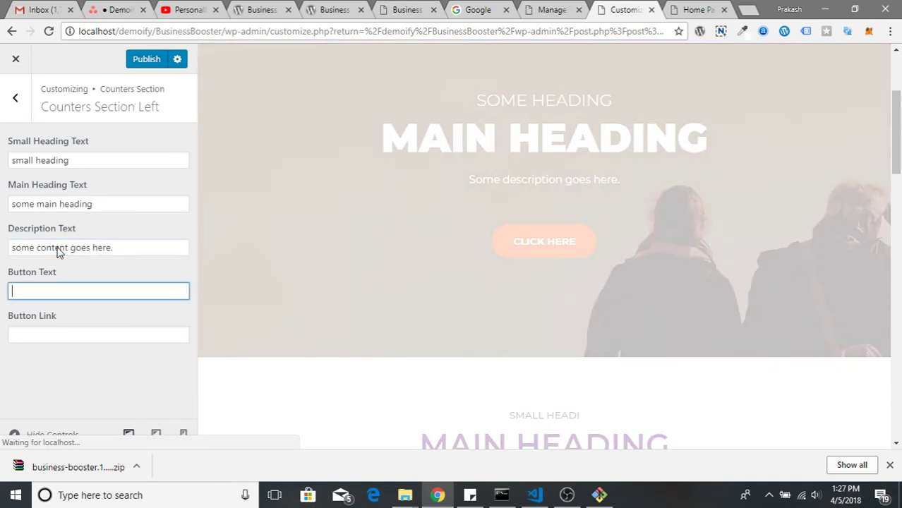
{"action": "type", "text": "Con"}
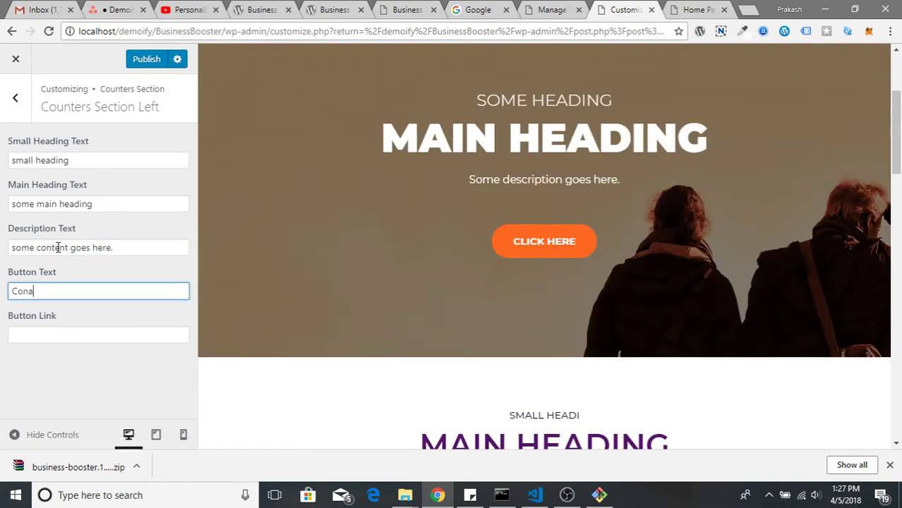
{"action": "type", "text": "tact"}
{"action": "key", "text": "Tab"}
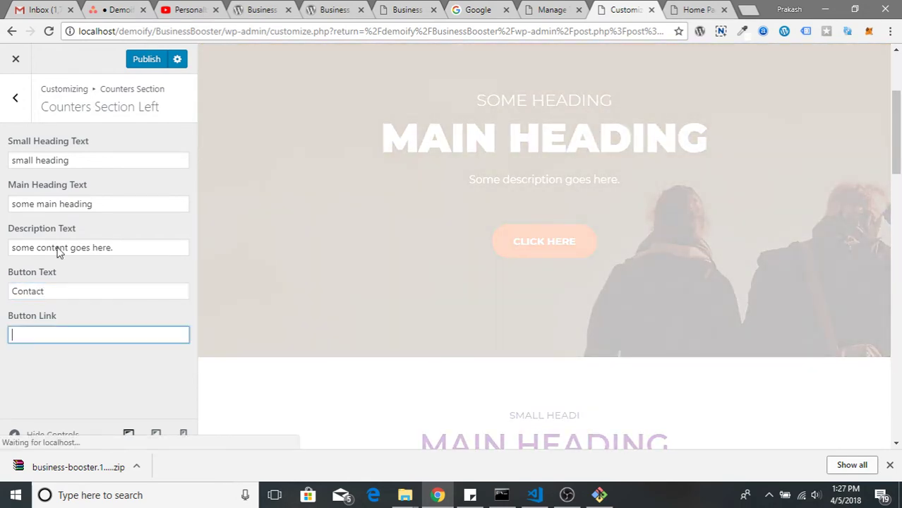
{"action": "key", "text": "BackSpace"}
{"action": "type", "text": "#"}
{"action": "scroll", "coordinate": [460, 351], "scroll_direction": "down", "scroll_amount": 12}
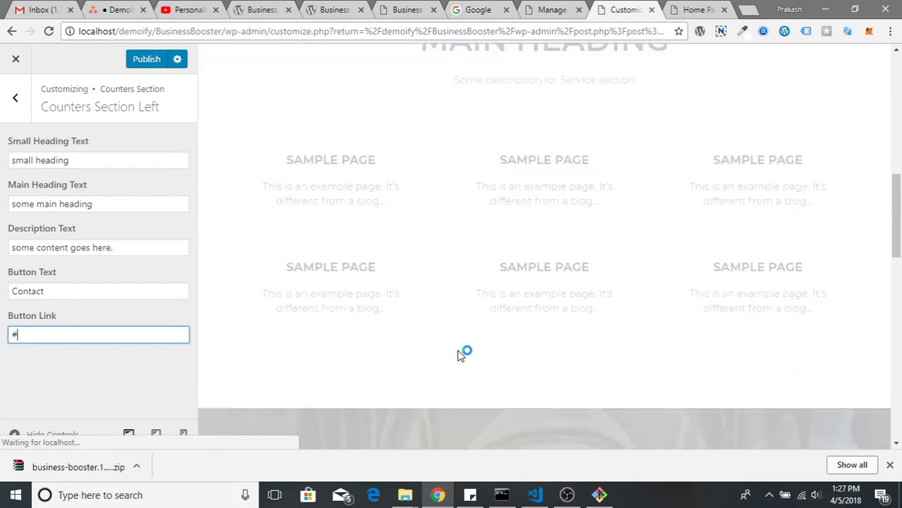
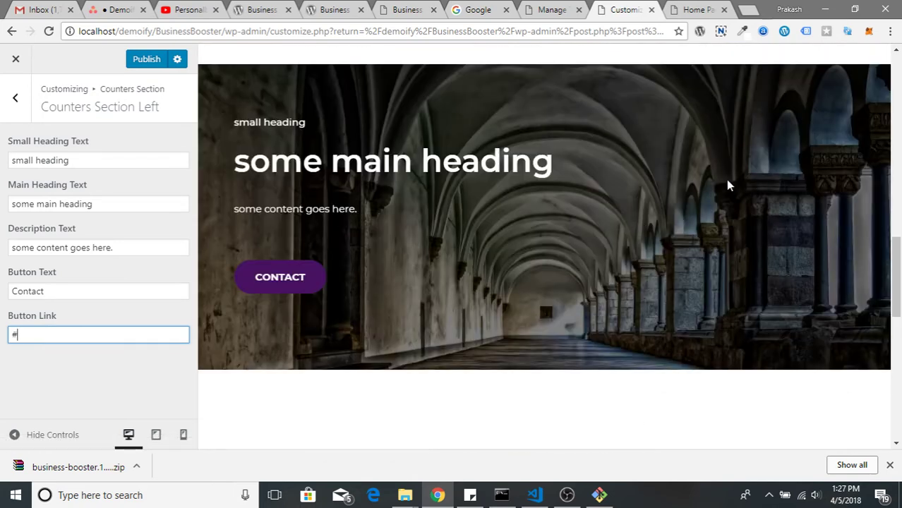
In Counters Section Right, set Counter 1 to 12112 with the label Projects
{"action": "left_click", "coordinate": [15, 97]}
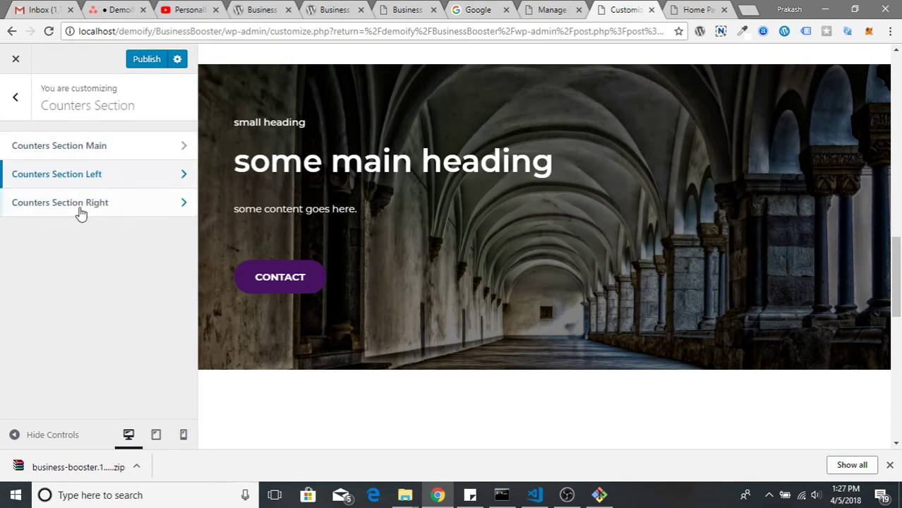
{"action": "left_click", "coordinate": [111, 183]}
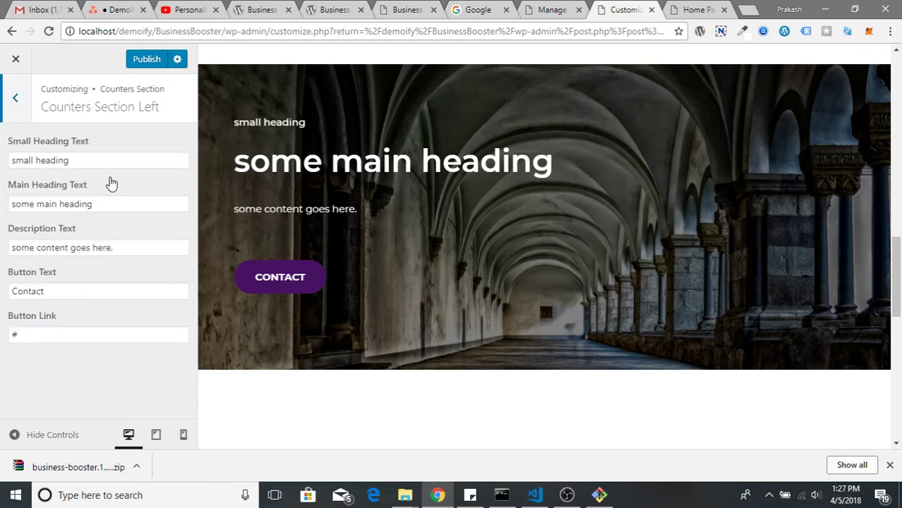
{"action": "left_click", "coordinate": [16, 112]}
{"action": "left_click", "coordinate": [87, 205]}
{"action": "left_click", "coordinate": [78, 159]}
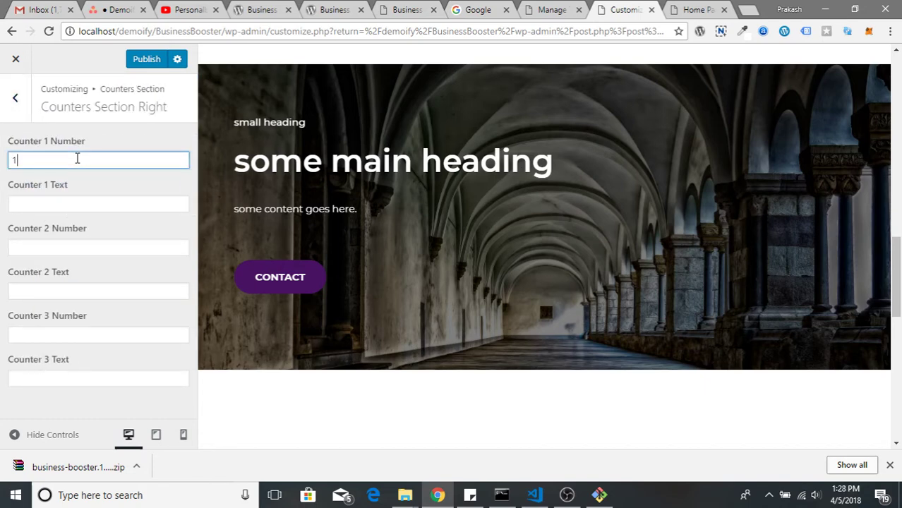
{"action": "type", "text": "12112"}
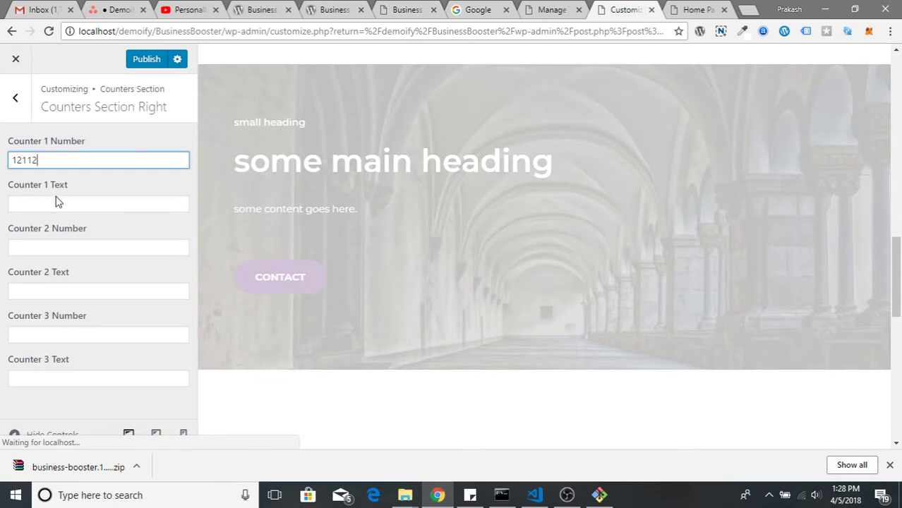
{"action": "left_click", "coordinate": [43, 211]}
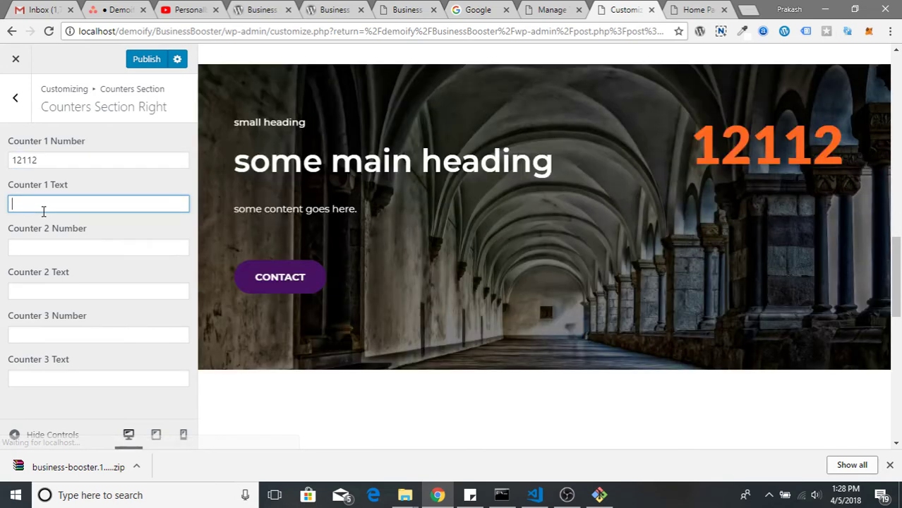
{"action": "type", "text": "Projects"}
Set Counter 2 to 887787 Customers and Counter 3's number to 78769
{"action": "key", "text": "Tab"}
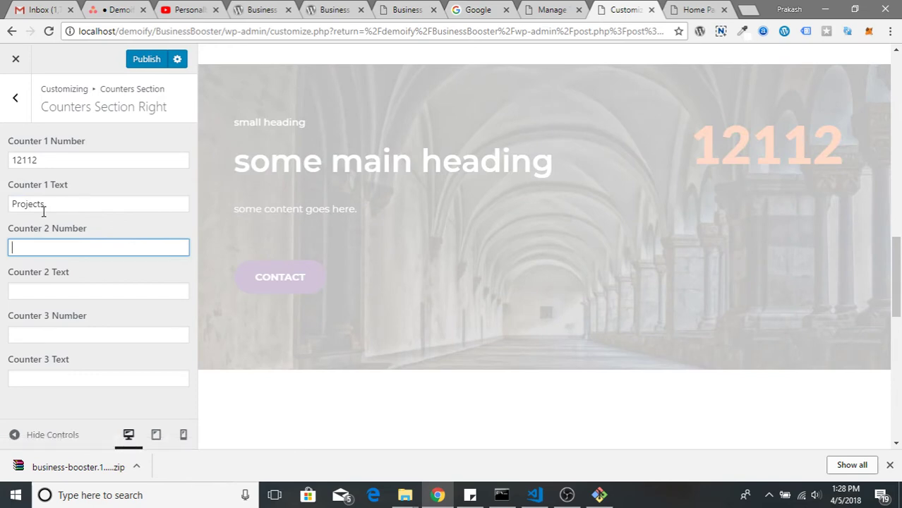
{"action": "type", "text": "887787"}
{"action": "key", "text": "Tab"}
{"action": "type", "text": "Cus"}
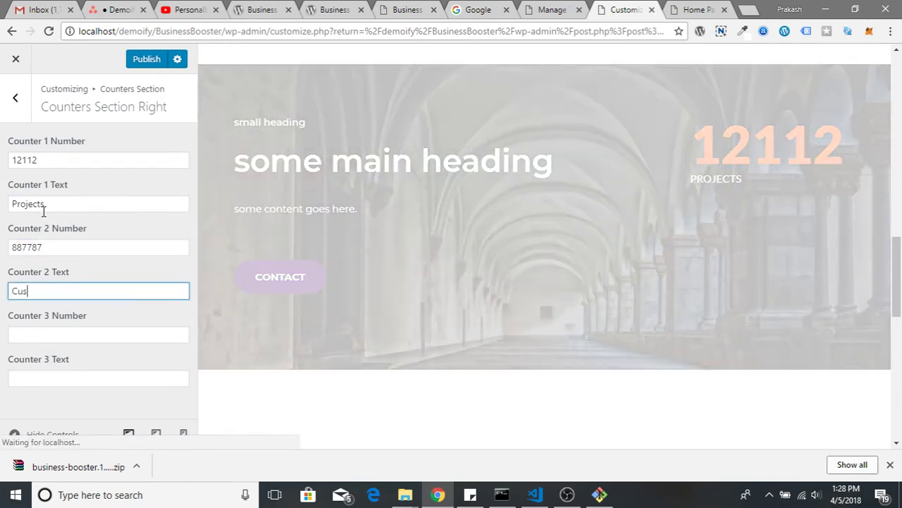
{"action": "type", "text": "tomers"}
{"action": "key", "text": "Tab"}
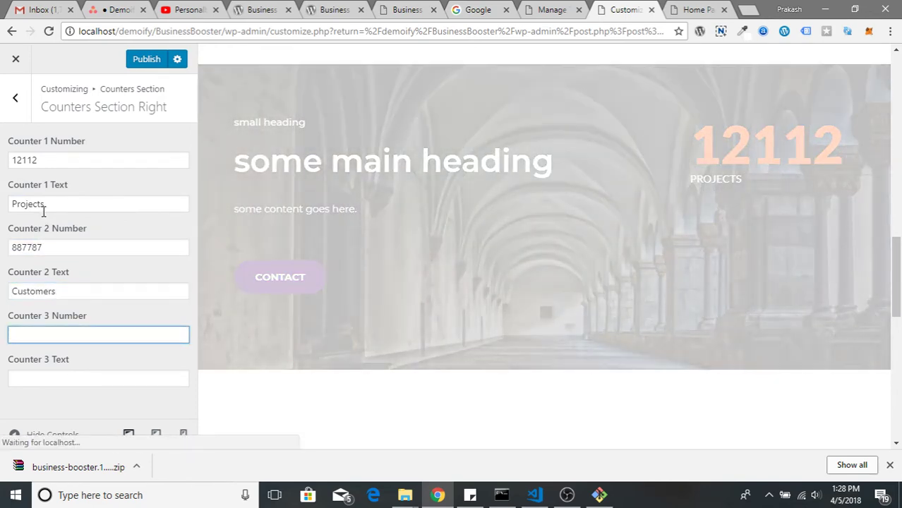
{"action": "type", "text": "78769"}
{"action": "key", "text": "Tab"}
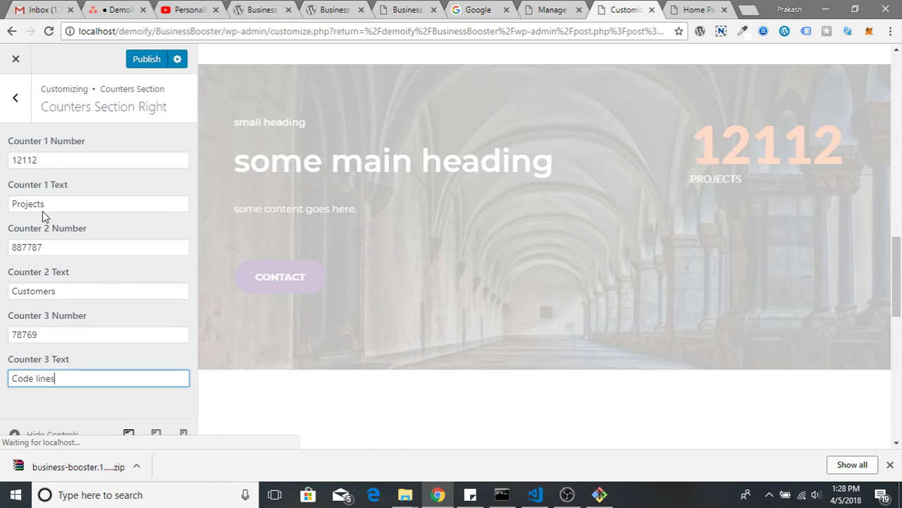
{"action": "left_click", "coordinate": [16, 98]}
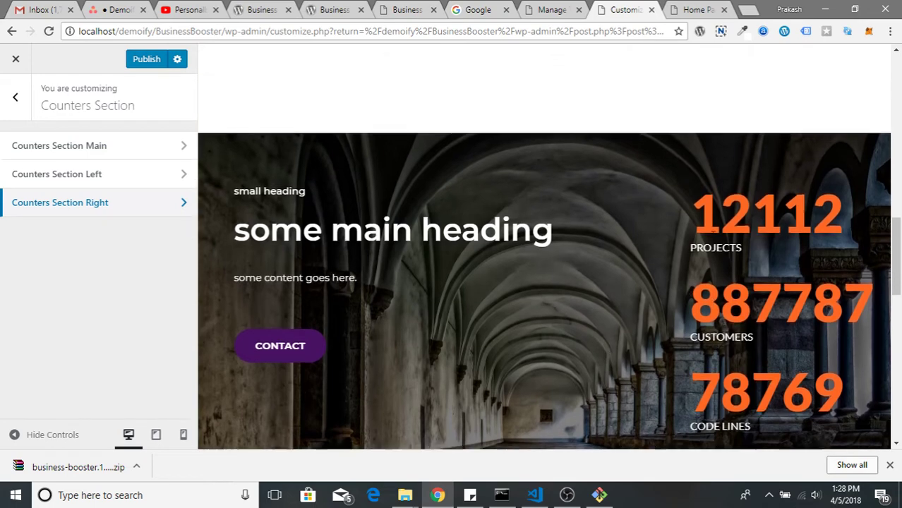
Switch the Team Members Section On
{"action": "scroll", "coordinate": [711, 237], "scroll_direction": "down", "scroll_amount": 5}
{"action": "scroll", "coordinate": [712, 242], "scroll_direction": "up", "scroll_amount": 5}
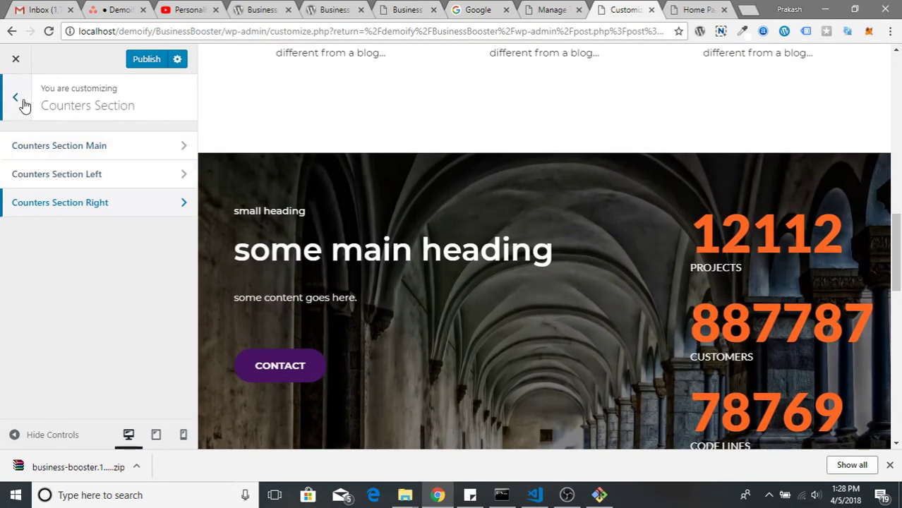
{"action": "left_click", "coordinate": [22, 103]}
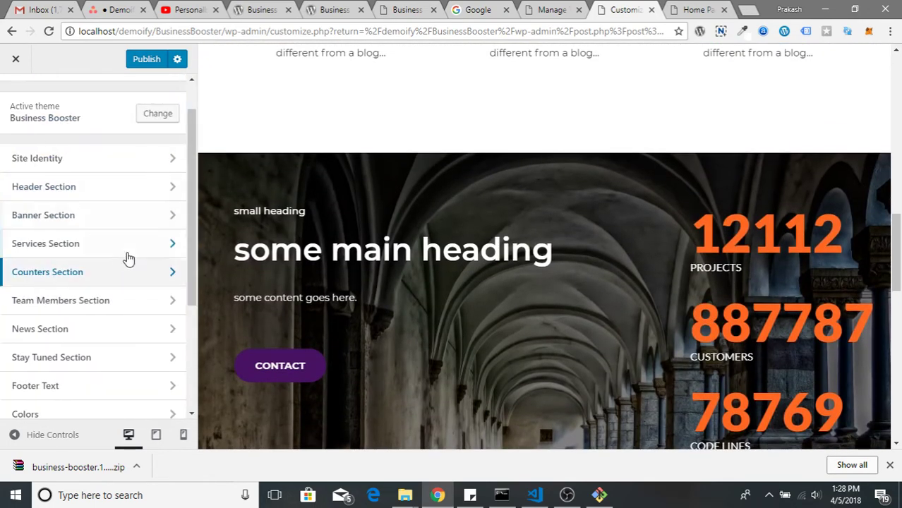
{"action": "scroll", "coordinate": [141, 296], "scroll_direction": "down", "scroll_amount": 3}
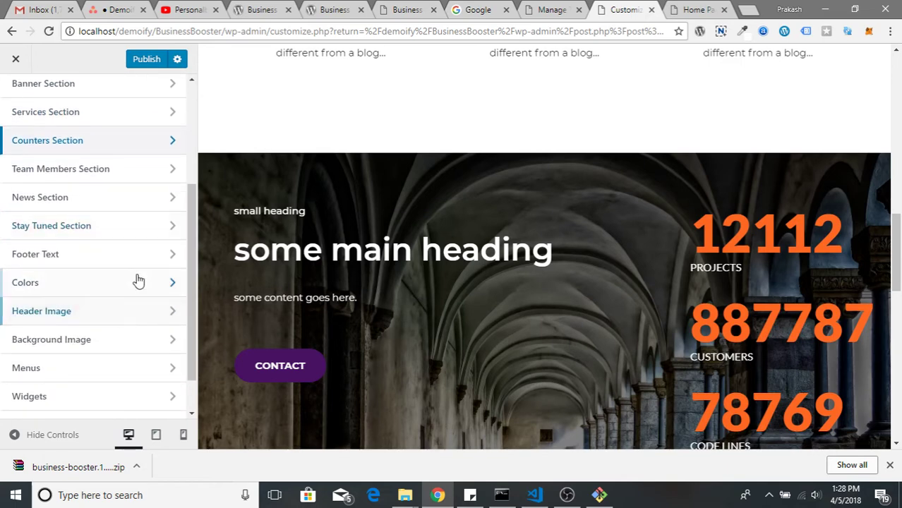
{"action": "left_click", "coordinate": [111, 174]}
{"action": "scroll", "coordinate": [396, 280], "scroll_direction": "down", "scroll_amount": 5}
{"action": "scroll", "coordinate": [396, 282], "scroll_direction": "down", "scroll_amount": 3}
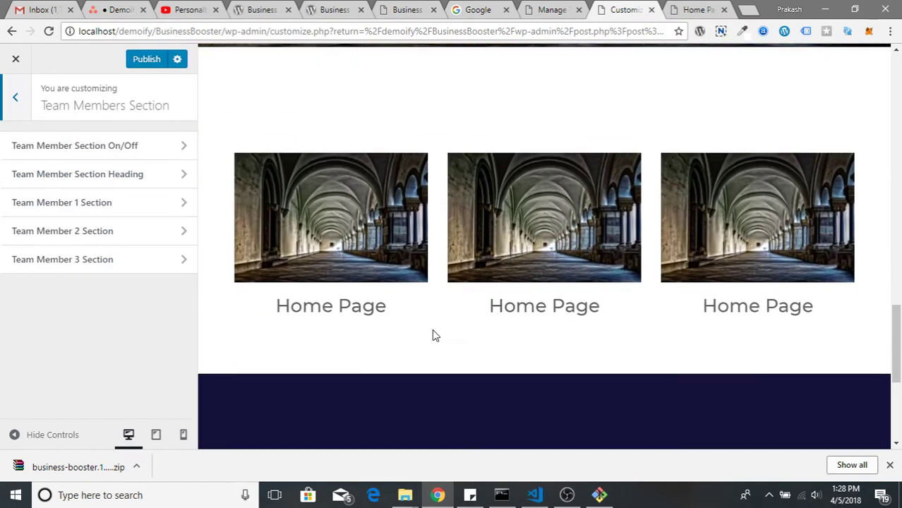
{"action": "left_click", "coordinate": [97, 147]}
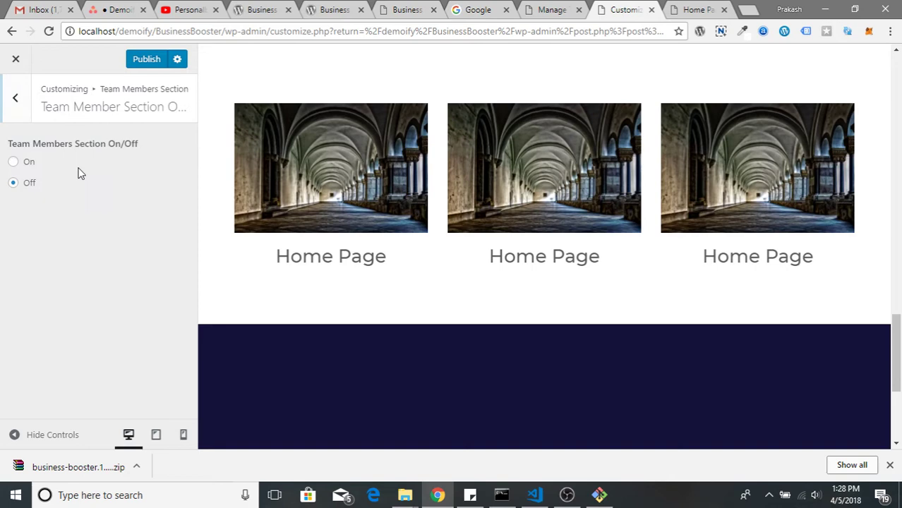
{"action": "left_click", "coordinate": [16, 163]}
Set the team section heading to small / Main with description 'Description goes here'
{"action": "left_click", "coordinate": [15, 98]}
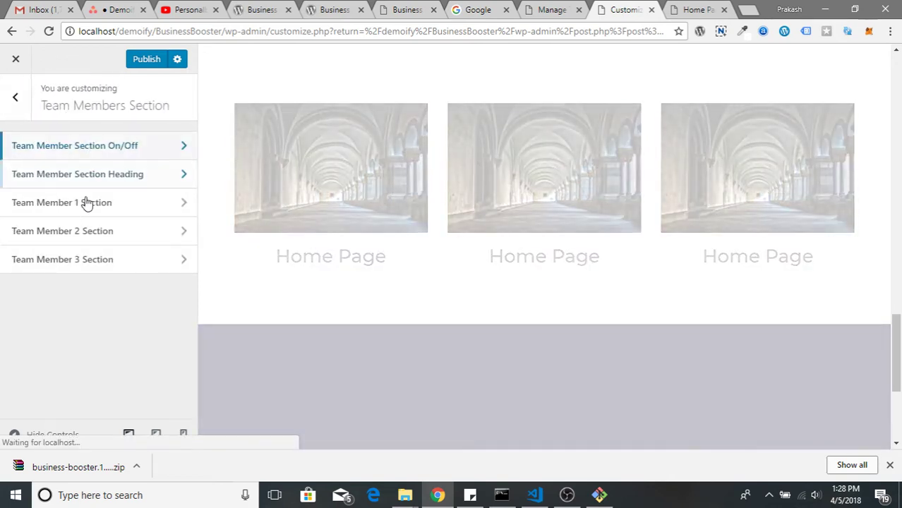
{"action": "left_click", "coordinate": [111, 177]}
{"action": "left_click", "coordinate": [82, 161]}
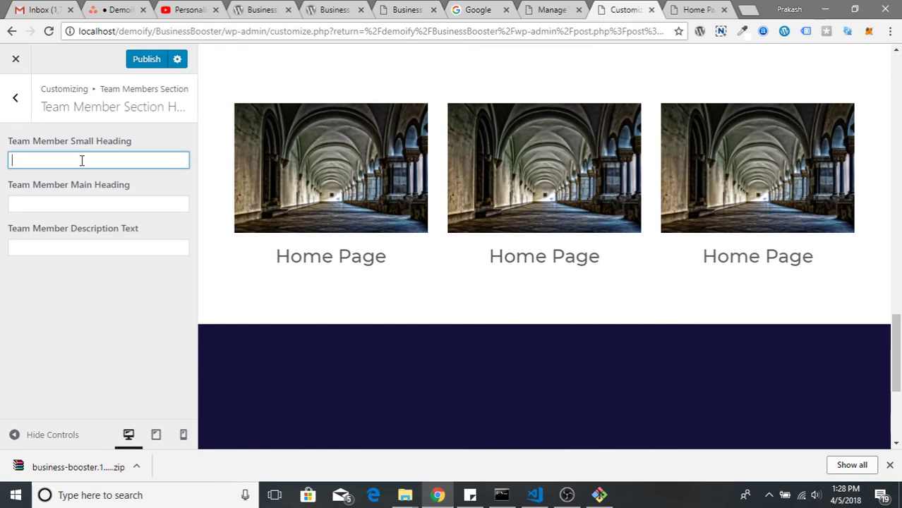
{"action": "type", "text": "small"}
{"action": "key", "text": "Tab"}
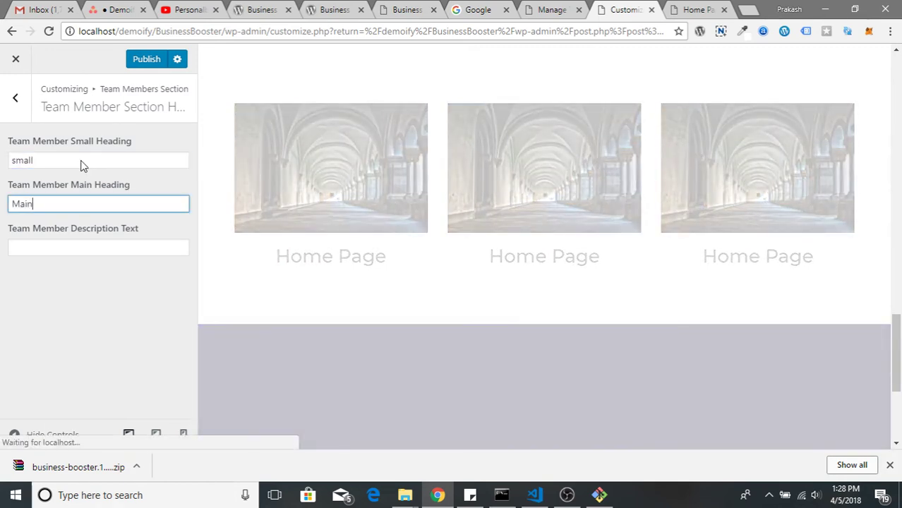
{"action": "type", "text": "Main"}
{"action": "key", "text": "Tab"}
{"action": "type", "text": "Desc"}
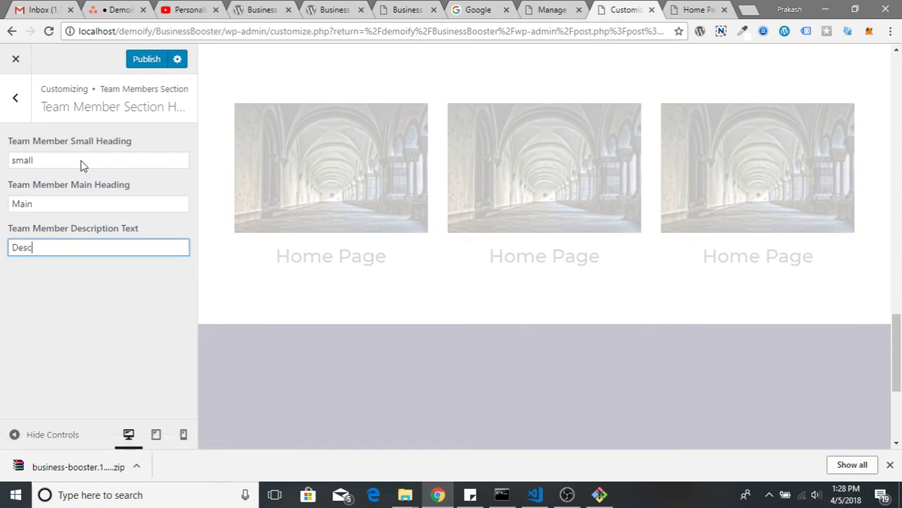
{"action": "type", "text": "ription goes "}
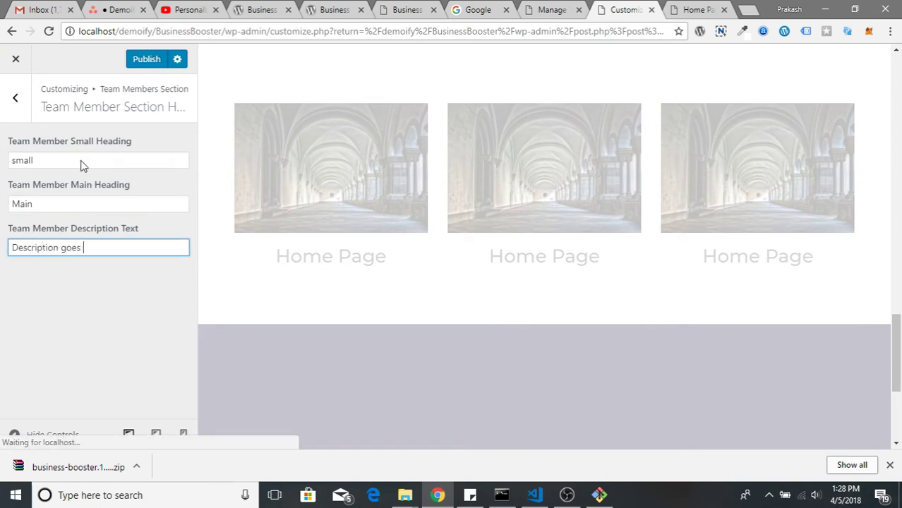
{"action": "type", "text": "here."}
{"action": "left_click", "coordinate": [16, 99]}
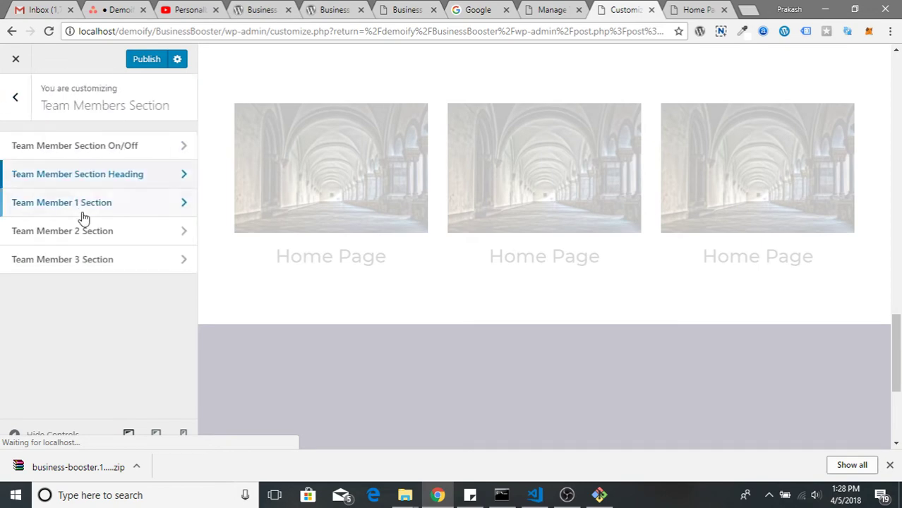
Enable the page link and choose Sample Page for team members 1 and 2
{"action": "left_click", "coordinate": [83, 205]}
{"action": "left_click", "coordinate": [41, 188]}
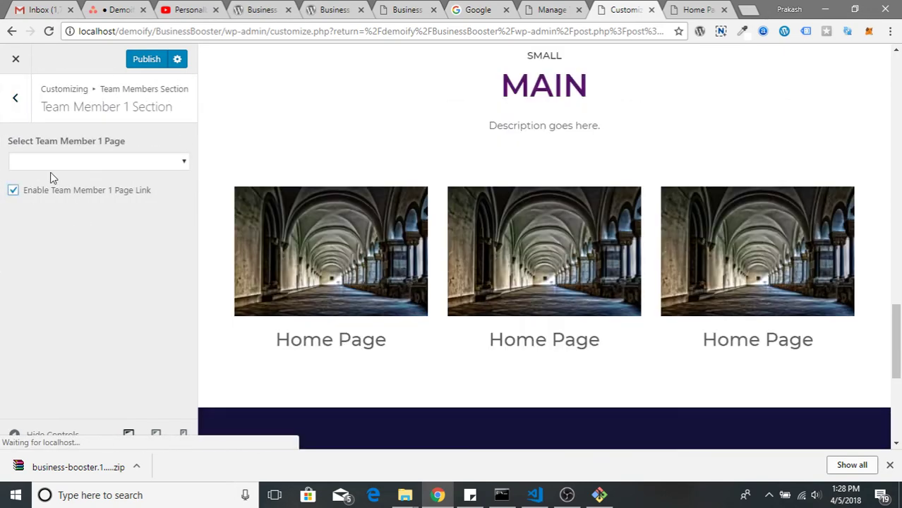
{"action": "left_click", "coordinate": [70, 161]}
{"action": "left_click", "coordinate": [65, 205]}
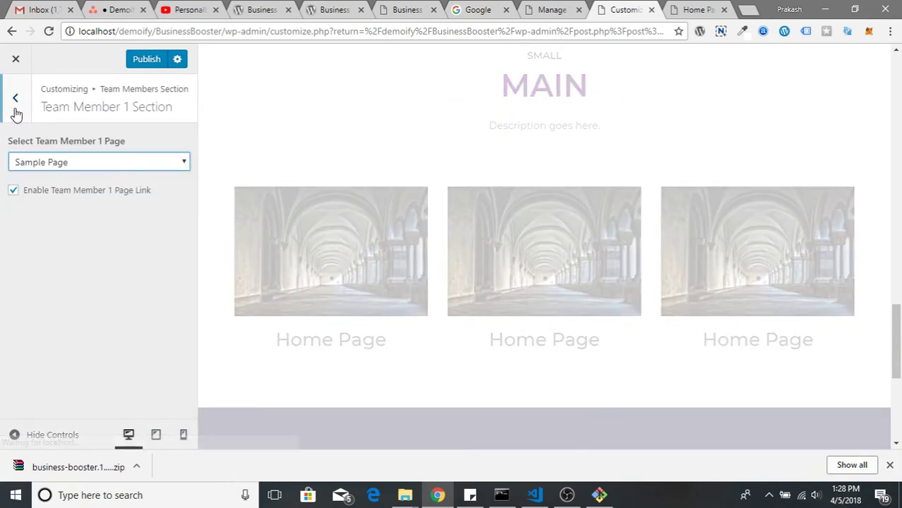
{"action": "left_click", "coordinate": [16, 100]}
{"action": "left_click", "coordinate": [56, 237]}
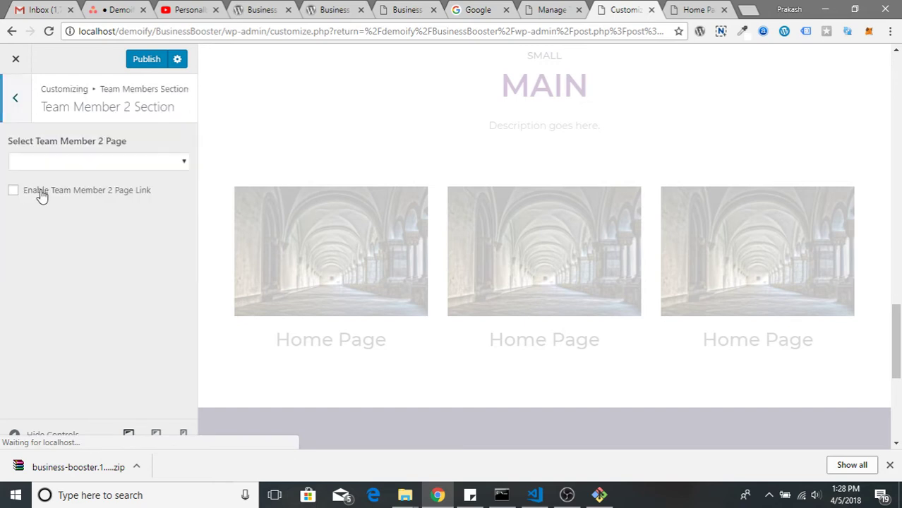
{"action": "left_click", "coordinate": [21, 191]}
{"action": "left_click", "coordinate": [59, 162]}
{"action": "left_click", "coordinate": [56, 204]}
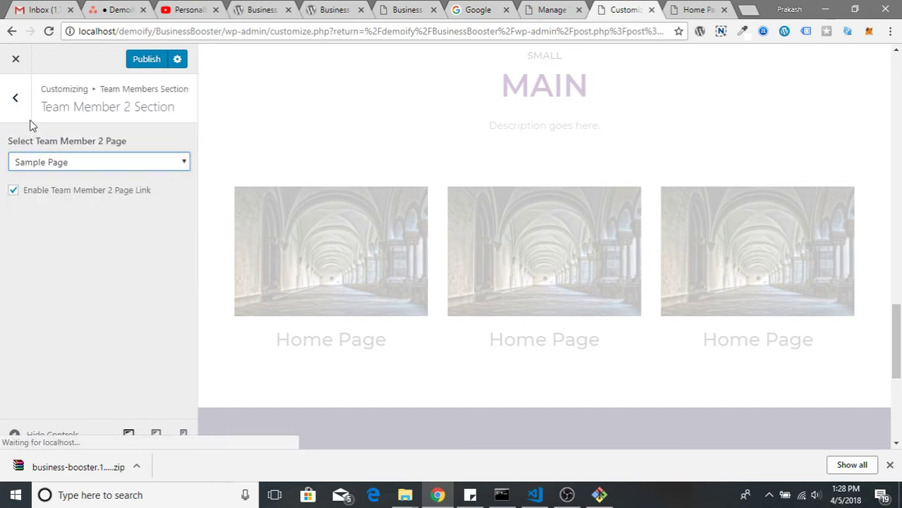
{"action": "left_click", "coordinate": [16, 98]}
Enable team member 3's page link with Sample Page and check the preview
{"action": "left_click", "coordinate": [60, 258]}
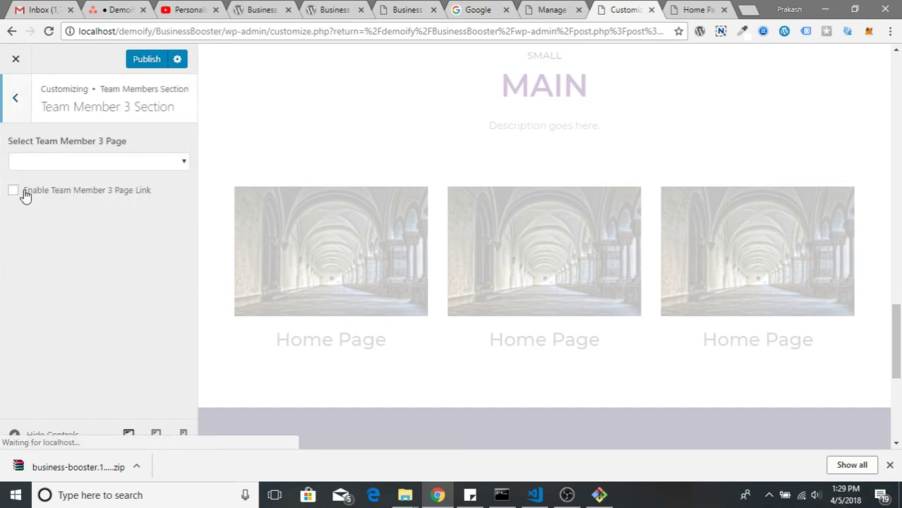
{"action": "left_click", "coordinate": [14, 191]}
{"action": "left_click", "coordinate": [79, 164]}
{"action": "left_click", "coordinate": [72, 208]}
{"action": "left_click", "coordinate": [12, 116]}
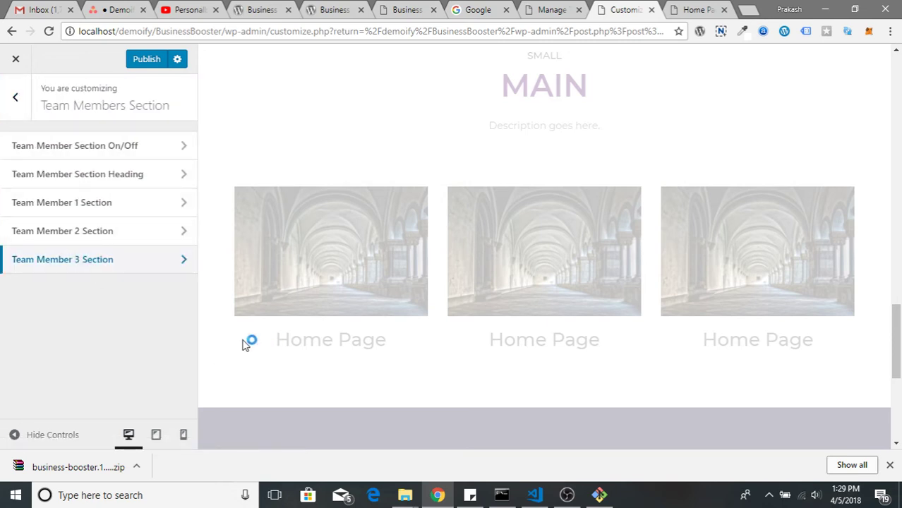
{"action": "scroll", "coordinate": [317, 283], "scroll_direction": "down", "scroll_amount": 3}
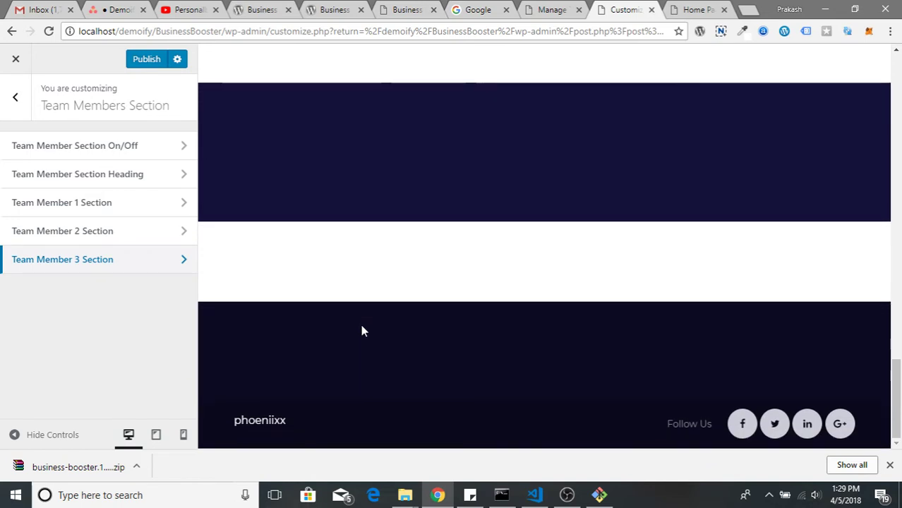
{"action": "scroll", "coordinate": [362, 328], "scroll_direction": "up", "scroll_amount": 5}
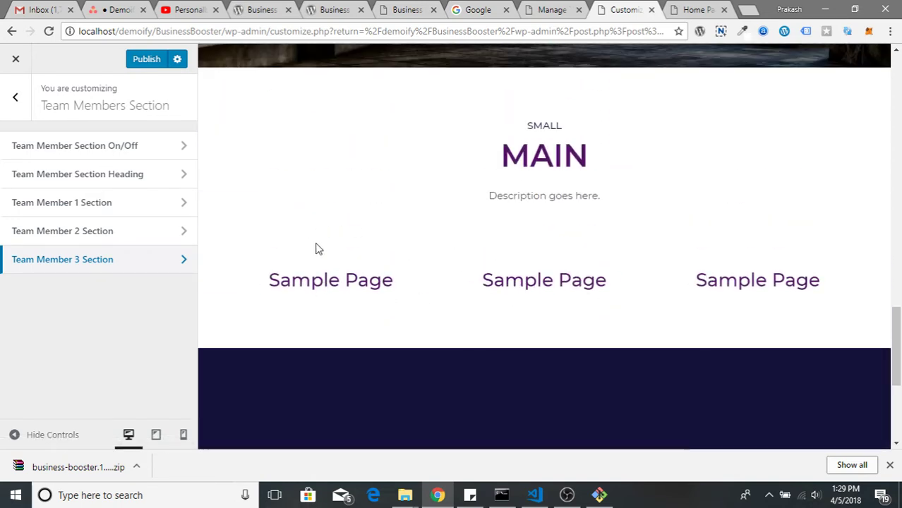
Return to the Customizer and publish the Team Members Section changes
{"action": "left_click", "coordinate": [405, 9]}
{"action": "scroll", "coordinate": [328, 310], "scroll_direction": "down", "scroll_amount": 7}
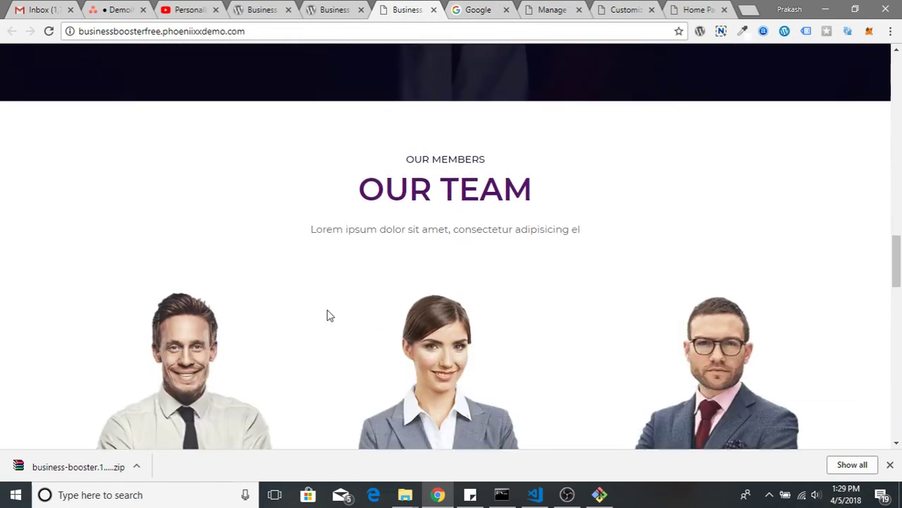
{"action": "scroll", "coordinate": [450, 348], "scroll_direction": "down", "scroll_amount": 2}
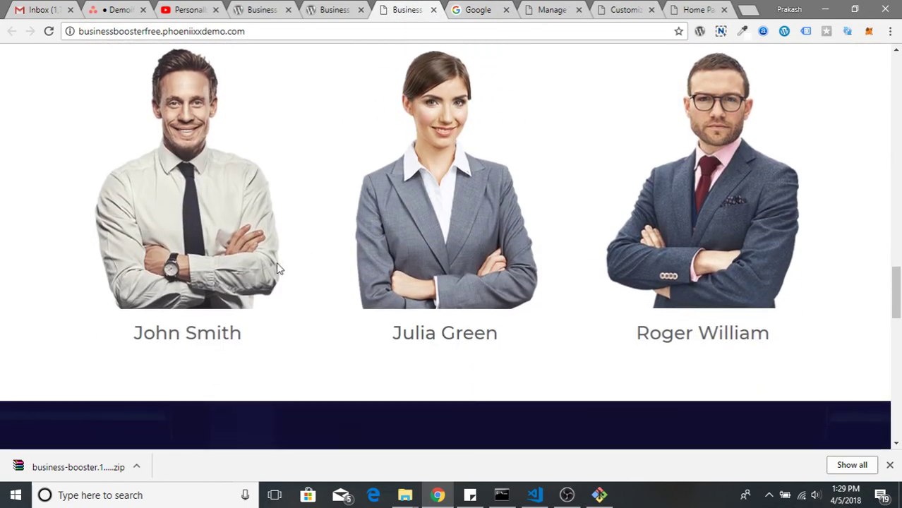
{"action": "scroll", "coordinate": [395, 288], "scroll_direction": "up", "scroll_amount": 2}
{"action": "scroll", "coordinate": [395, 287], "scroll_direction": "up", "scroll_amount": 1}
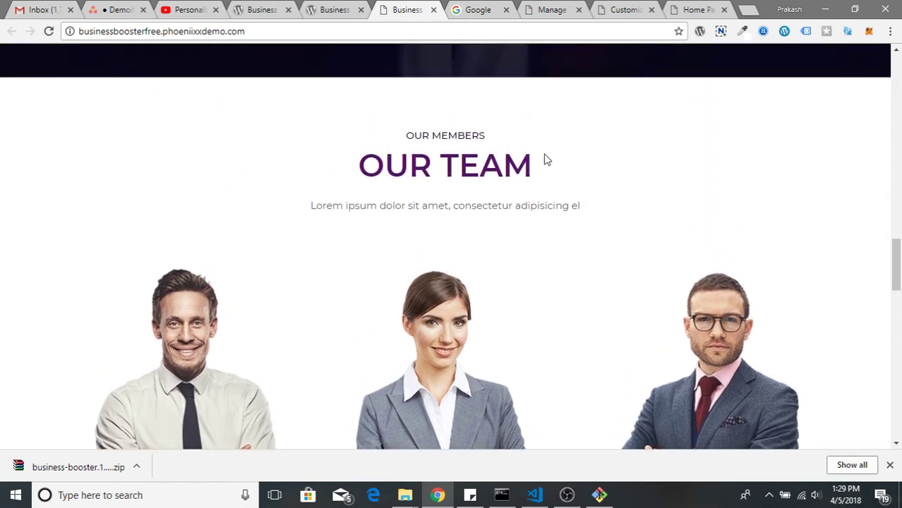
{"action": "scroll", "coordinate": [543, 158], "scroll_direction": "down", "scroll_amount": 1}
{"action": "left_click", "coordinate": [549, 9]}
{"action": "left_click", "coordinate": [621, 10]}
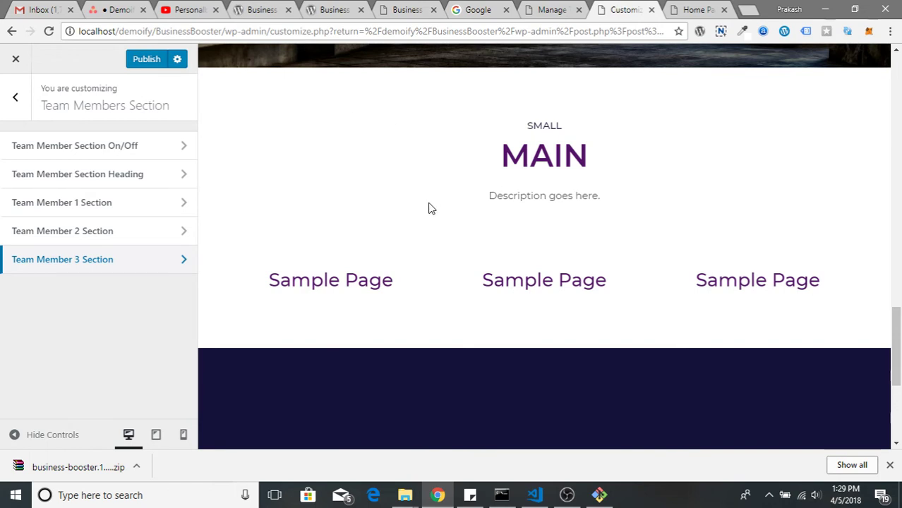
{"action": "left_click", "coordinate": [158, 60]}
{"action": "scroll", "coordinate": [350, 203], "scroll_direction": "up", "scroll_amount": 10}
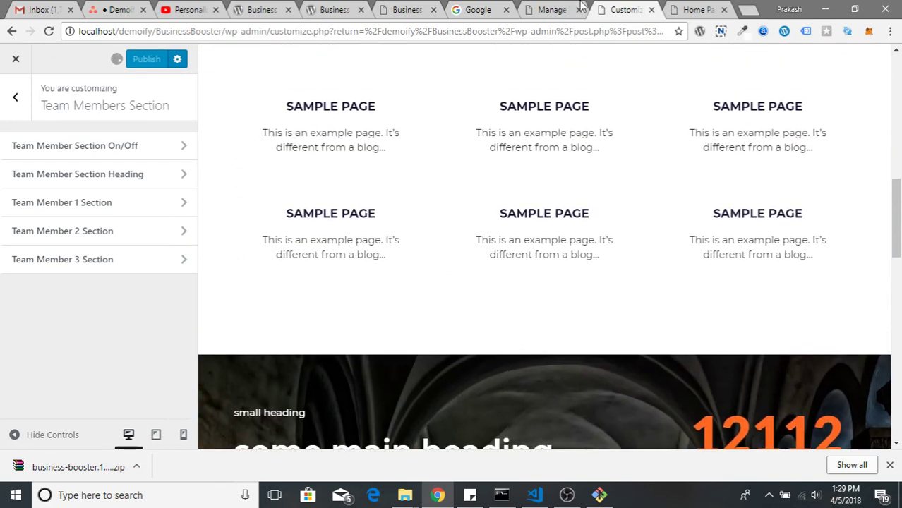
Create a new page titled 'Team Member'
{"action": "left_click", "coordinate": [582, 7]}
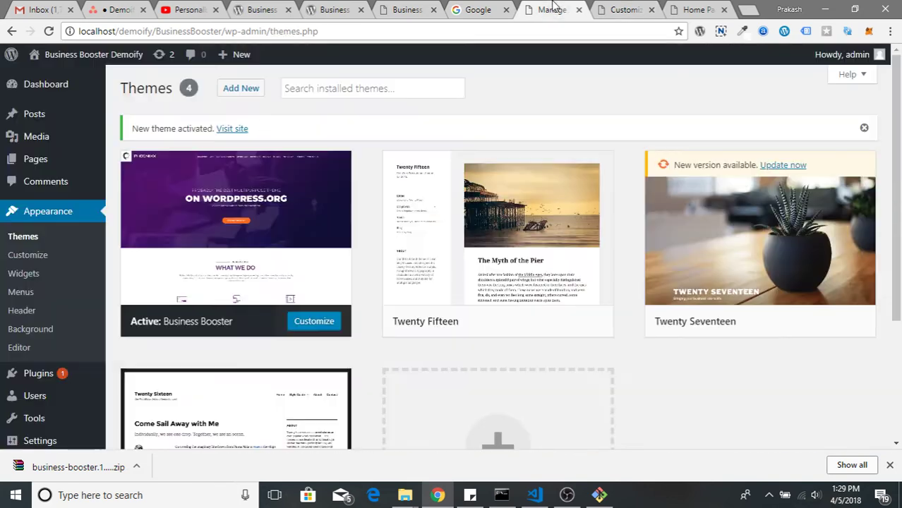
{"action": "mouse_move", "coordinate": [230, 55]}
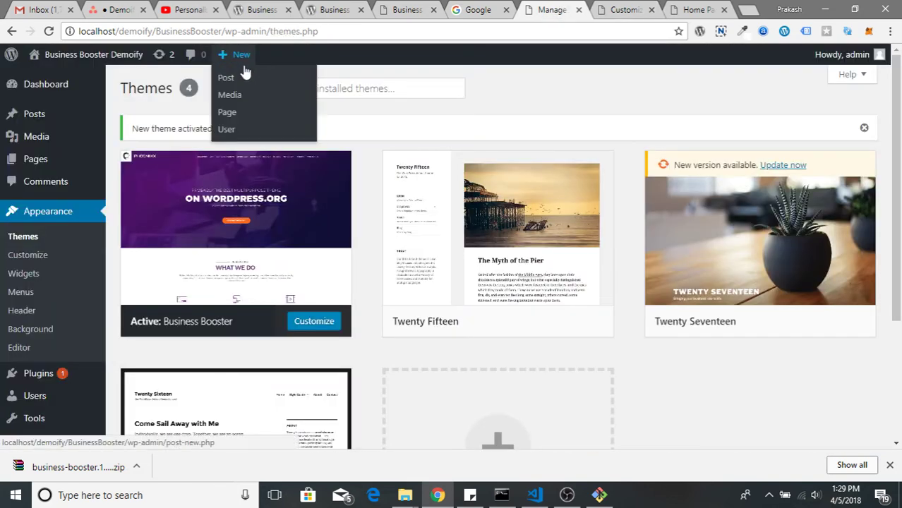
{"action": "left_click", "coordinate": [233, 113]}
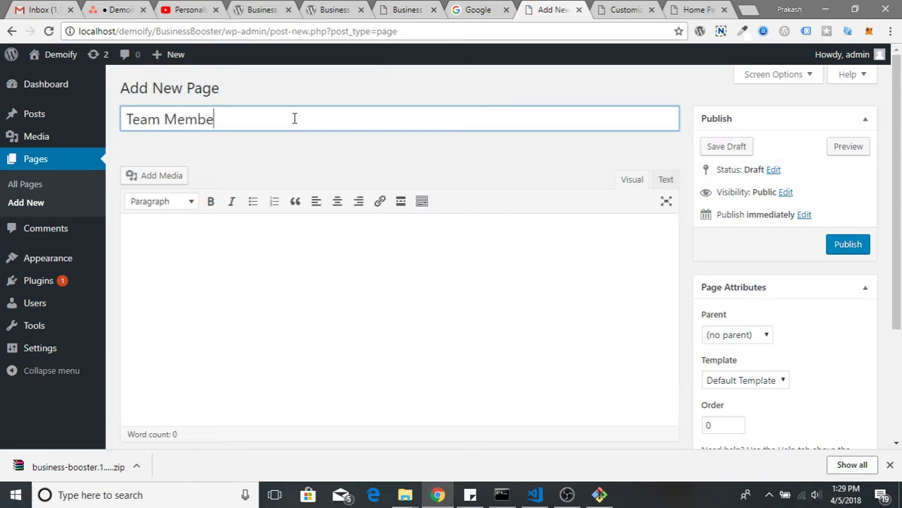
{"action": "type", "text": "Team Member"}
{"action": "left_click", "coordinate": [234, 272]}
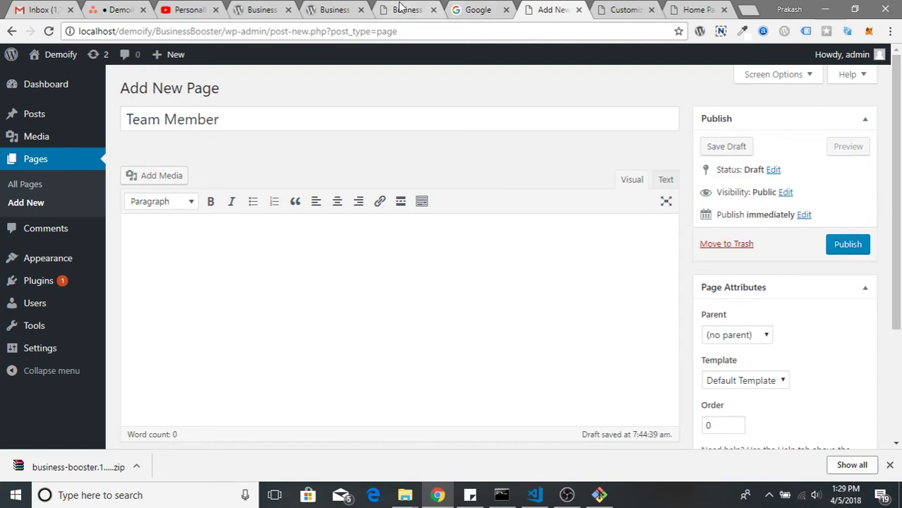
Save the first team member's team1.jpg photo from the demo site to the desktop
{"action": "left_click", "coordinate": [410, 9]}
{"action": "right_click", "coordinate": [193, 263]}
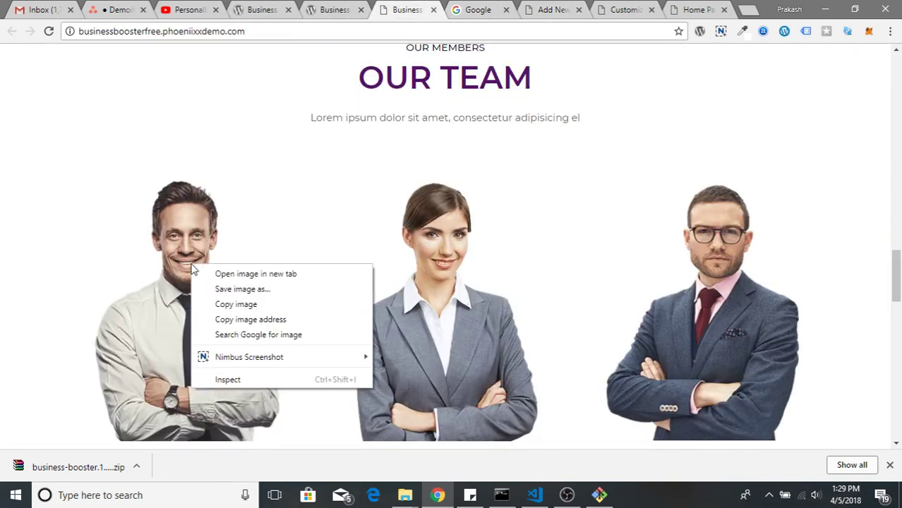
{"action": "left_click", "coordinate": [249, 273]}
{"action": "left_click", "coordinate": [432, 11]}
{"action": "left_click_drag", "start_coordinate": [451, 236], "coordinate": [419, 220]}
{"action": "key", "text": "super+d"}
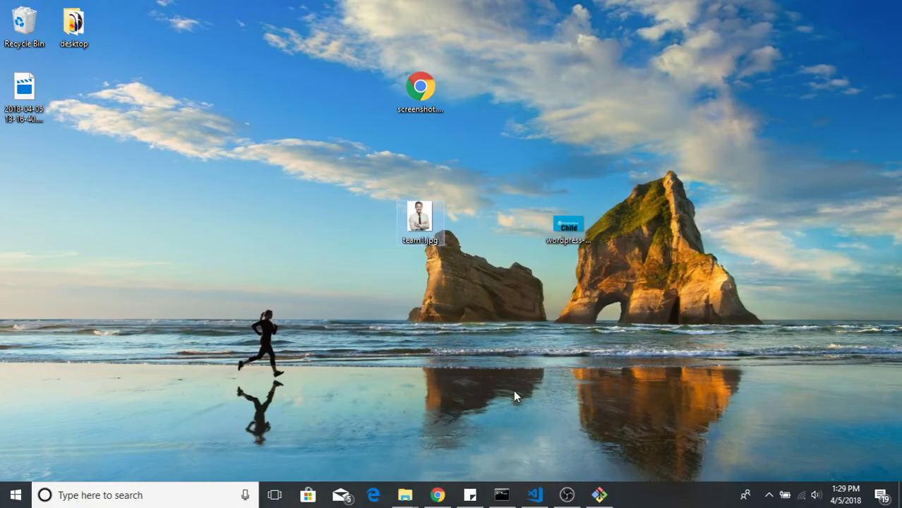
{"action": "left_click", "coordinate": [441, 494]}
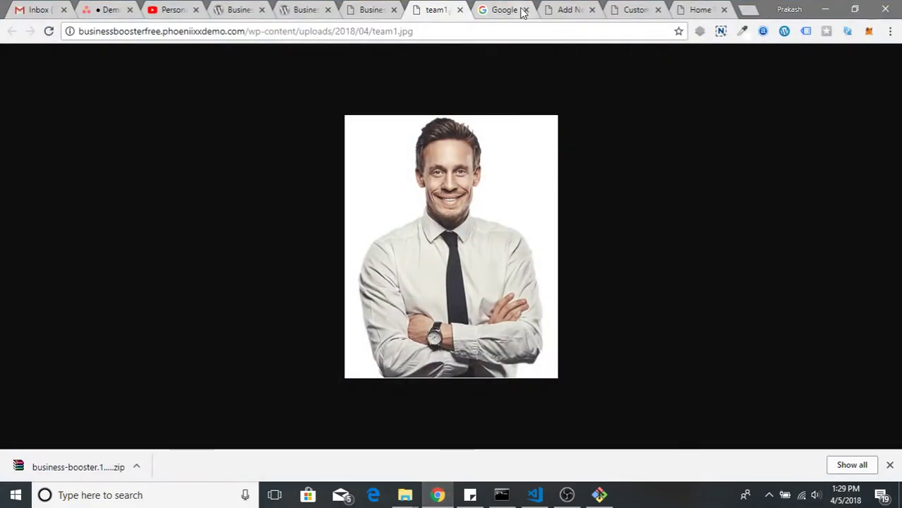
Upload team1.jpg from the Desktop and set it as the page's featured image
{"action": "left_click", "coordinate": [562, 14]}
{"action": "scroll", "coordinate": [790, 298], "scroll_direction": "down", "scroll_amount": 3}
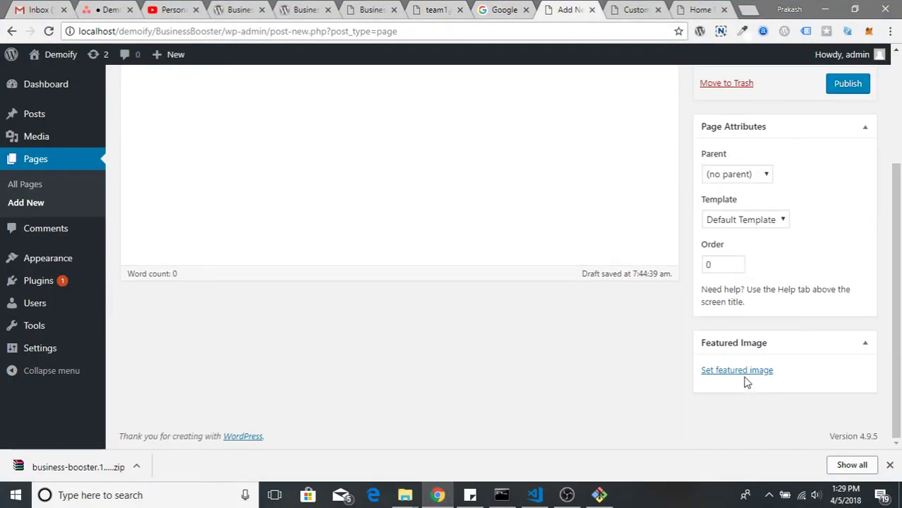
{"action": "left_click", "coordinate": [741, 374]}
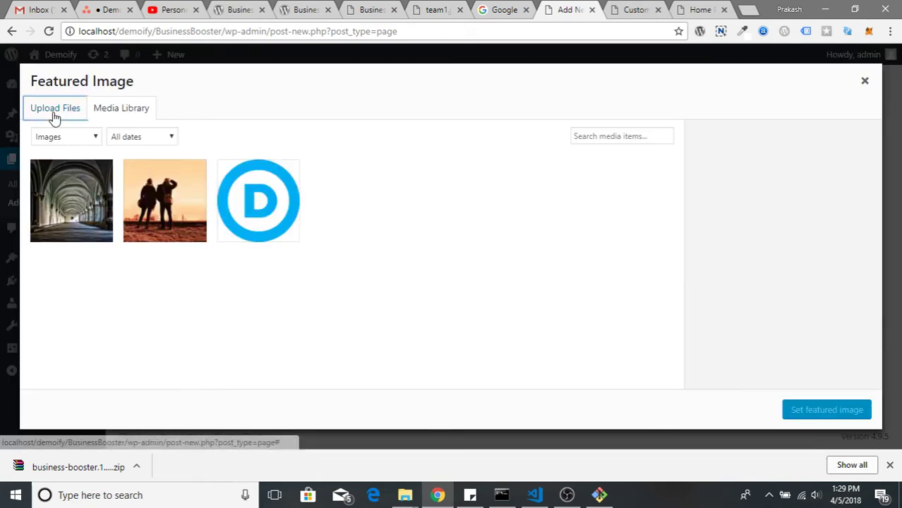
{"action": "left_click", "coordinate": [55, 111]}
{"action": "left_click", "coordinate": [448, 276]}
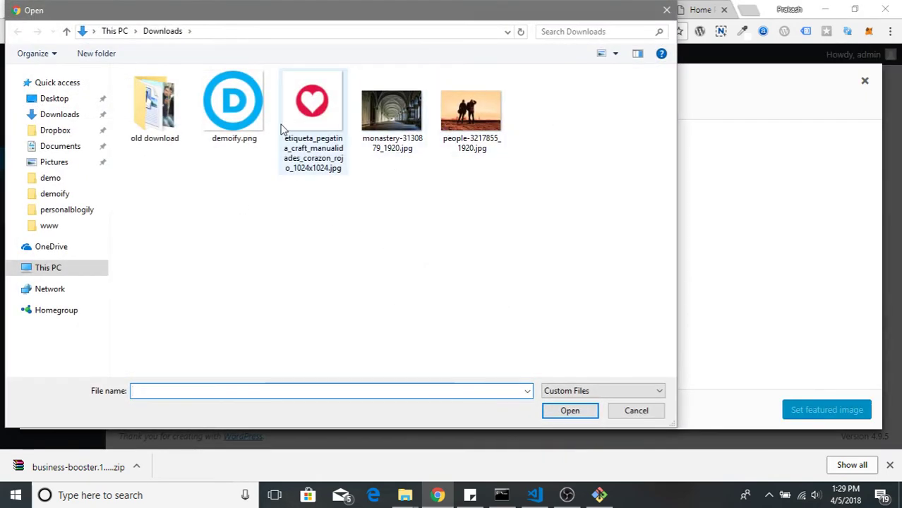
{"action": "left_click", "coordinate": [50, 101]}
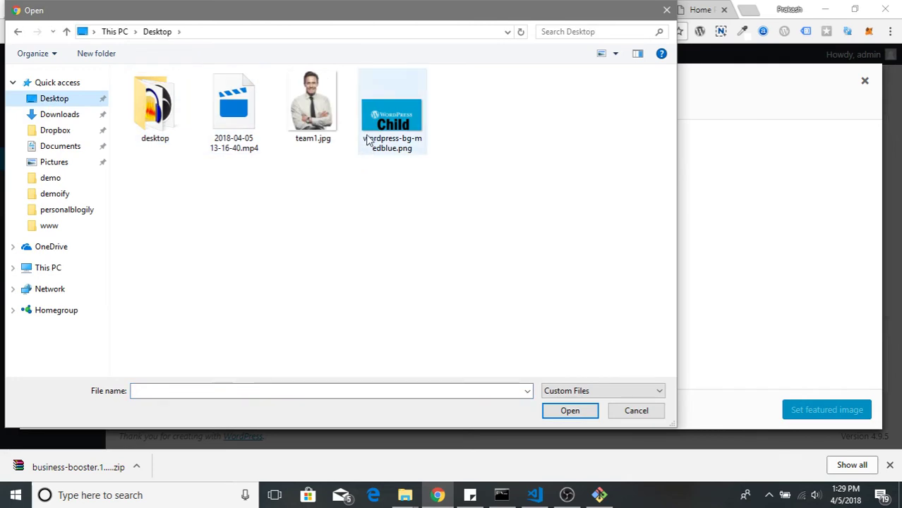
{"action": "double_click", "coordinate": [312, 105]}
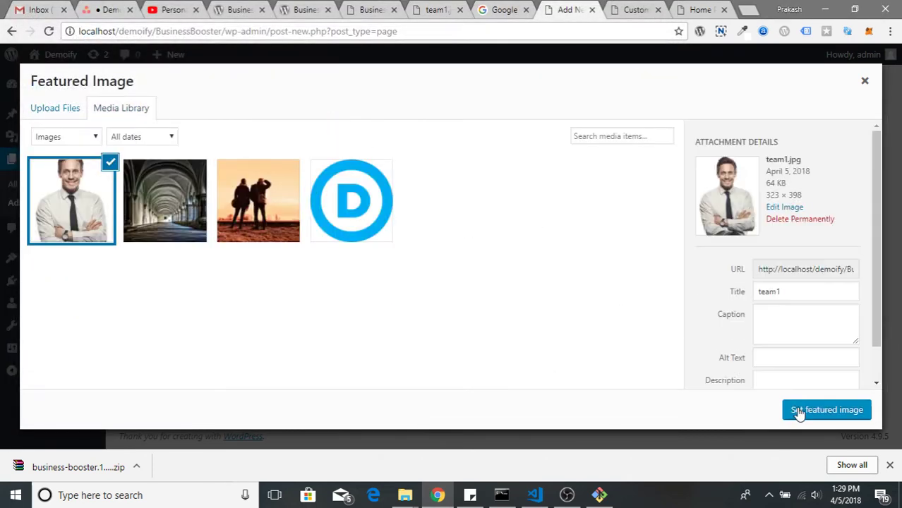
{"action": "left_click", "coordinate": [800, 412]}
{"action": "scroll", "coordinate": [677, 377], "scroll_direction": "up", "scroll_amount": 3}
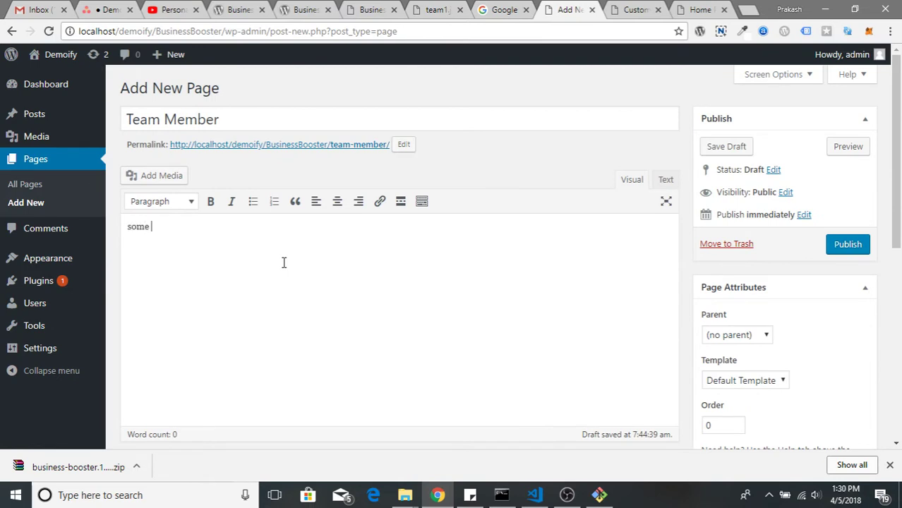
Publish the Team Member page and close the team1.jpg image tab
{"action": "left_click", "coordinate": [847, 244]}
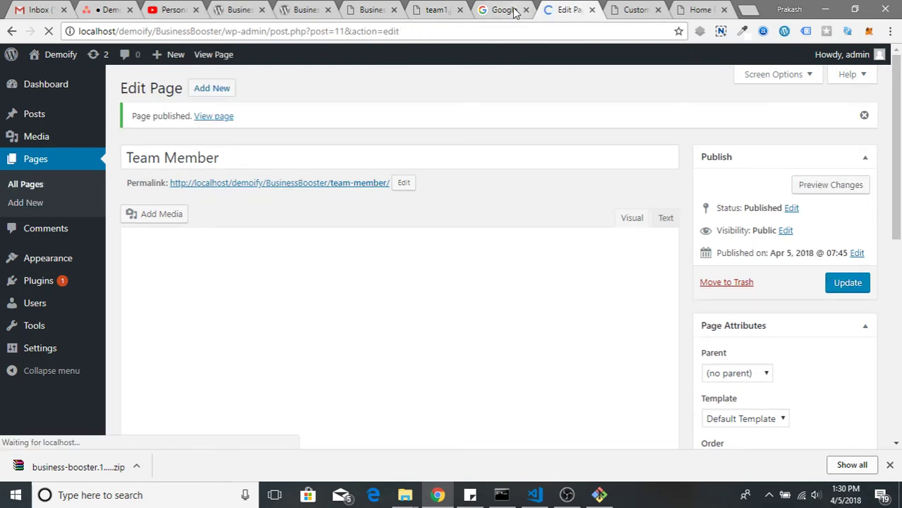
{"action": "left_click", "coordinate": [435, 10]}
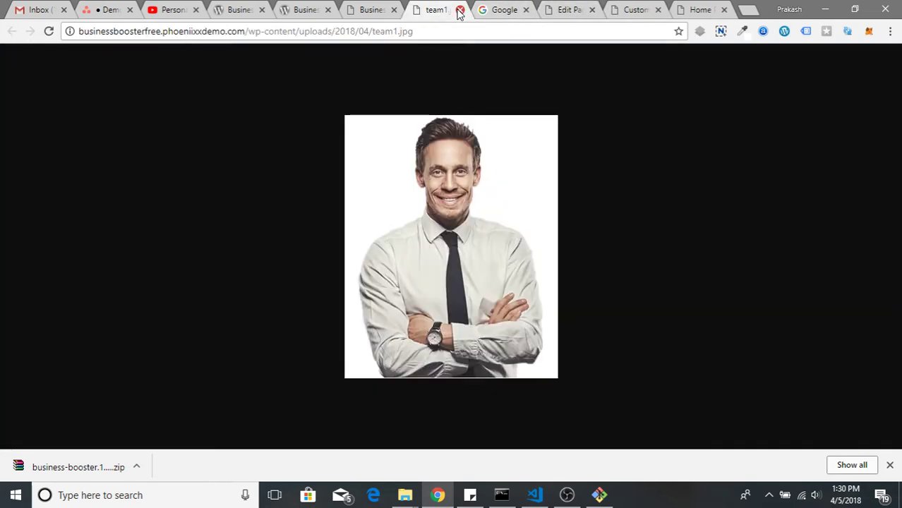
{"action": "left_click", "coordinate": [459, 10]}
{"action": "left_click", "coordinate": [369, 9]}
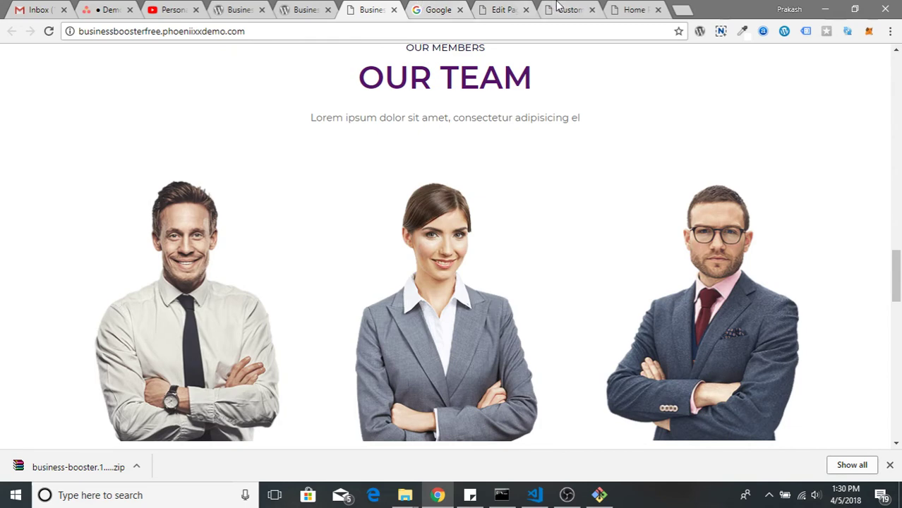
{"action": "left_click", "coordinate": [558, 7]}
Confirm Team Member 1 still uses Sample Page, then view the live home page's team section
{"action": "left_click", "coordinate": [123, 202]}
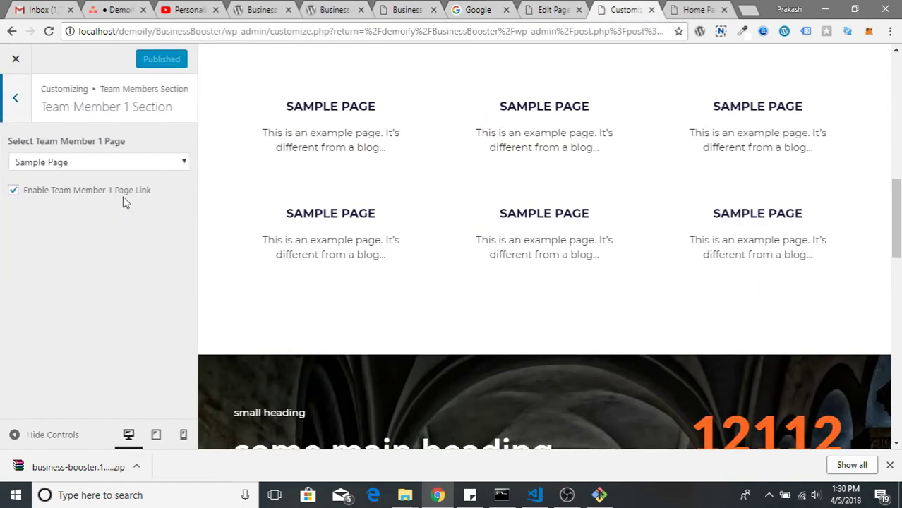
{"action": "left_click", "coordinate": [111, 165]}
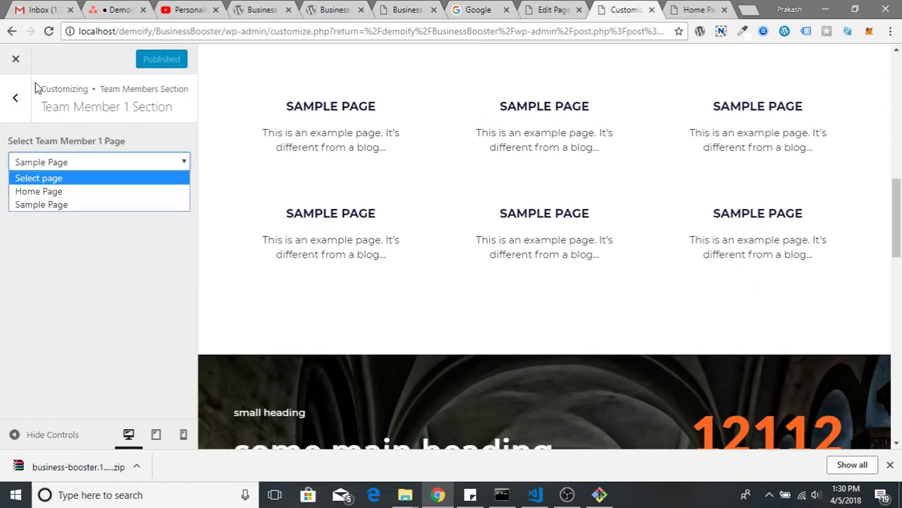
{"action": "left_click", "coordinate": [17, 63]}
{"action": "left_click", "coordinate": [259, 141]}
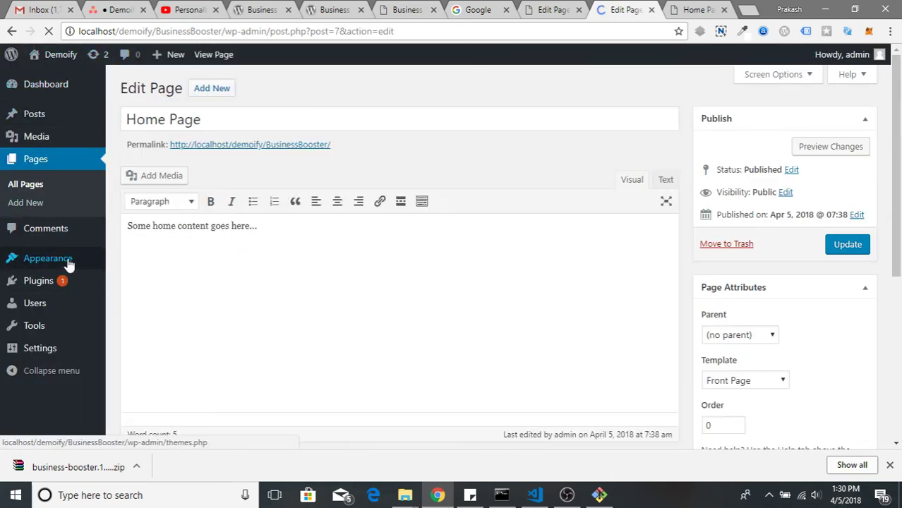
{"action": "left_click", "coordinate": [61, 56]}
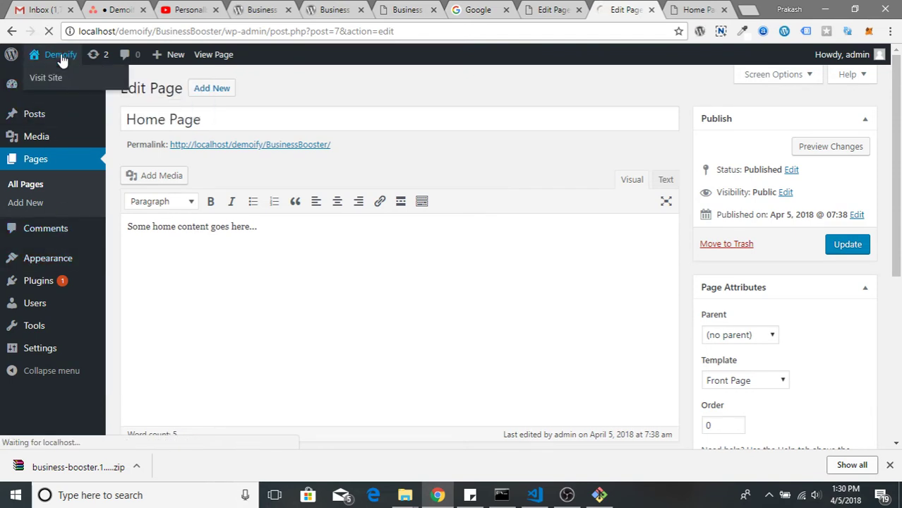
{"action": "scroll", "coordinate": [416, 254], "scroll_direction": "down", "scroll_amount": 15}
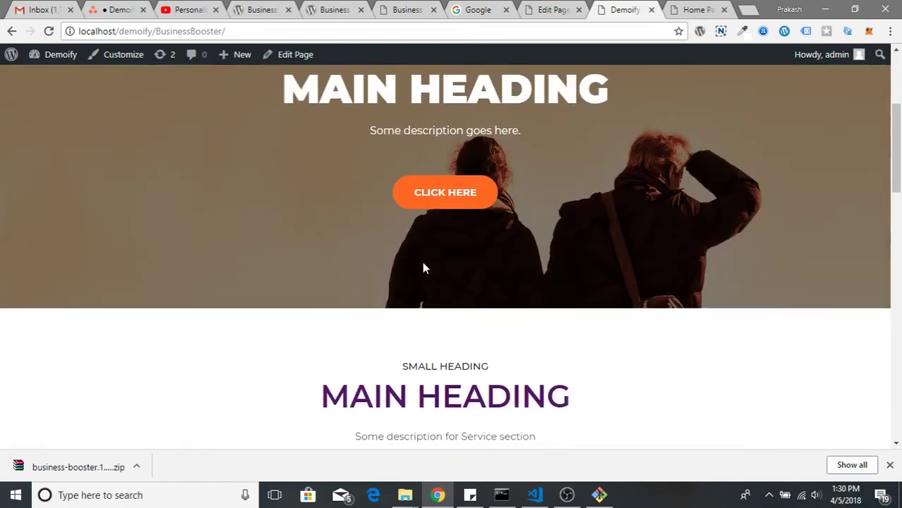
{"action": "scroll", "coordinate": [422, 272], "scroll_direction": "down", "scroll_amount": 5}
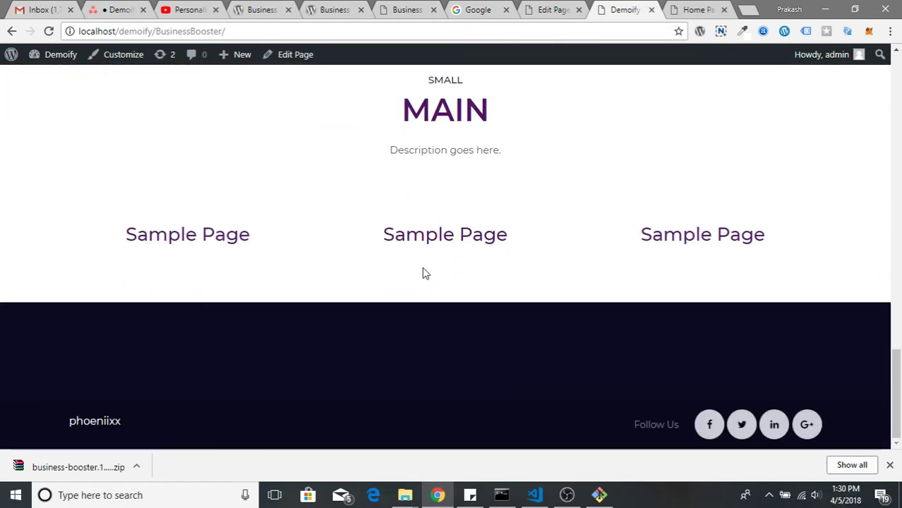
{"action": "scroll", "coordinate": [277, 56], "scroll_direction": "up", "scroll_amount": 1}
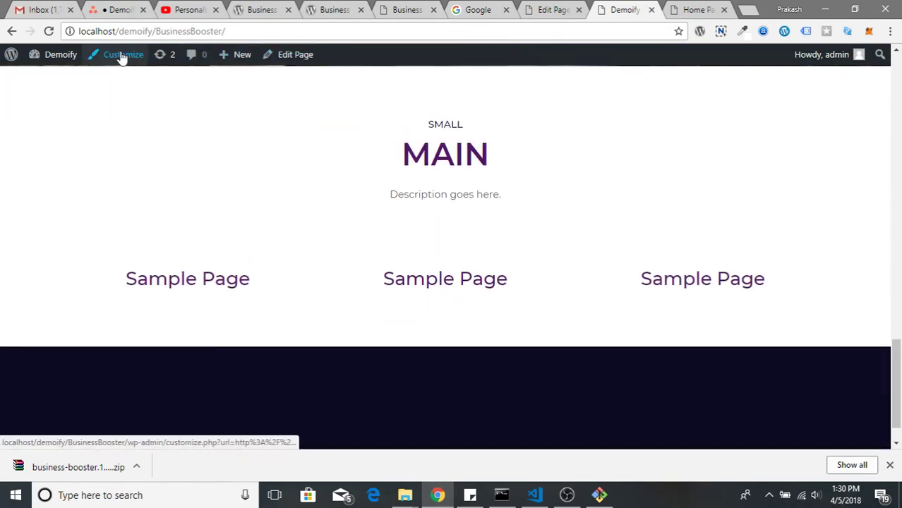
From the front end, open the Customizer and link Team Member 1 to the Team Member page
{"action": "left_click", "coordinate": [120, 55]}
{"action": "scroll", "coordinate": [211, 185], "scroll_direction": "up", "scroll_amount": 4}
{"action": "scroll", "coordinate": [212, 184], "scroll_direction": "up", "scroll_amount": 2}
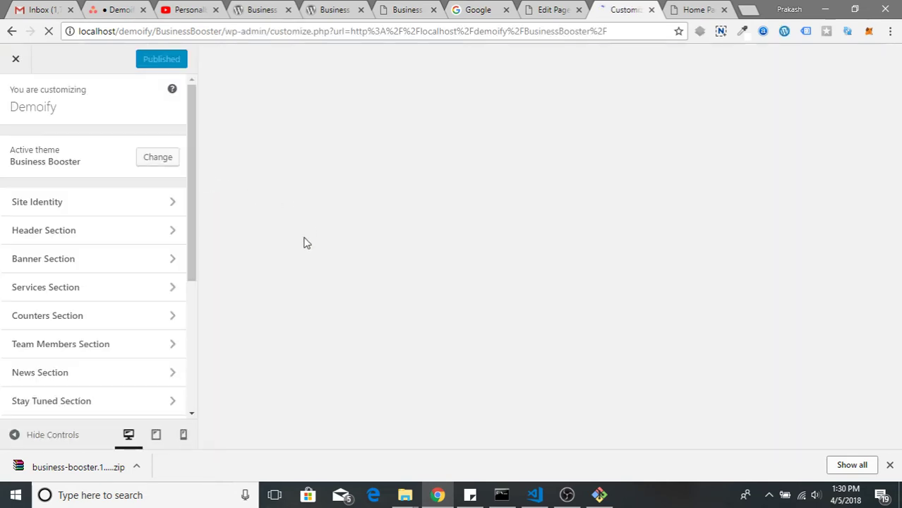
{"action": "scroll", "coordinate": [106, 310], "scroll_direction": "down", "scroll_amount": 1}
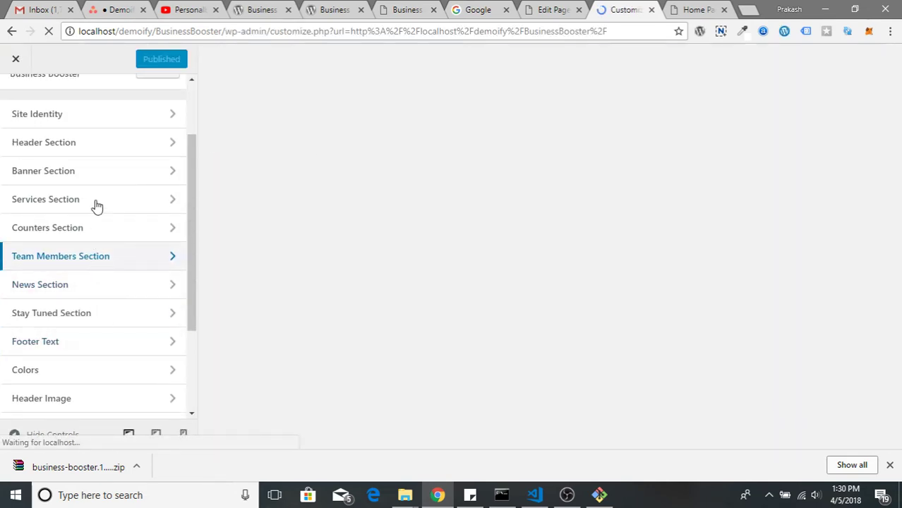
{"action": "left_click", "coordinate": [109, 256]}
{"action": "left_click", "coordinate": [113, 202]}
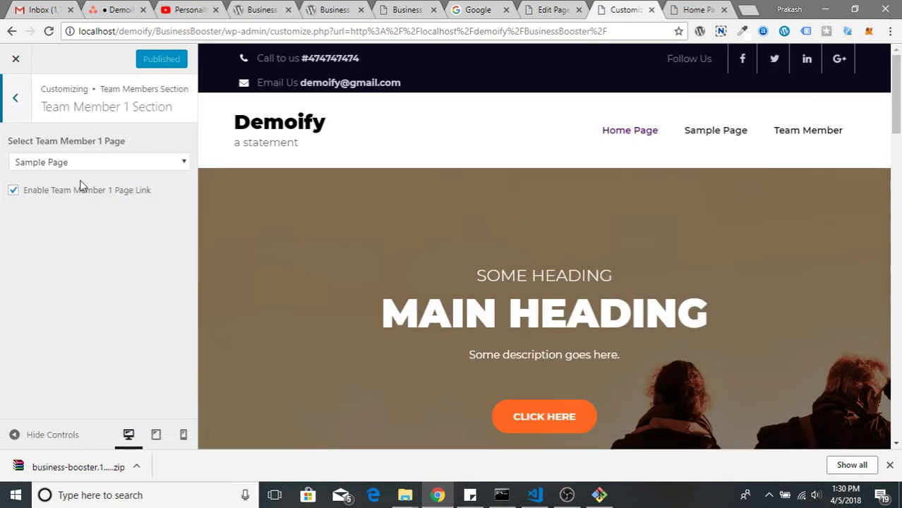
{"action": "left_click", "coordinate": [83, 164]}
{"action": "left_click", "coordinate": [90, 214]}
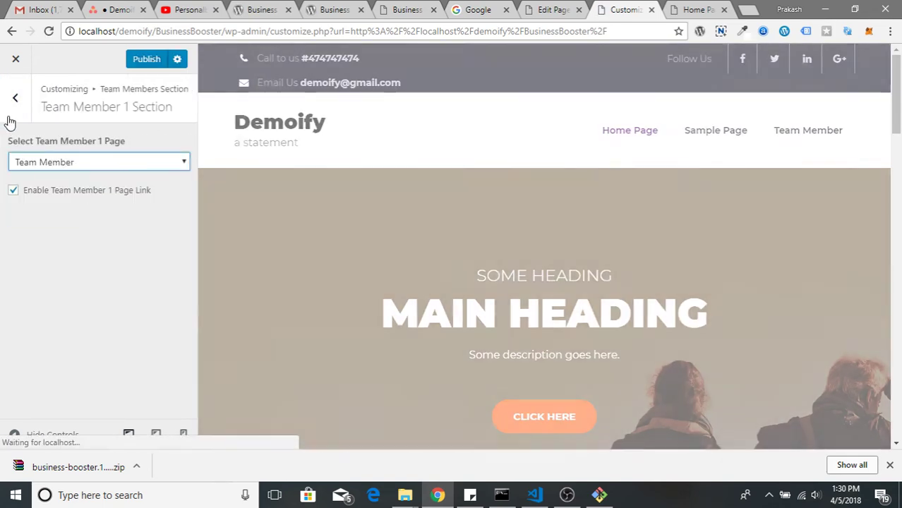
{"action": "left_click", "coordinate": [15, 97]}
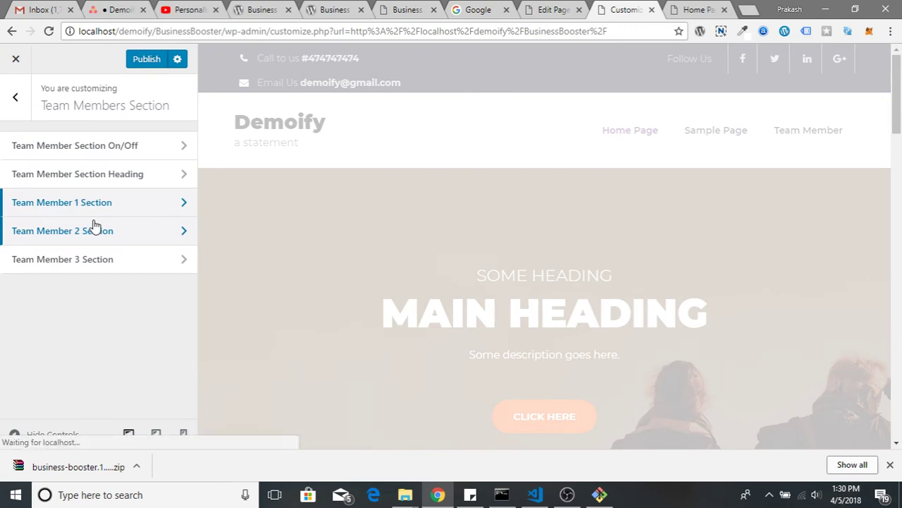
Link Team Members 2 and 3 to the Team Member page and check the preview cards
{"action": "left_click", "coordinate": [94, 225]}
{"action": "left_click", "coordinate": [92, 165]}
{"action": "left_click", "coordinate": [92, 212]}
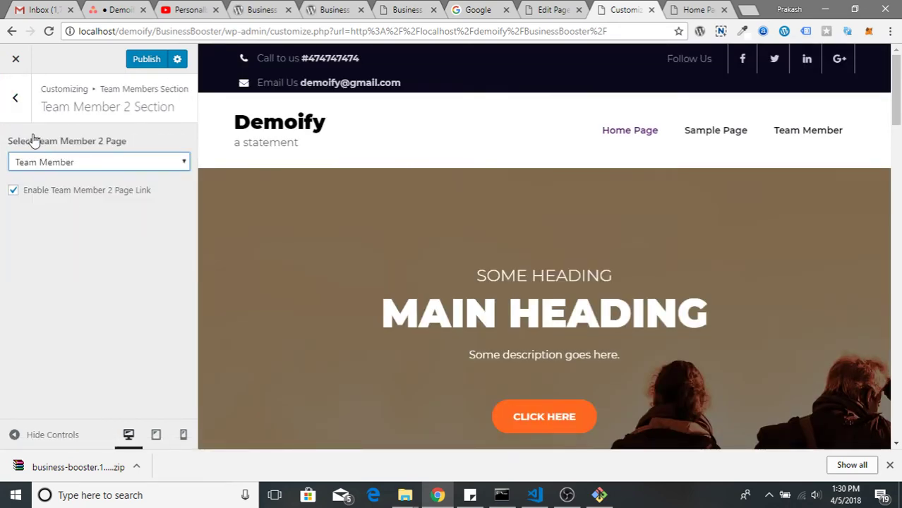
{"action": "left_click", "coordinate": [15, 97]}
{"action": "left_click", "coordinate": [94, 259]}
{"action": "left_click", "coordinate": [81, 167]}
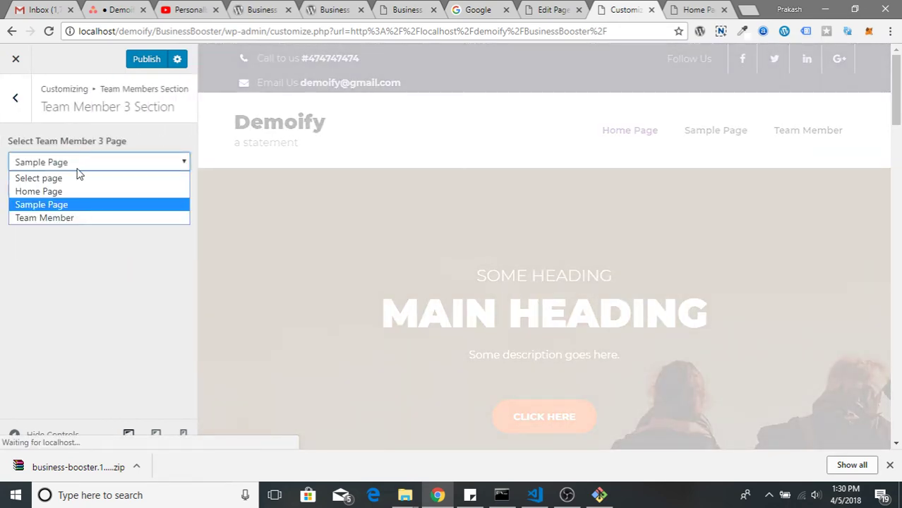
{"action": "left_click", "coordinate": [81, 216]}
{"action": "left_click", "coordinate": [29, 113]}
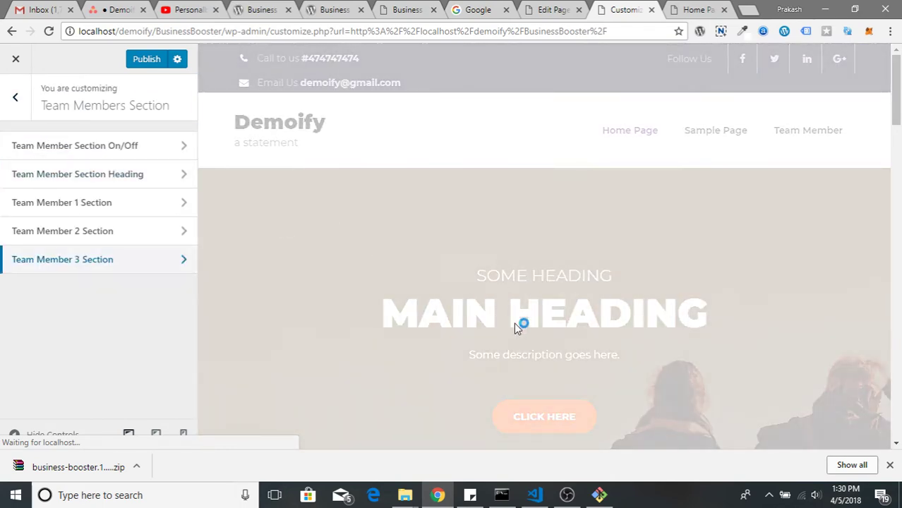
{"action": "scroll", "coordinate": [515, 324], "scroll_direction": "down", "scroll_amount": 15}
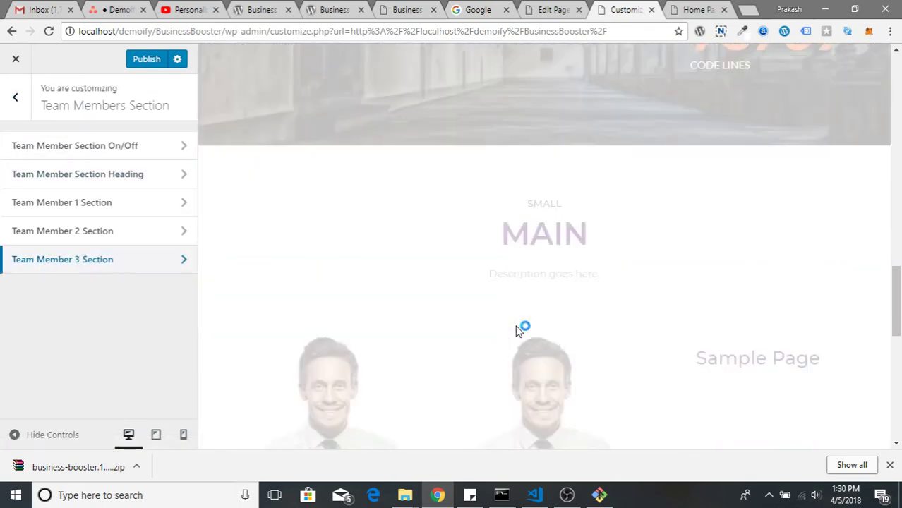
{"action": "scroll", "coordinate": [519, 331], "scroll_direction": "down", "scroll_amount": 3}
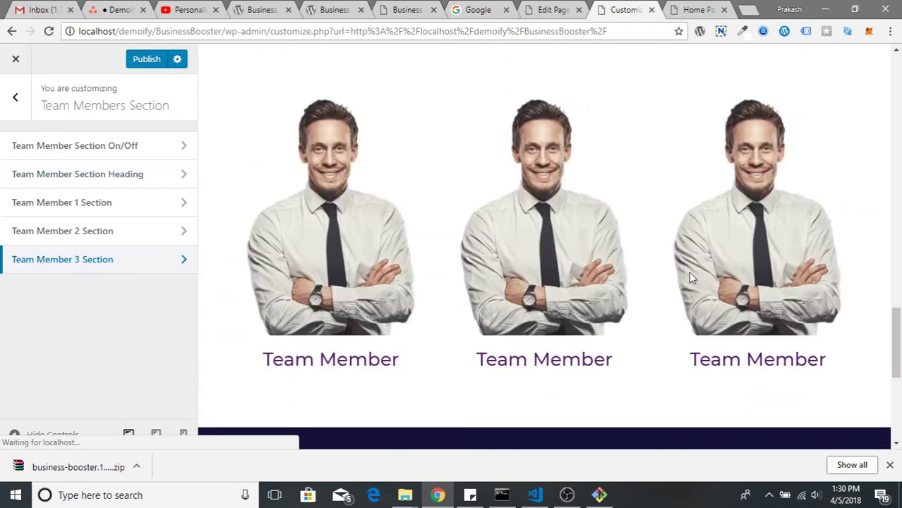
{"action": "scroll", "coordinate": [738, 346], "scroll_direction": "up", "scroll_amount": 3}
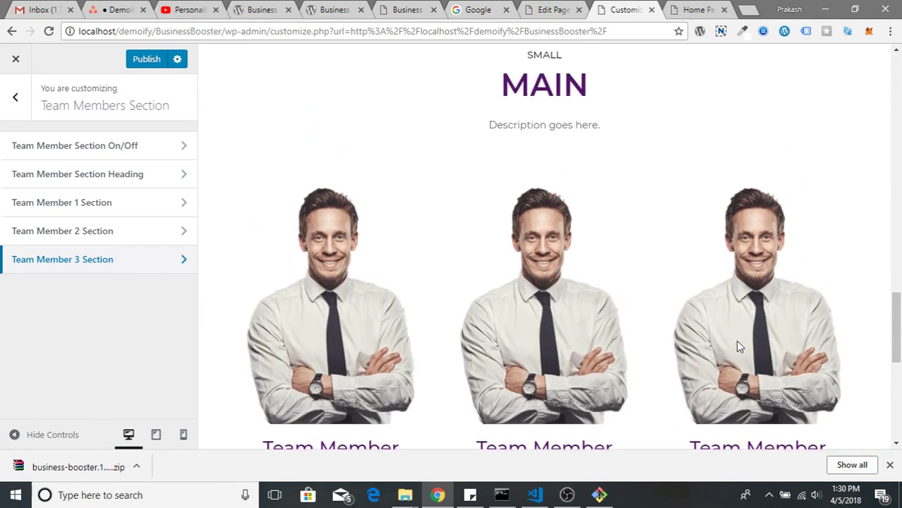
{"action": "left_click_drag", "start_coordinate": [492, 187], "coordinate": [604, 268]}
{"action": "scroll", "coordinate": [764, 315], "scroll_direction": "down", "scroll_amount": 8}
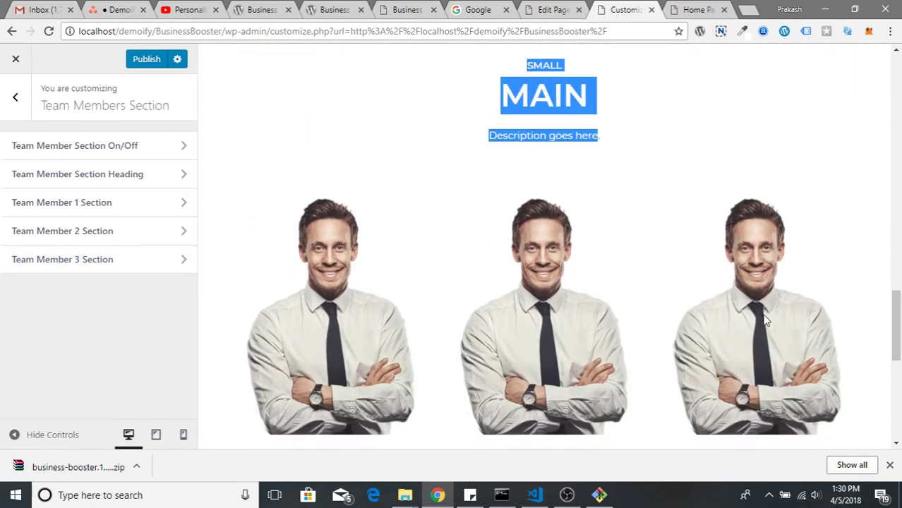
{"action": "scroll", "coordinate": [330, 345], "scroll_direction": "down", "scroll_amount": 1}
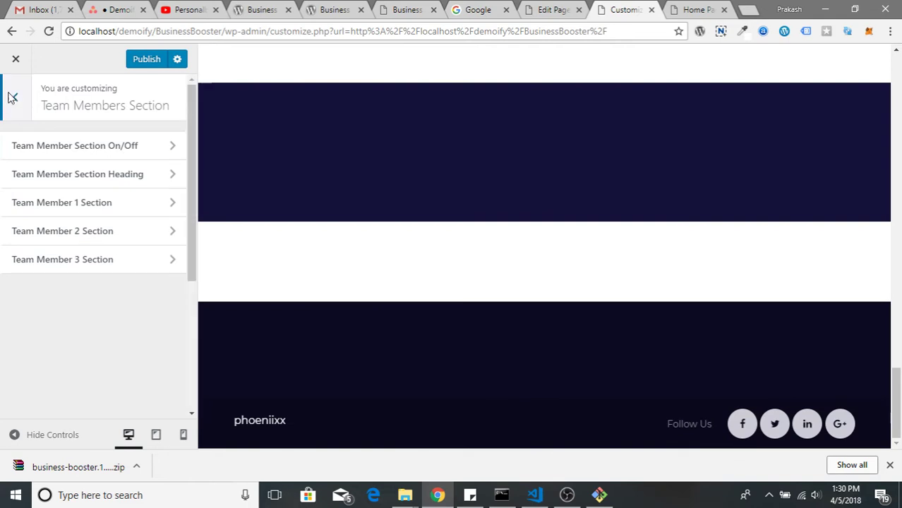
Turn the News Section on with the two-people Media Library photo as background
{"action": "left_click", "coordinate": [11, 97]}
{"action": "left_click", "coordinate": [108, 289]}
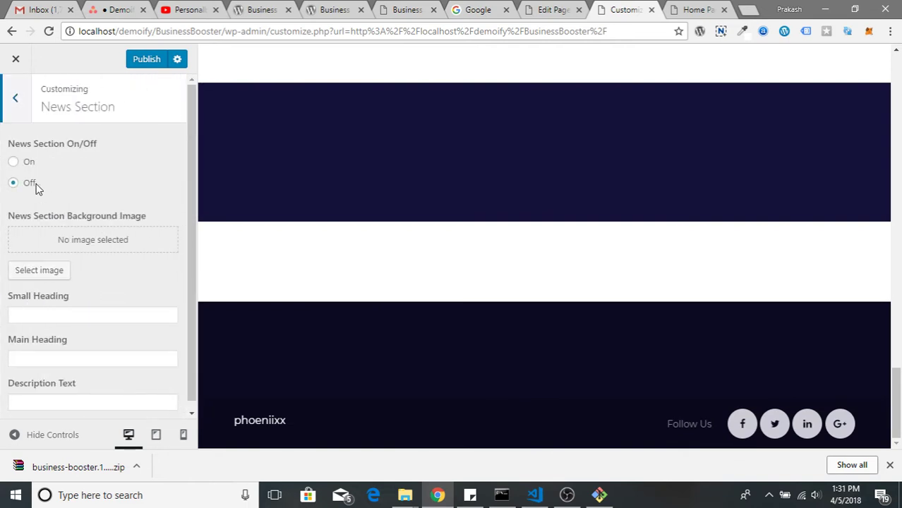
{"action": "left_click", "coordinate": [13, 162]}
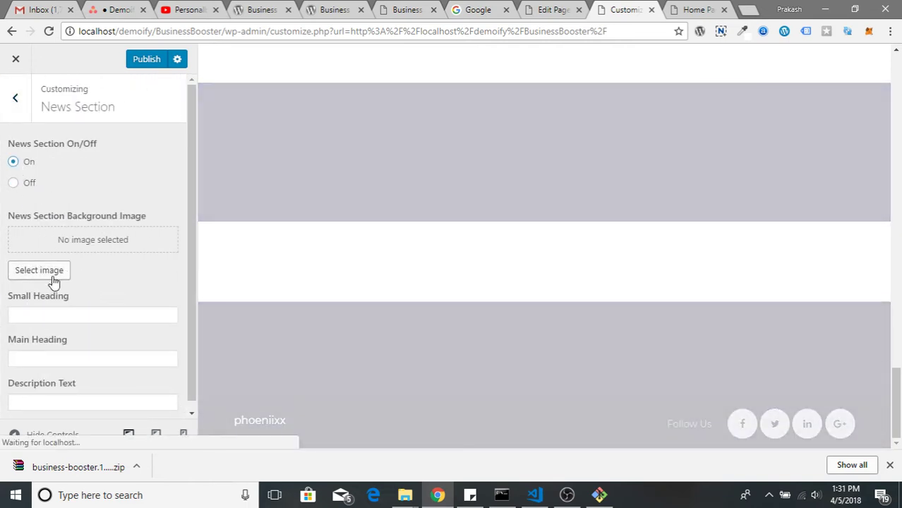
{"action": "left_click", "coordinate": [42, 269]}
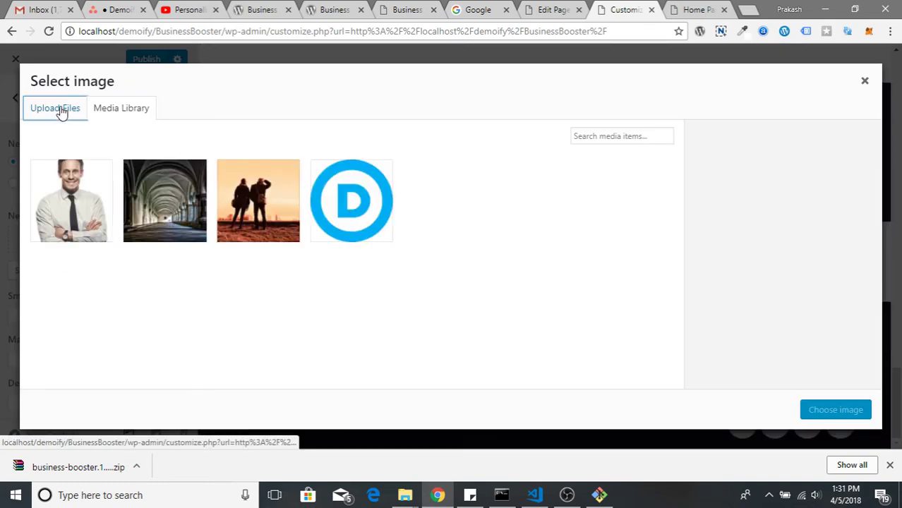
{"action": "left_click", "coordinate": [57, 109]}
{"action": "left_click", "coordinate": [117, 110]}
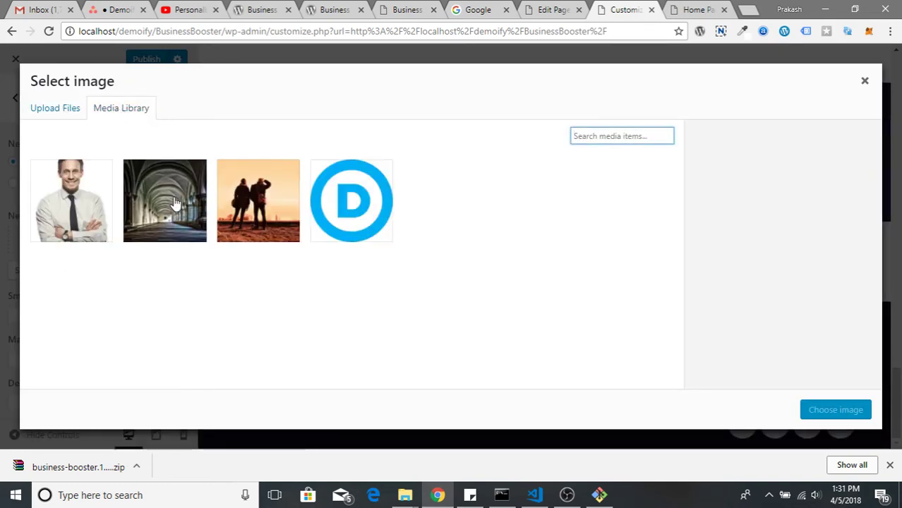
{"action": "left_click", "coordinate": [248, 205]}
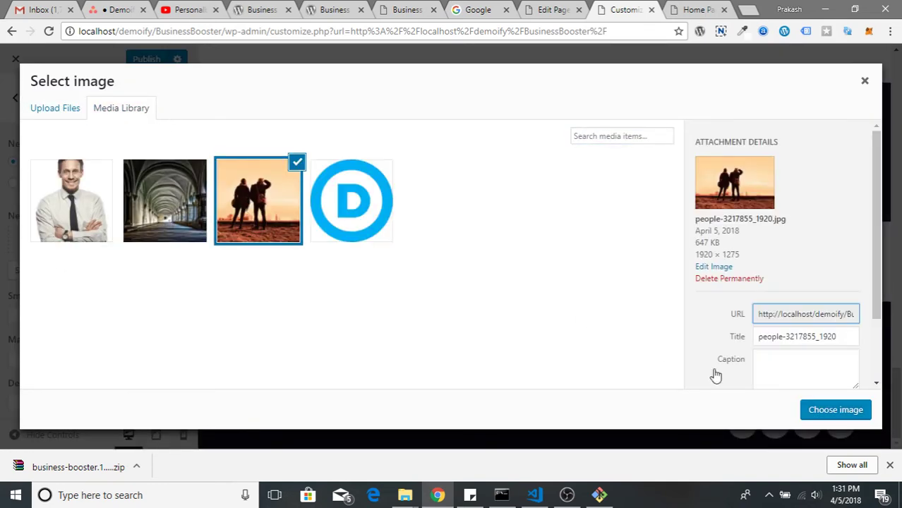
{"action": "left_click", "coordinate": [834, 410]}
Set the News headings to Small / main with description 'Description goes here...'
{"action": "scroll", "coordinate": [134, 328], "scroll_direction": "down", "scroll_amount": 2}
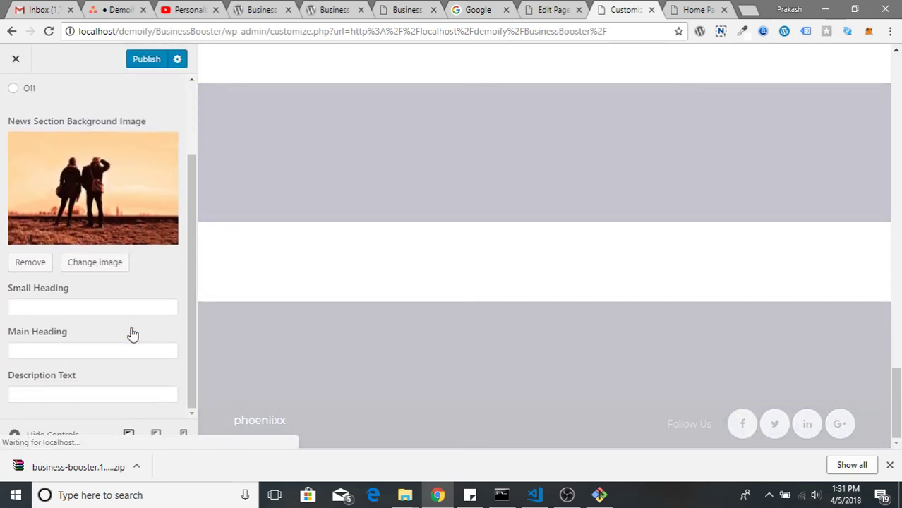
{"action": "left_click", "coordinate": [61, 308]}
{"action": "type", "text": "S"}
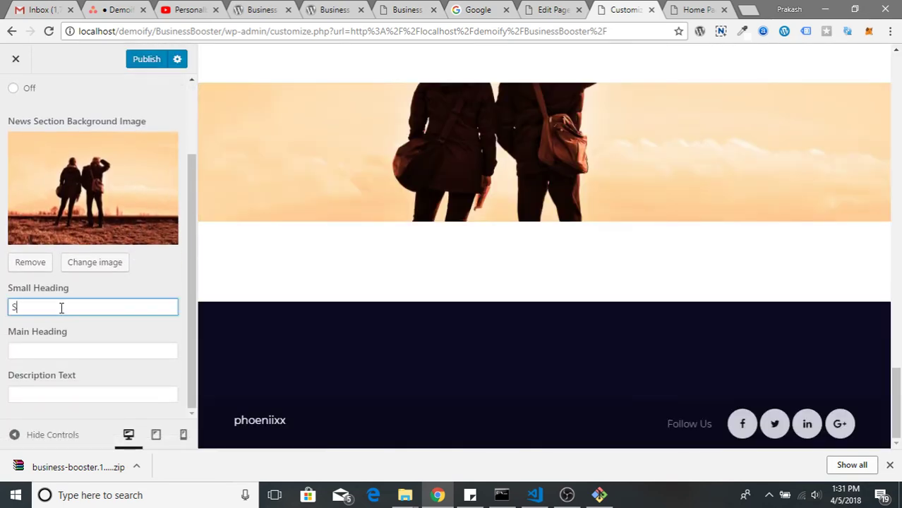
{"action": "type", "text": "mall"}
{"action": "key", "text": "Tab"}
{"action": "type", "text": "ma"}
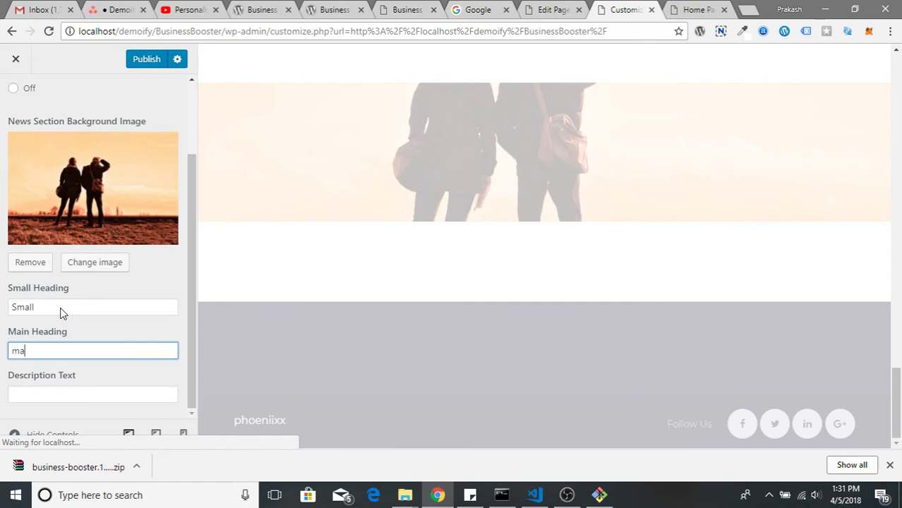
{"action": "type", "text": "in"}
{"action": "key", "text": "Tab"}
{"action": "type", "text": "D"}
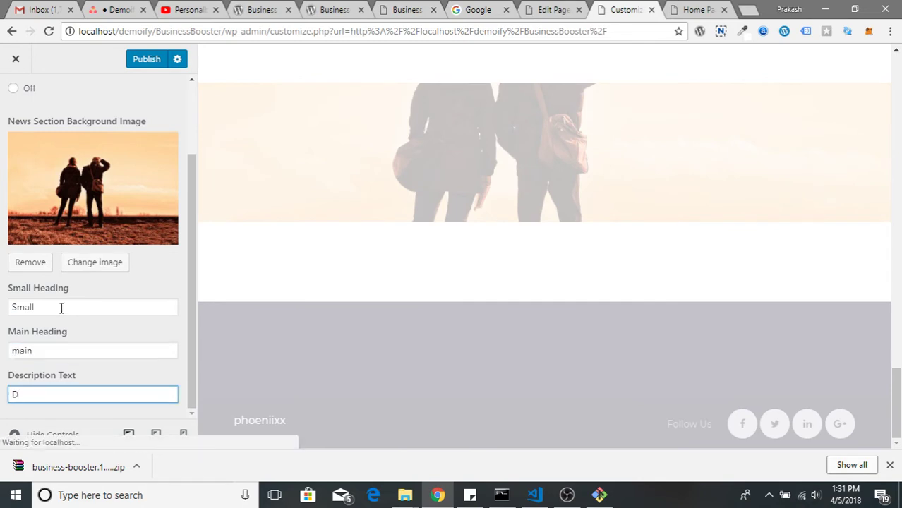
{"action": "type", "text": "escrip"}
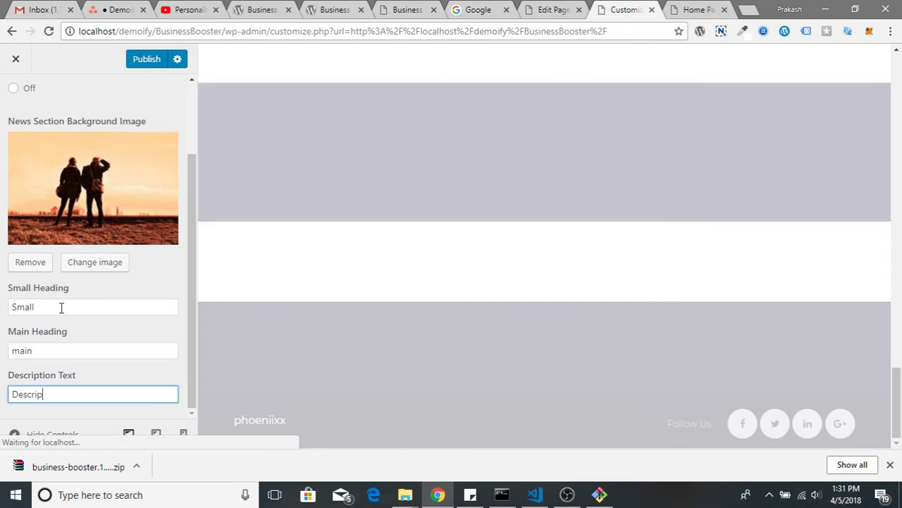
{"action": "type", "text": "tion goes here....."}
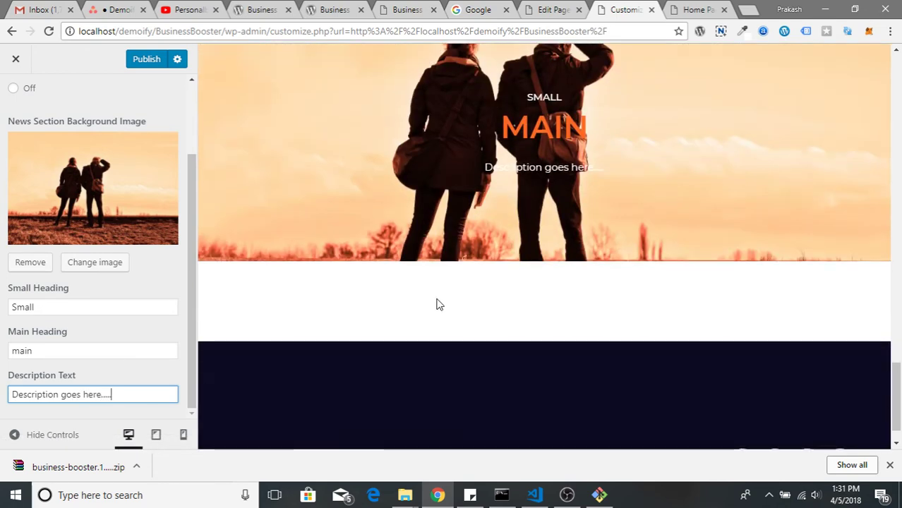
{"action": "scroll", "coordinate": [14, 102], "scroll_direction": "up", "scroll_amount": 3}
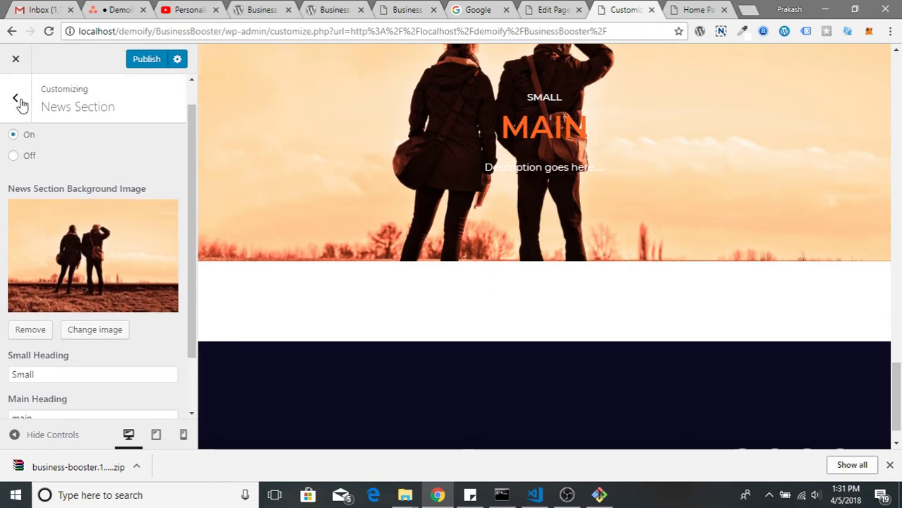
Turn the Stay Tuned Section on with heading 'heading', button text 'button' and link '#'
{"action": "left_click", "coordinate": [17, 102]}
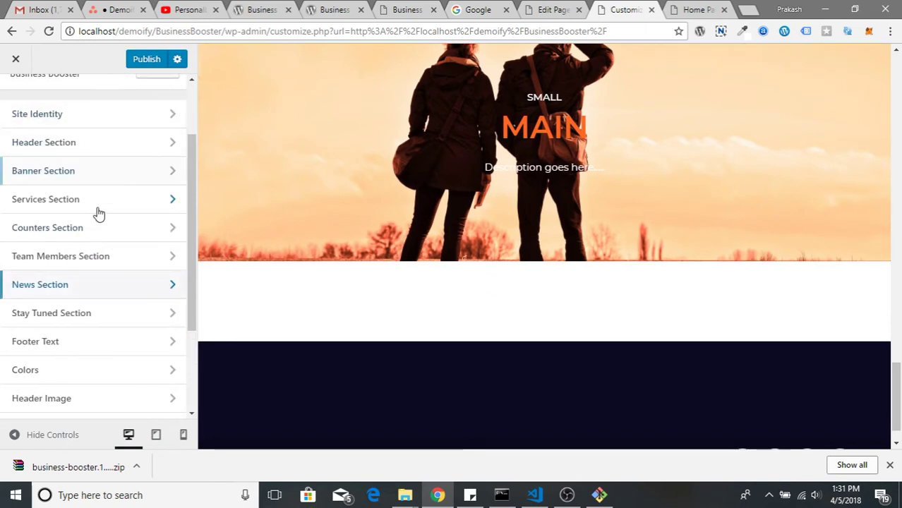
{"action": "left_click", "coordinate": [102, 318]}
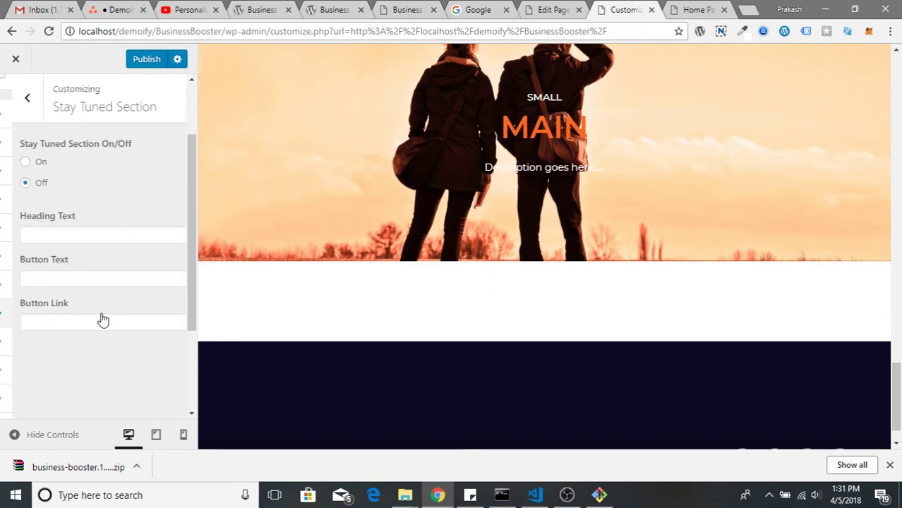
{"action": "left_click", "coordinate": [19, 164]}
{"action": "left_click", "coordinate": [55, 236]}
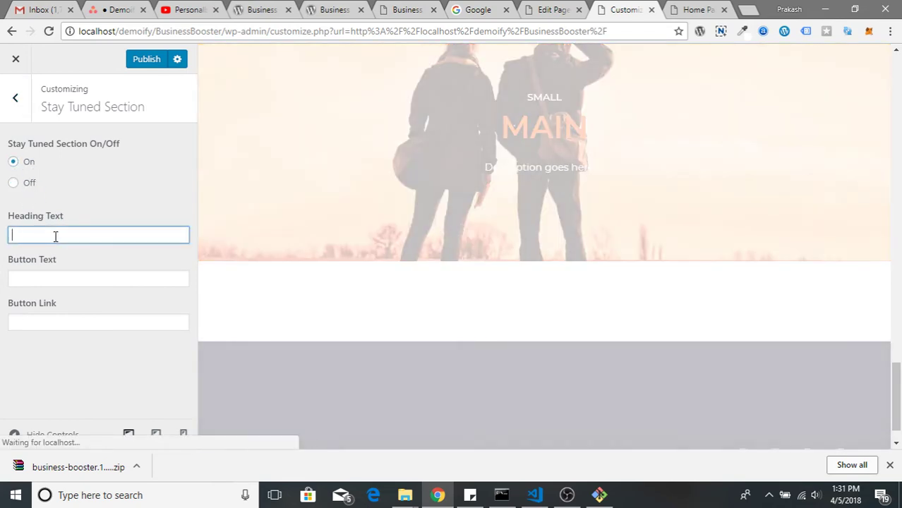
{"action": "type", "text": "heading"}
{"action": "key", "text": "Tab"}
{"action": "type", "text": "button"}
{"action": "key", "text": "Tab"}
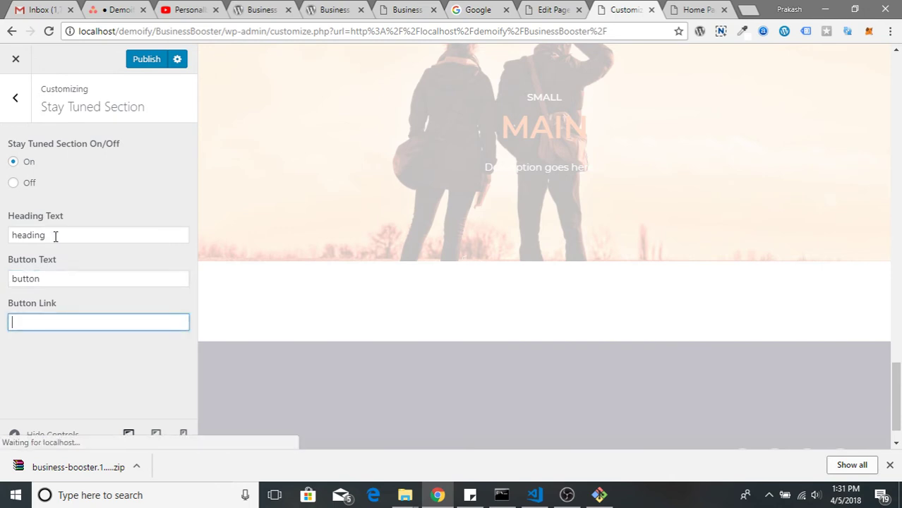
{"action": "type", "text": "#"}
{"action": "left_click", "coordinate": [16, 98]}
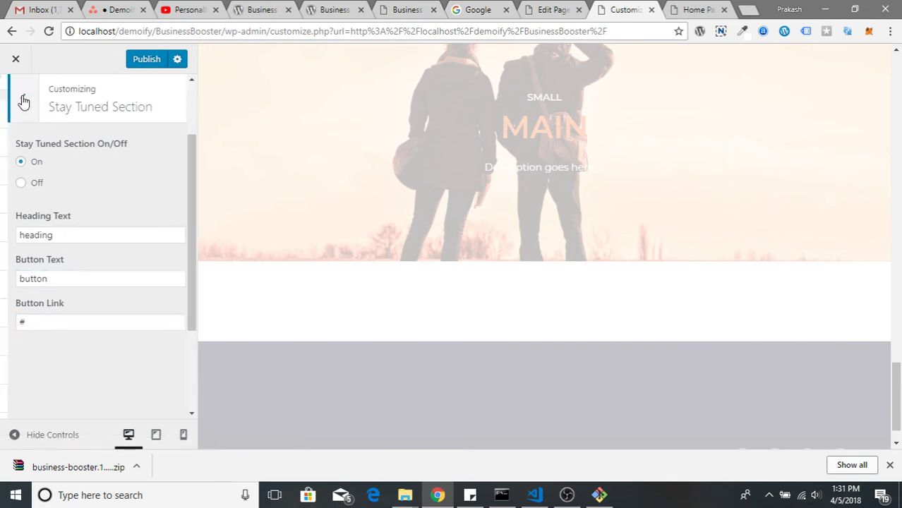
Scroll the preview to the Stay Tuned strip and select part of its HEADING text
{"action": "scroll", "coordinate": [118, 349], "scroll_direction": "down", "scroll_amount": 2}
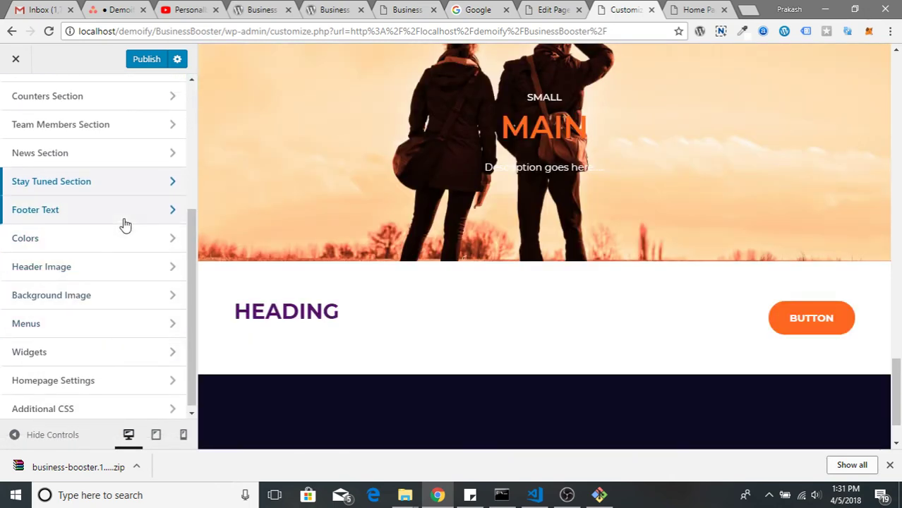
{"action": "scroll", "coordinate": [437, 299], "scroll_direction": "down", "scroll_amount": 1}
{"action": "left_click_drag", "start_coordinate": [252, 239], "coordinate": [427, 252]}
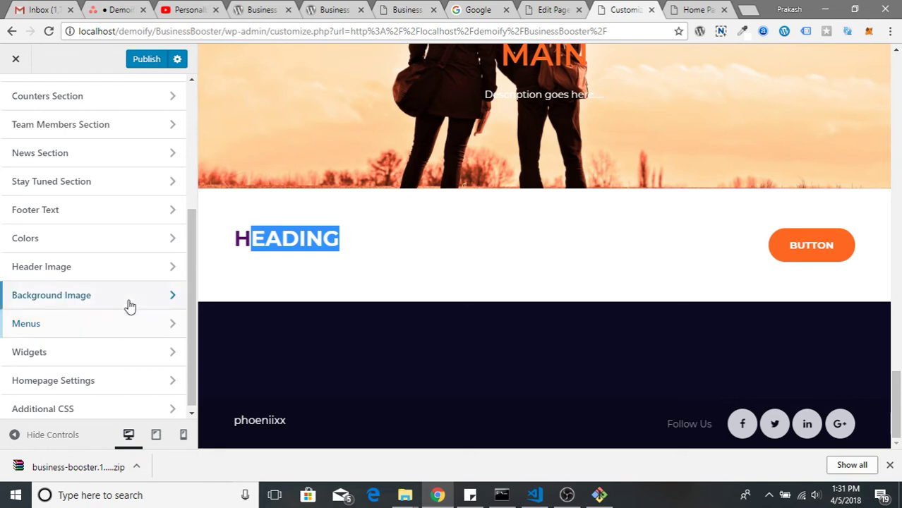
Look through the Header Image and Background Image settings, then open Menus
{"action": "left_click", "coordinate": [130, 266]}
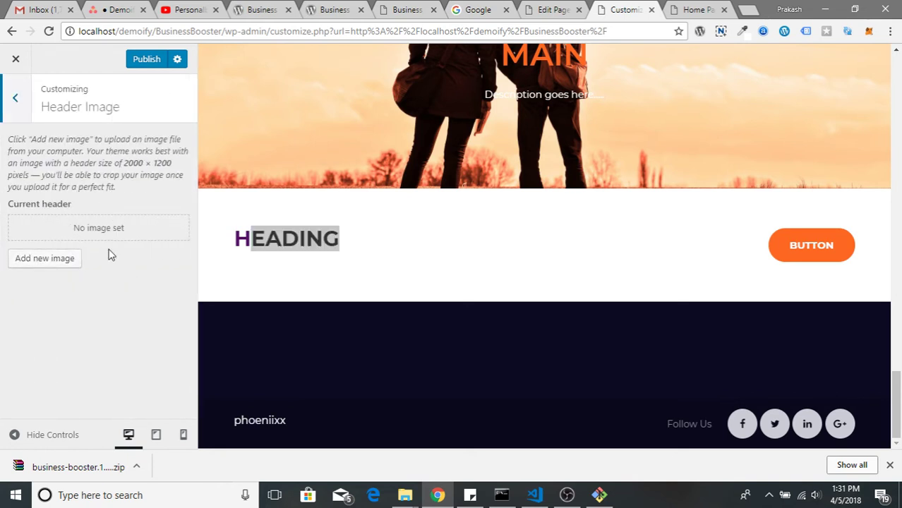
{"action": "left_click", "coordinate": [16, 100]}
{"action": "left_click", "coordinate": [91, 297]}
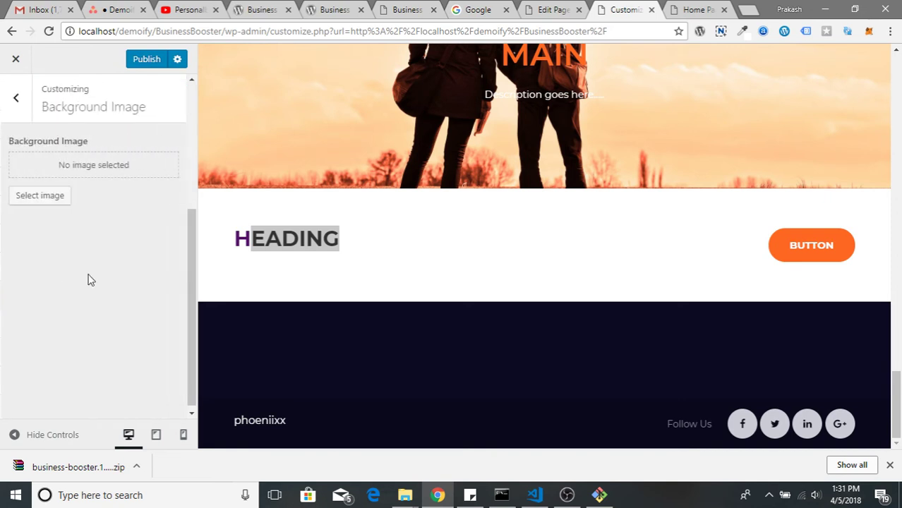
{"action": "left_click", "coordinate": [15, 98]}
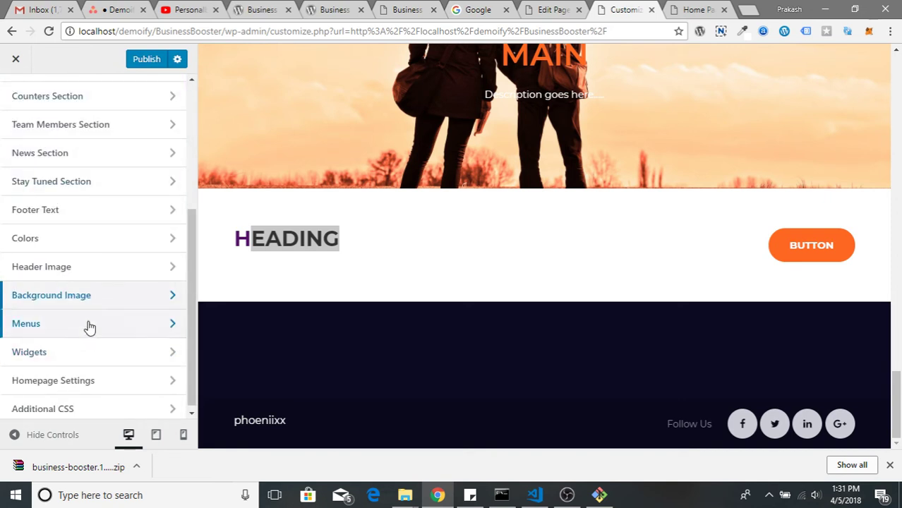
{"action": "left_click", "coordinate": [88, 324]}
Create a new menu named 'Top menu' in the Primary location
{"action": "left_click", "coordinate": [151, 264]}
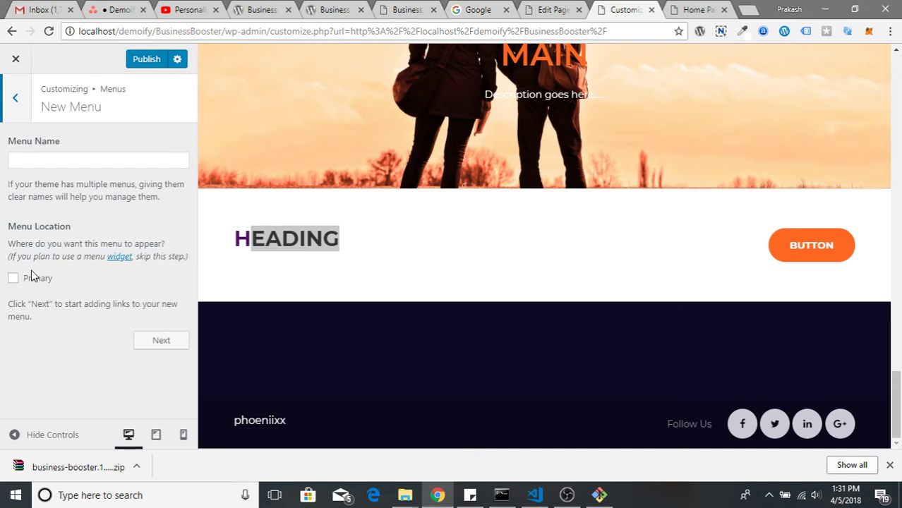
{"action": "left_click", "coordinate": [98, 160]}
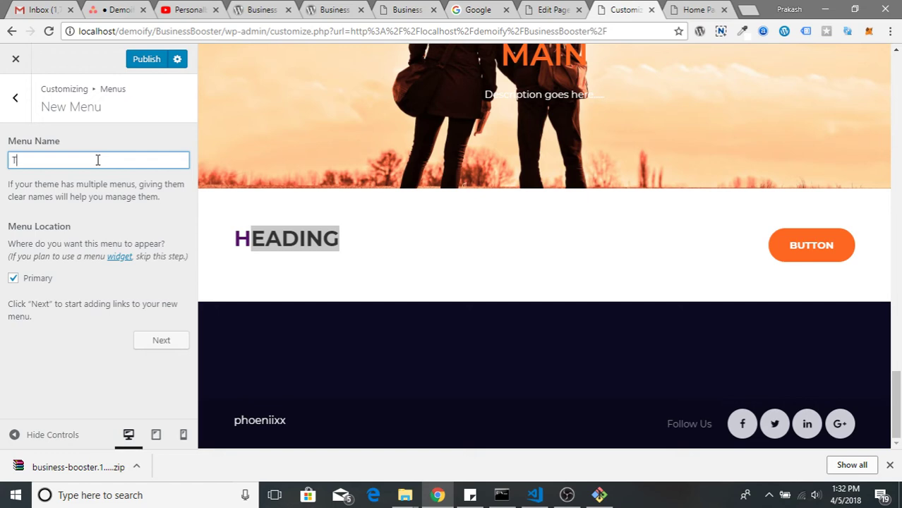
{"action": "left_click", "coordinate": [151, 340]}
Add Home, Team Member, Home Page, Sample Page and a '#' Contact Us custom link
{"action": "left_click", "coordinate": [150, 243]}
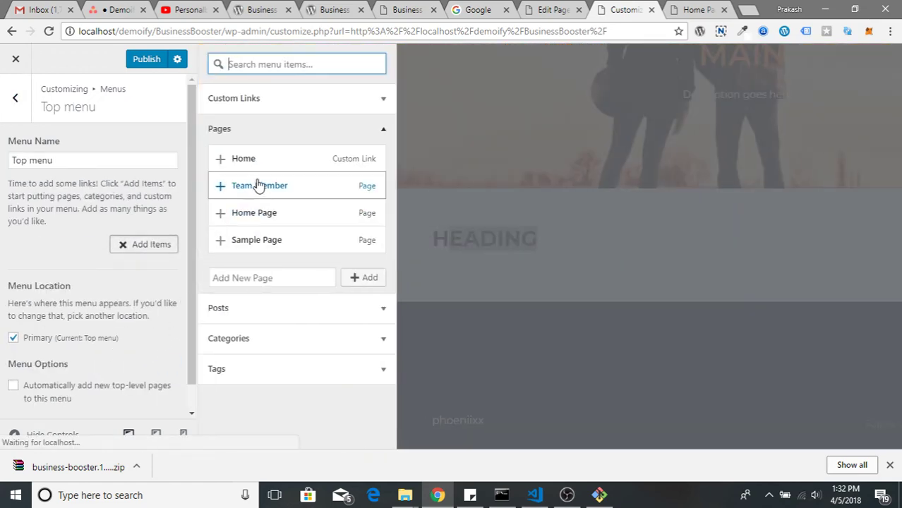
{"action": "left_click", "coordinate": [279, 163]}
{"action": "left_click", "coordinate": [279, 197]}
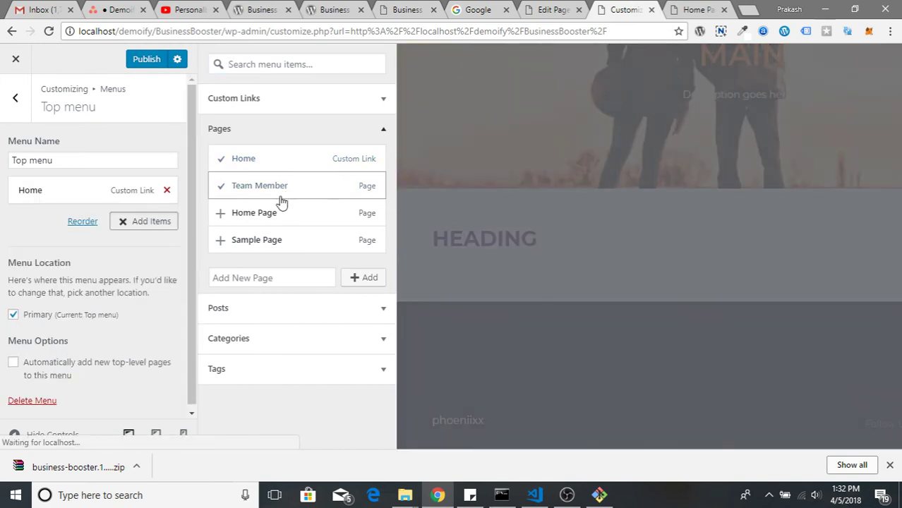
{"action": "left_click", "coordinate": [273, 220]}
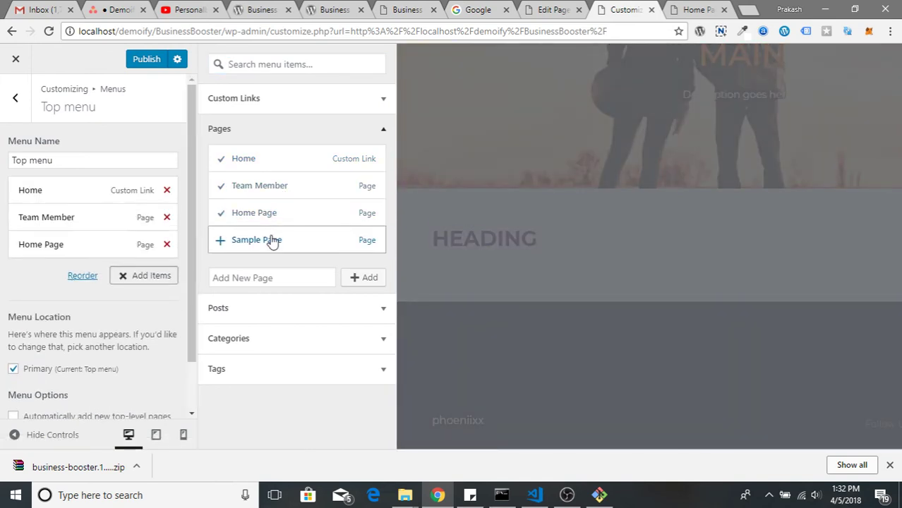
{"action": "left_click", "coordinate": [267, 246]}
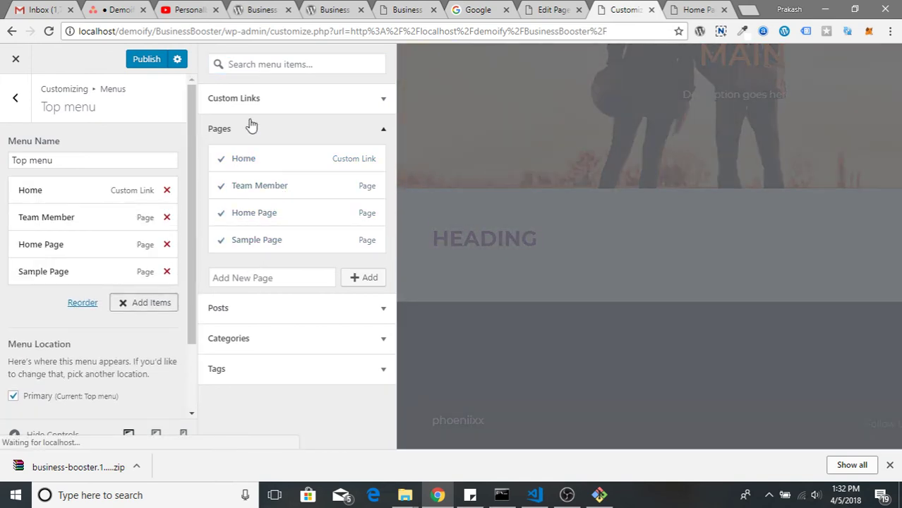
{"action": "left_click", "coordinate": [269, 107]}
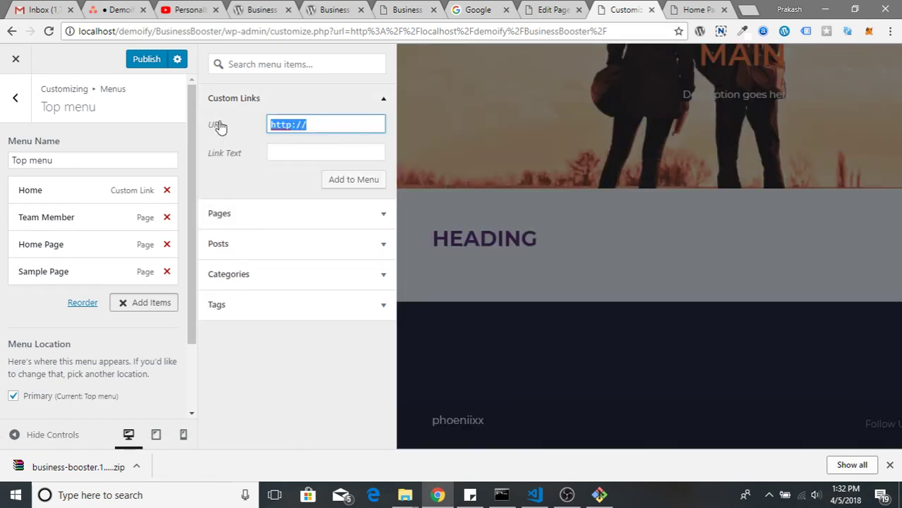
{"action": "type", "text": "#"}
{"action": "key", "text": "Tab"}
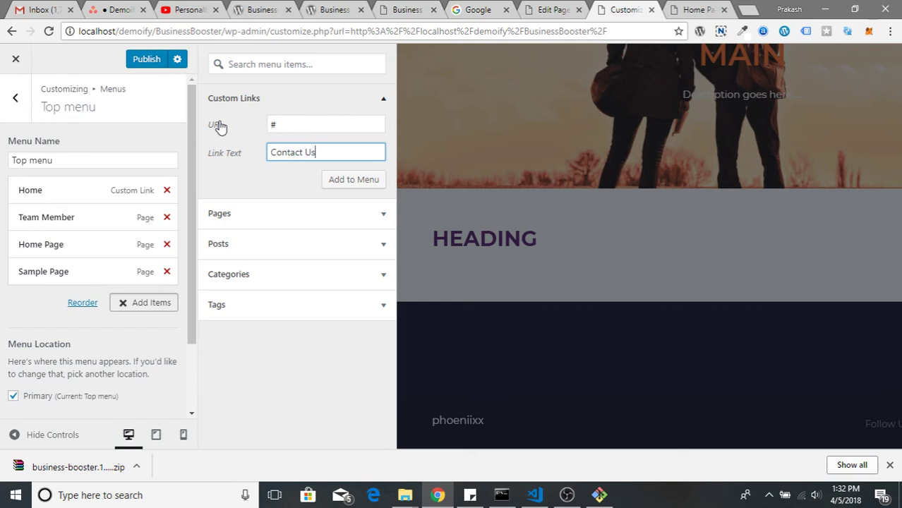
{"action": "left_click", "coordinate": [352, 182]}
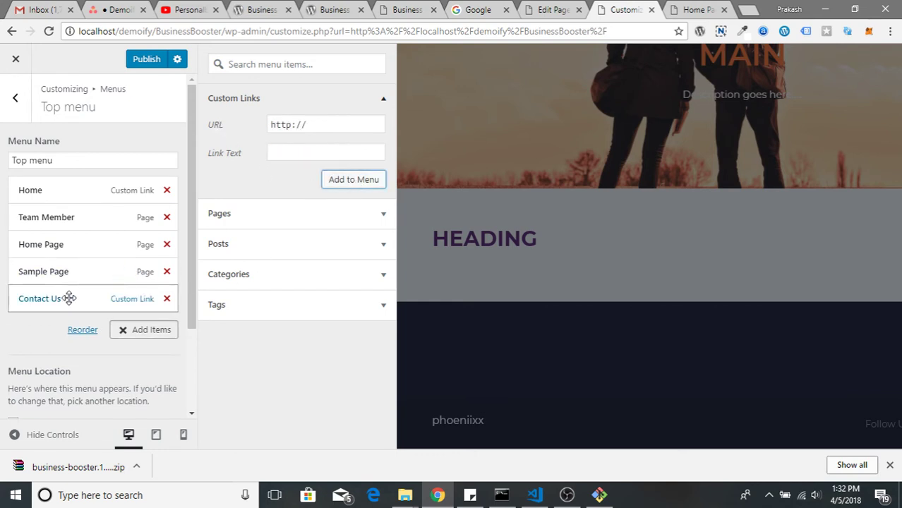
Reopen Top menu, nest Team Member under Home, then move it back to top level
{"action": "scroll", "coordinate": [137, 381], "scroll_direction": "down", "scroll_amount": 3}
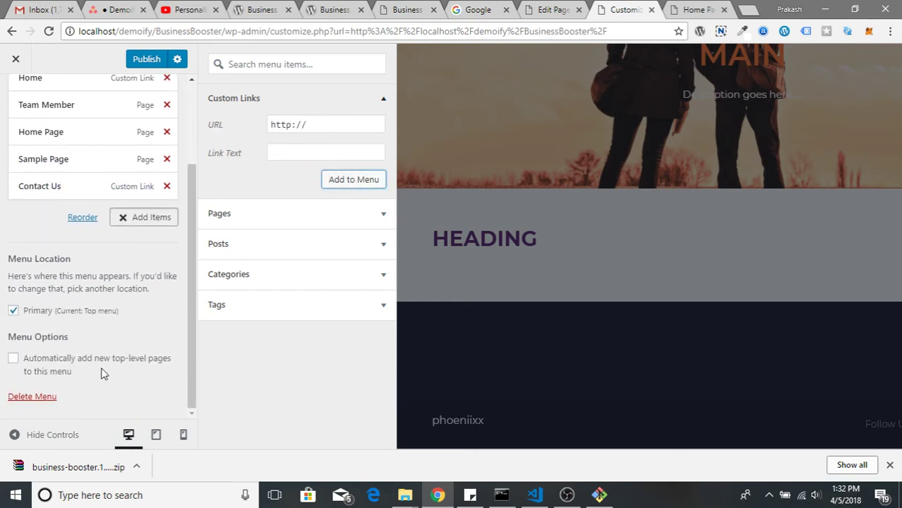
{"action": "scroll", "coordinate": [33, 155], "scroll_direction": "up", "scroll_amount": 3}
{"action": "left_click", "coordinate": [15, 96]}
{"action": "scroll", "coordinate": [480, 240], "scroll_direction": "down", "scroll_amount": 5}
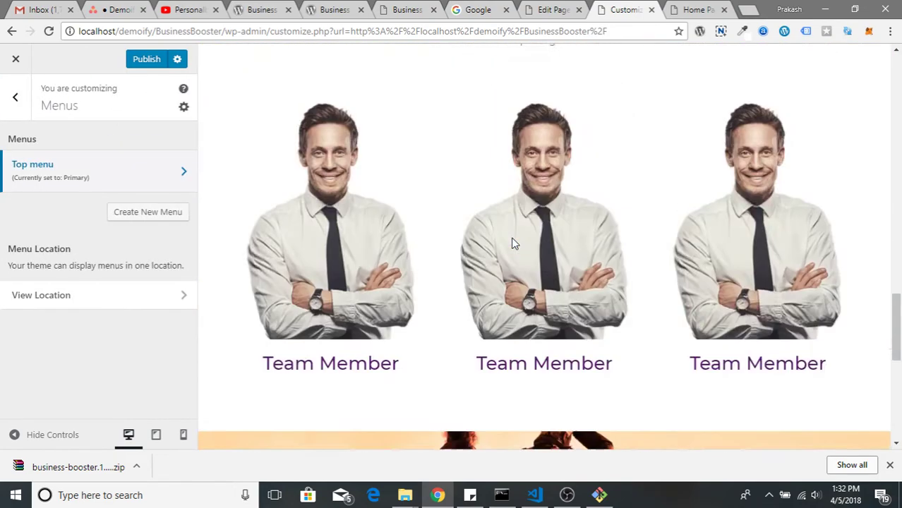
{"action": "scroll", "coordinate": [512, 240], "scroll_direction": "up", "scroll_amount": 15}
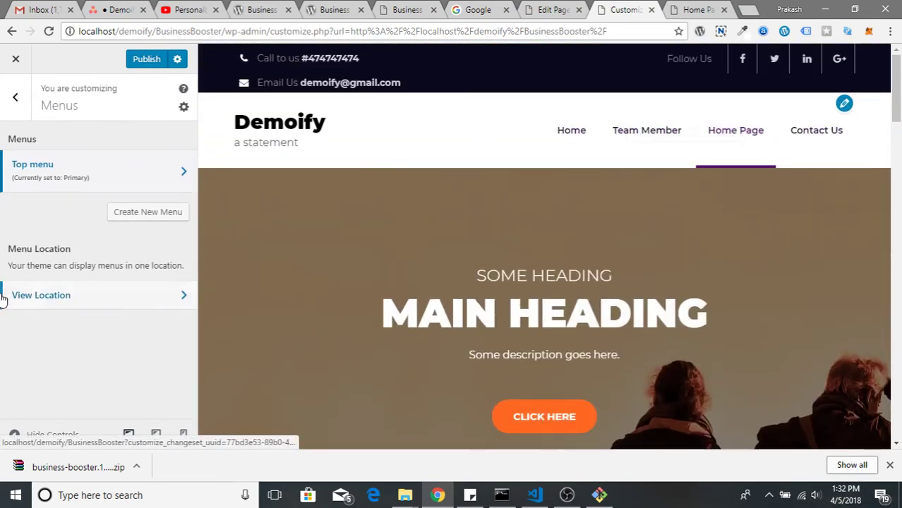
{"action": "left_click", "coordinate": [119, 177]}
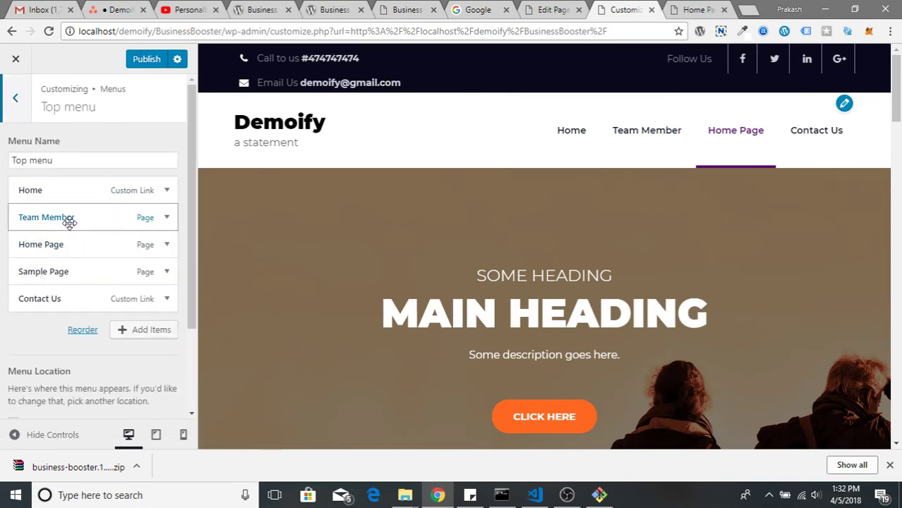
{"action": "left_click_drag", "start_coordinate": [67, 222], "coordinate": [92, 222]}
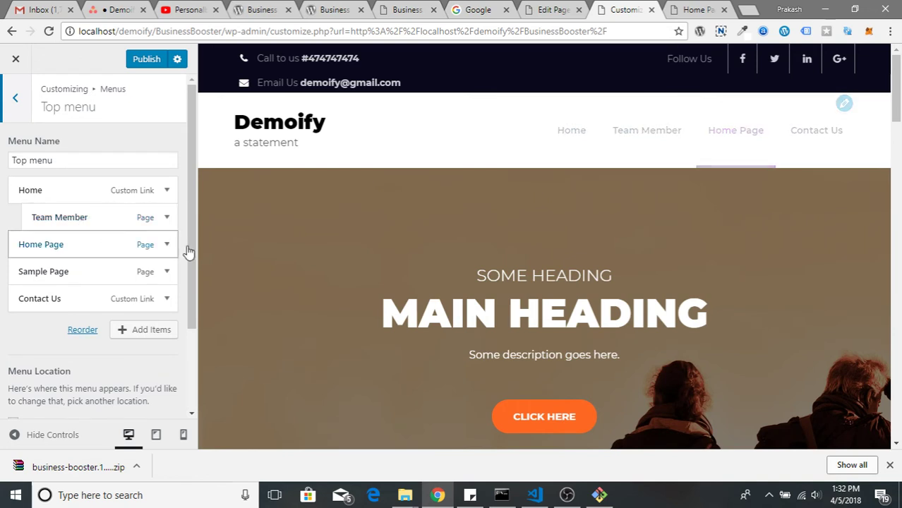
{"action": "mouse_move", "coordinate": [666, 130]}
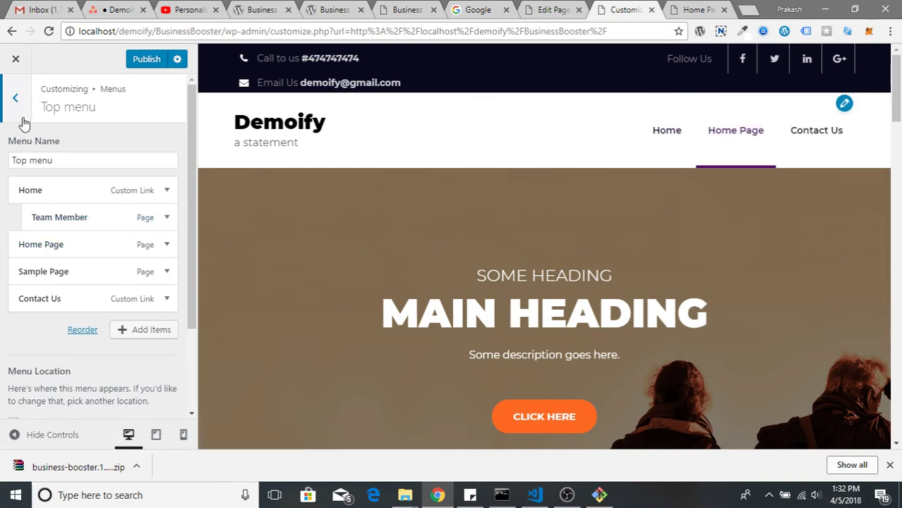
{"action": "left_click_drag", "start_coordinate": [45, 217], "coordinate": [15, 215]}
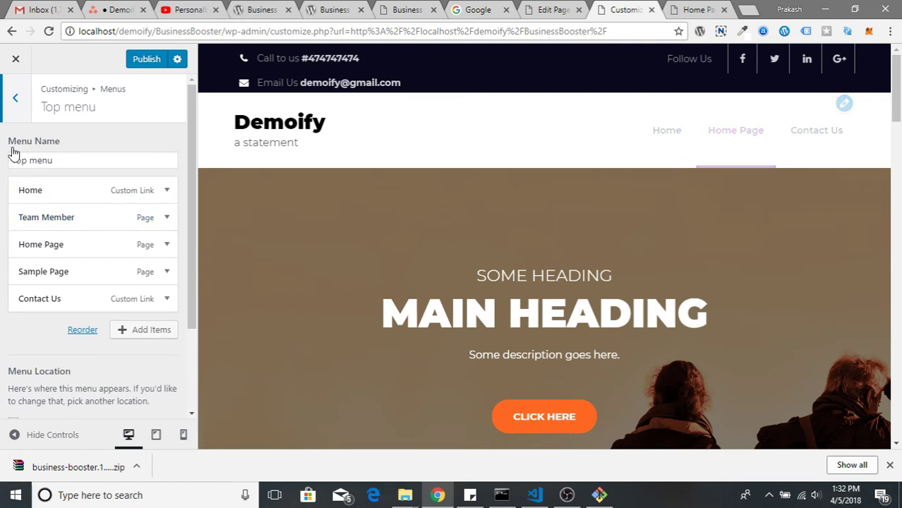
{"action": "left_click", "coordinate": [15, 100]}
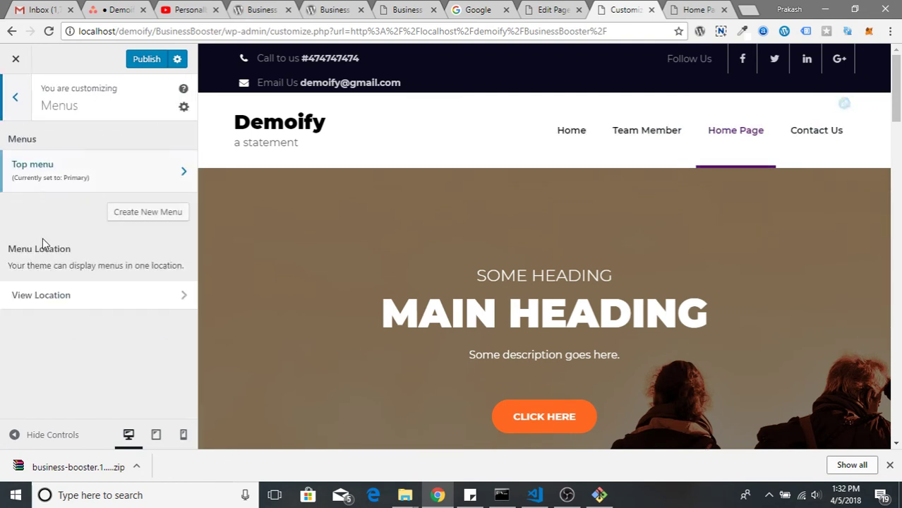
{"action": "left_click", "coordinate": [74, 297]}
Add a Business Booster Recent Post widget to the Homepage News Section widget area
{"action": "left_click", "coordinate": [16, 99]}
{"action": "left_click", "coordinate": [15, 97]}
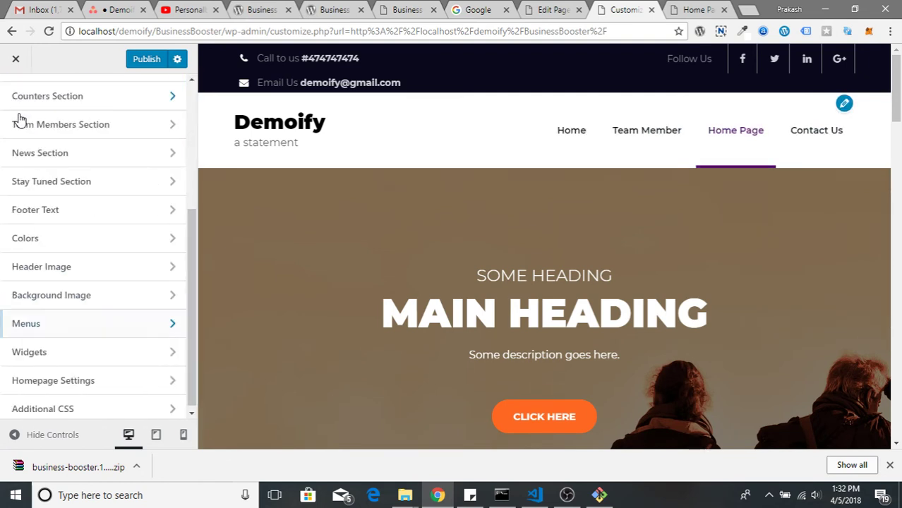
{"action": "left_click", "coordinate": [60, 356]}
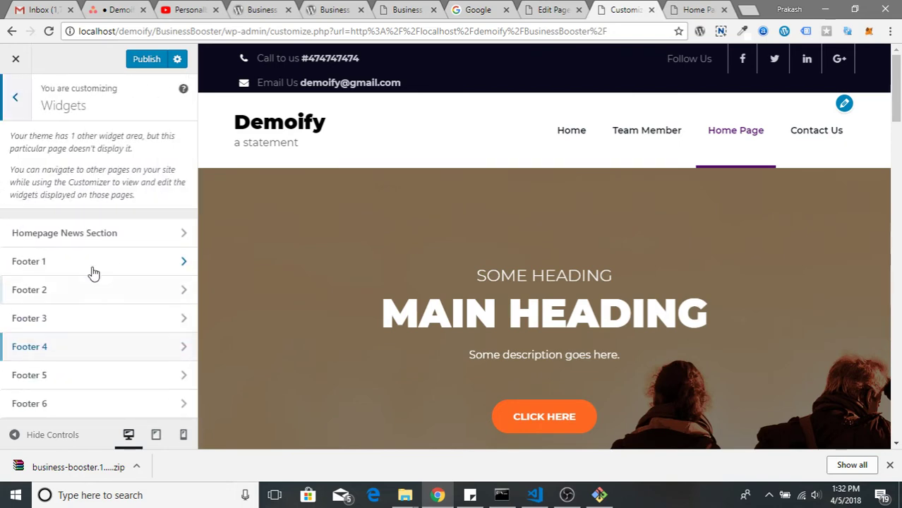
{"action": "left_click", "coordinate": [135, 238]}
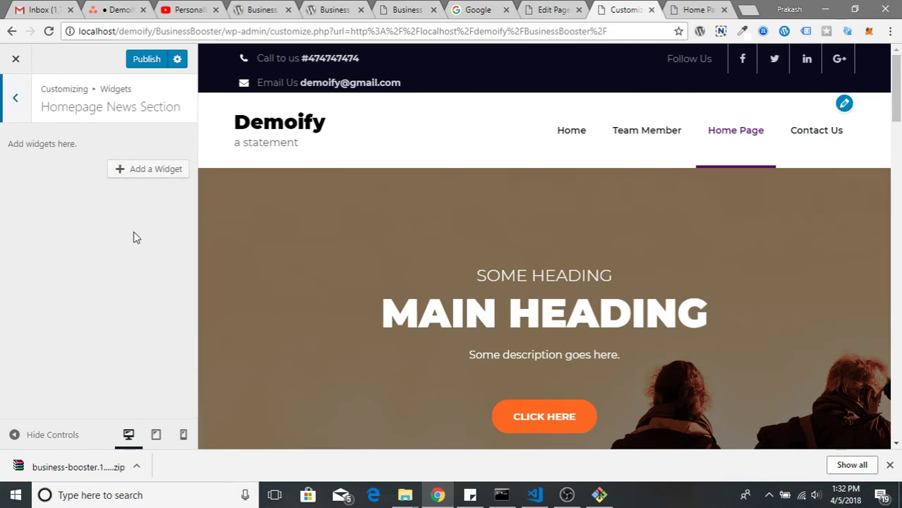
{"action": "left_click", "coordinate": [148, 169]}
{"action": "scroll", "coordinate": [284, 350], "scroll_direction": "down", "scroll_amount": 5}
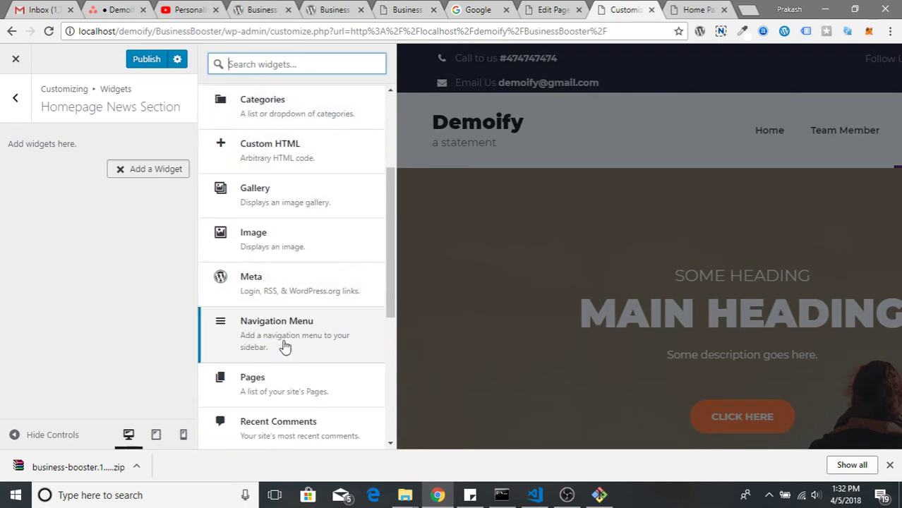
{"action": "scroll", "coordinate": [283, 353], "scroll_direction": "down", "scroll_amount": 2}
{"action": "scroll", "coordinate": [288, 312], "scroll_direction": "up", "scroll_amount": 6}
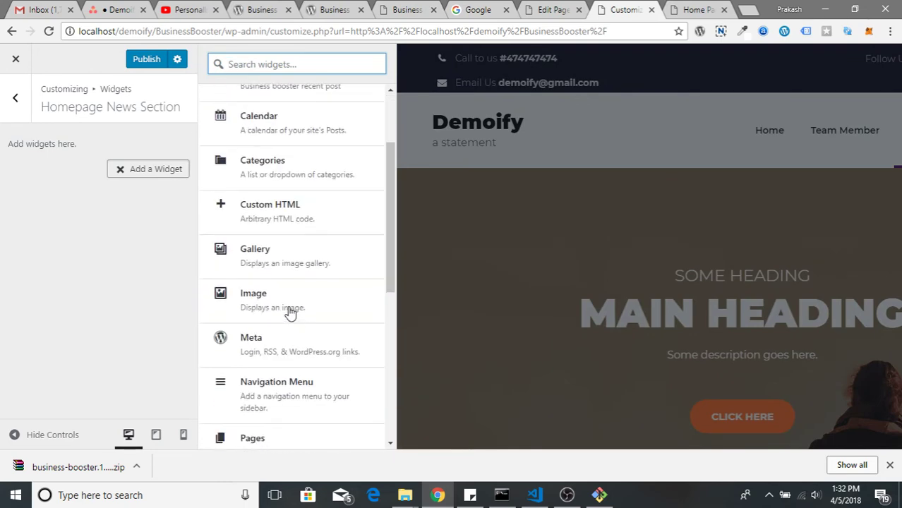
{"action": "type", "text": "post"}
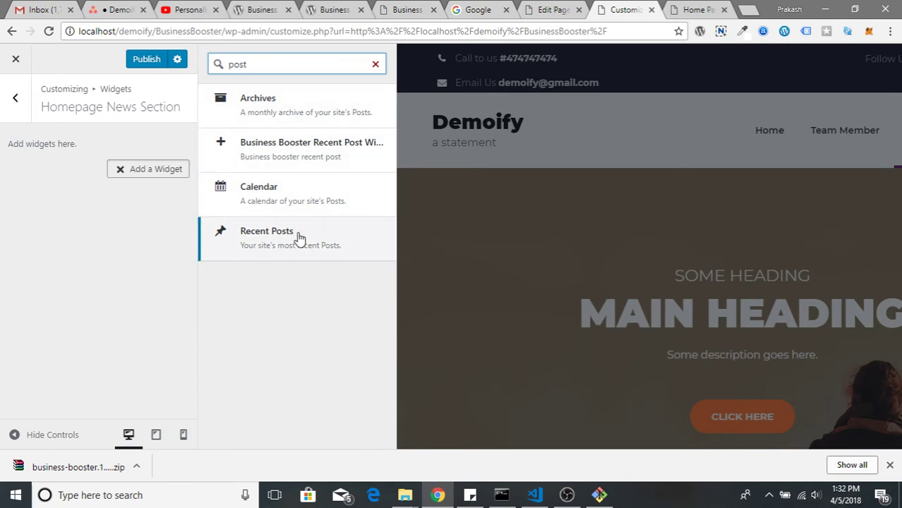
{"action": "left_click", "coordinate": [299, 240]}
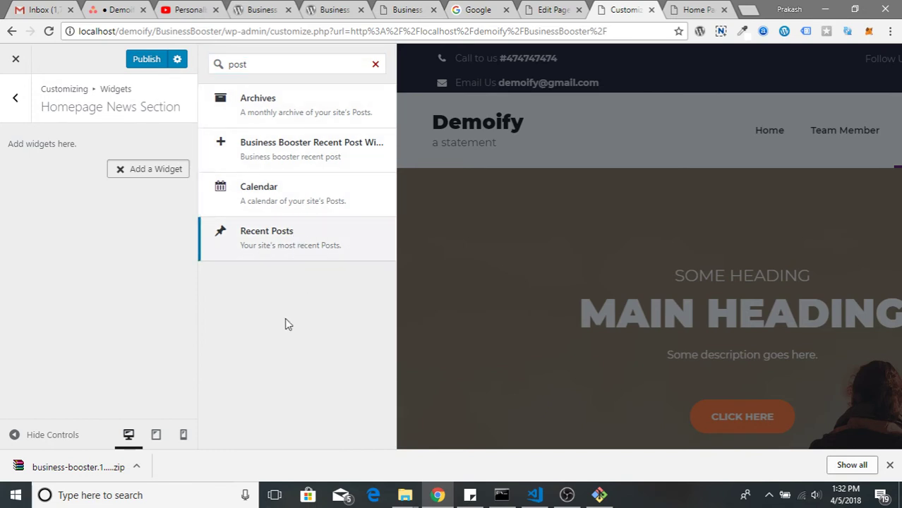
{"action": "left_click", "coordinate": [303, 152]}
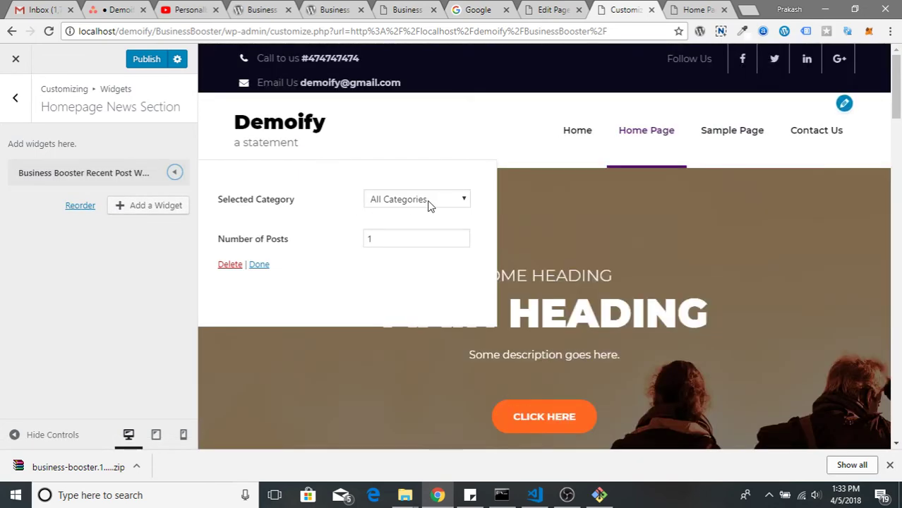
Set the recent post widget to All Categories and 5 posts
{"action": "left_click", "coordinate": [436, 201]}
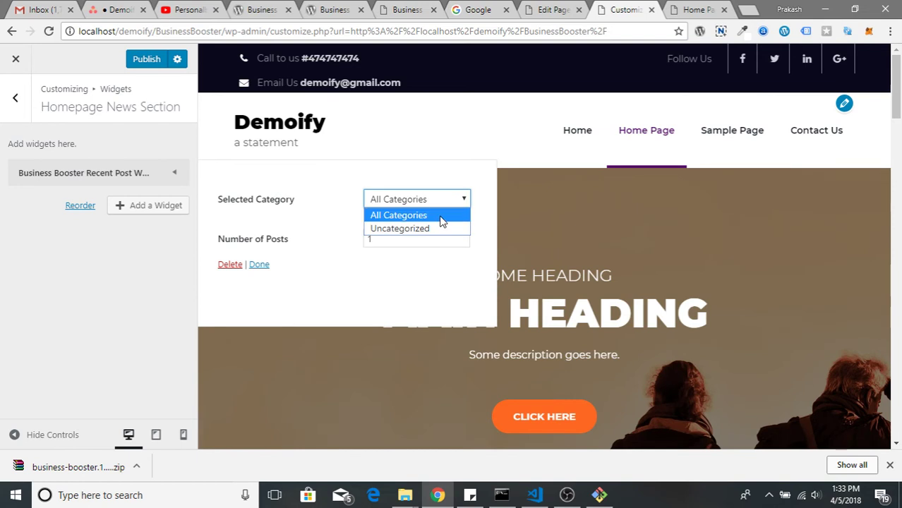
{"action": "left_click", "coordinate": [441, 220]}
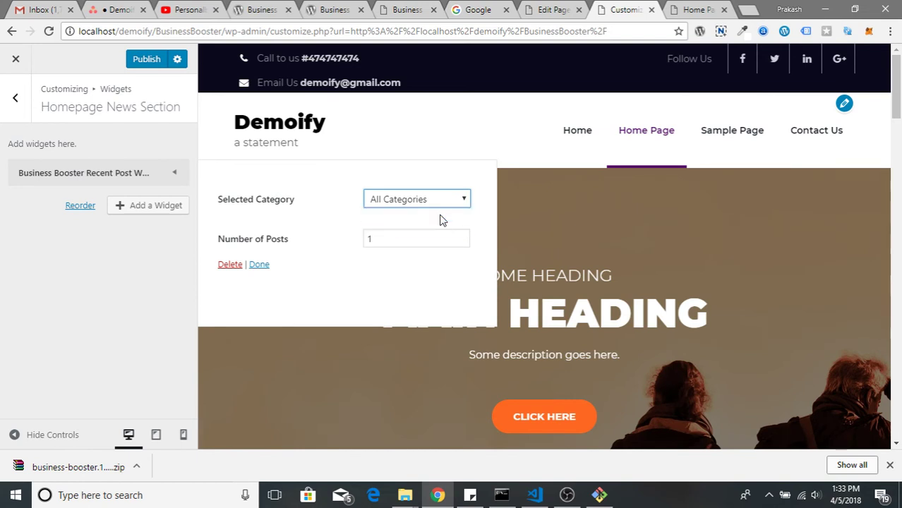
{"action": "left_click", "coordinate": [403, 237]}
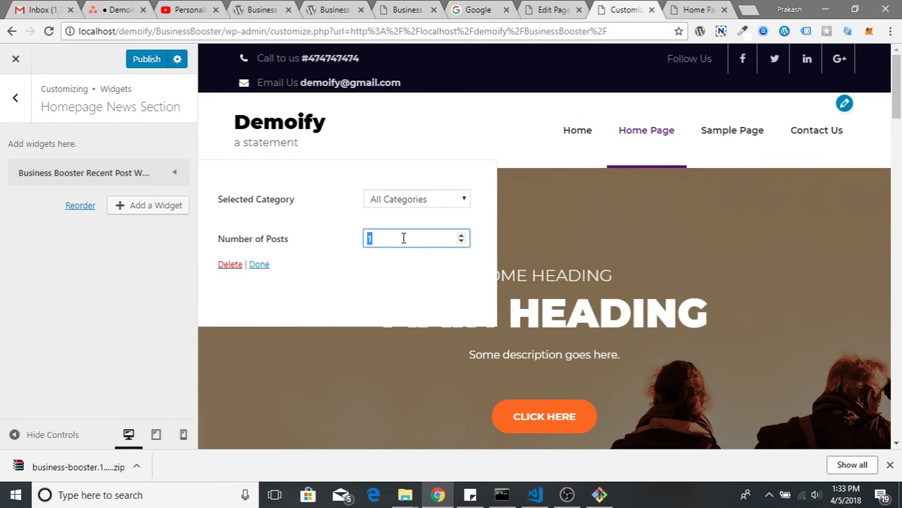
{"action": "left_click", "coordinate": [385, 276]}
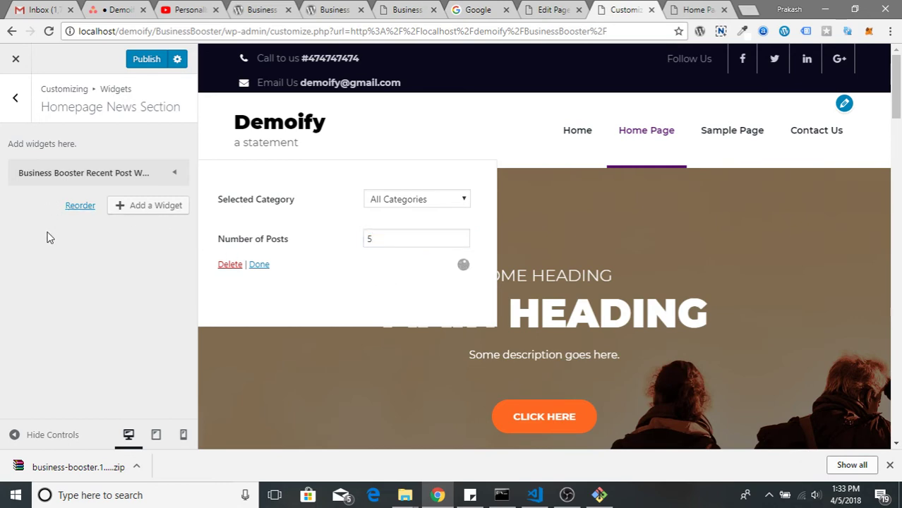
{"action": "left_click", "coordinate": [15, 98]}
Add a Calendar widget to Footer 1 so an April 2018 calendar shows in the footer
{"action": "scroll", "coordinate": [441, 312], "scroll_direction": "down", "scroll_amount": 5}
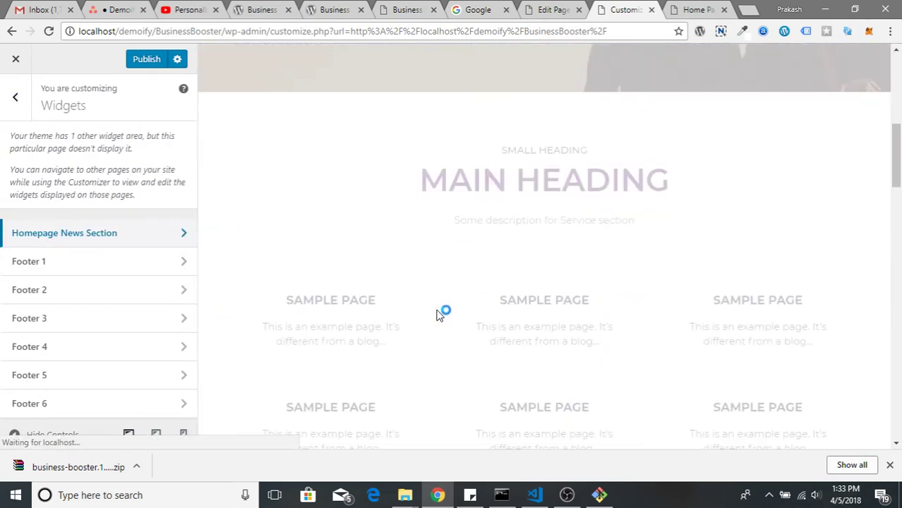
{"action": "scroll", "coordinate": [436, 312], "scroll_direction": "down", "scroll_amount": 10}
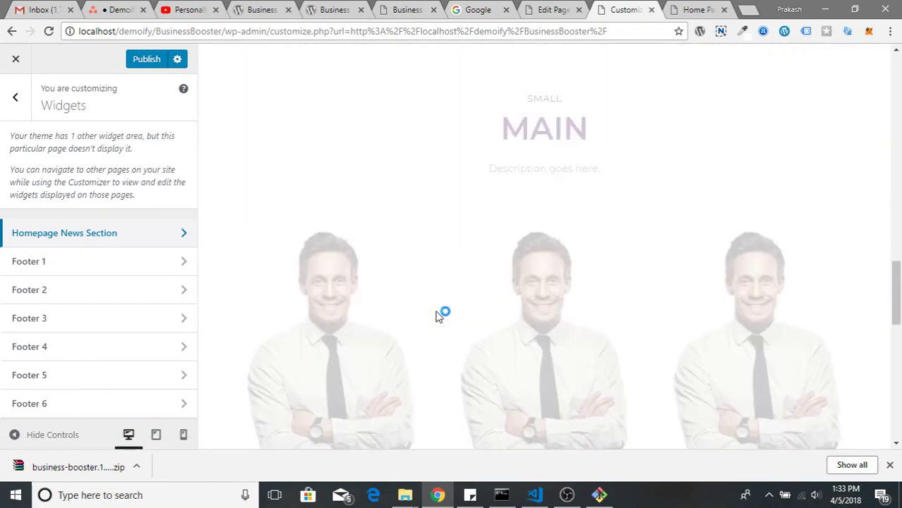
{"action": "scroll", "coordinate": [436, 317], "scroll_direction": "down", "scroll_amount": 8}
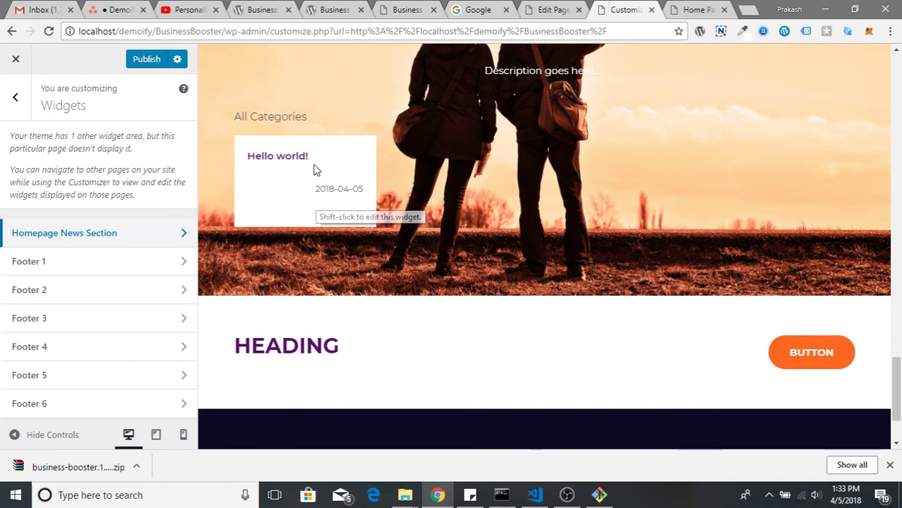
{"action": "scroll", "coordinate": [544, 201], "scroll_direction": "up", "scroll_amount": 2}
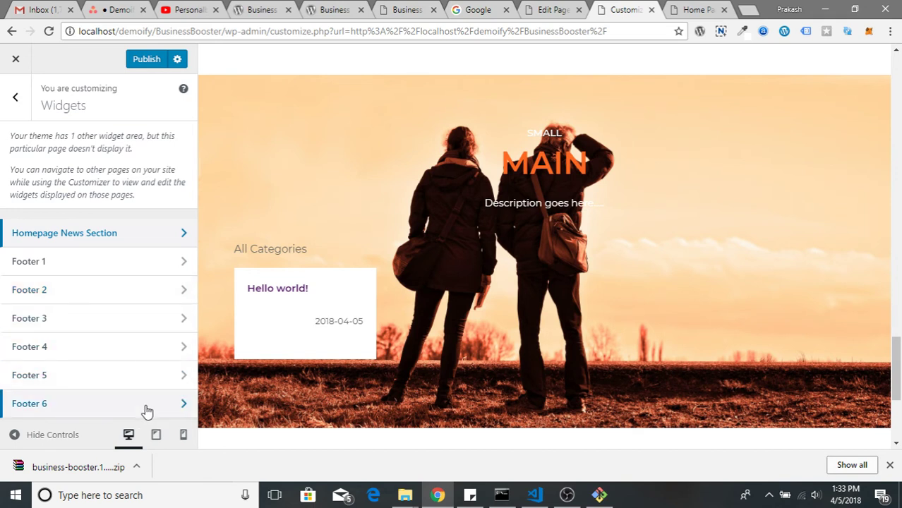
{"action": "left_click", "coordinate": [151, 269]}
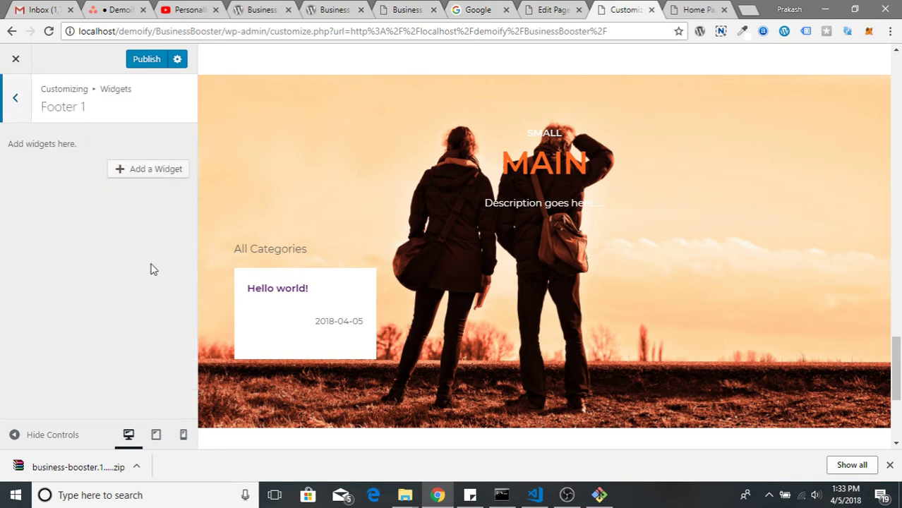
{"action": "left_click", "coordinate": [15, 98]}
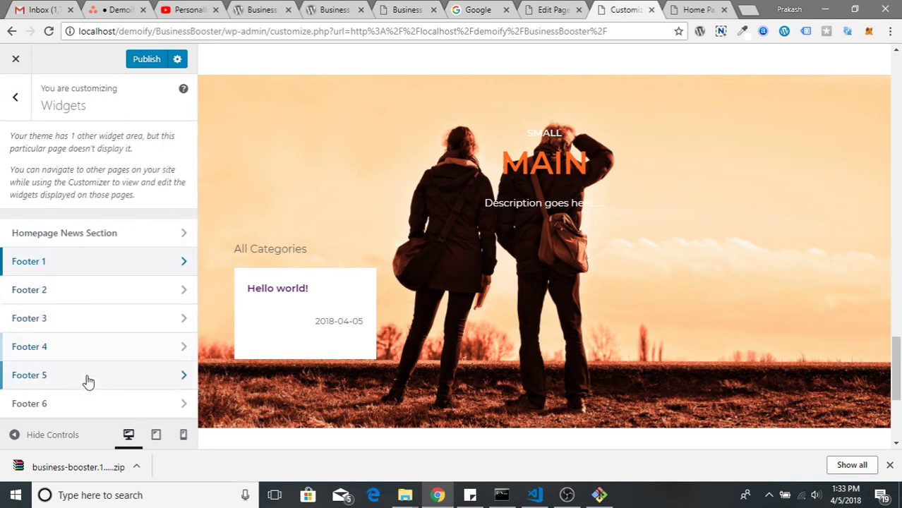
{"action": "scroll", "coordinate": [423, 399], "scroll_direction": "down", "scroll_amount": 3}
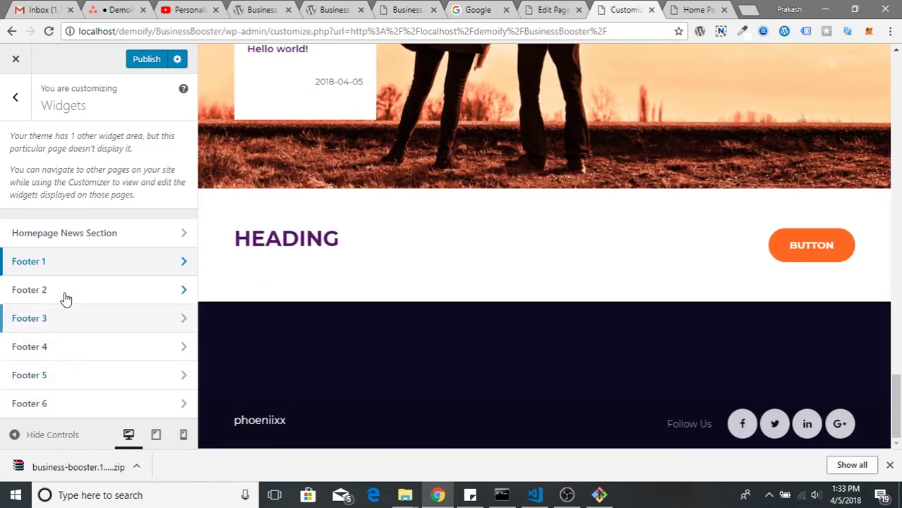
{"action": "left_click", "coordinate": [174, 261]}
{"action": "left_click", "coordinate": [127, 169]}
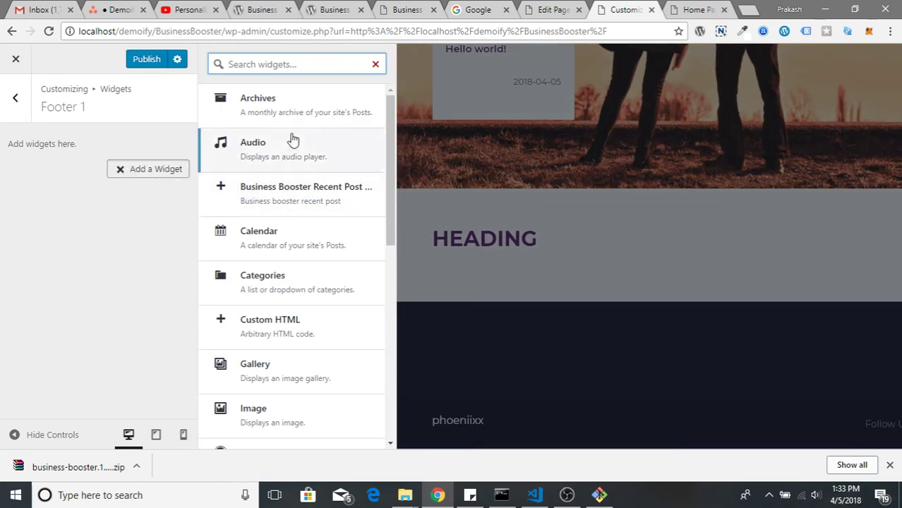
{"action": "left_click", "coordinate": [305, 251]}
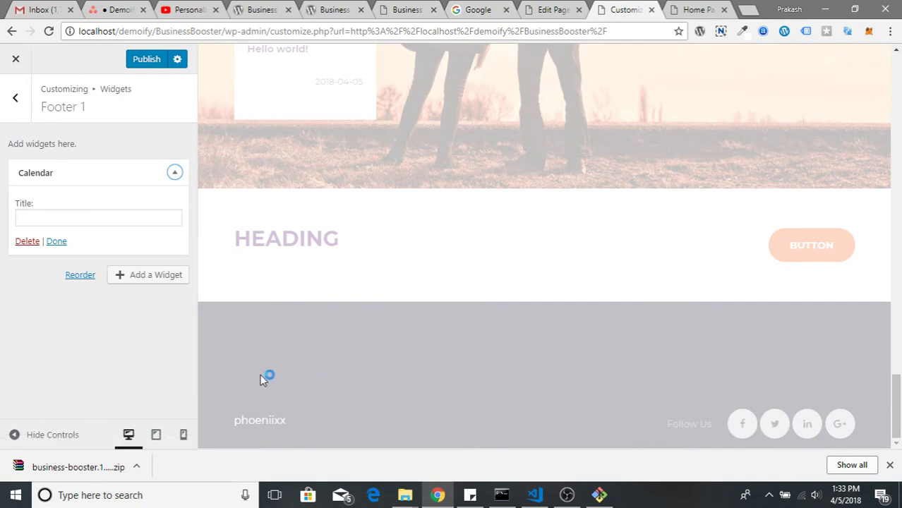
{"action": "scroll", "coordinate": [382, 380], "scroll_direction": "down", "scroll_amount": 2}
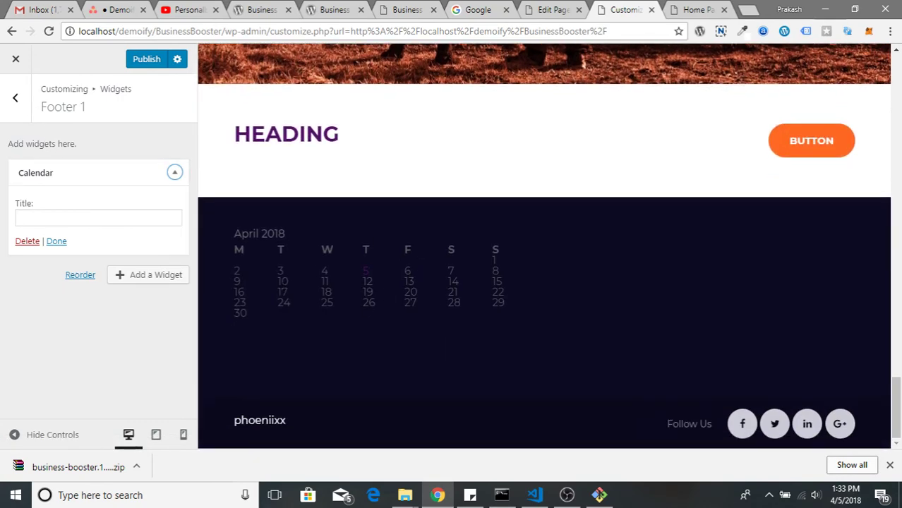
Add a Navigation Menu widget titled 'Navigation' showing Top menu to Footer 2
{"action": "left_click", "coordinate": [15, 98]}
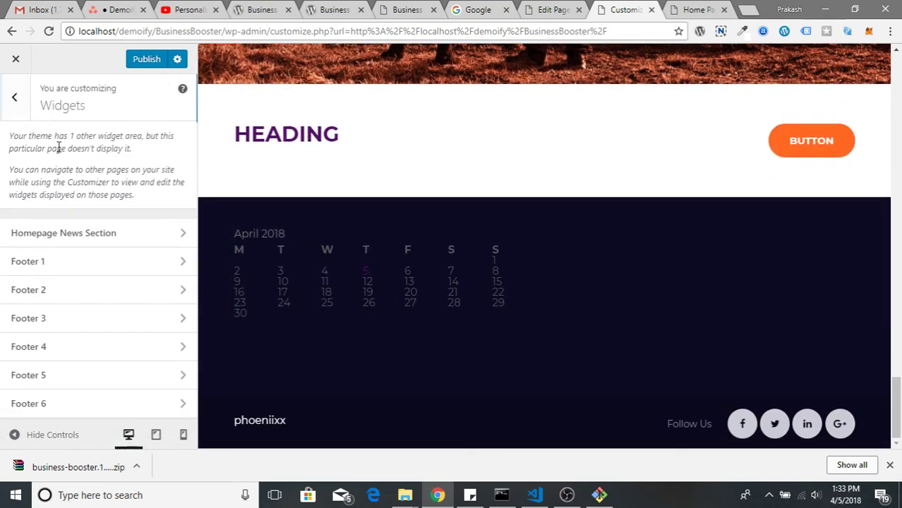
{"action": "left_click", "coordinate": [133, 302]}
{"action": "left_click", "coordinate": [131, 169]}
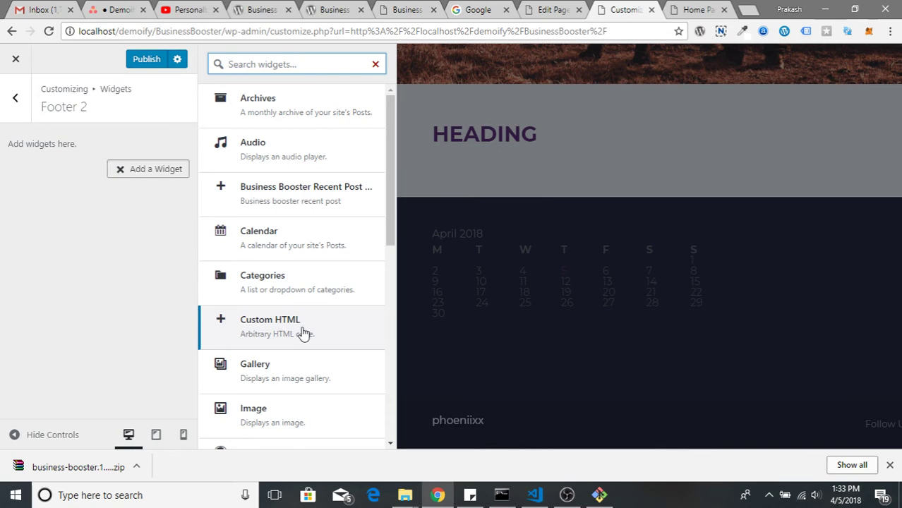
{"action": "scroll", "coordinate": [301, 346], "scroll_direction": "down", "scroll_amount": 2}
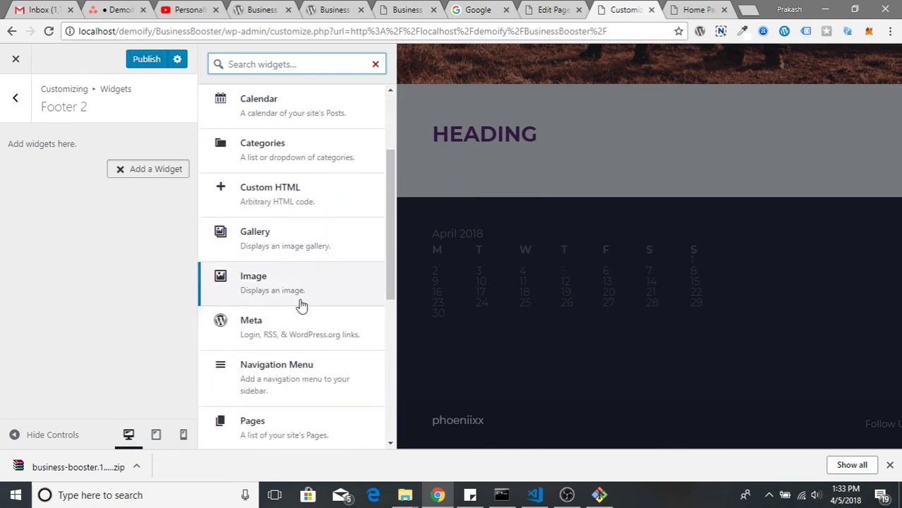
{"action": "left_click", "coordinate": [305, 381]}
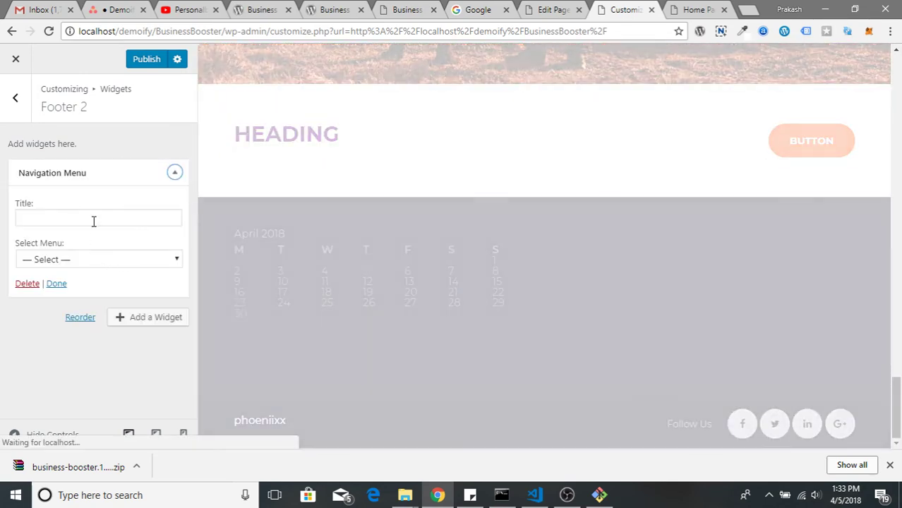
{"action": "left_click", "coordinate": [96, 263]}
{"action": "left_click", "coordinate": [100, 289]}
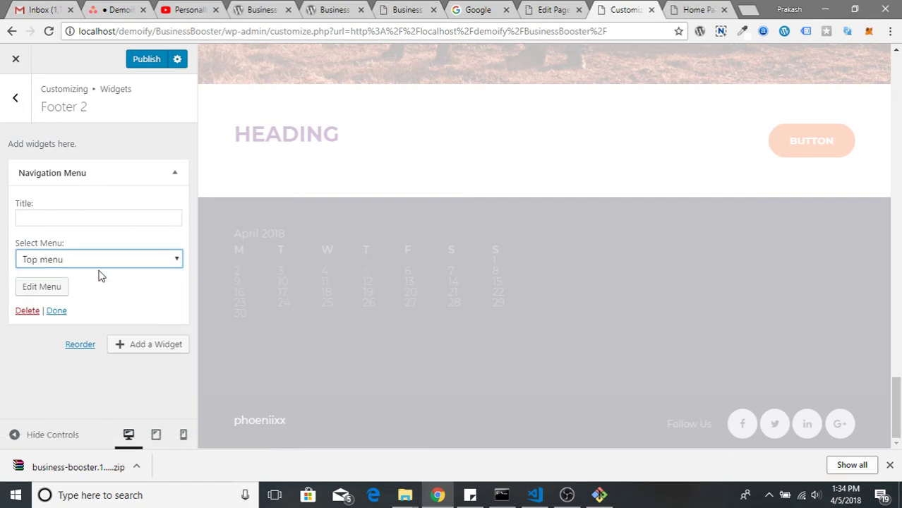
{"action": "left_click", "coordinate": [85, 216]}
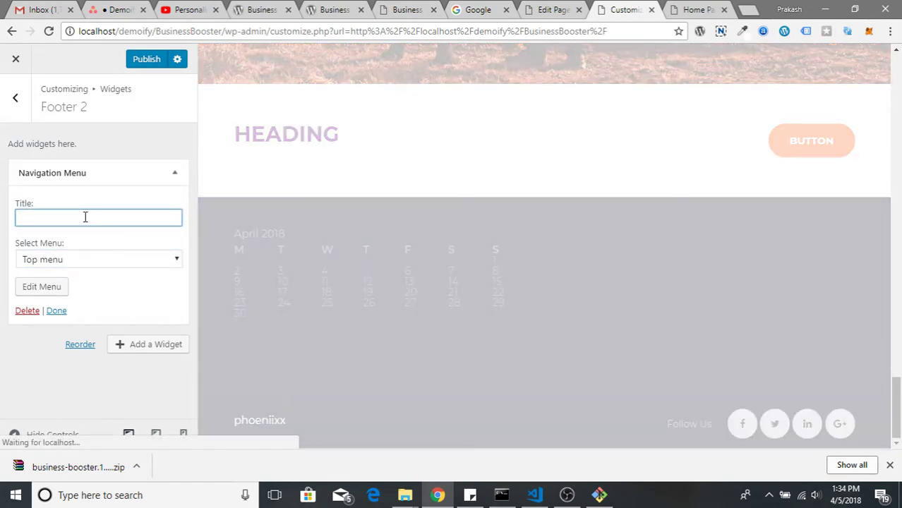
{"action": "type", "text": "Navigation"}
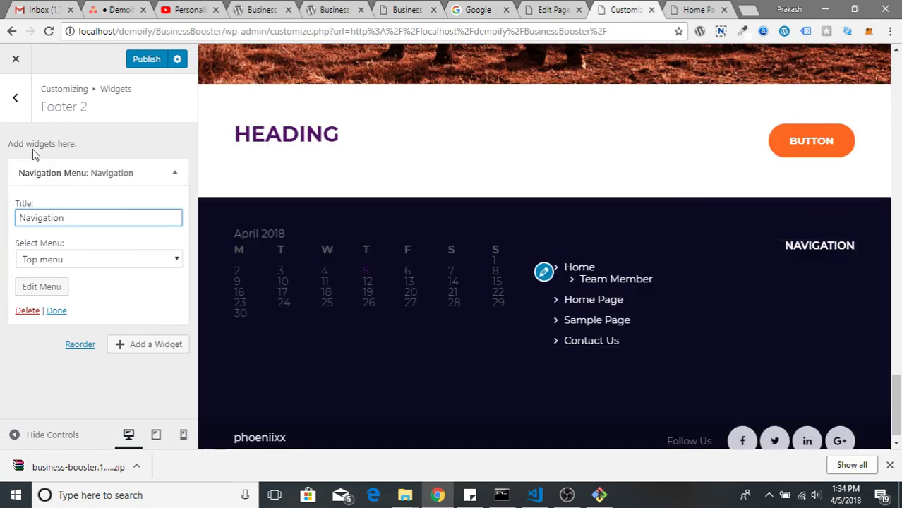
{"action": "left_click", "coordinate": [18, 99]}
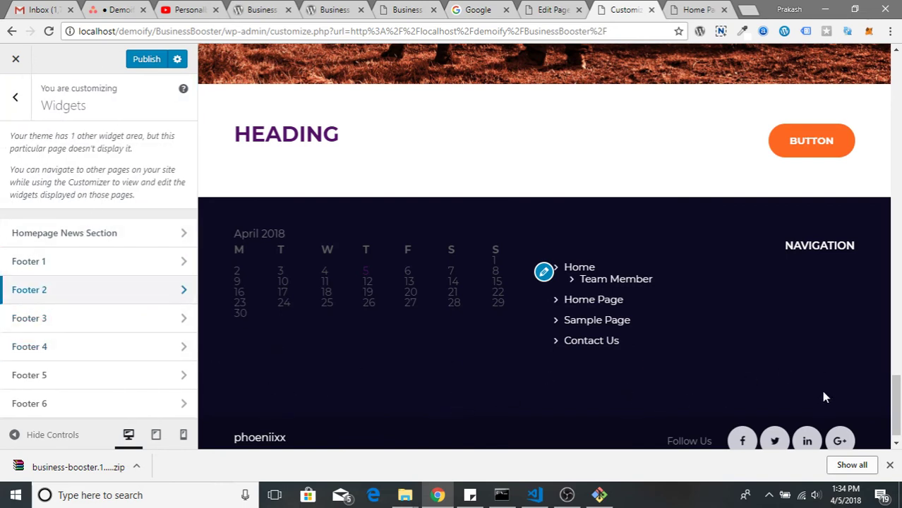
{"action": "left_click", "coordinate": [405, 9]}
{"action": "scroll", "coordinate": [480, 263], "scroll_direction": "down", "scroll_amount": 10}
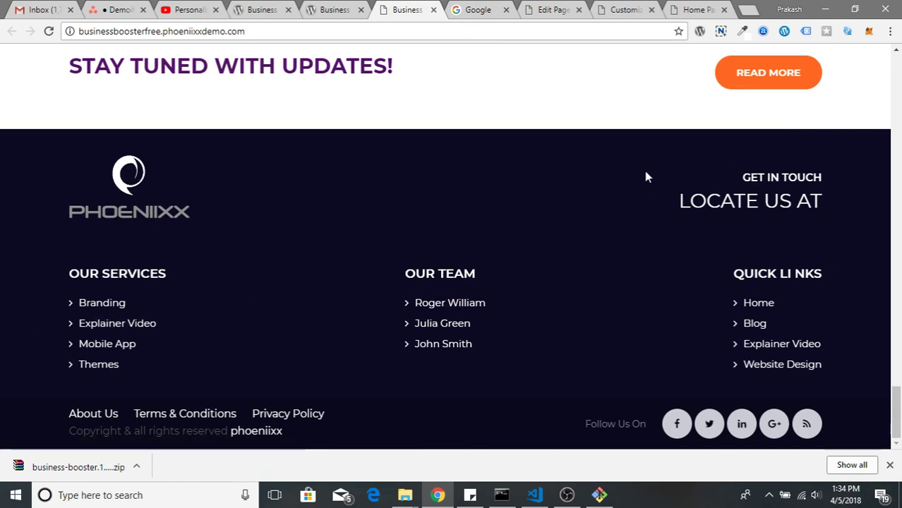
{"action": "left_click", "coordinate": [554, 10]}
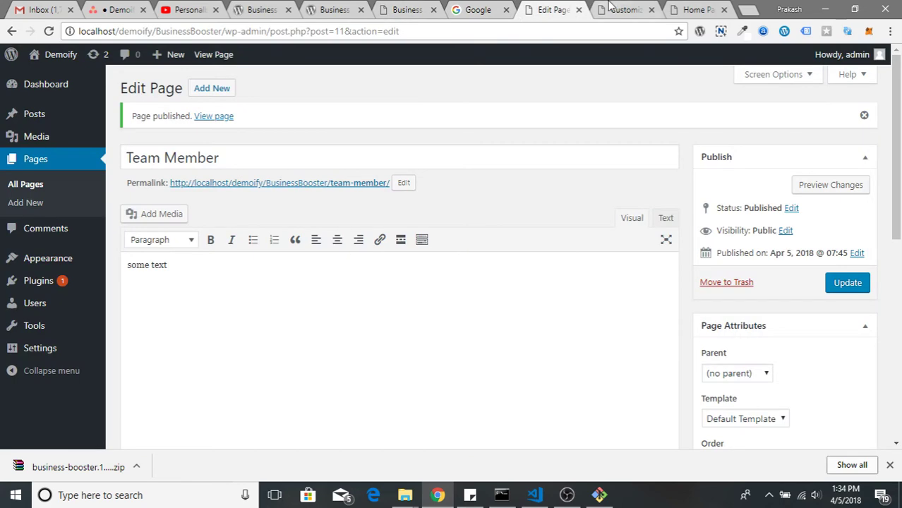
{"action": "left_click", "coordinate": [611, 7]}
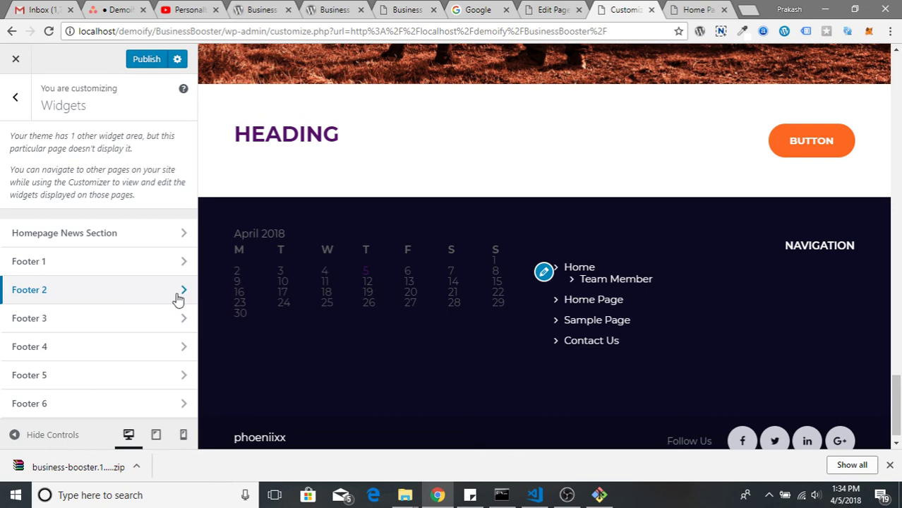
Add a Meta widget to Footer 3, deleting a Categories widget added first
{"action": "left_click", "coordinate": [178, 299]}
{"action": "left_click", "coordinate": [17, 103]}
{"action": "left_click", "coordinate": [127, 317]}
{"action": "left_click", "coordinate": [136, 170]}
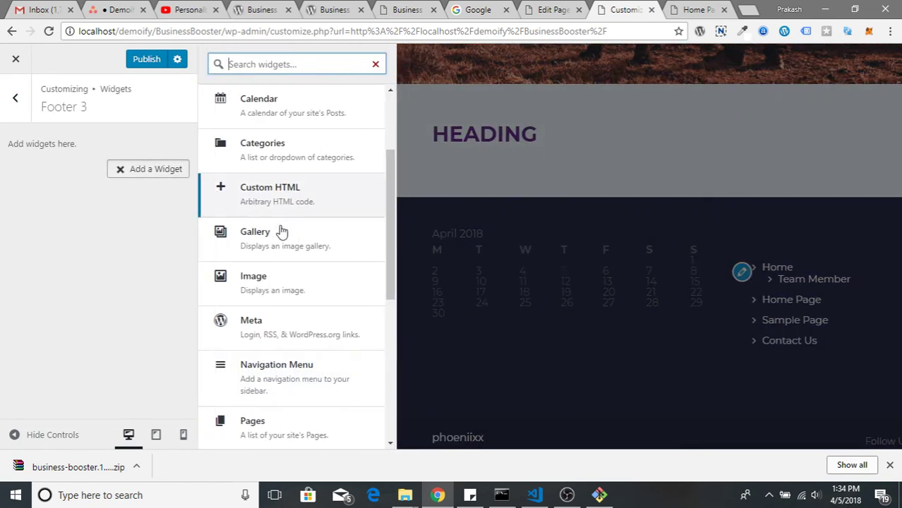
{"action": "left_click", "coordinate": [296, 150]}
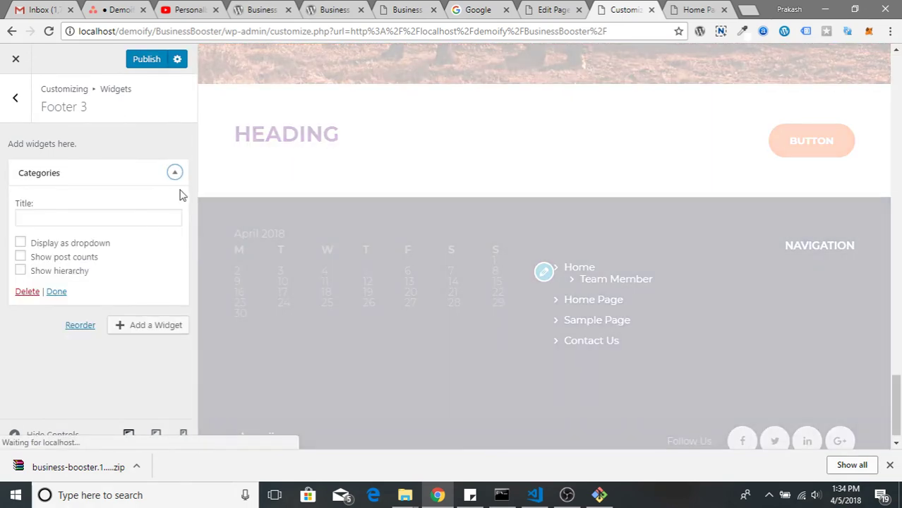
{"action": "left_click", "coordinate": [28, 291]}
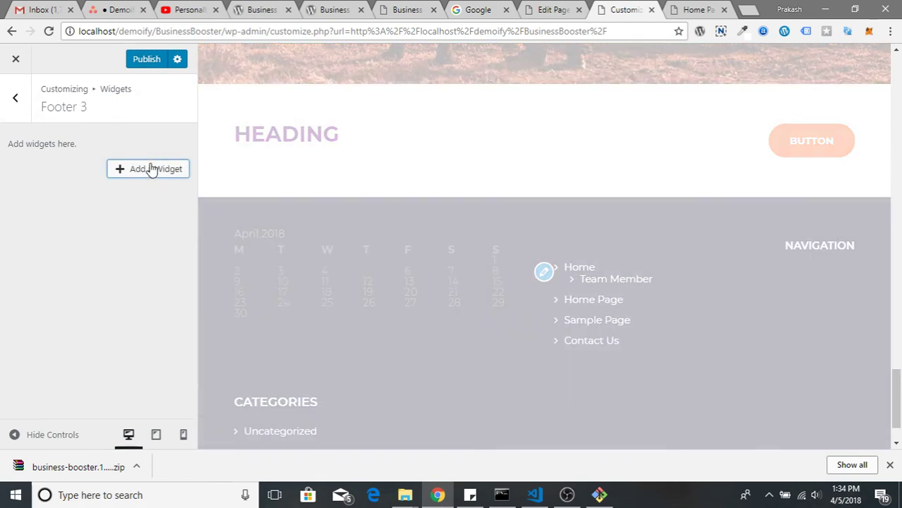
{"action": "left_click", "coordinate": [151, 170]}
{"action": "scroll", "coordinate": [294, 377], "scroll_direction": "down", "scroll_amount": 3}
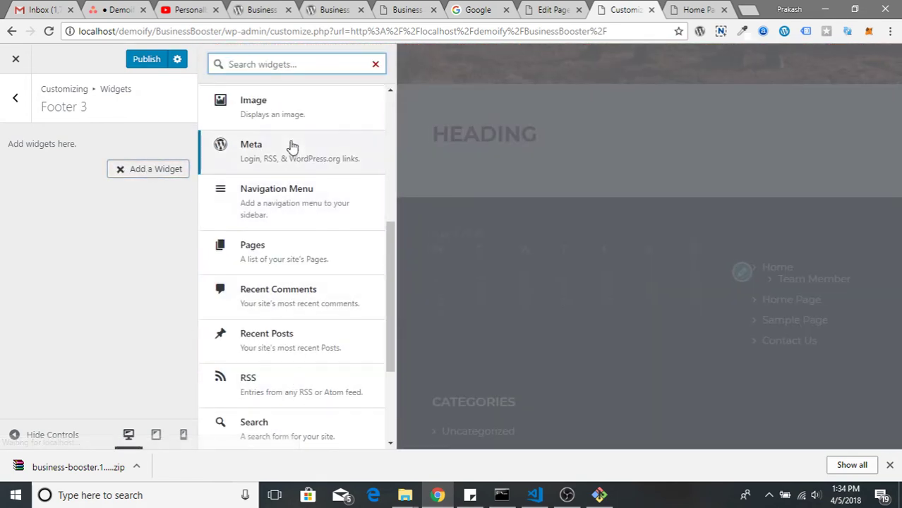
{"action": "left_click", "coordinate": [292, 146]}
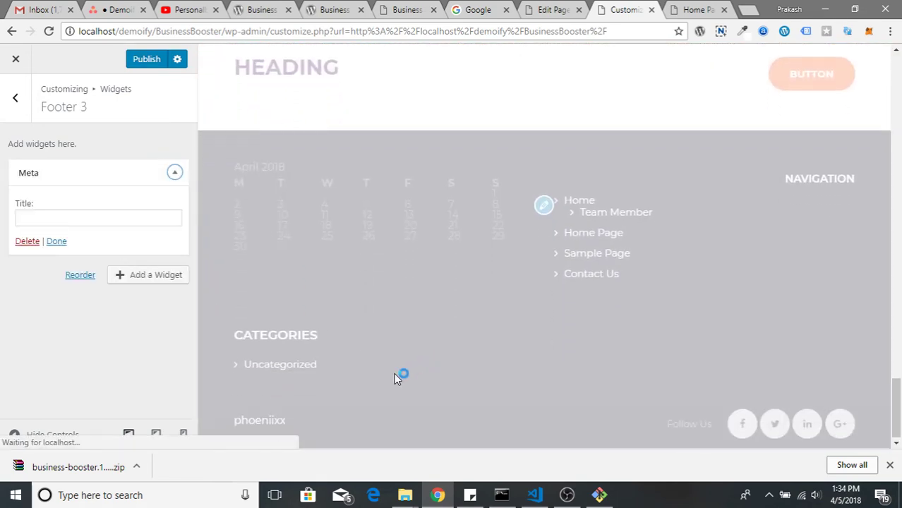
{"action": "scroll", "coordinate": [275, 367], "scroll_direction": "down", "scroll_amount": 2}
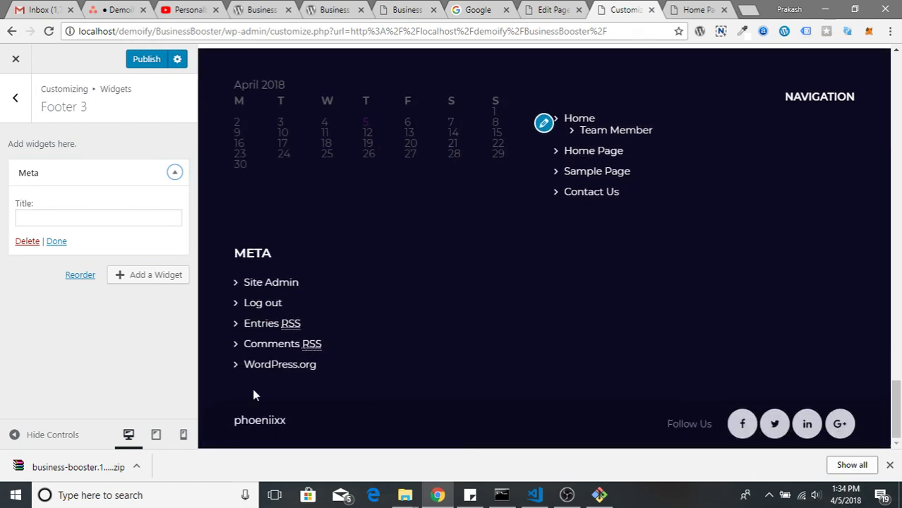
{"action": "left_click", "coordinate": [15, 97]}
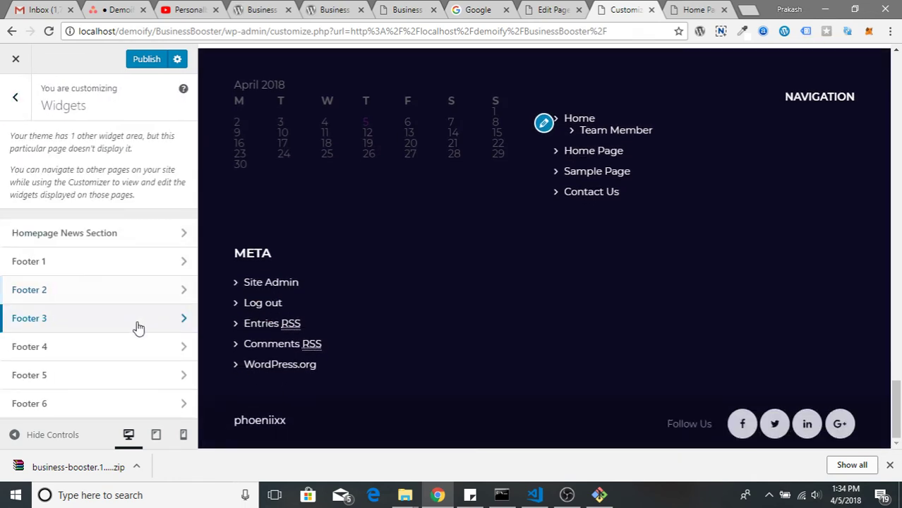
Add a Recent Comments widget to Footer 4
{"action": "left_click", "coordinate": [127, 346]}
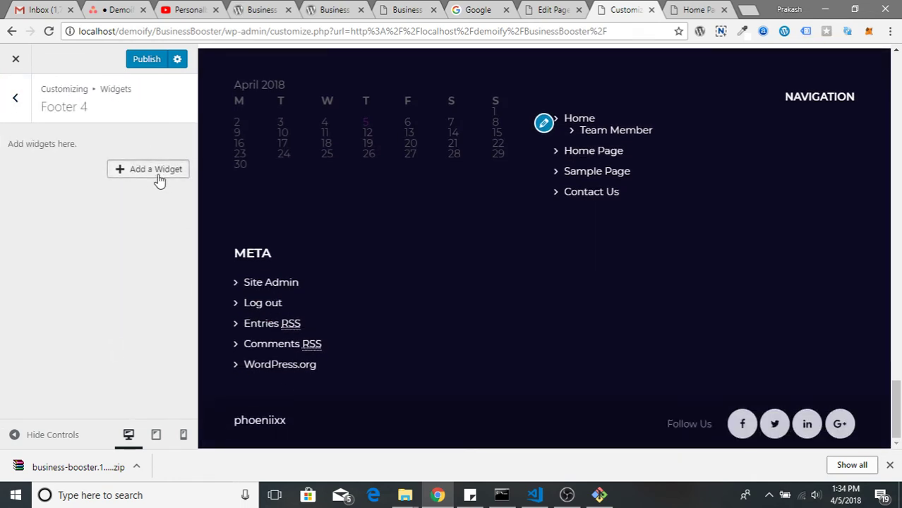
{"action": "left_click", "coordinate": [158, 180]}
{"action": "left_click", "coordinate": [292, 294]}
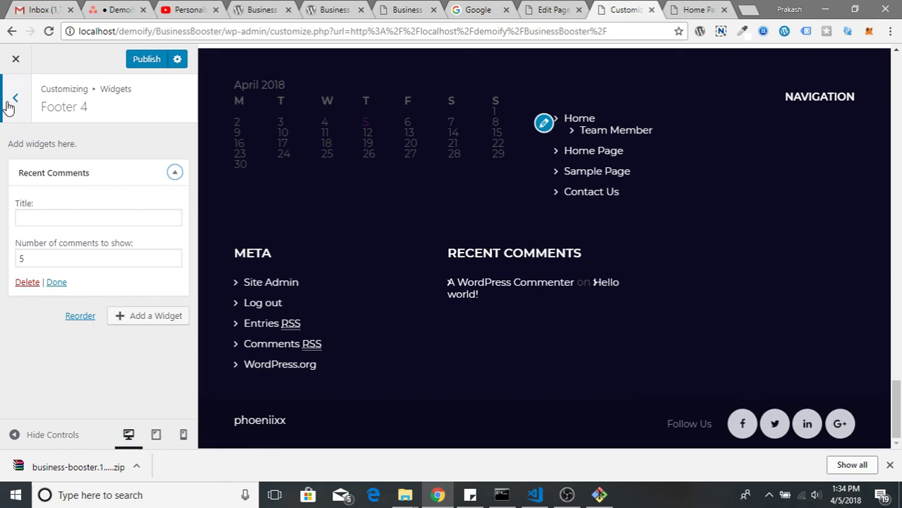
{"action": "left_click", "coordinate": [14, 99]}
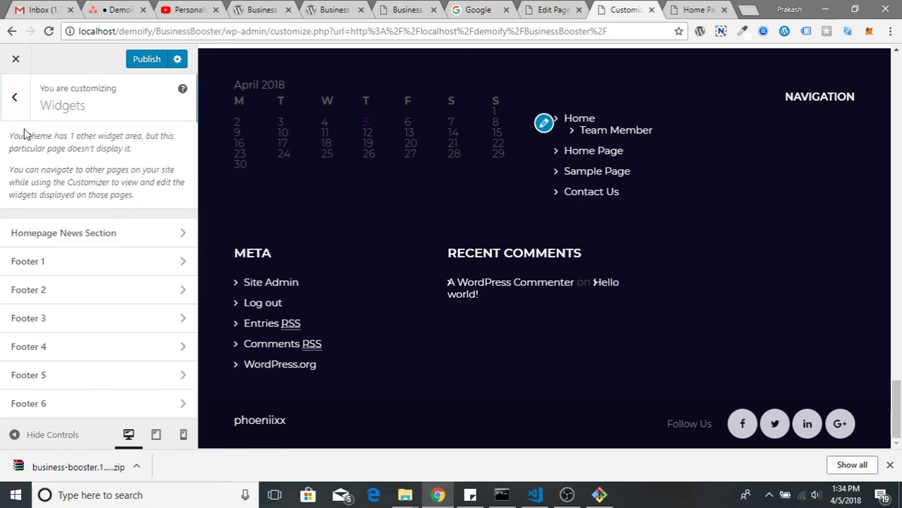
Add a Pages widget with an empty title to Footer 5 and collapse it
{"action": "left_click", "coordinate": [110, 376]}
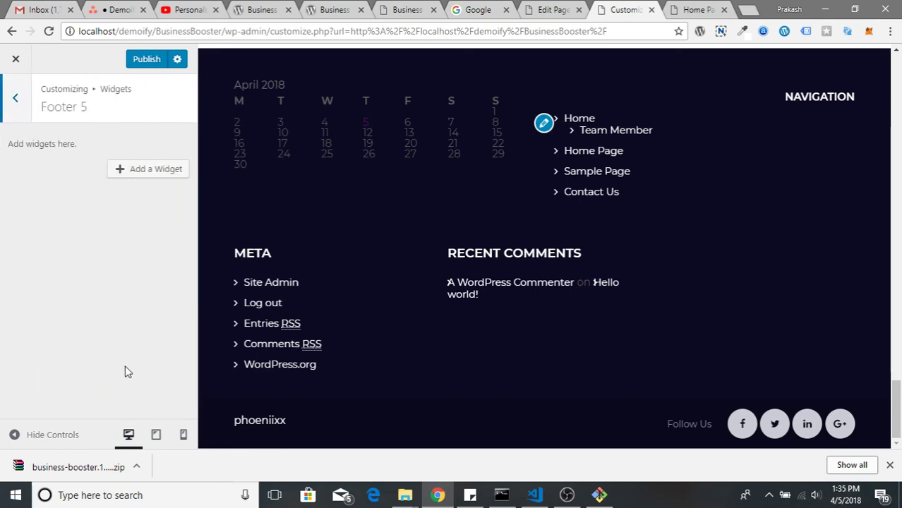
{"action": "left_click", "coordinate": [147, 168]}
{"action": "left_click", "coordinate": [293, 259]}
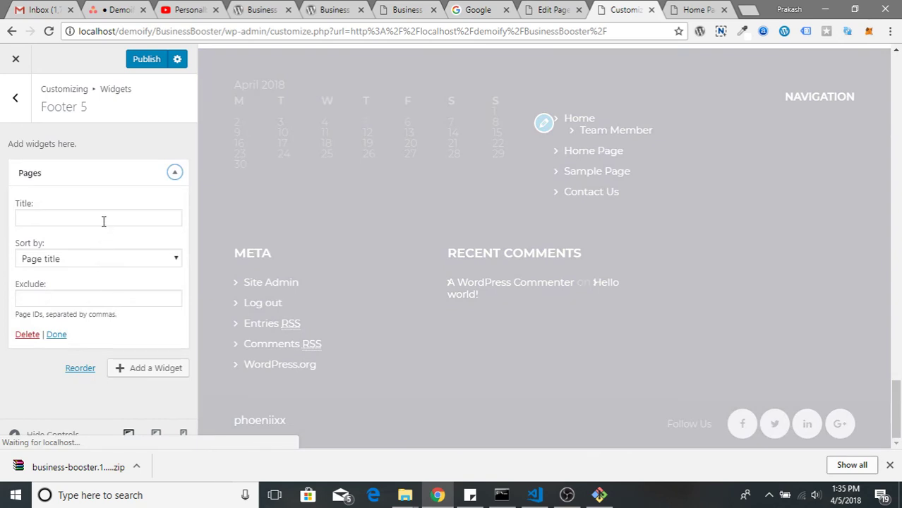
{"action": "left_click", "coordinate": [103, 221]}
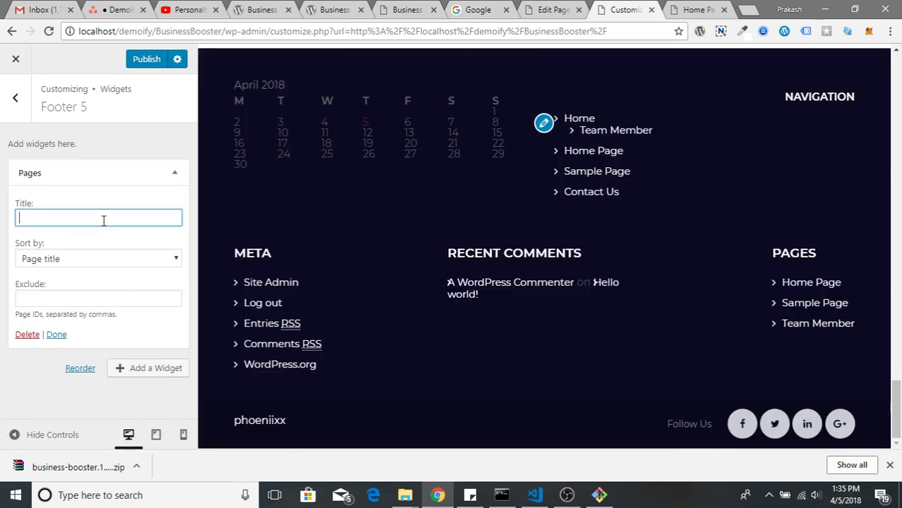
{"action": "type", "text": "P"}
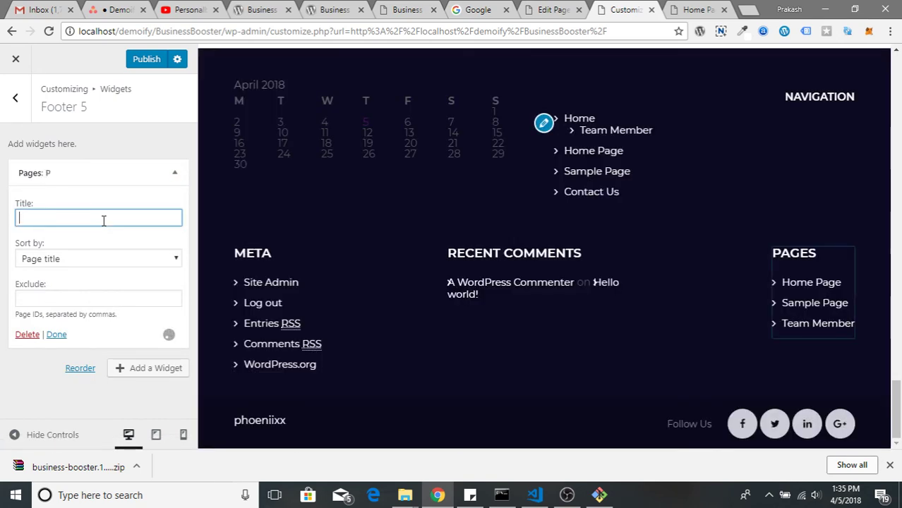
{"action": "key", "text": "BackSpace"}
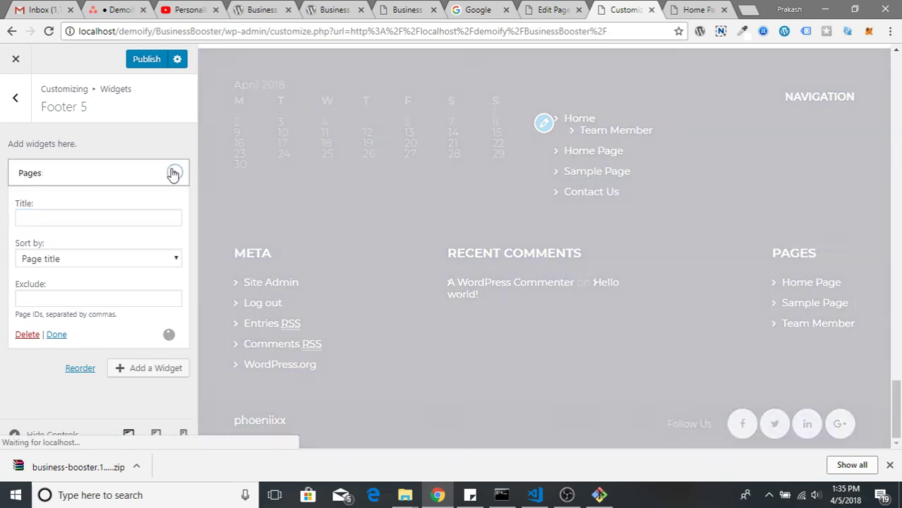
{"action": "left_click", "coordinate": [173, 173]}
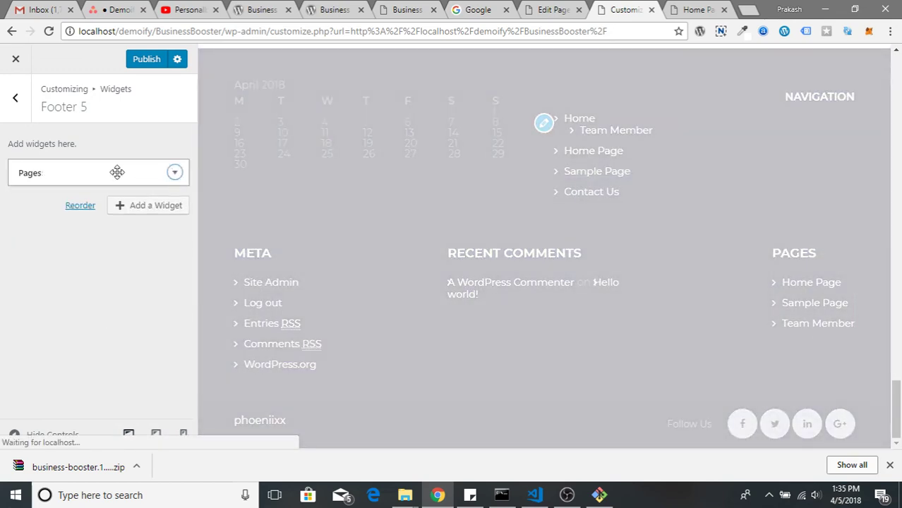
{"action": "left_click", "coordinate": [19, 103]}
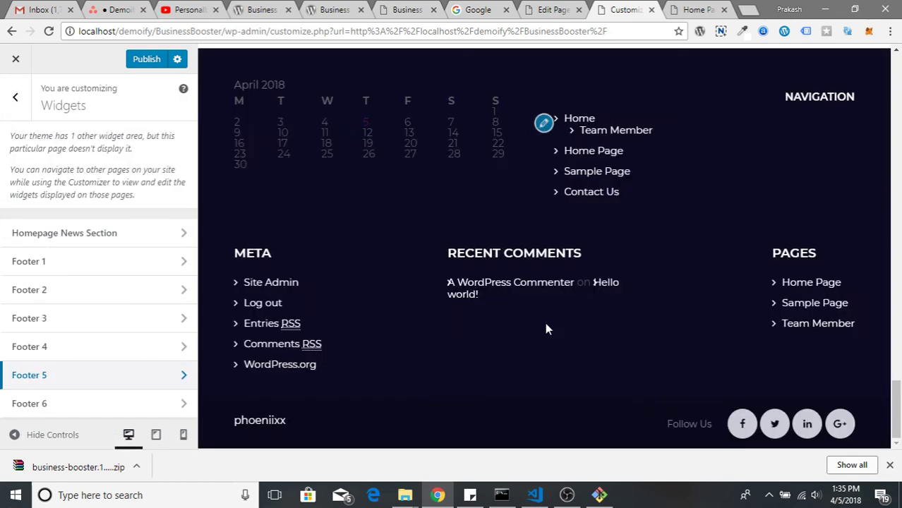
Add a Search widget to Footer 6 and try the footer search box
{"action": "left_click", "coordinate": [147, 403]}
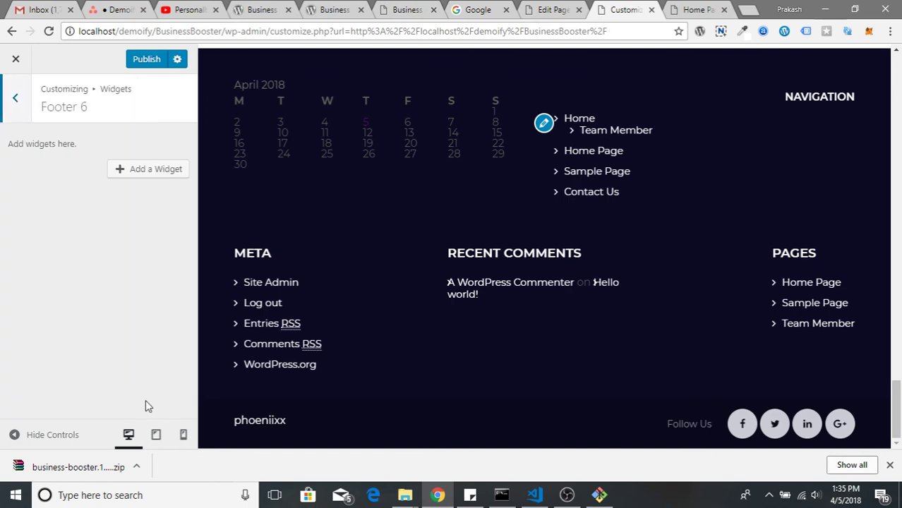
{"action": "left_click", "coordinate": [141, 172]}
{"action": "scroll", "coordinate": [217, 300], "scroll_direction": "down", "scroll_amount": 3}
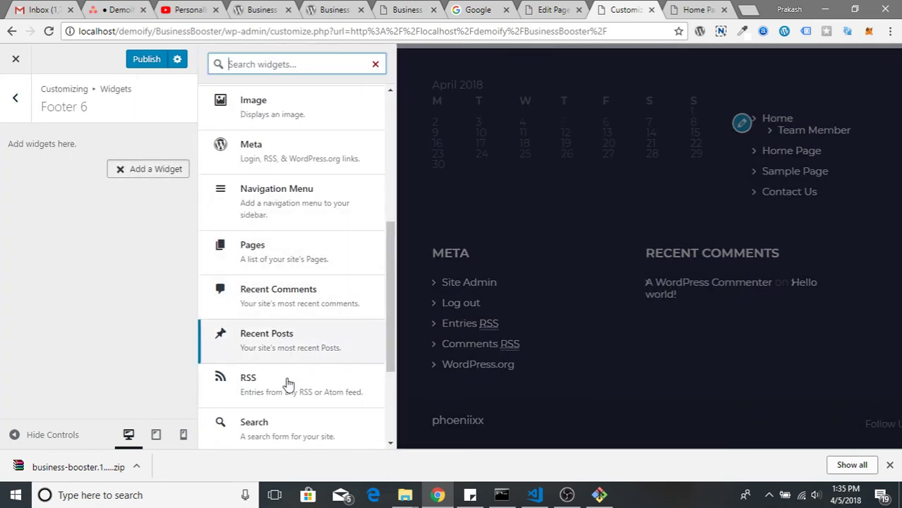
{"action": "scroll", "coordinate": [288, 383], "scroll_direction": "down", "scroll_amount": 2}
{"action": "left_click", "coordinate": [309, 300]}
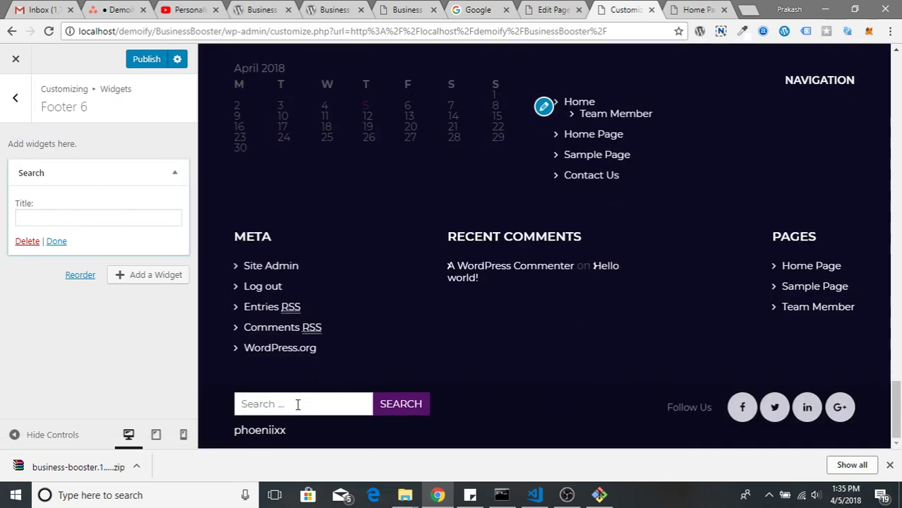
{"action": "left_click", "coordinate": [298, 403]}
{"action": "left_click", "coordinate": [484, 414]}
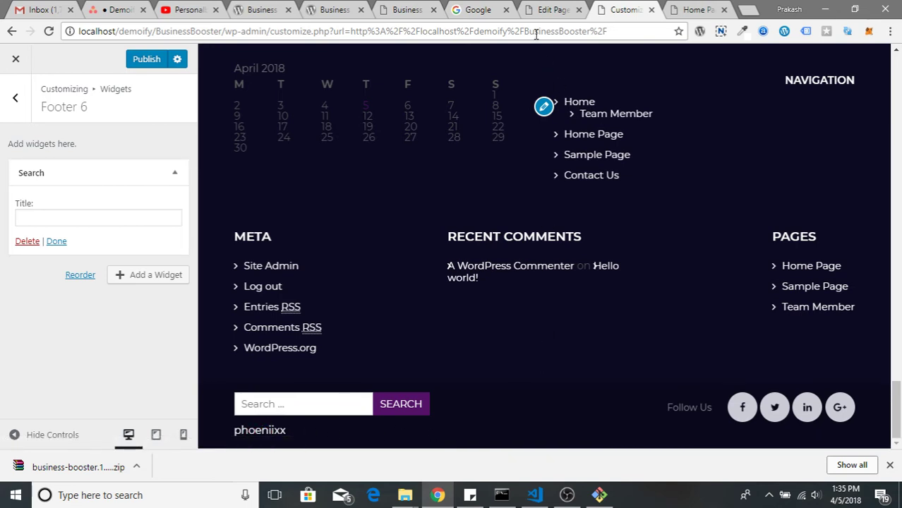
Compare with the theme demo, WordPress.org page and Team Member editor before returning to Customize
{"action": "left_click", "coordinate": [407, 9]}
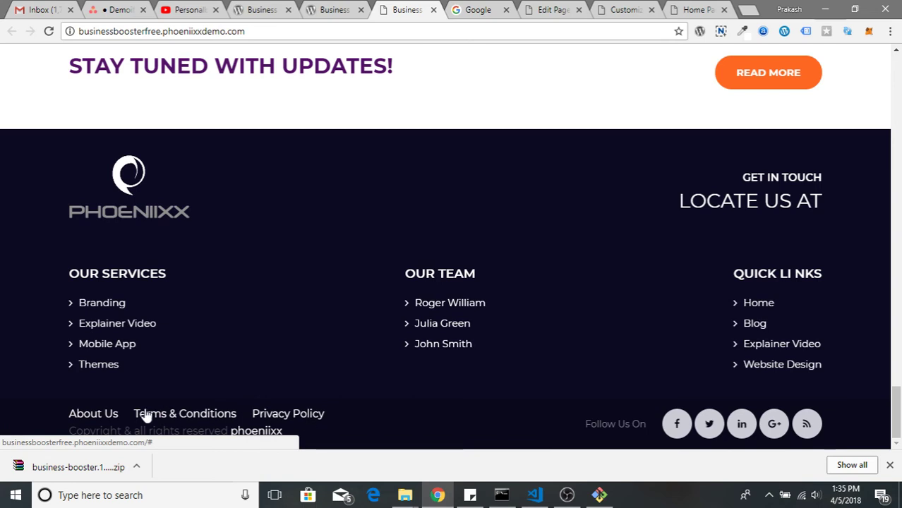
{"action": "left_click", "coordinate": [326, 6]}
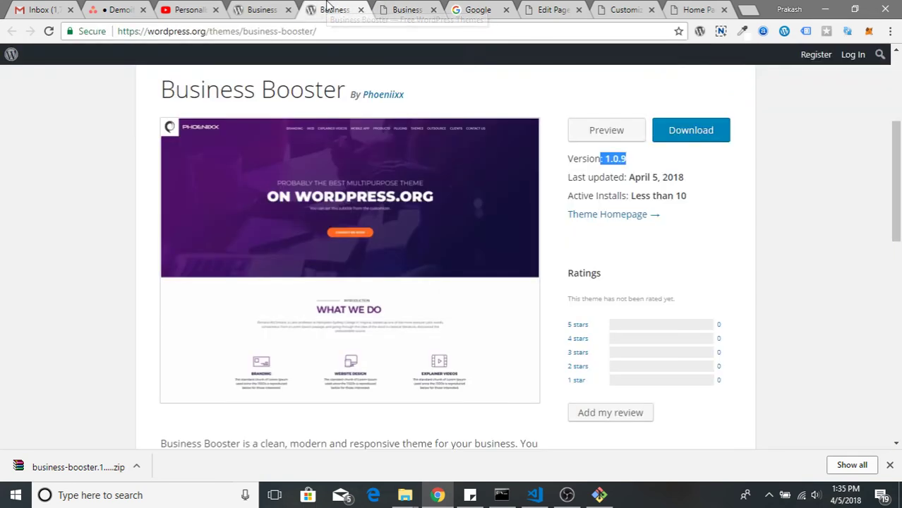
{"action": "left_click", "coordinate": [406, 10]}
{"action": "left_click", "coordinate": [477, 9]}
{"action": "left_click", "coordinate": [563, 8]}
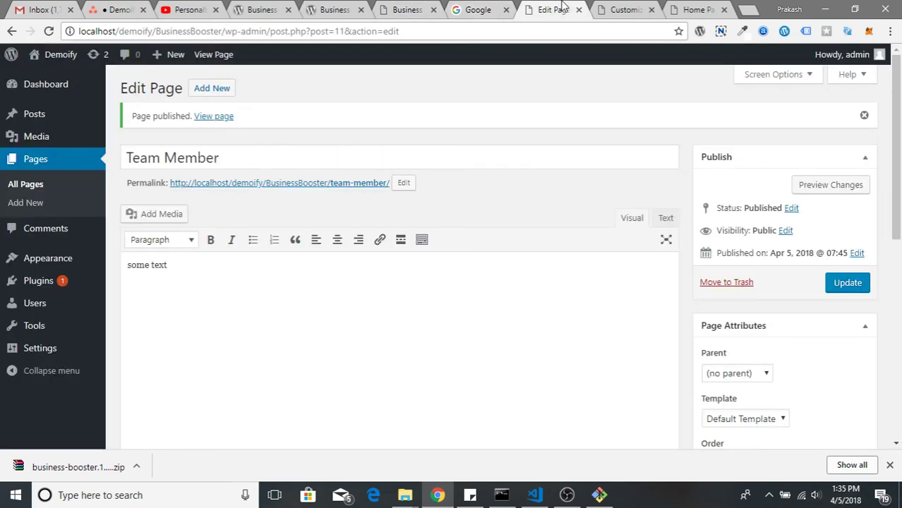
{"action": "left_click", "coordinate": [618, 7]}
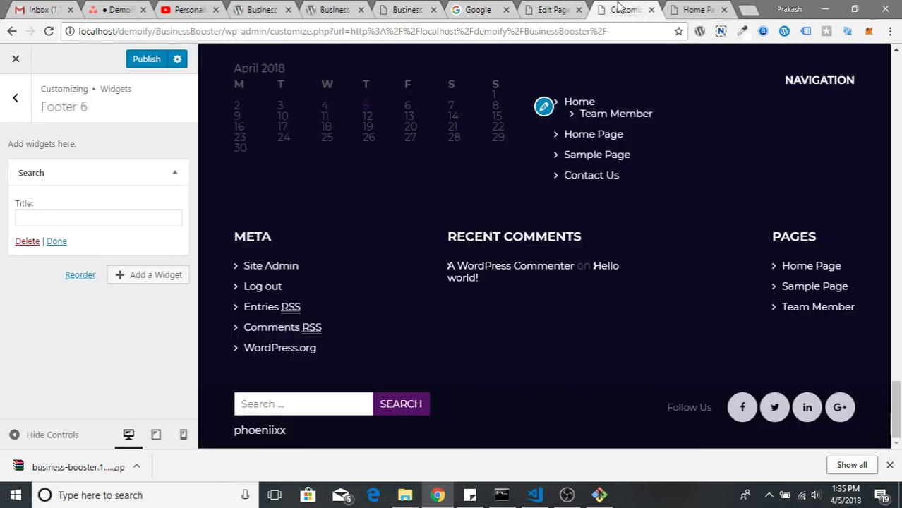
Delete the Search widget from Footer 6
{"action": "left_click", "coordinate": [57, 240]}
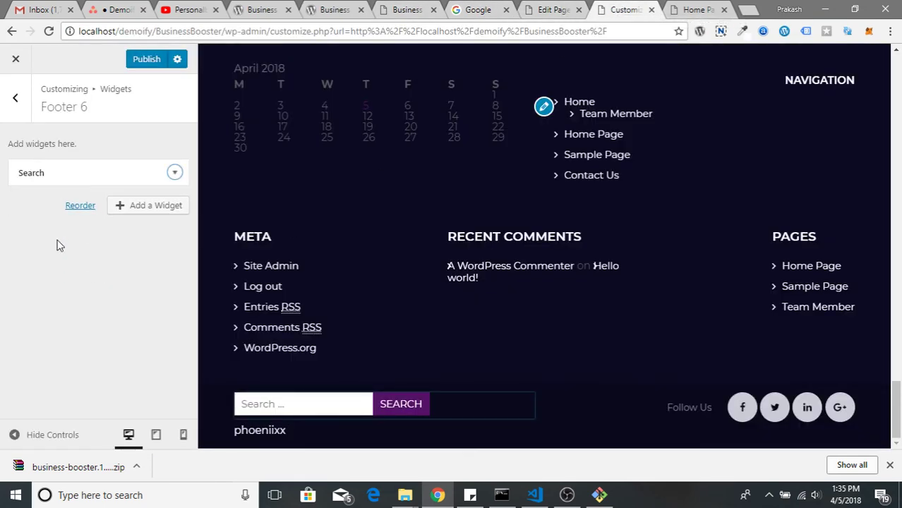
{"action": "left_click", "coordinate": [176, 173]}
{"action": "left_click", "coordinate": [27, 242]}
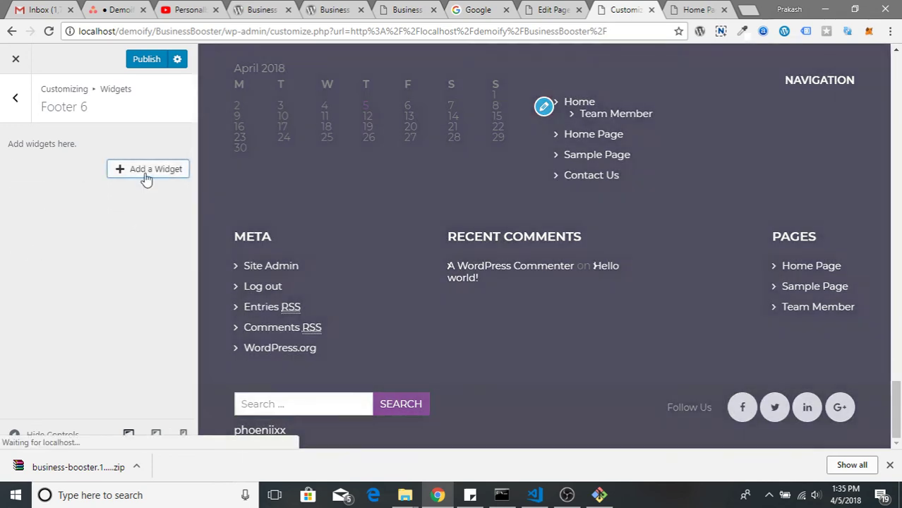
Add a Navigation Menu widget showing Top menu to Footer 6
{"action": "left_click", "coordinate": [147, 170]}
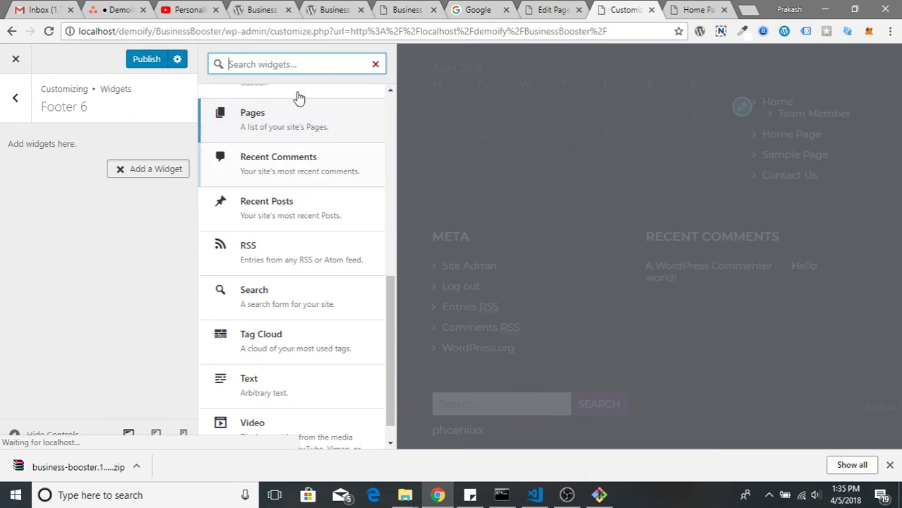
{"action": "type", "text": "cust"}
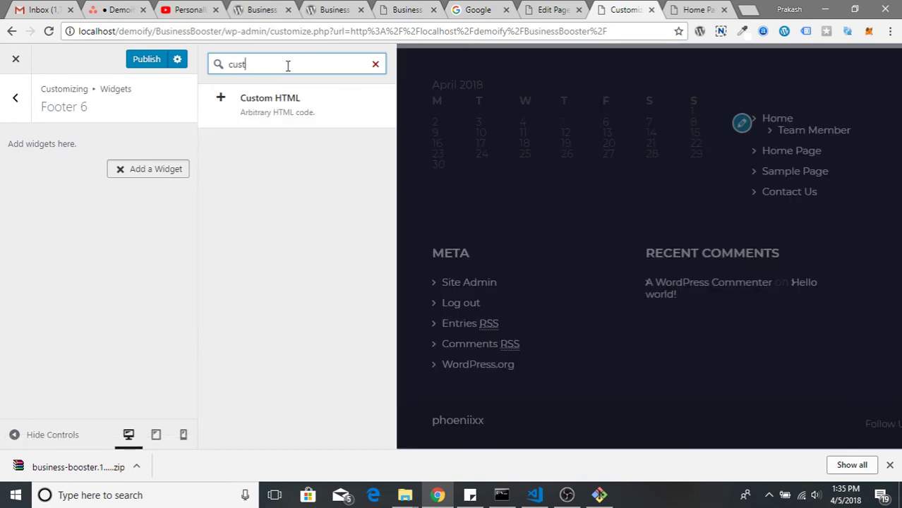
{"action": "key", "text": "BackSpace"}
{"action": "key", "text": "BackSpace"}
{"action": "key", "text": "BackSpace"}
{"action": "key", "text": "BackSpace"}
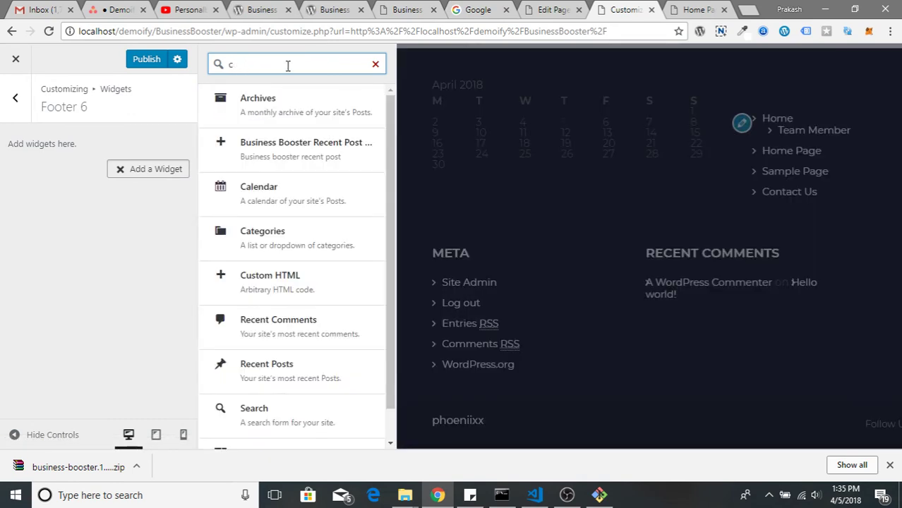
{"action": "type", "text": "menu"}
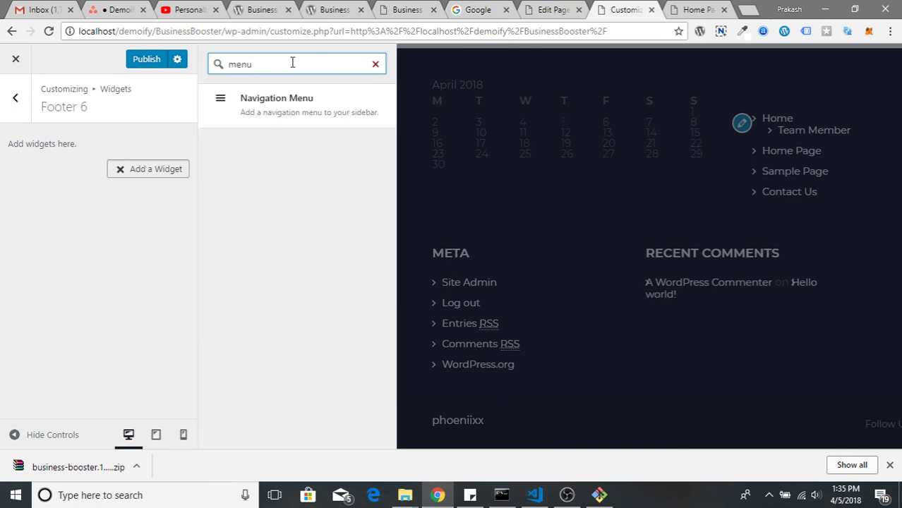
{"action": "left_click", "coordinate": [238, 116]}
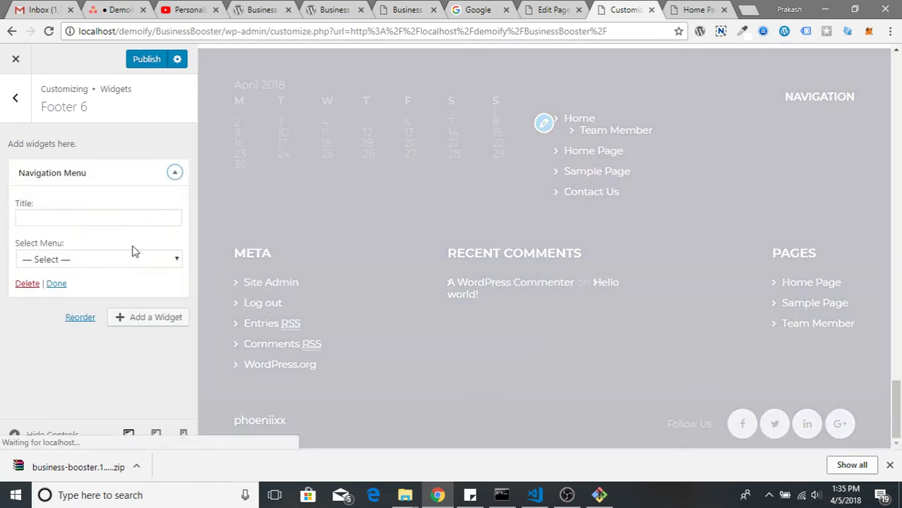
{"action": "left_click", "coordinate": [119, 222]}
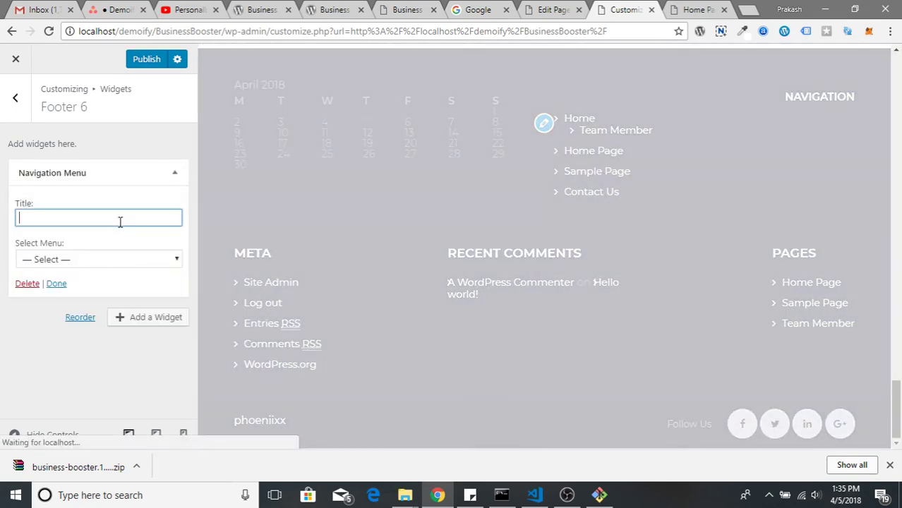
{"action": "left_click", "coordinate": [111, 259]}
{"action": "left_click", "coordinate": [105, 292]}
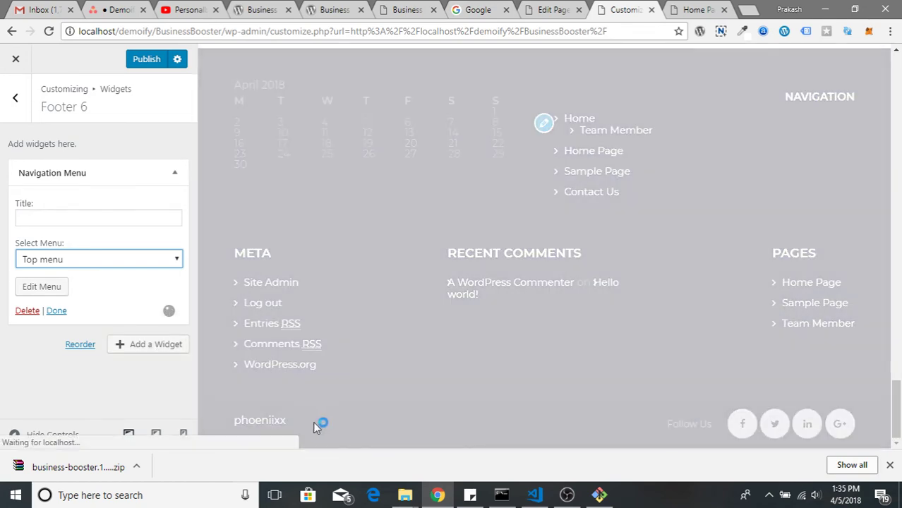
Return to the main customizer section list and scroll through it
{"action": "left_click", "coordinate": [17, 98]}
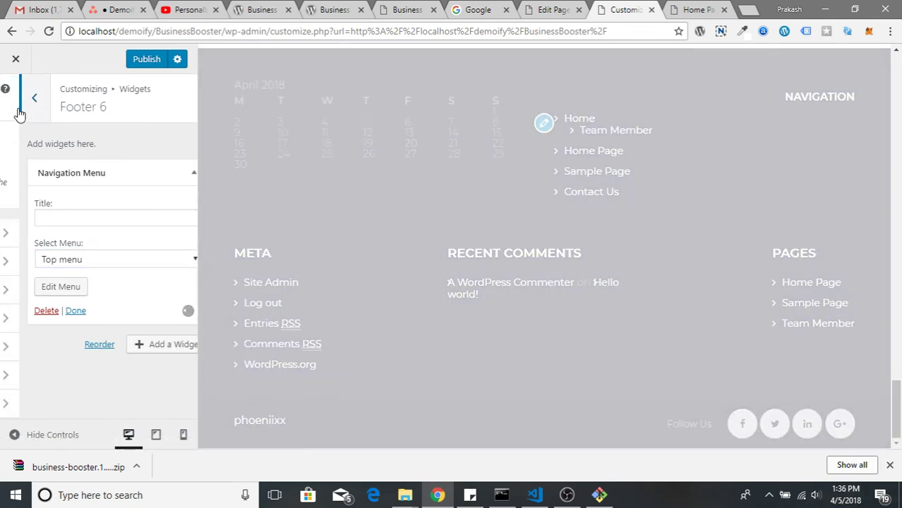
{"action": "scroll", "coordinate": [310, 367], "scroll_direction": "down", "scroll_amount": 1}
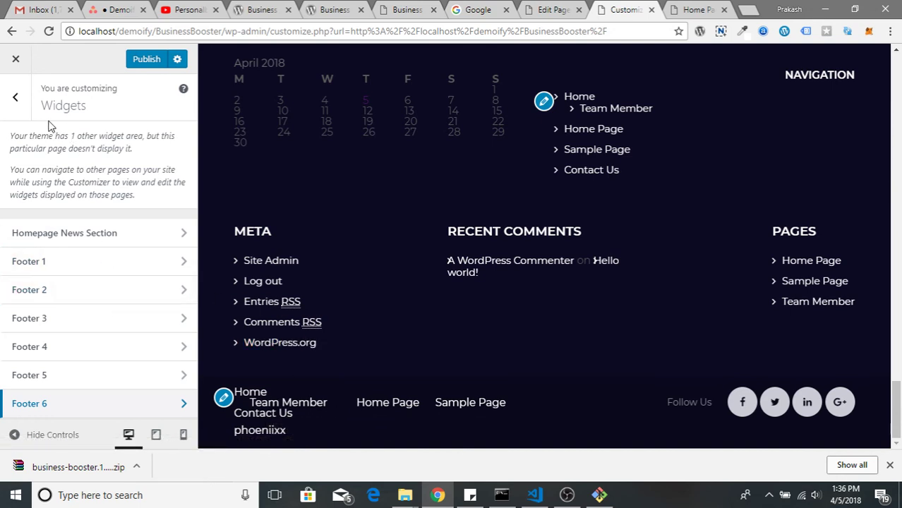
{"action": "left_click", "coordinate": [15, 106]}
{"action": "scroll", "coordinate": [130, 197], "scroll_direction": "up", "scroll_amount": 2}
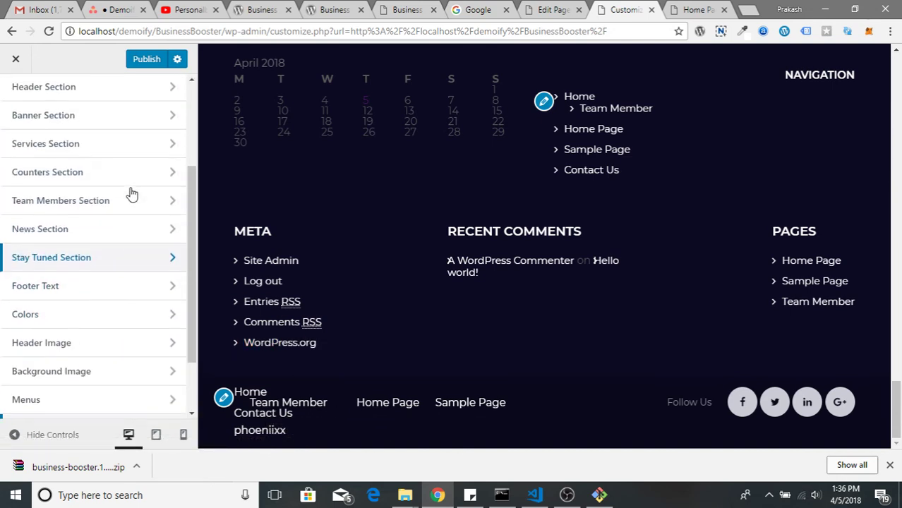
{"action": "scroll", "coordinate": [128, 190], "scroll_direction": "up", "scroll_amount": 1}
{"action": "scroll", "coordinate": [109, 292], "scroll_direction": "down", "scroll_amount": 1}
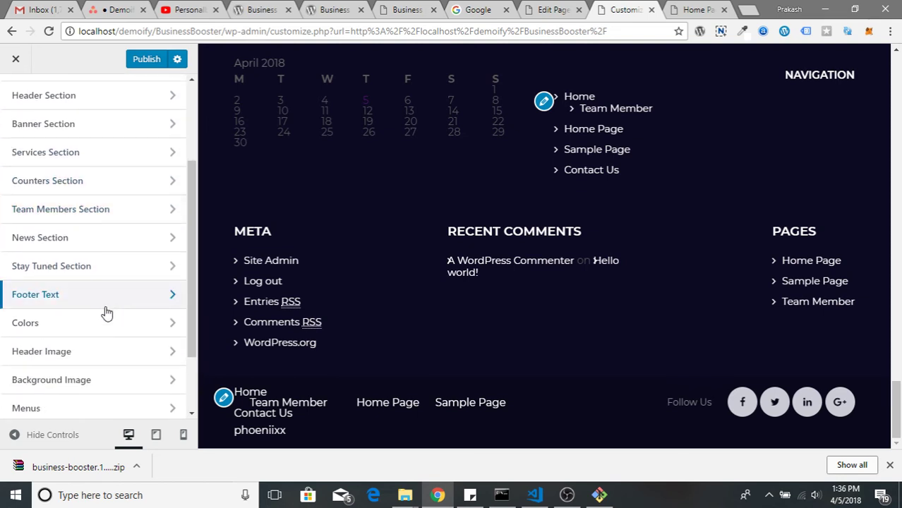
{"action": "scroll", "coordinate": [106, 311], "scroll_direction": "down", "scroll_amount": 2}
Publish the flattened Top menu and return to the Menus overview listing it as Primary
{"action": "left_click", "coordinate": [102, 321]}
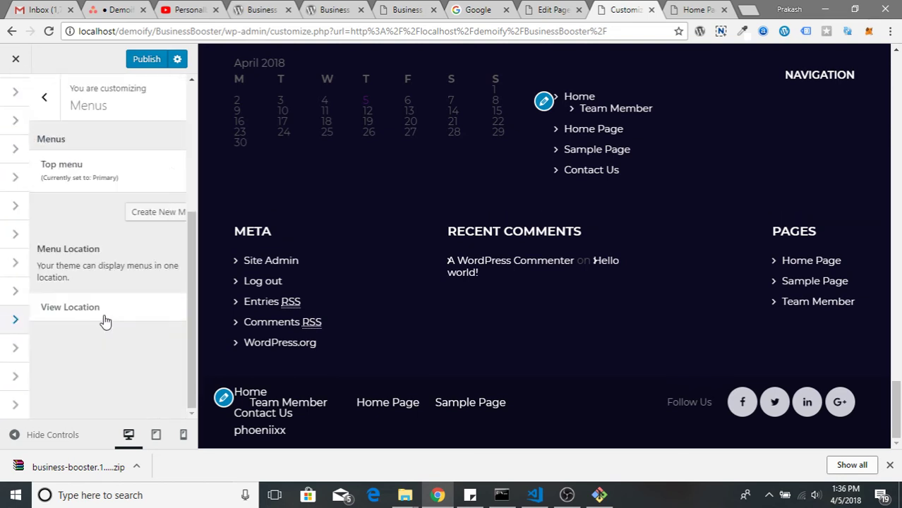
{"action": "left_click", "coordinate": [104, 185]}
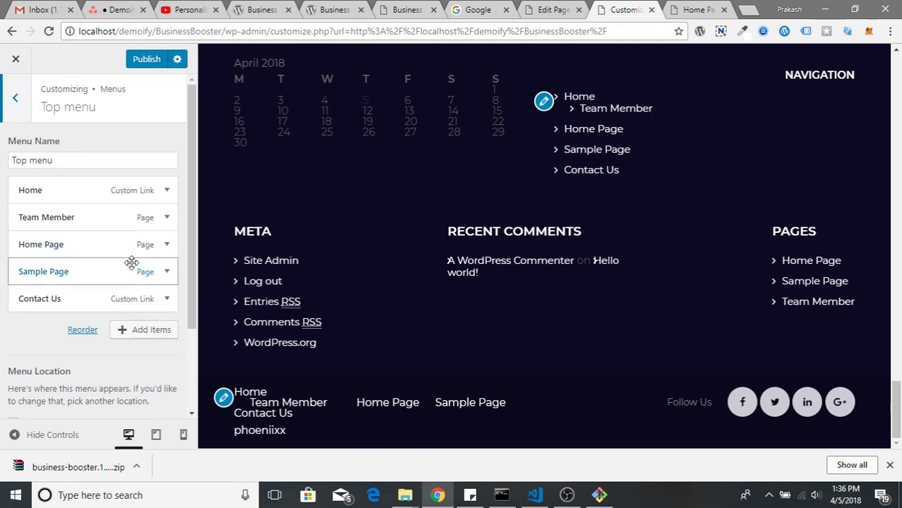
{"action": "left_click", "coordinate": [144, 62]}
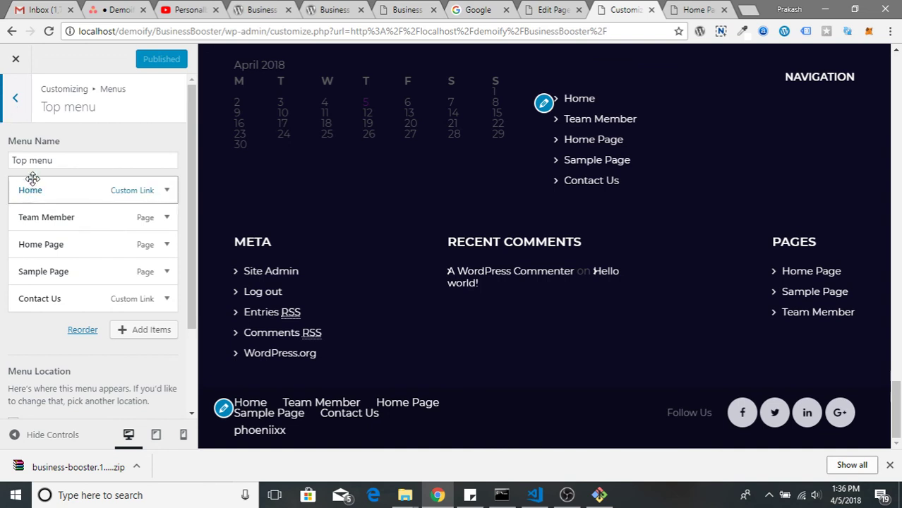
{"action": "scroll", "coordinate": [120, 283], "scroll_direction": "down", "scroll_amount": 2}
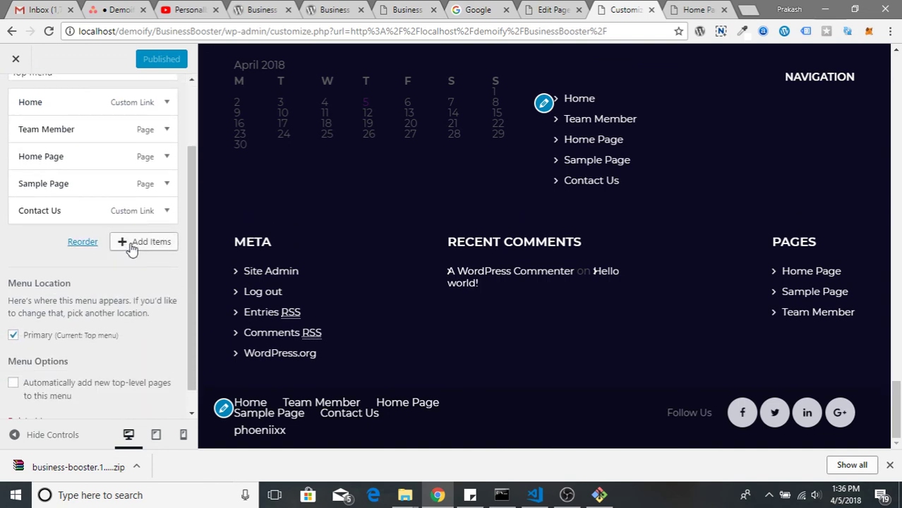
{"action": "scroll", "coordinate": [88, 372], "scroll_direction": "up", "scroll_amount": 2}
{"action": "left_click", "coordinate": [19, 111]}
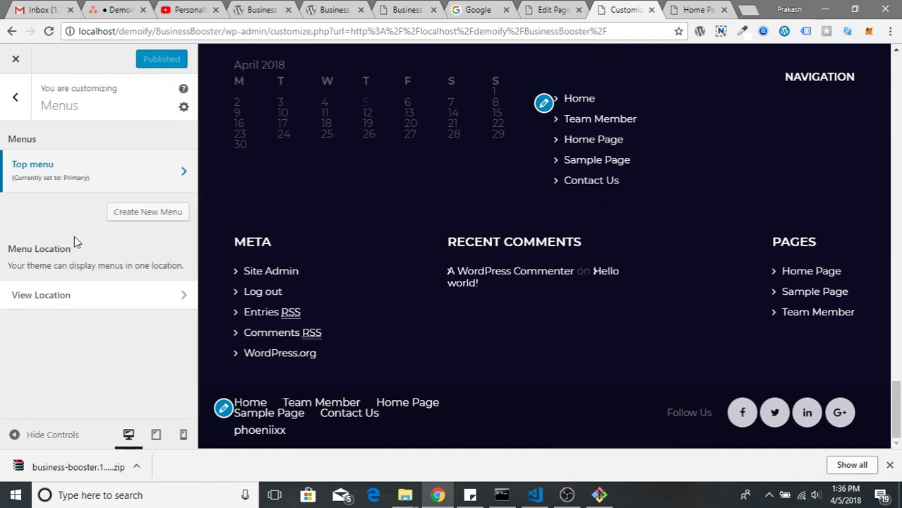
Create a new menu named Footer Menu containing the pages Home, Team Member and Sample Page
{"action": "left_click", "coordinate": [144, 212]}
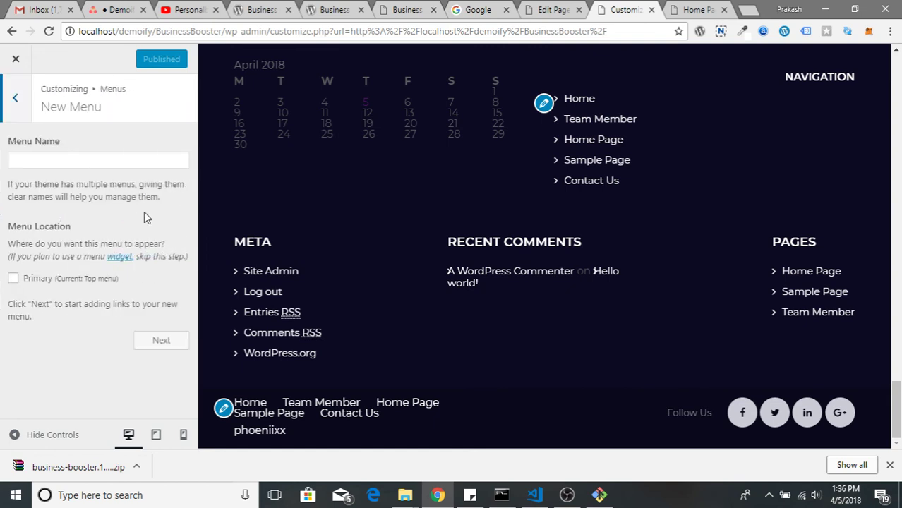
{"action": "left_click", "coordinate": [120, 161]}
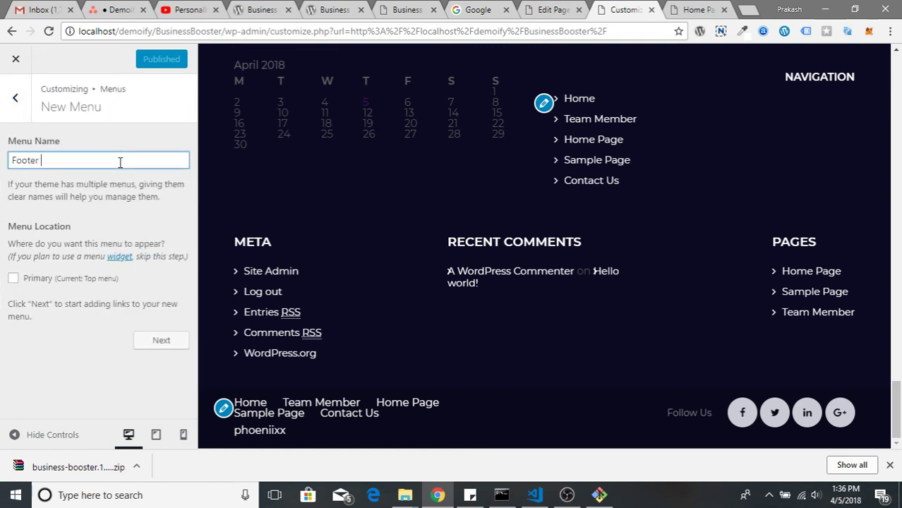
{"action": "left_click", "coordinate": [155, 345]}
{"action": "left_click", "coordinate": [138, 247]}
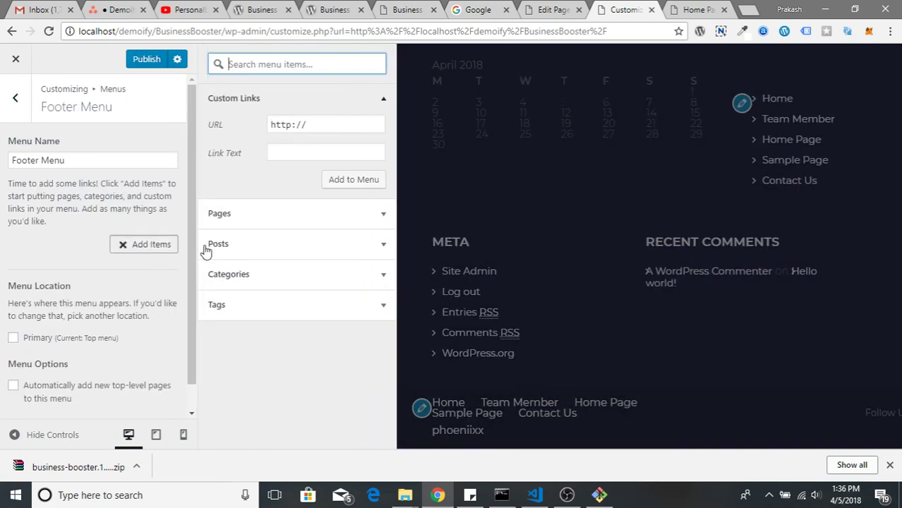
{"action": "left_click", "coordinate": [259, 219]}
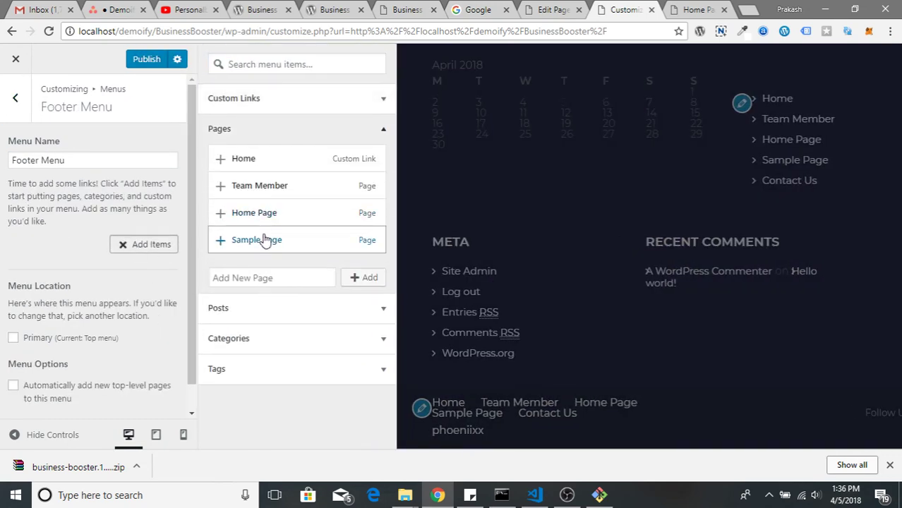
{"action": "left_click", "coordinate": [281, 161]}
{"action": "left_click", "coordinate": [286, 185]}
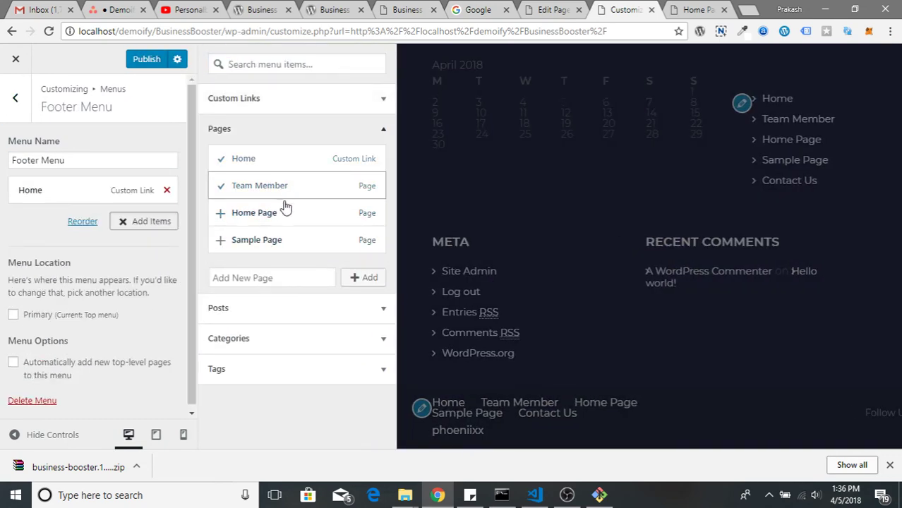
{"action": "left_click", "coordinate": [281, 240]}
Set the Footer 6 navigation widget to display the Footer Menu
{"action": "left_click", "coordinate": [10, 104]}
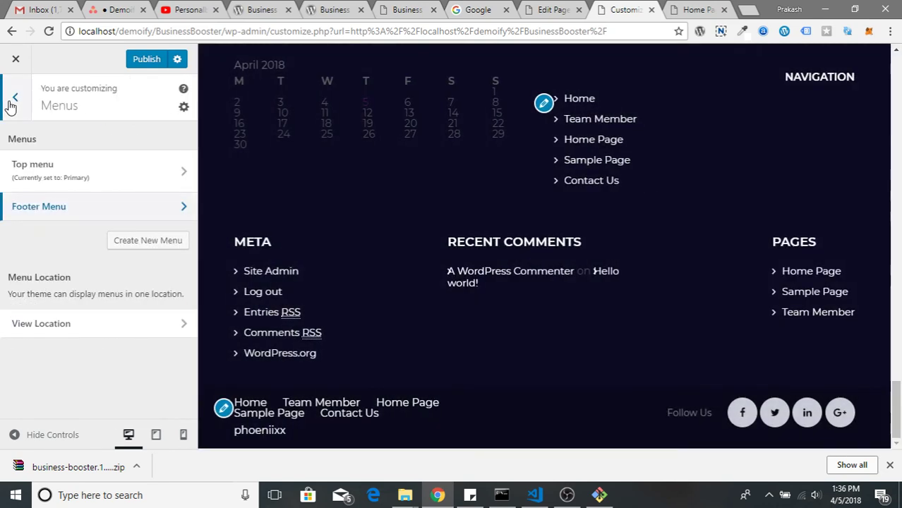
{"action": "left_click", "coordinate": [22, 115]}
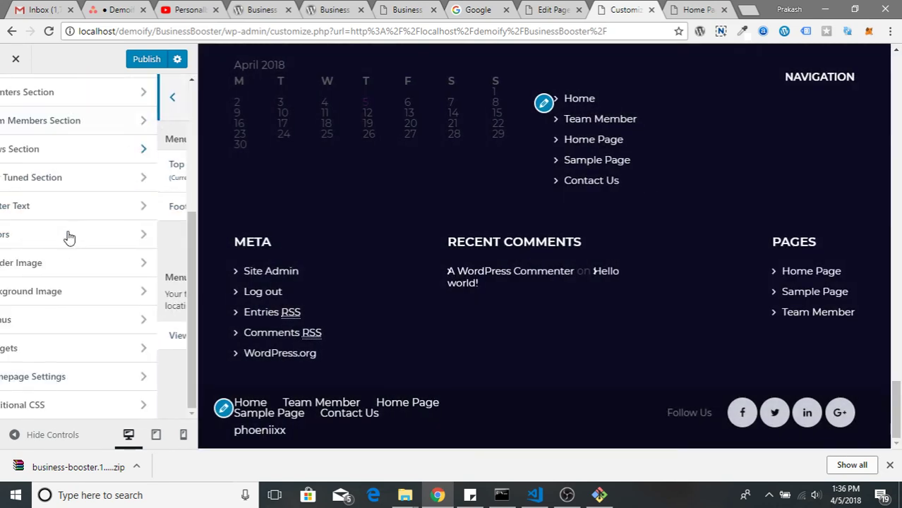
{"action": "left_click", "coordinate": [74, 358]}
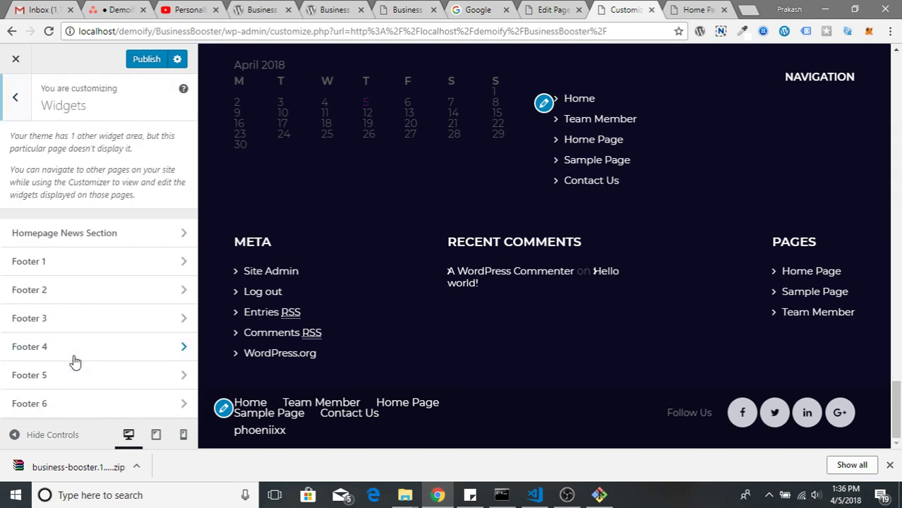
{"action": "left_click", "coordinate": [101, 403]}
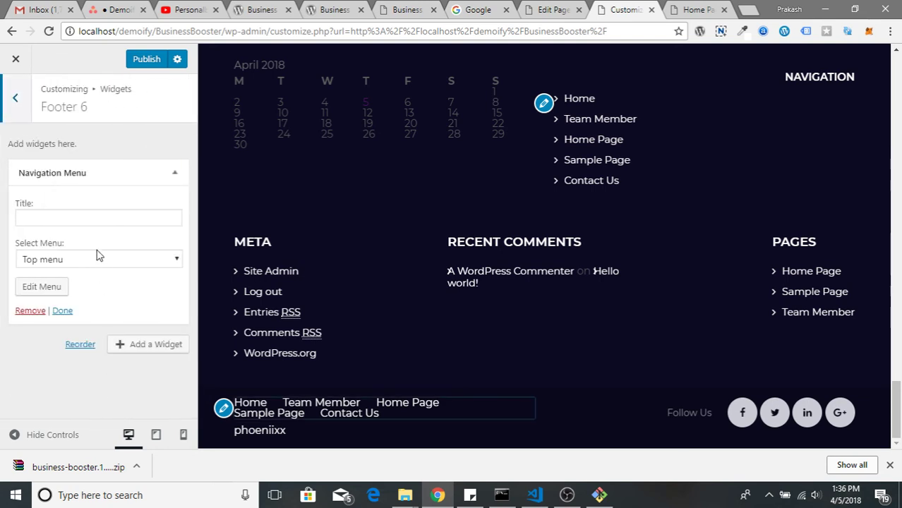
{"action": "left_click", "coordinate": [96, 261]}
{"action": "left_click", "coordinate": [95, 296]}
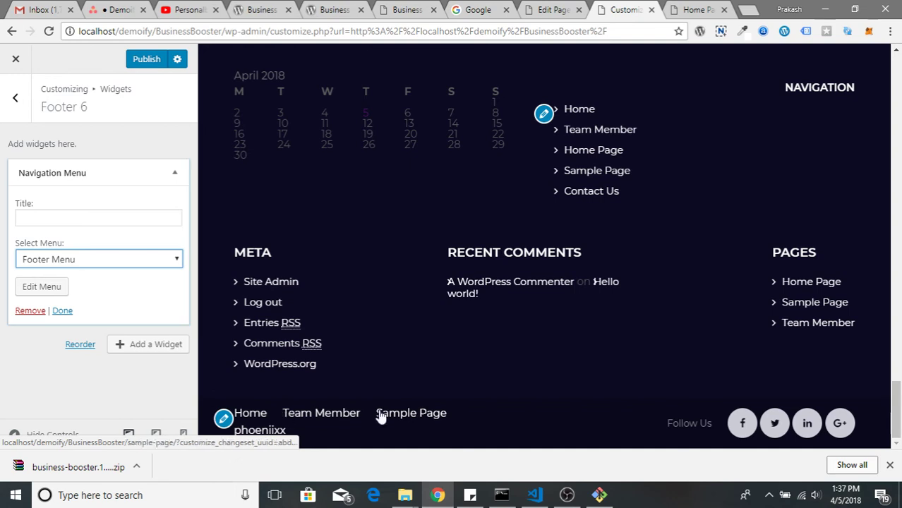
{"action": "left_click", "coordinate": [19, 117]}
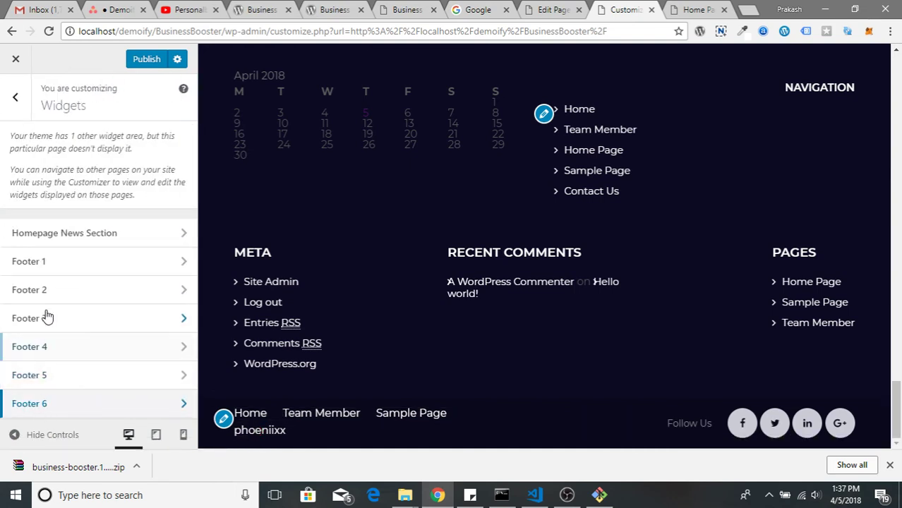
Leave the Widgets panel and look over the Homepage Settings section
{"action": "left_click", "coordinate": [17, 104]}
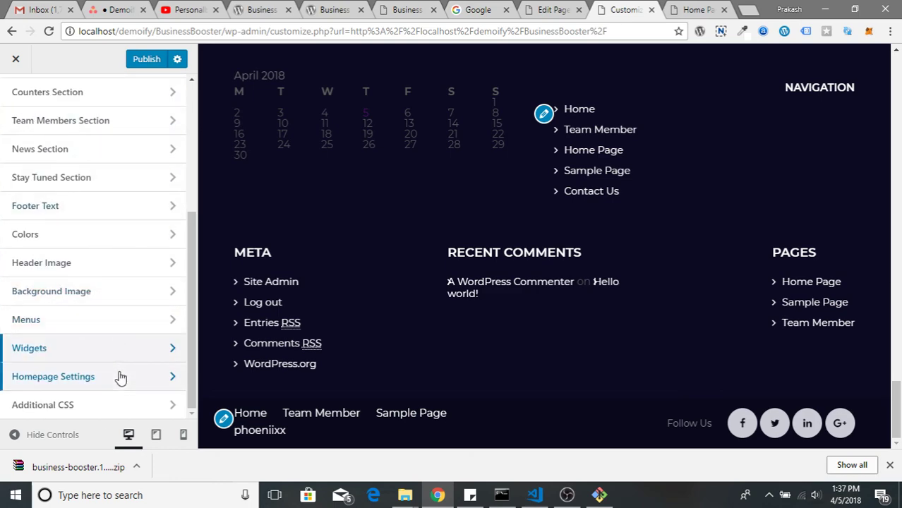
{"action": "left_click", "coordinate": [121, 379]}
{"action": "left_click", "coordinate": [15, 96]}
Inspect the Additional CSS editor, then scroll the preview back to the top of the Demoify home page
{"action": "left_click", "coordinate": [103, 406]}
{"action": "scroll", "coordinate": [80, 362], "scroll_direction": "down", "scroll_amount": 4}
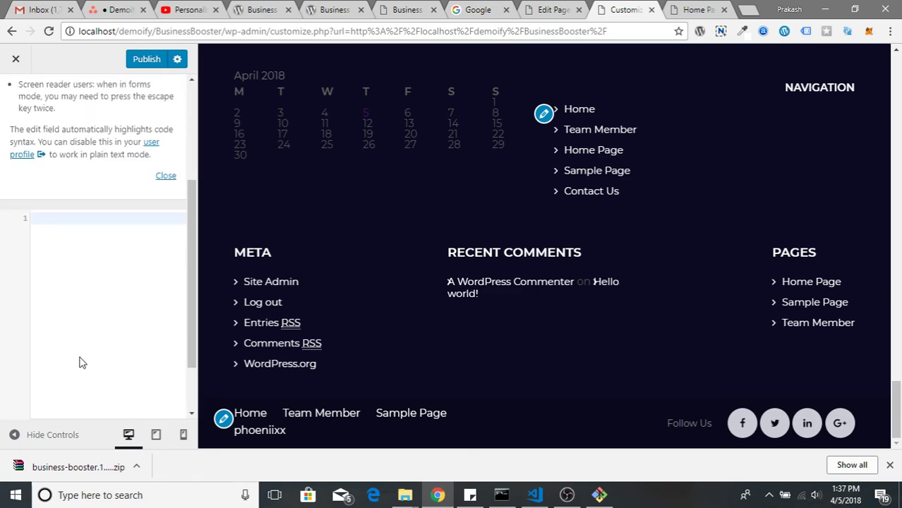
{"action": "scroll", "coordinate": [56, 169], "scroll_direction": "up", "scroll_amount": 4}
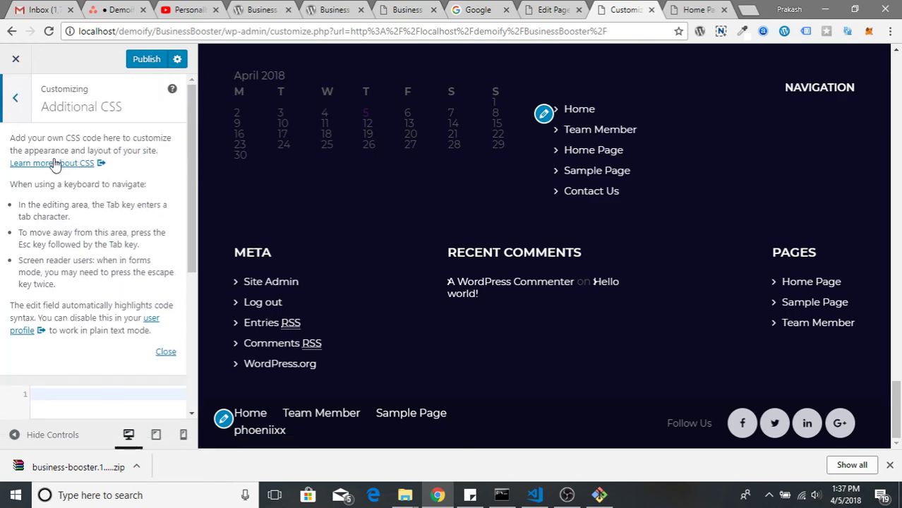
{"action": "left_click", "coordinate": [16, 99]}
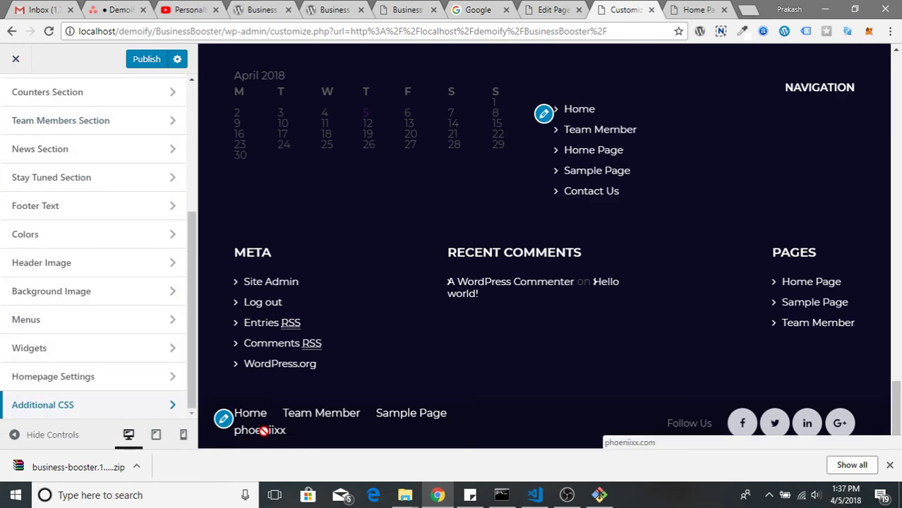
{"action": "scroll", "coordinate": [479, 269], "scroll_direction": "up", "scroll_amount": 5}
{"action": "scroll", "coordinate": [479, 274], "scroll_direction": "up", "scroll_amount": 5}
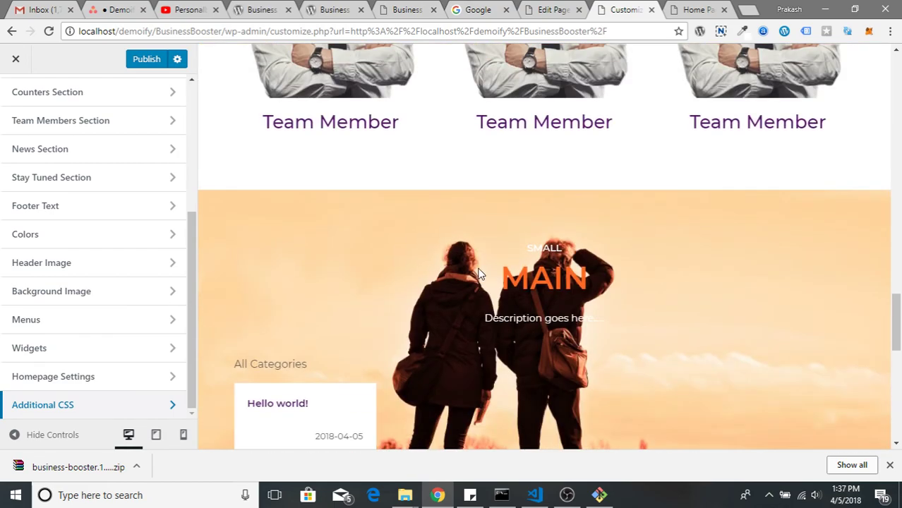
{"action": "scroll", "coordinate": [479, 273], "scroll_direction": "up", "scroll_amount": 10}
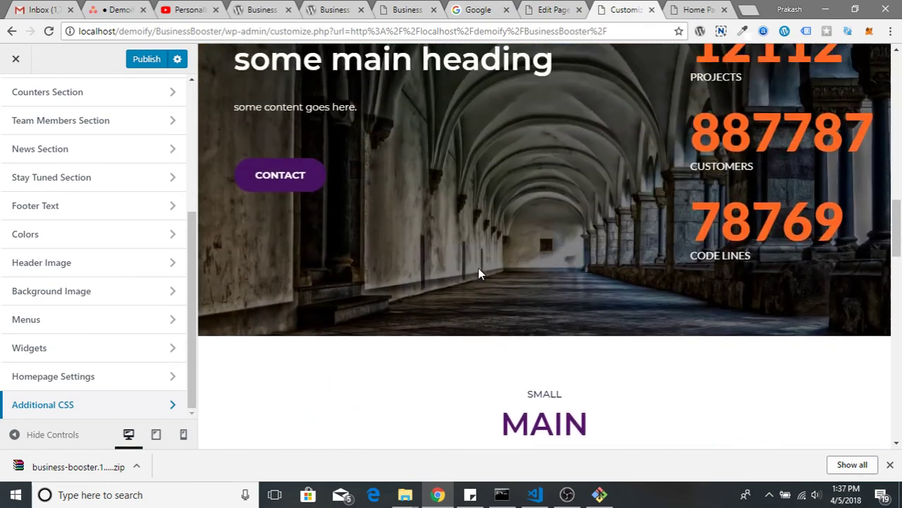
{"action": "scroll", "coordinate": [477, 267], "scroll_direction": "up", "scroll_amount": 1}
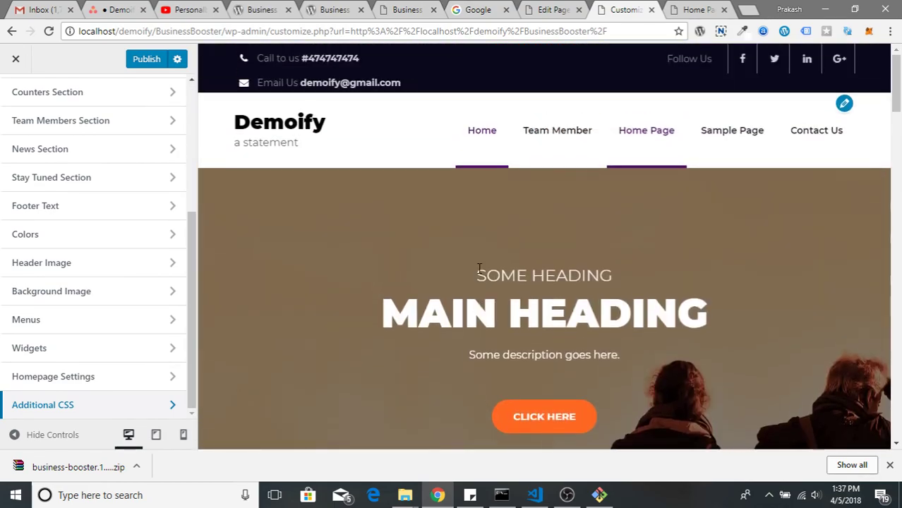
{"action": "scroll", "coordinate": [36, 141], "scroll_direction": "up", "scroll_amount": 5}
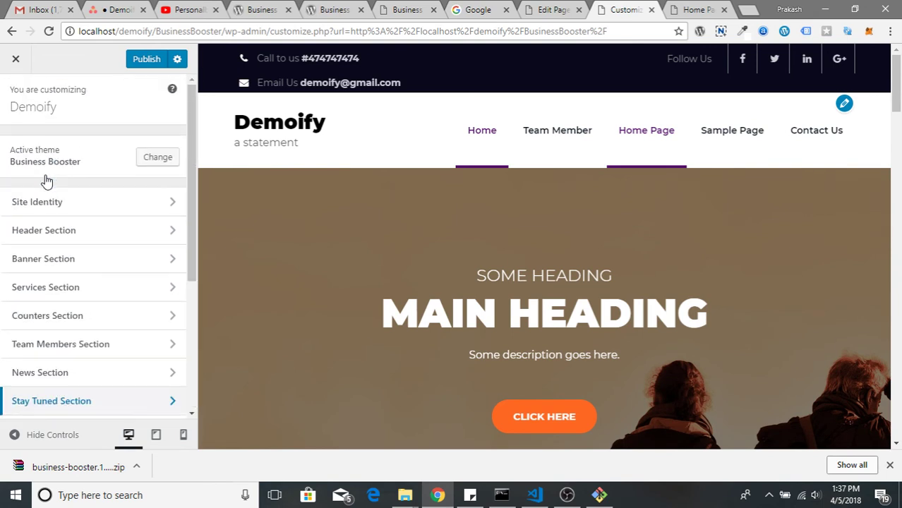
Shorten the Header Section's Call Us label to 'Call'
{"action": "left_click", "coordinate": [18, 212]}
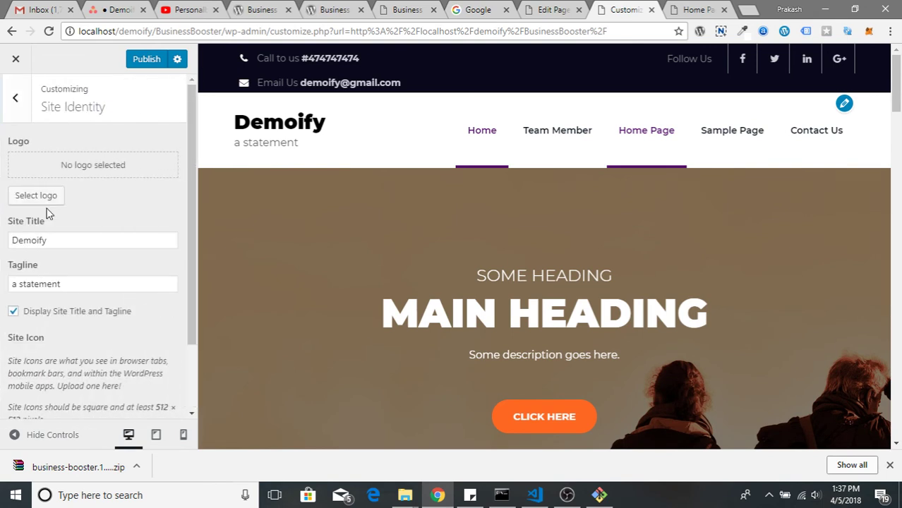
{"action": "left_click", "coordinate": [14, 98]}
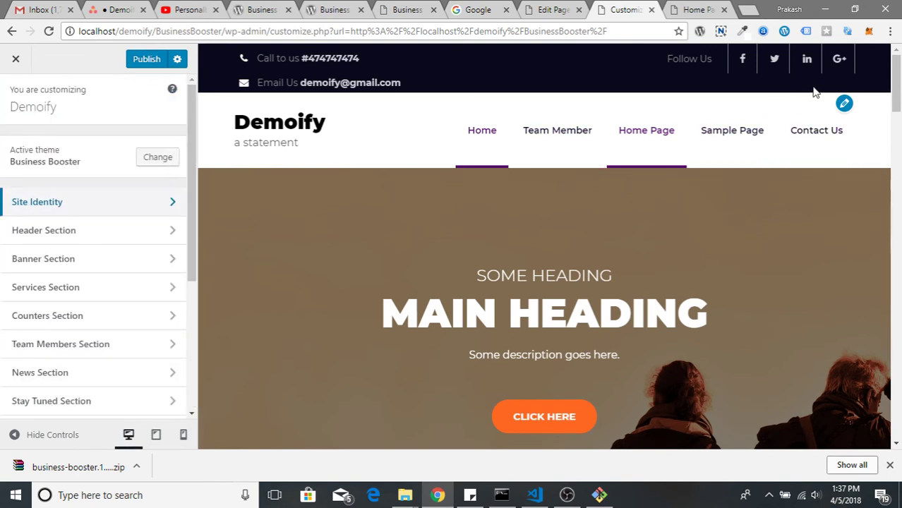
{"action": "left_click", "coordinate": [61, 237]}
{"action": "left_click", "coordinate": [114, 149]}
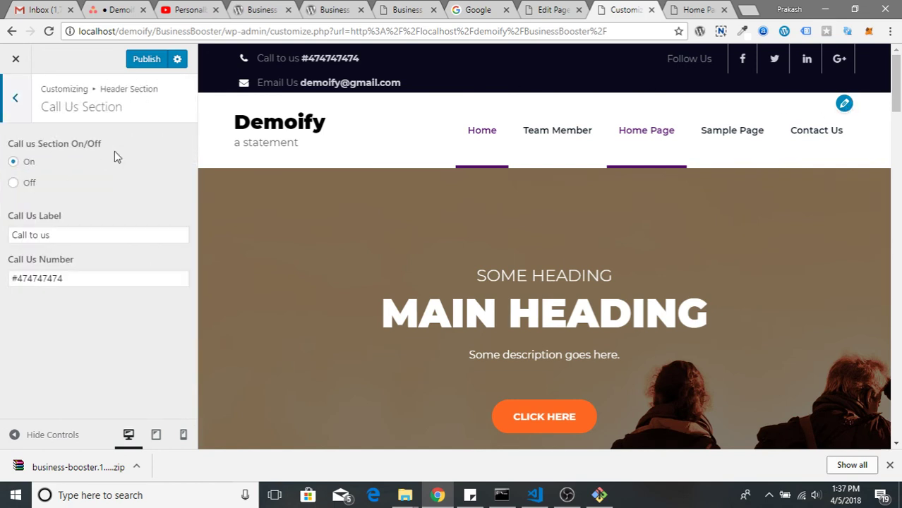
{"action": "left_click", "coordinate": [71, 237]}
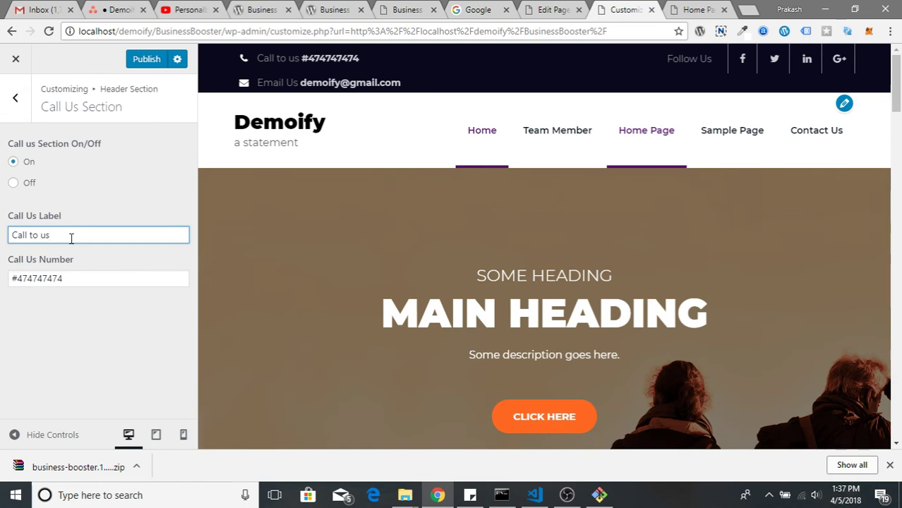
{"action": "key", "text": "BackSpace"}
{"action": "key", "text": "BackSpace"}
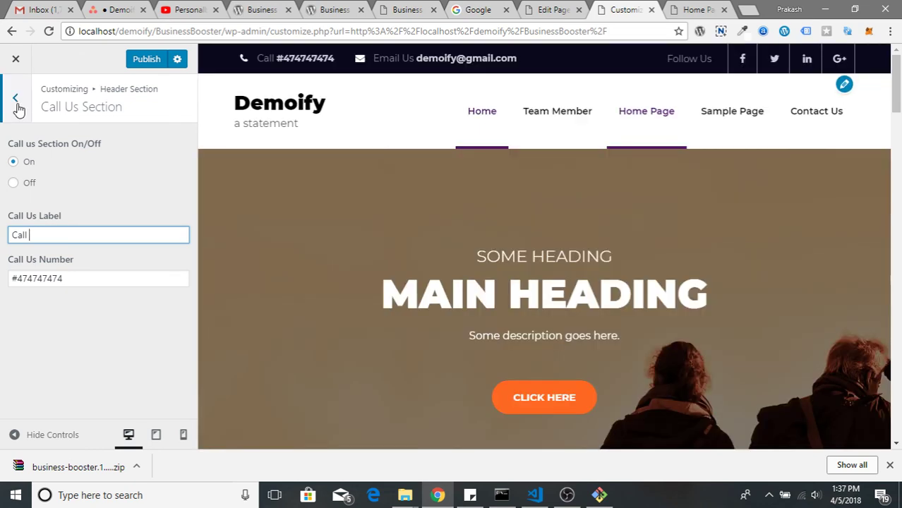
{"action": "left_click", "coordinate": [17, 104]}
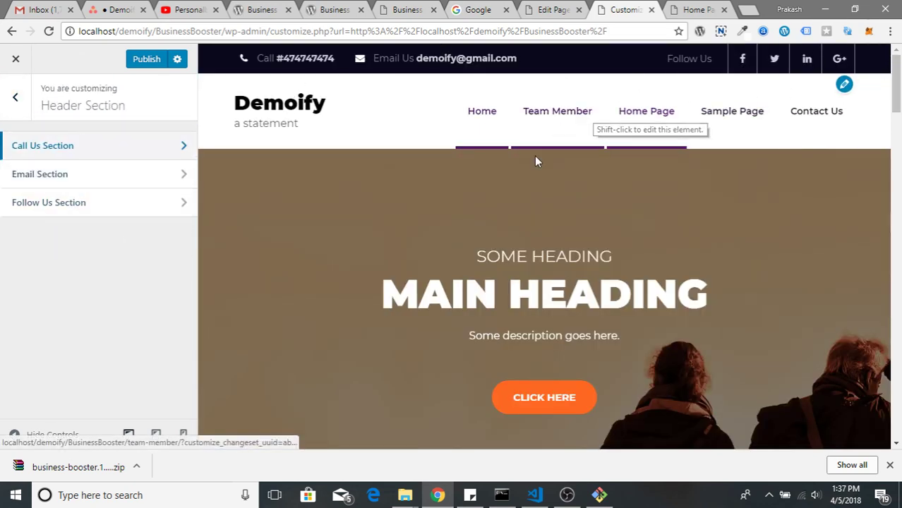
Publish all Customizer changes to the live site and check the footer in the preview
{"action": "scroll", "coordinate": [513, 215], "scroll_direction": "down", "scroll_amount": 10}
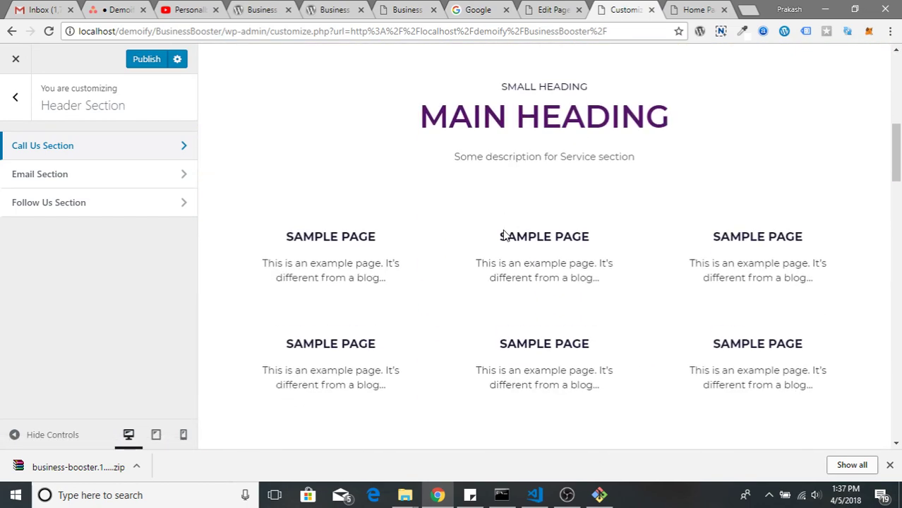
{"action": "left_click", "coordinate": [148, 60]}
{"action": "scroll", "coordinate": [451, 198], "scroll_direction": "down", "scroll_amount": 10}
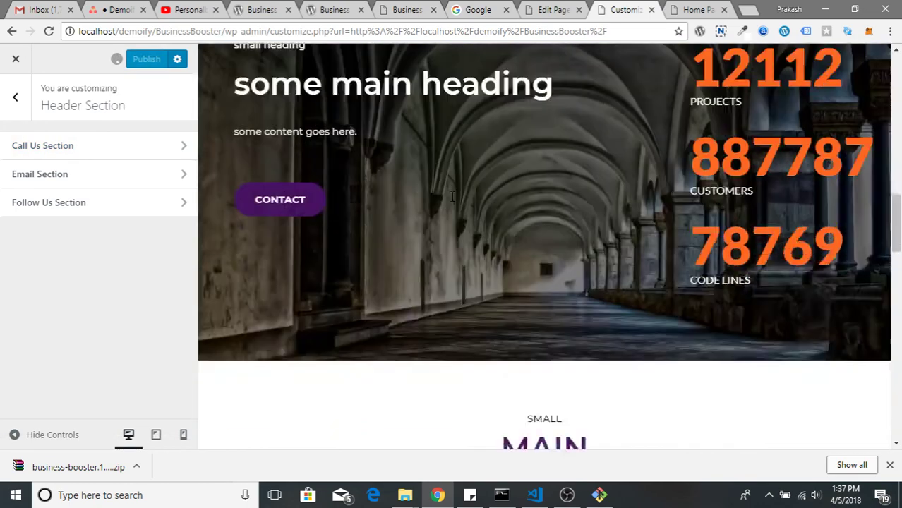
{"action": "scroll", "coordinate": [452, 196], "scroll_direction": "down", "scroll_amount": 10}
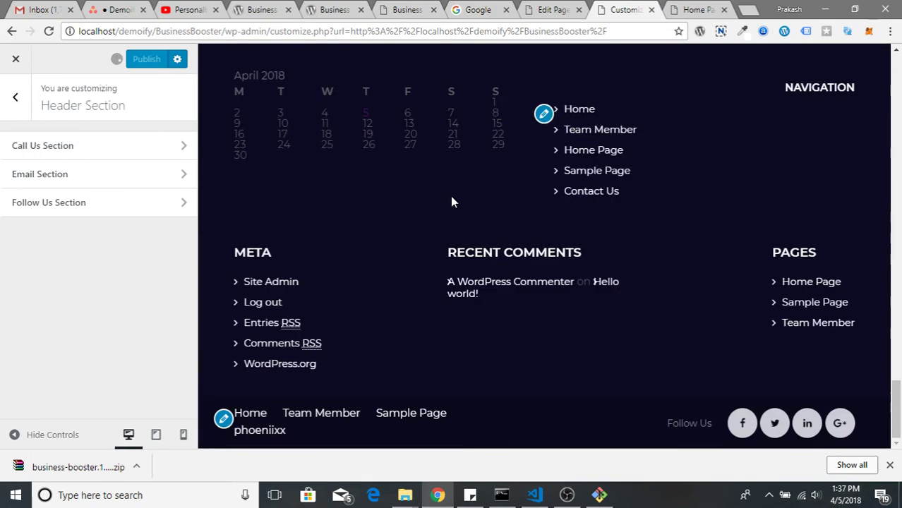
{"action": "scroll", "coordinate": [452, 197], "scroll_direction": "up", "scroll_amount": 4}
{"action": "scroll", "coordinate": [452, 202], "scroll_direction": "up", "scroll_amount": 15}
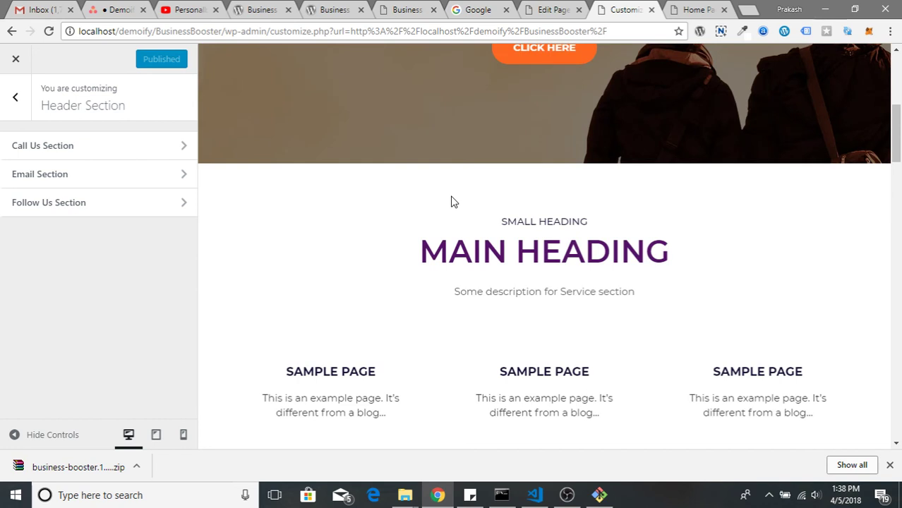
Go to the Business Booster live demo site and locate the Branding service icon
{"action": "left_click", "coordinate": [324, 6]}
{"action": "scroll", "coordinate": [356, 151], "scroll_direction": "up", "scroll_amount": 2}
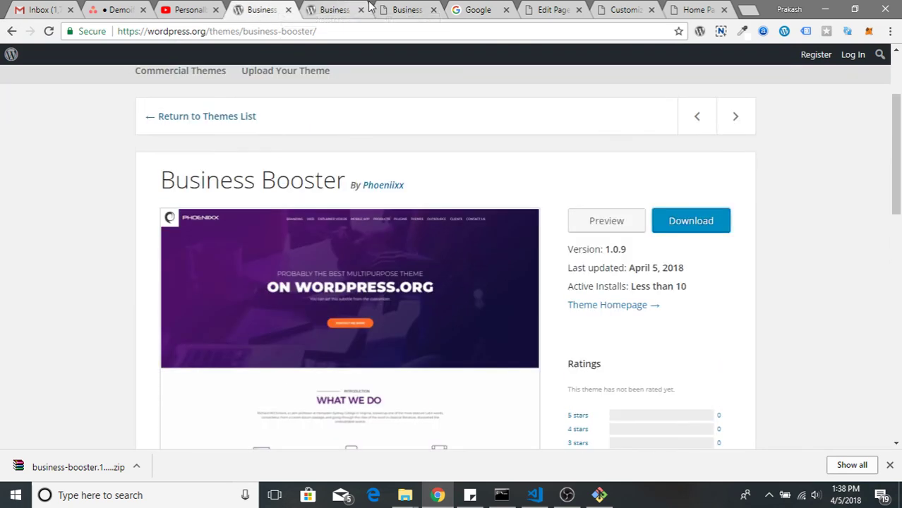
{"action": "left_click", "coordinate": [396, 9]}
{"action": "left_click", "coordinate": [475, 8]}
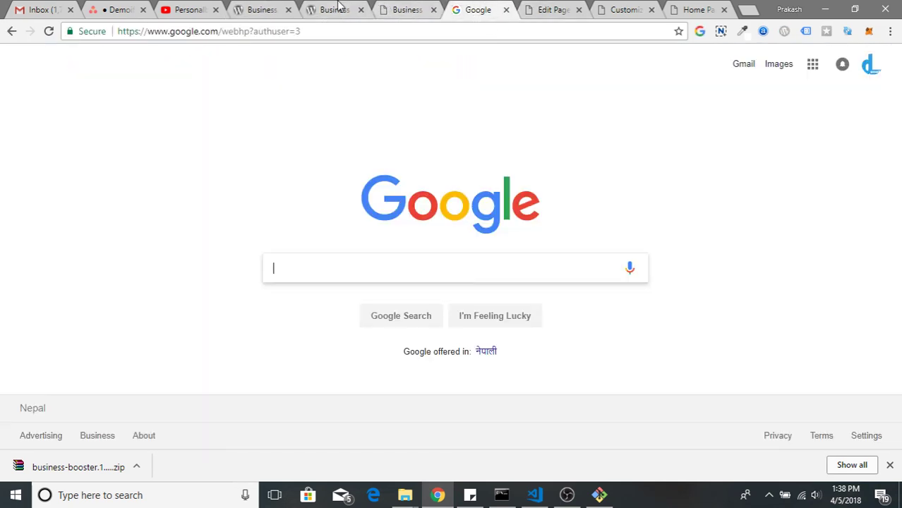
{"action": "left_click", "coordinate": [334, 9]}
{"action": "left_click", "coordinate": [410, 9]}
{"action": "scroll", "coordinate": [401, 239], "scroll_direction": "up", "scroll_amount": 6}
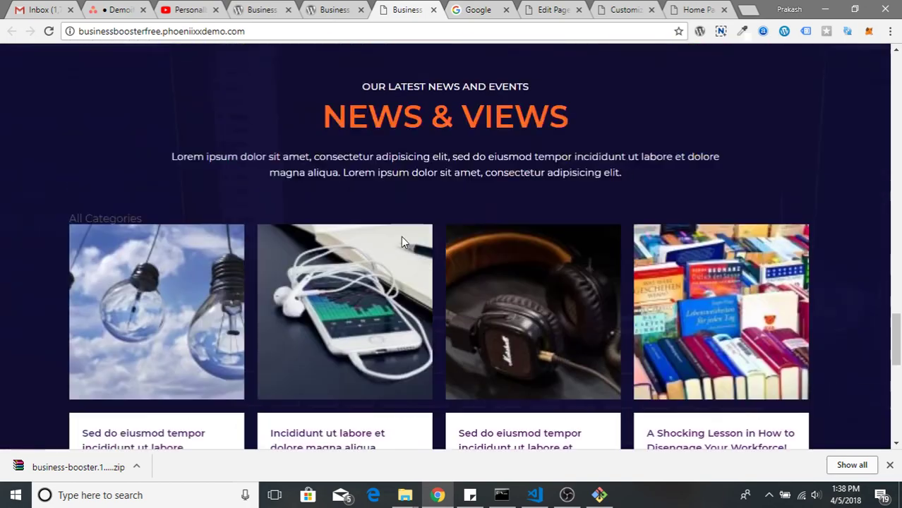
{"action": "scroll", "coordinate": [401, 242], "scroll_direction": "up", "scroll_amount": 15}
{"action": "scroll", "coordinate": [359, 298], "scroll_direction": "down", "scroll_amount": 1}
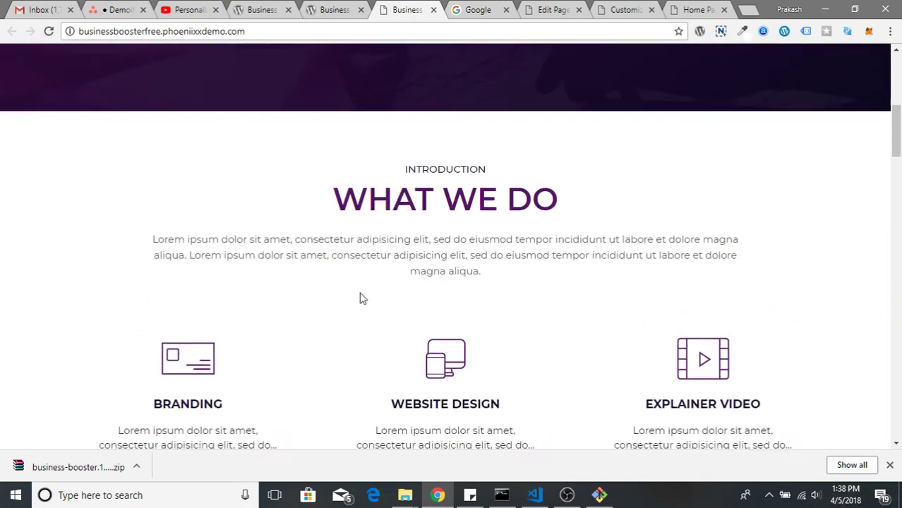
{"action": "scroll", "coordinate": [360, 298], "scroll_direction": "down", "scroll_amount": 2}
Open the Branding icon image in its own tab and save it to the desktop as icons.png
{"action": "right_click", "coordinate": [195, 202]}
{"action": "left_click", "coordinate": [233, 221]}
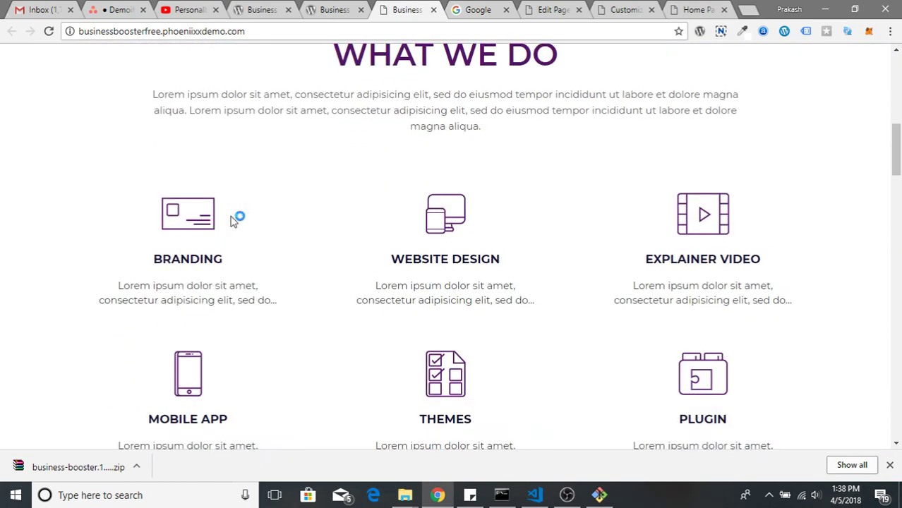
{"action": "left_click", "coordinate": [430, 9]}
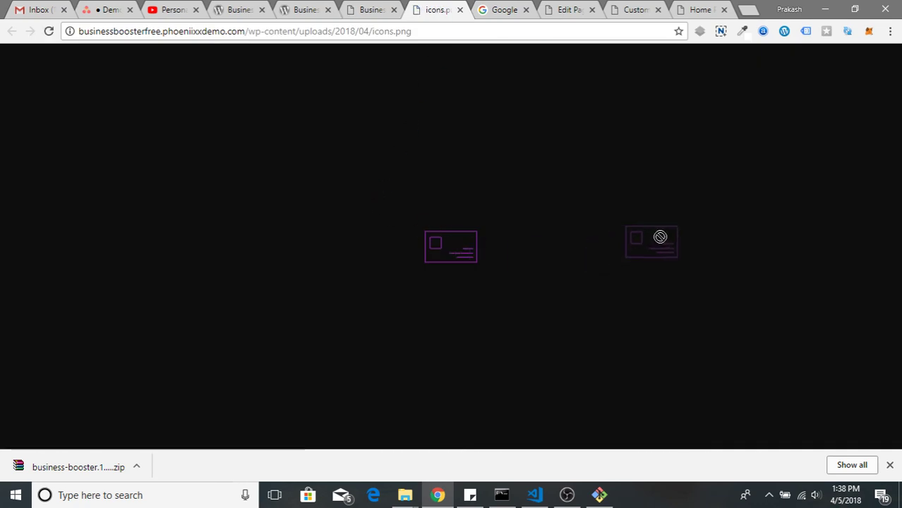
{"action": "left_click_drag", "start_coordinate": [660, 236], "coordinate": [346, 152]}
{"action": "key", "text": "super+d"}
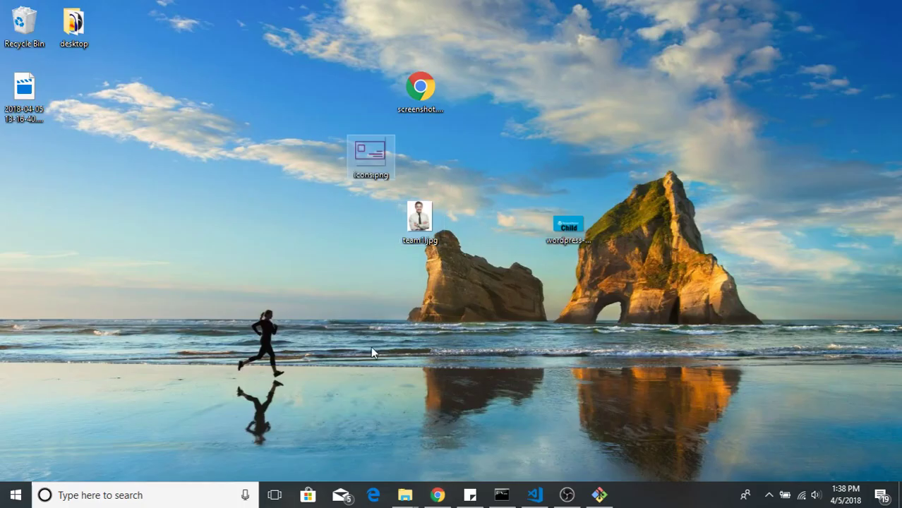
{"action": "left_click", "coordinate": [438, 495]}
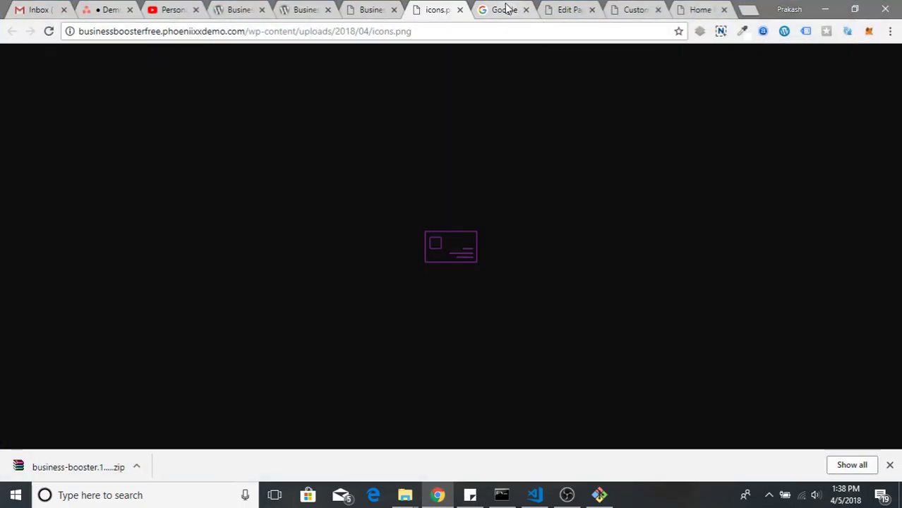
Start a new WordPress page titled 'Service One' and move into its body
{"action": "left_click", "coordinate": [507, 9]}
{"action": "left_click", "coordinate": [558, 8]}
{"action": "left_click", "coordinate": [214, 90]}
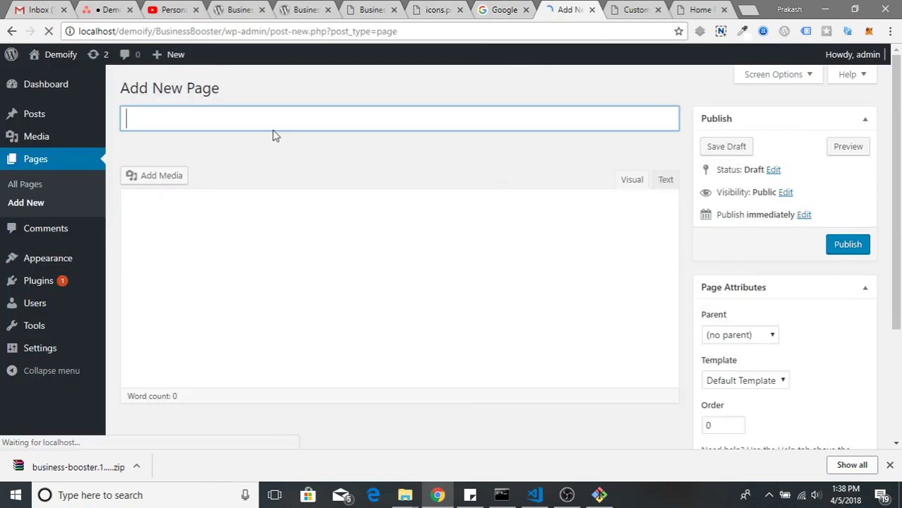
{"action": "type", "text": "Service"}
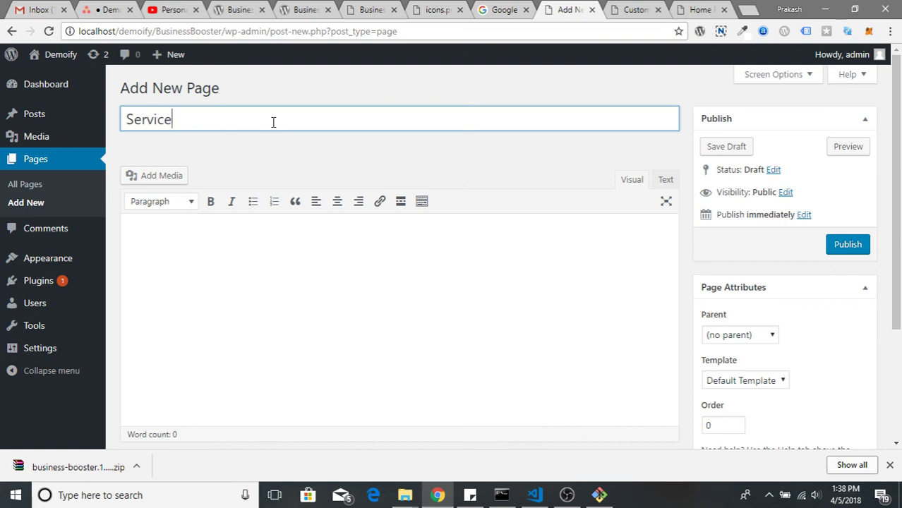
{"action": "left_click", "coordinate": [218, 264]}
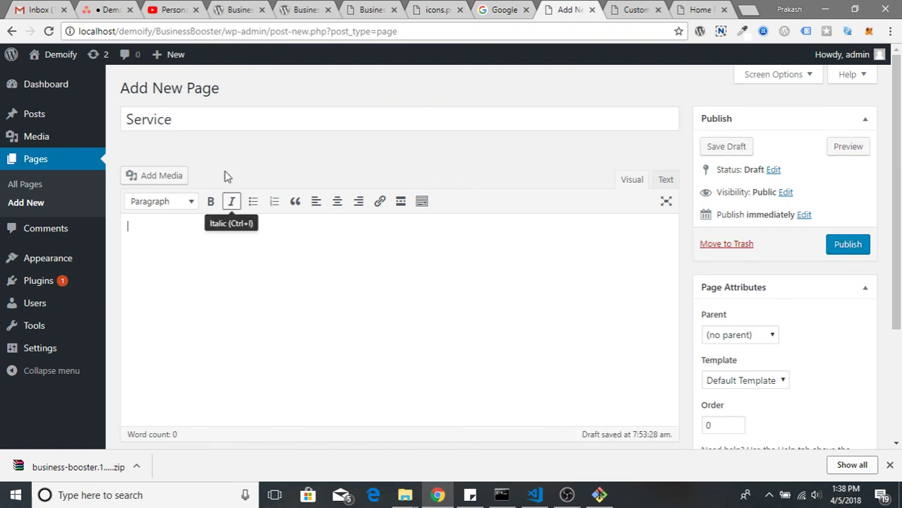
{"action": "left_click", "coordinate": [221, 118]}
{"action": "type", "text": "One"}
{"action": "key", "text": "Tab"}
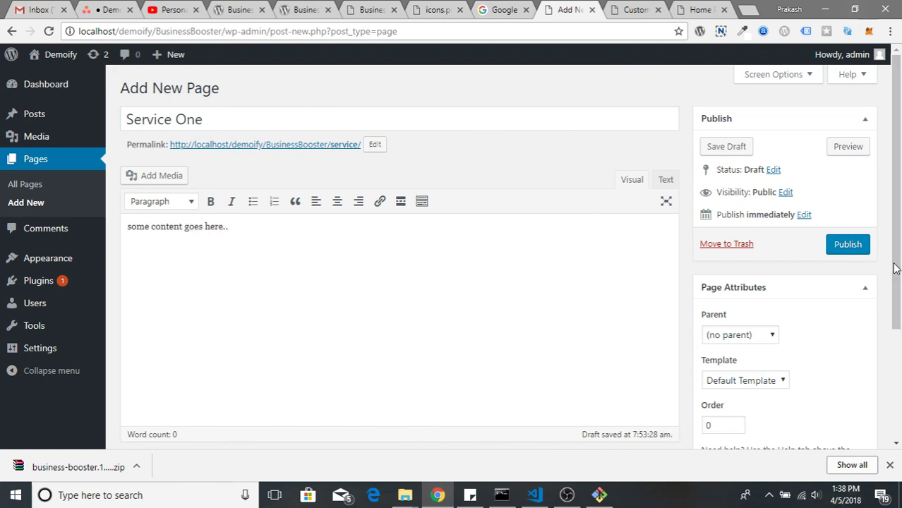
Upload icons.png from the desktop as the featured image and publish the Service One page
{"action": "scroll", "coordinate": [822, 346], "scroll_direction": "down", "scroll_amount": 3}
{"action": "left_click", "coordinate": [736, 371]}
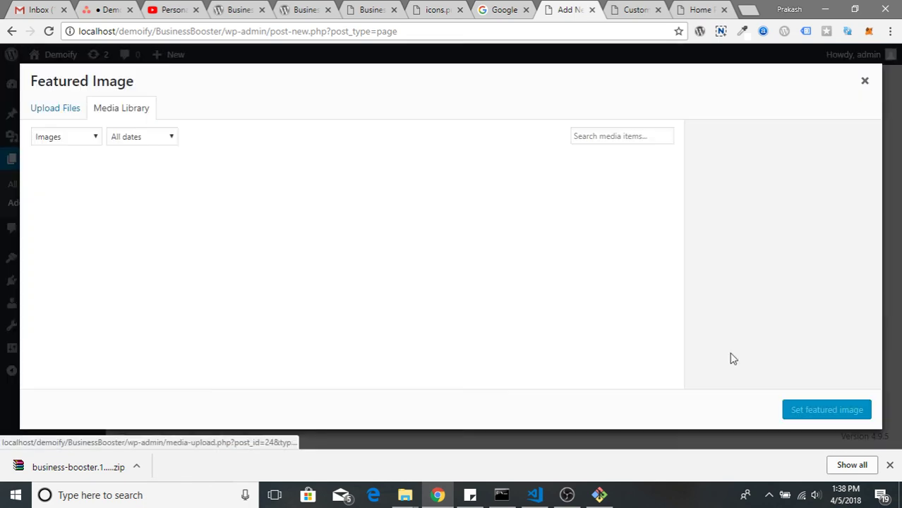
{"action": "left_click", "coordinate": [55, 112]}
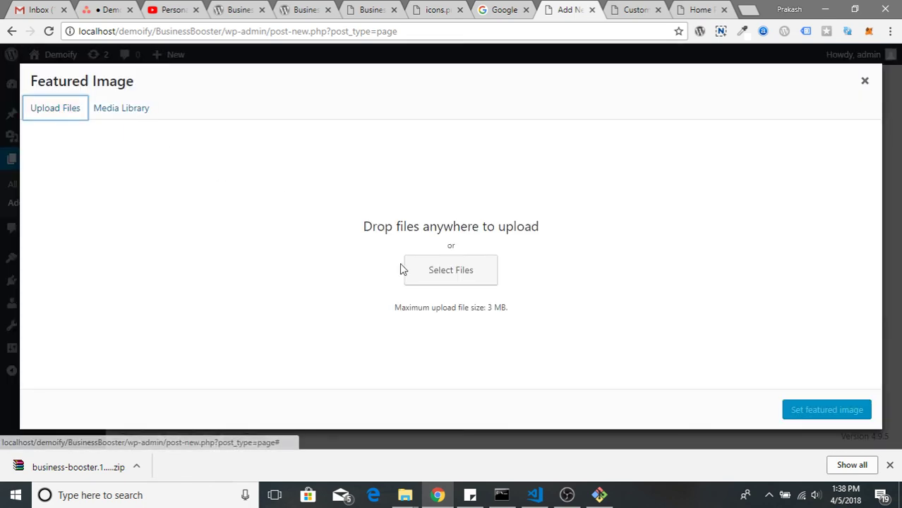
{"action": "left_click", "coordinate": [431, 271]}
{"action": "double_click", "coordinate": [321, 118]}
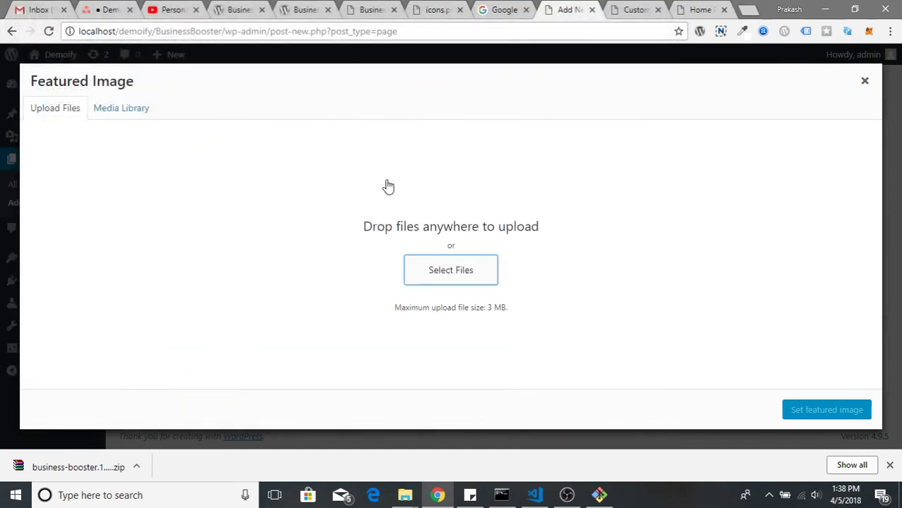
{"action": "left_click", "coordinate": [820, 413]}
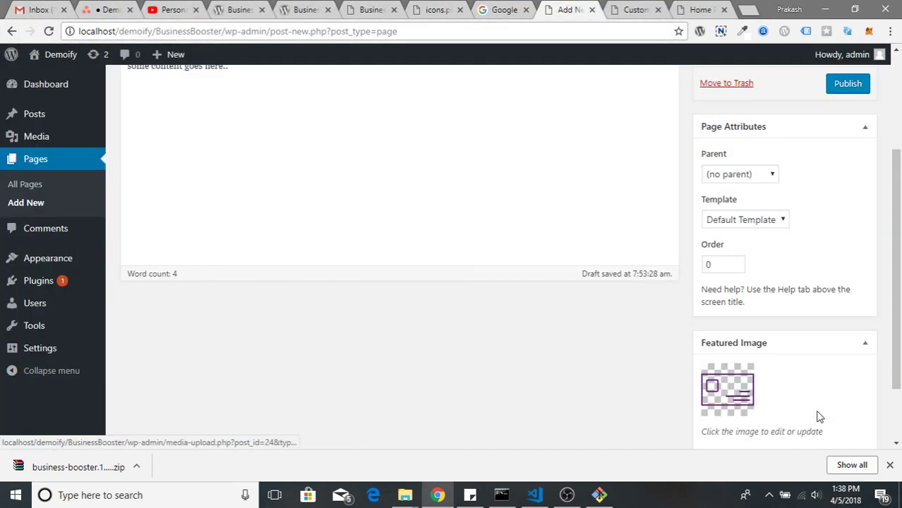
{"action": "left_click", "coordinate": [841, 91]}
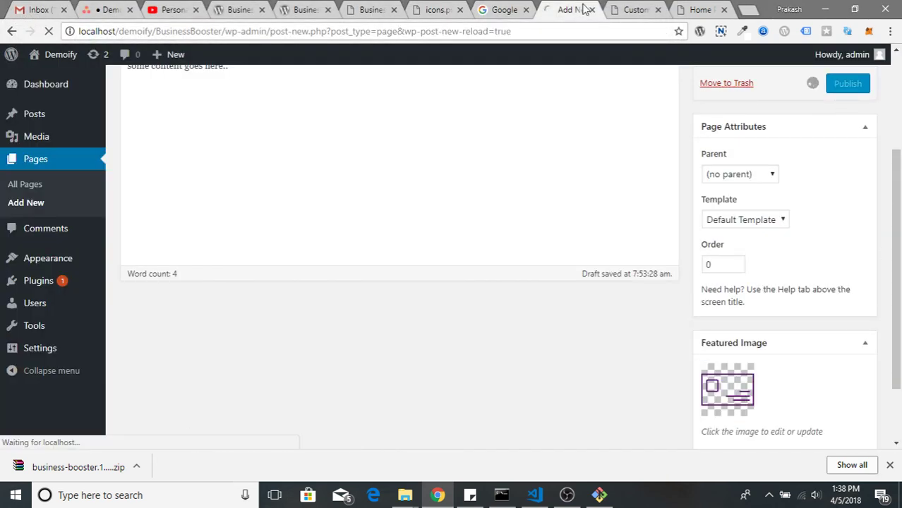
{"action": "left_click", "coordinate": [632, 9]}
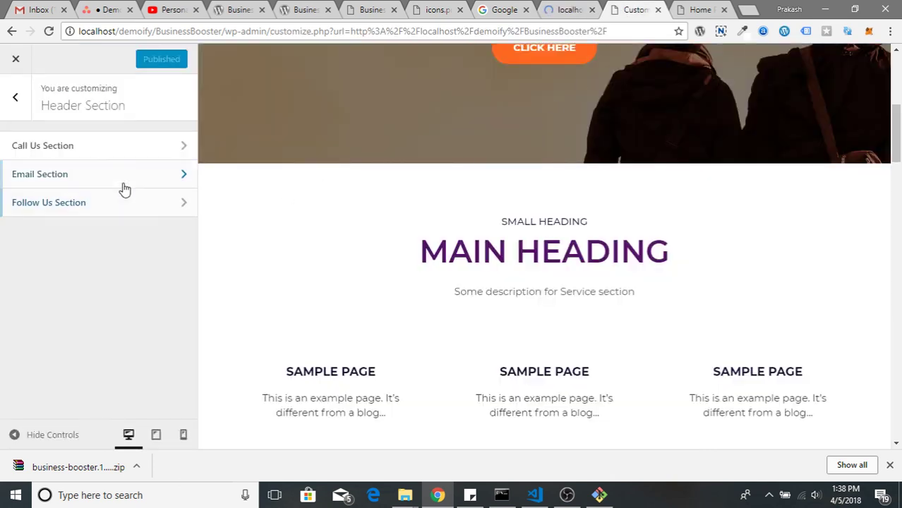
Check the Service 1 page choices in the Services Section, leaving them unchanged
{"action": "scroll", "coordinate": [381, 332], "scroll_direction": "down", "scroll_amount": 2}
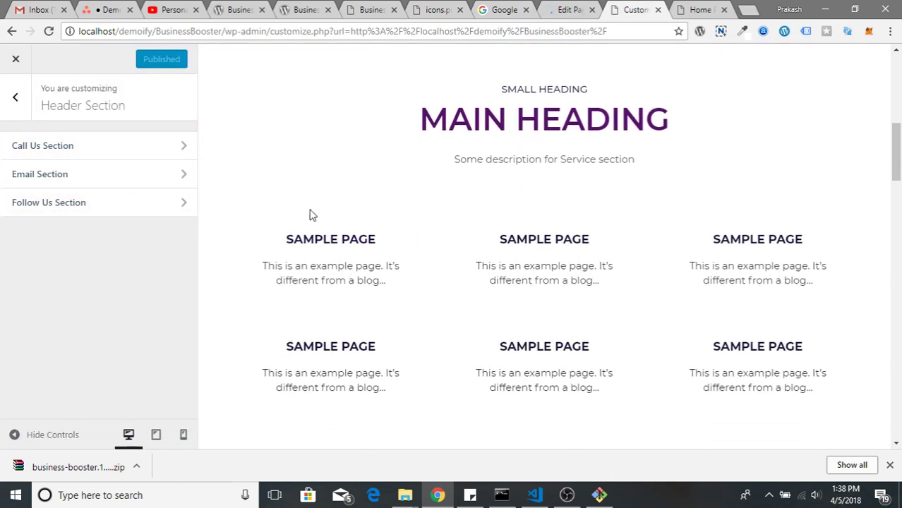
{"action": "left_click", "coordinate": [28, 101]}
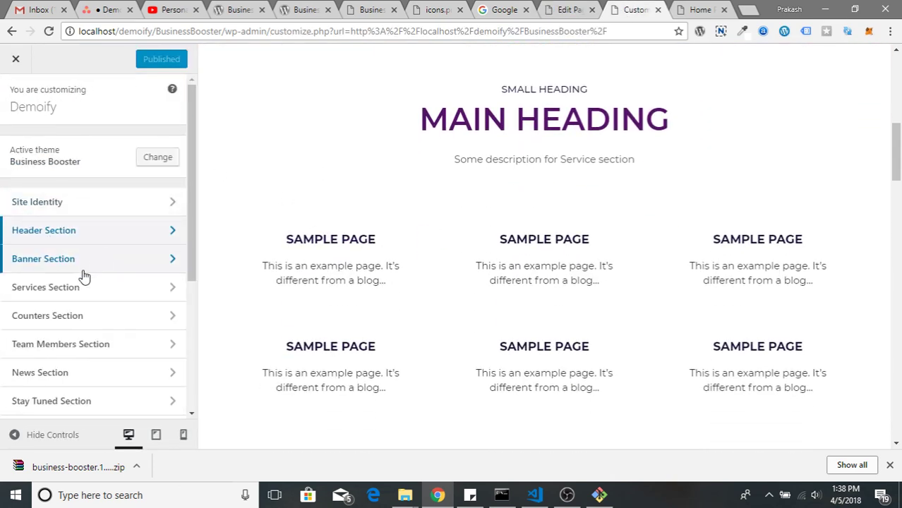
{"action": "left_click", "coordinate": [89, 290]}
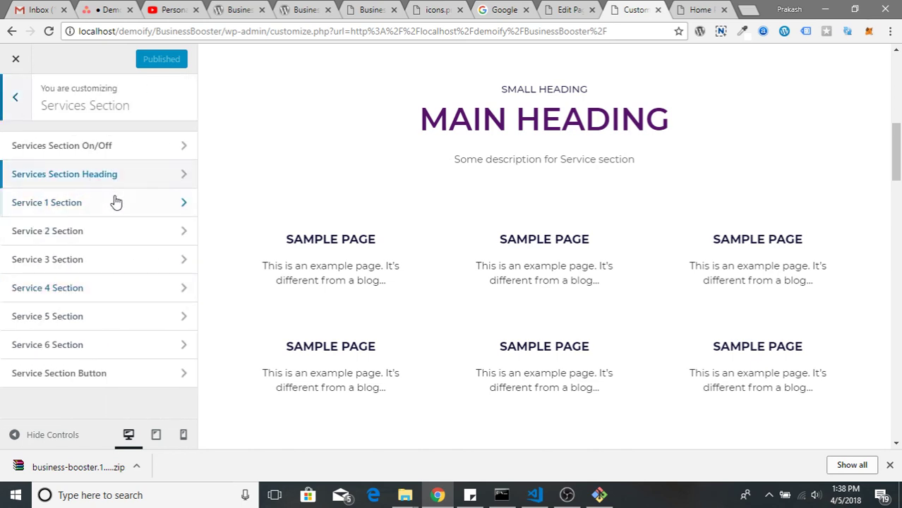
{"action": "left_click", "coordinate": [117, 201]}
{"action": "left_click", "coordinate": [101, 164]}
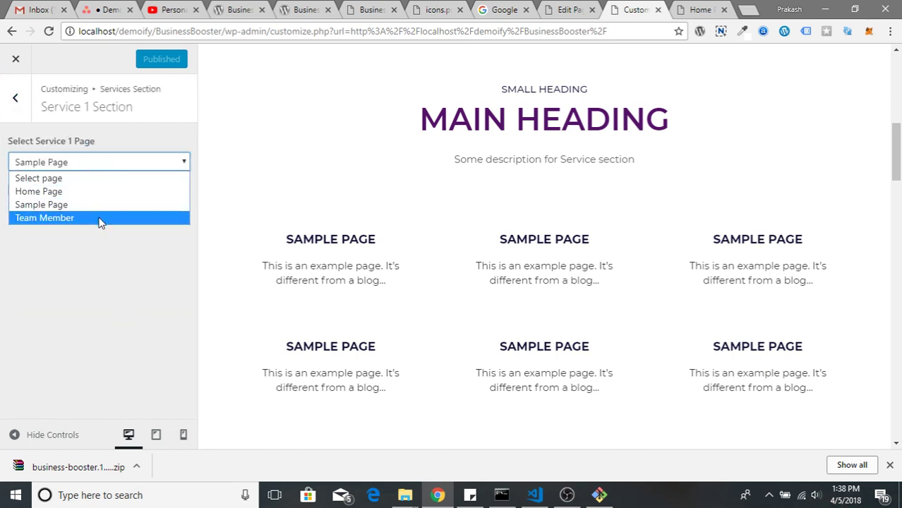
{"action": "left_click", "coordinate": [101, 264]}
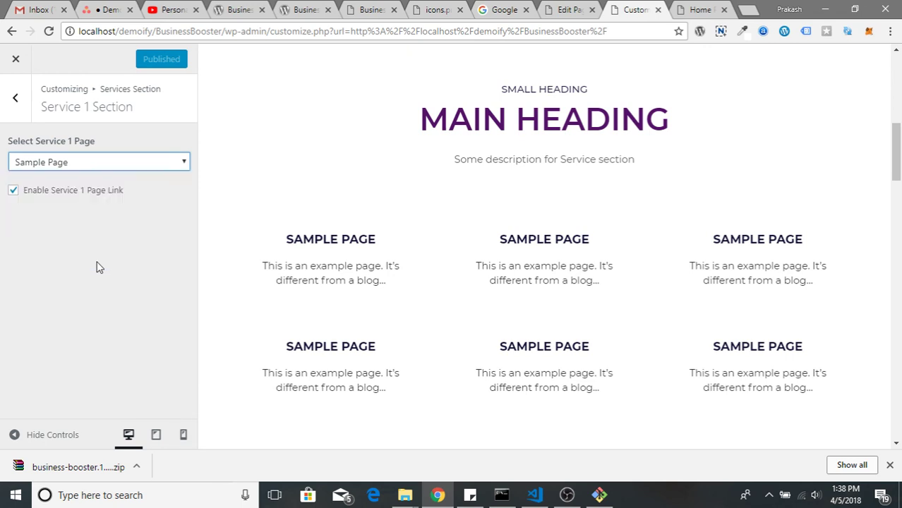
Reload the Customizer so the new page is available, then reopen the Services Section
{"action": "right_click", "coordinate": [316, 127]}
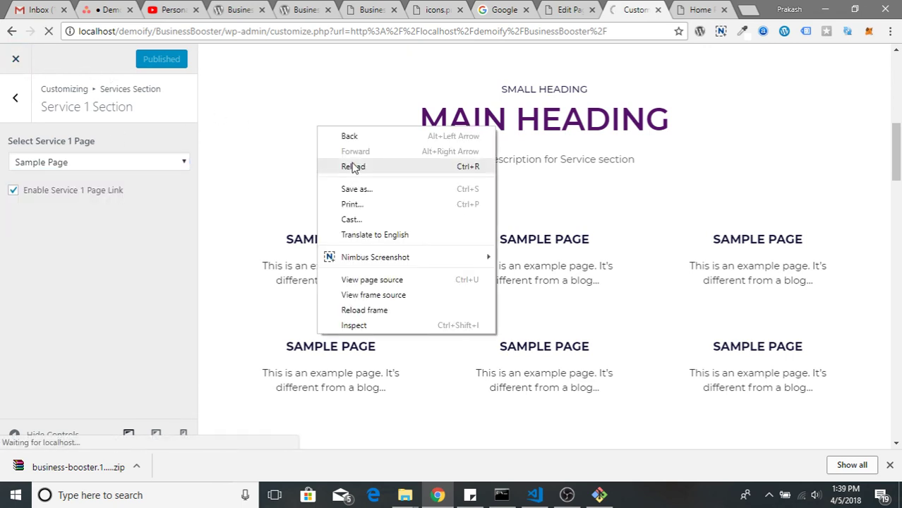
{"action": "left_click", "coordinate": [352, 170]}
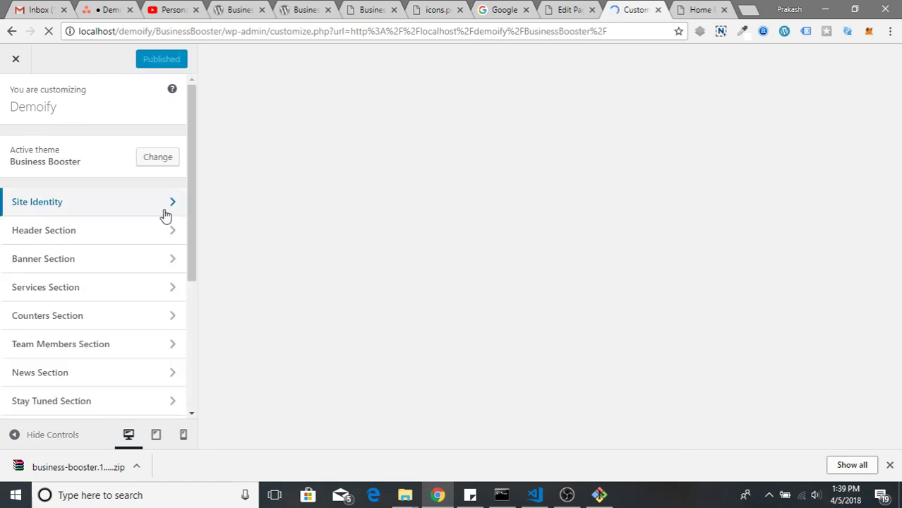
{"action": "scroll", "coordinate": [121, 311], "scroll_direction": "down", "scroll_amount": 2}
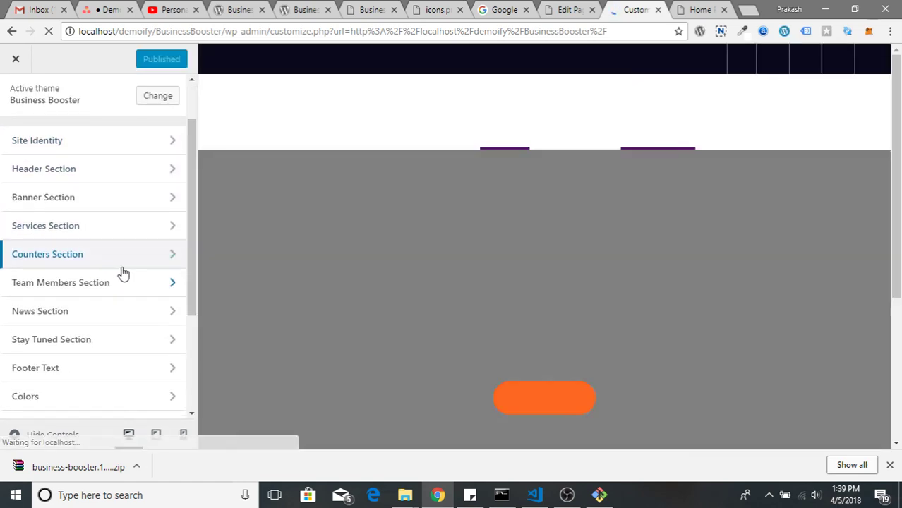
{"action": "scroll", "coordinate": [366, 242], "scroll_direction": "down", "scroll_amount": 7}
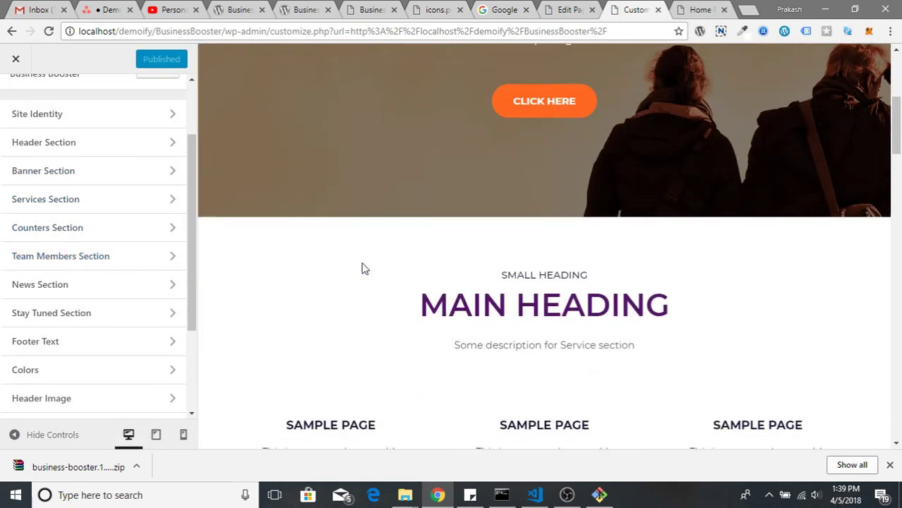
{"action": "left_click", "coordinate": [71, 199]}
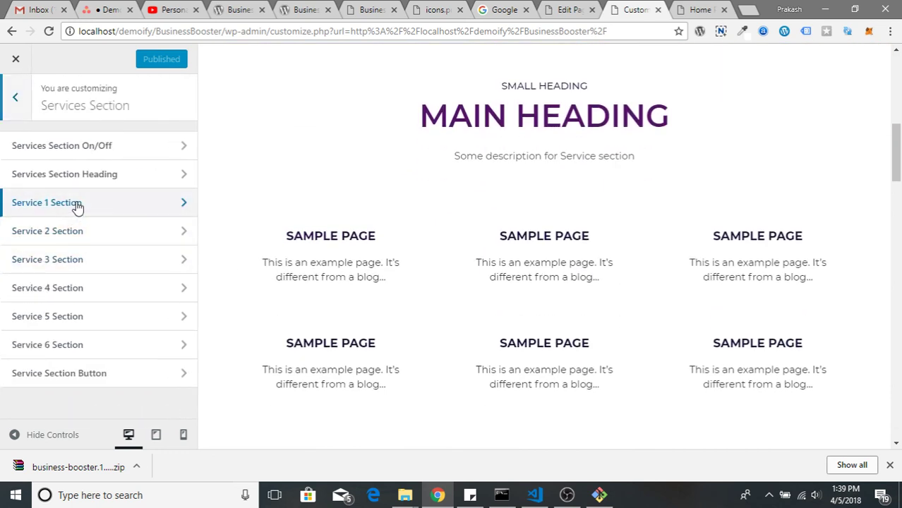
Assign the Service One page to Service 1 and review its icon card in the preview
{"action": "left_click", "coordinate": [75, 203]}
{"action": "left_click", "coordinate": [138, 169]}
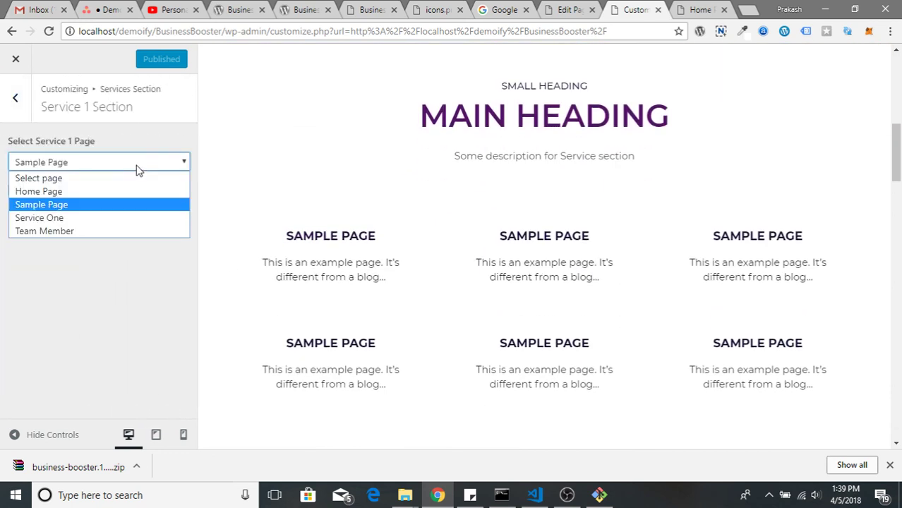
{"action": "left_click", "coordinate": [129, 218]}
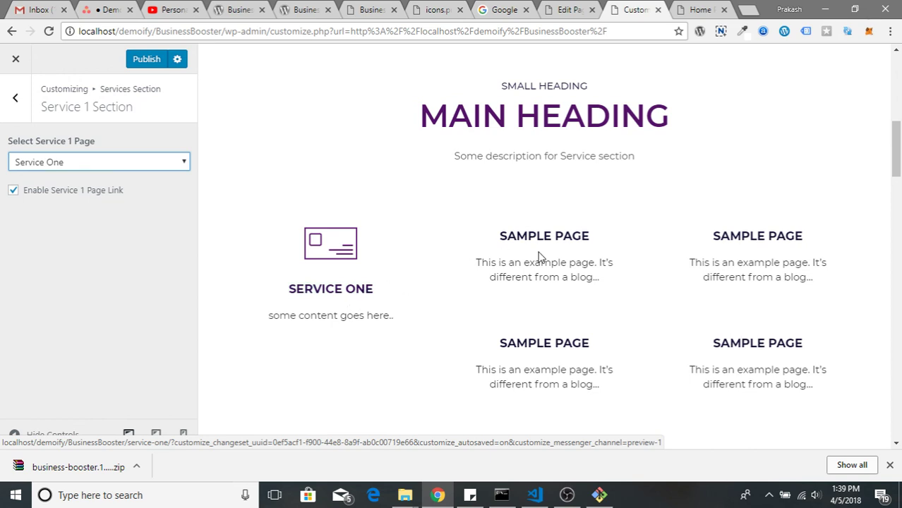
{"action": "scroll", "coordinate": [507, 247], "scroll_direction": "down", "scroll_amount": 2}
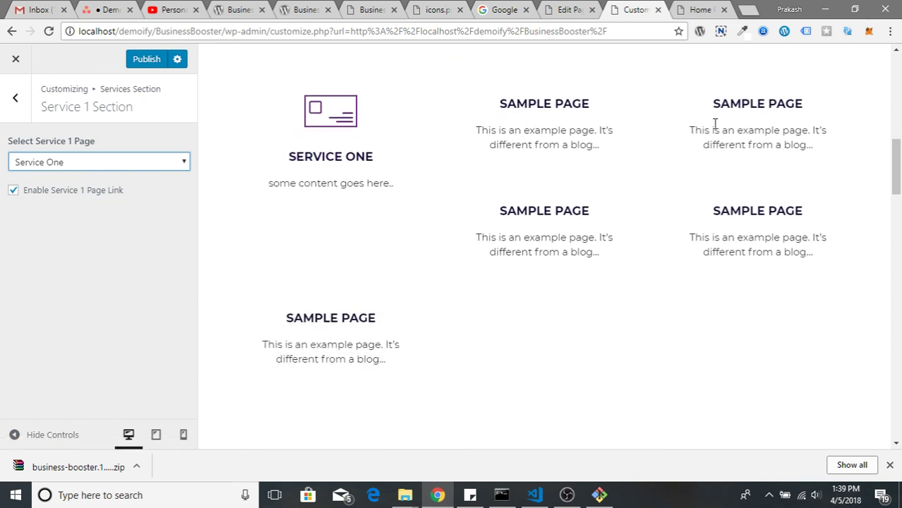
{"action": "scroll", "coordinate": [485, 343], "scroll_direction": "down", "scroll_amount": 3}
{"action": "scroll", "coordinate": [488, 352], "scroll_direction": "up", "scroll_amount": 3}
{"action": "scroll", "coordinate": [487, 352], "scroll_direction": "down", "scroll_amount": 6}
{"action": "scroll", "coordinate": [488, 353], "scroll_direction": "down", "scroll_amount": 4}
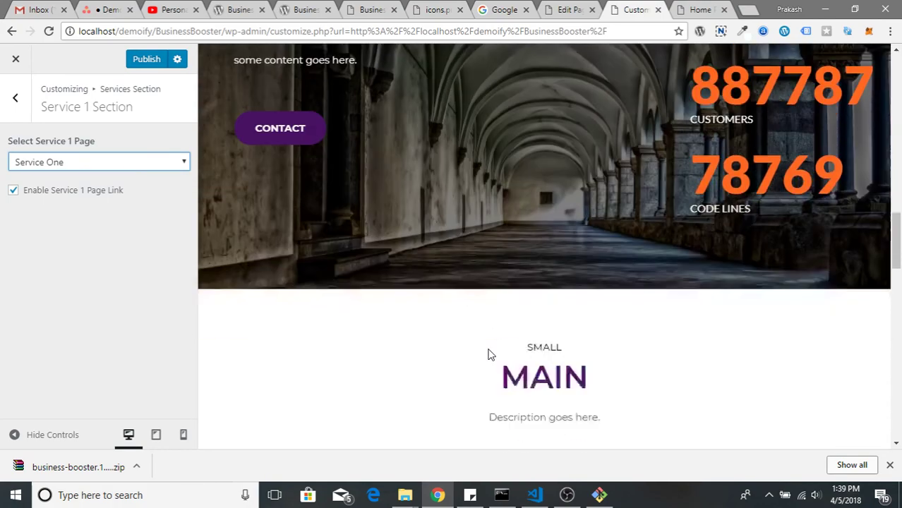
Publish the Service 1 change and bring up the Service One page editor
{"action": "left_click", "coordinate": [151, 60]}
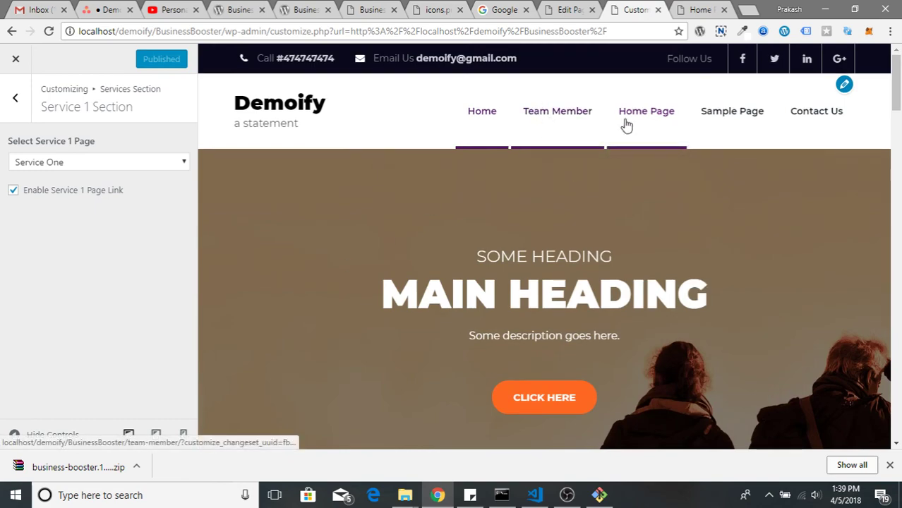
{"action": "left_click_drag", "start_coordinate": [896, 98], "coordinate": [897, 433]}
{"action": "scroll", "coordinate": [487, 235], "scroll_direction": "up", "scroll_amount": 10}
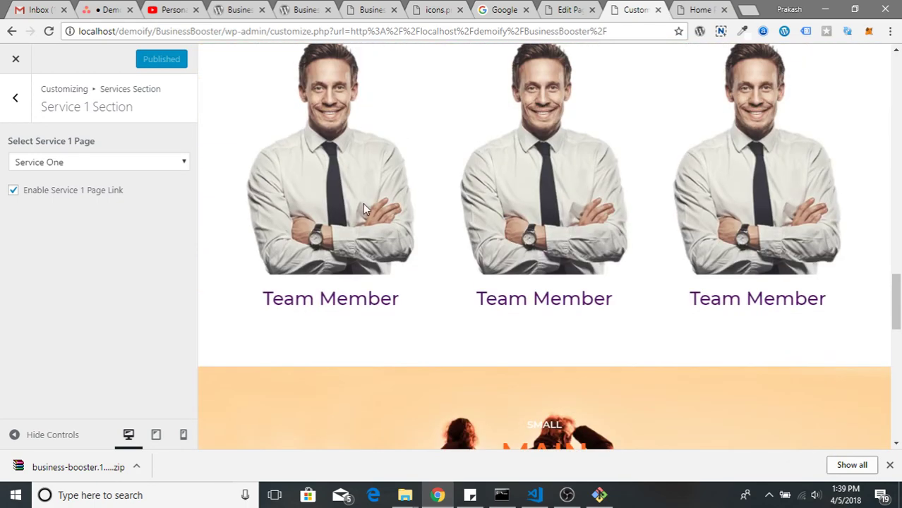
{"action": "scroll", "coordinate": [328, 156], "scroll_direction": "up", "scroll_amount": 15}
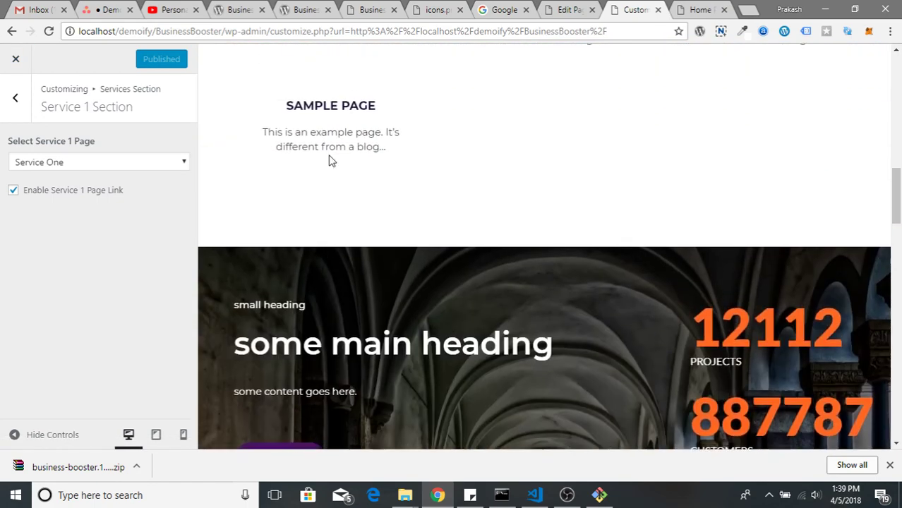
{"action": "scroll", "coordinate": [328, 161], "scroll_direction": "up", "scroll_amount": 1}
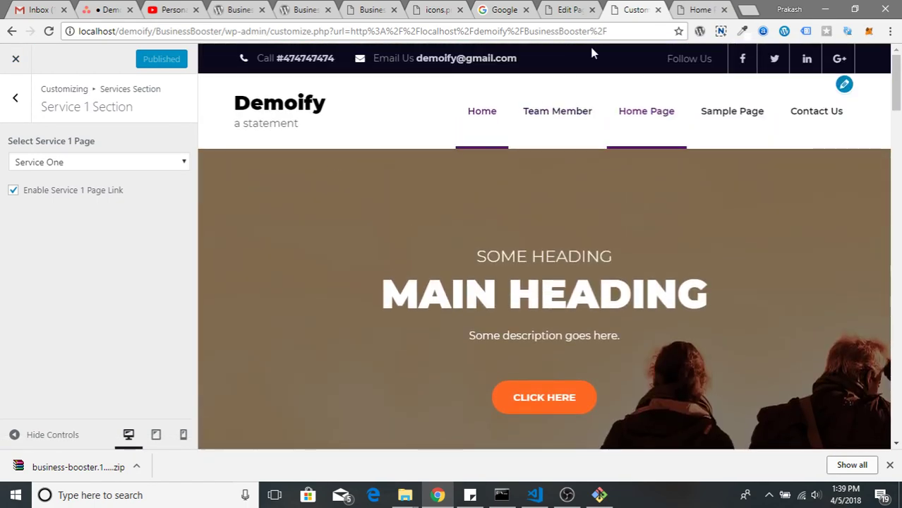
{"action": "left_click", "coordinate": [571, 6]}
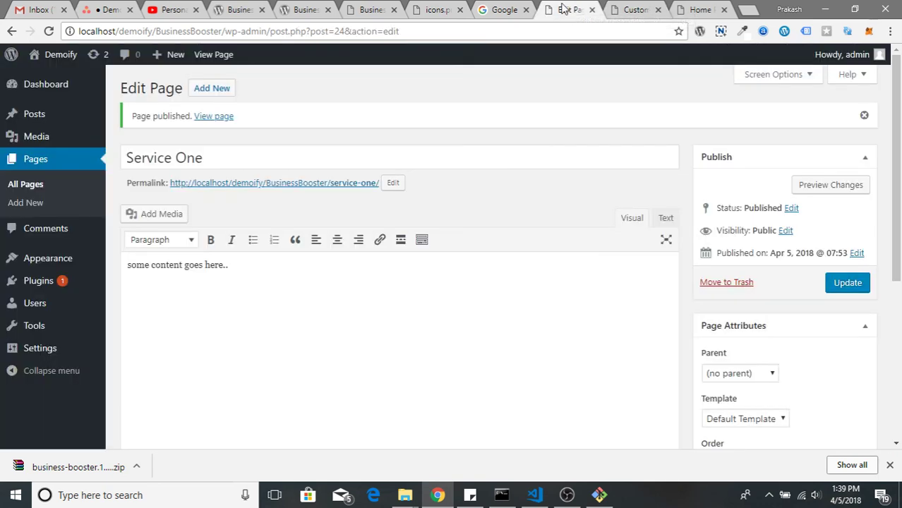
Open the Business Booster theme's review submission page on wordpress.org
{"action": "left_click", "coordinate": [439, 10]}
{"action": "left_click", "coordinate": [373, 10]}
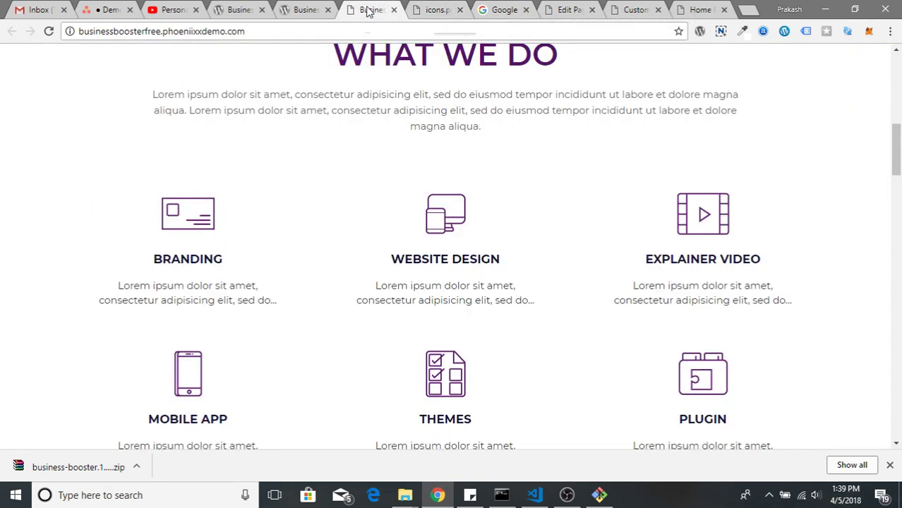
{"action": "left_click", "coordinate": [302, 9]}
{"action": "scroll", "coordinate": [472, 381], "scroll_direction": "down", "scroll_amount": 6}
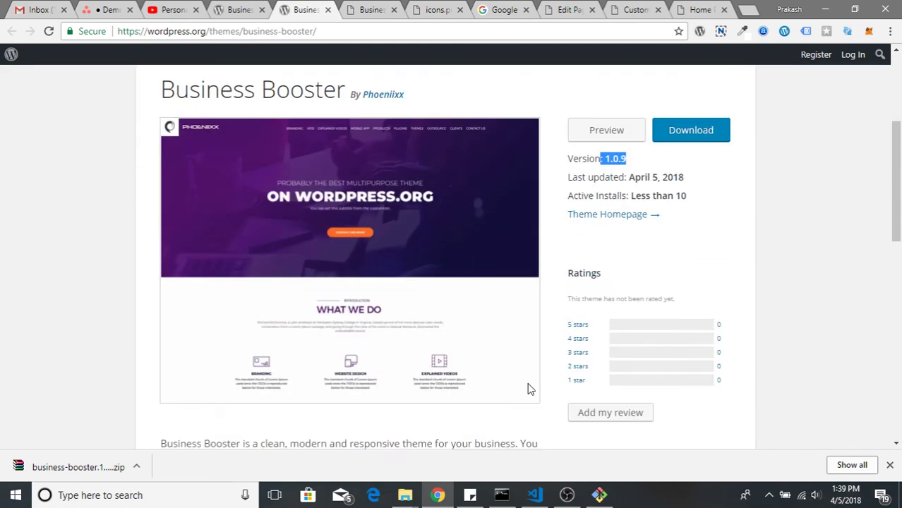
{"action": "left_click", "coordinate": [611, 237]}
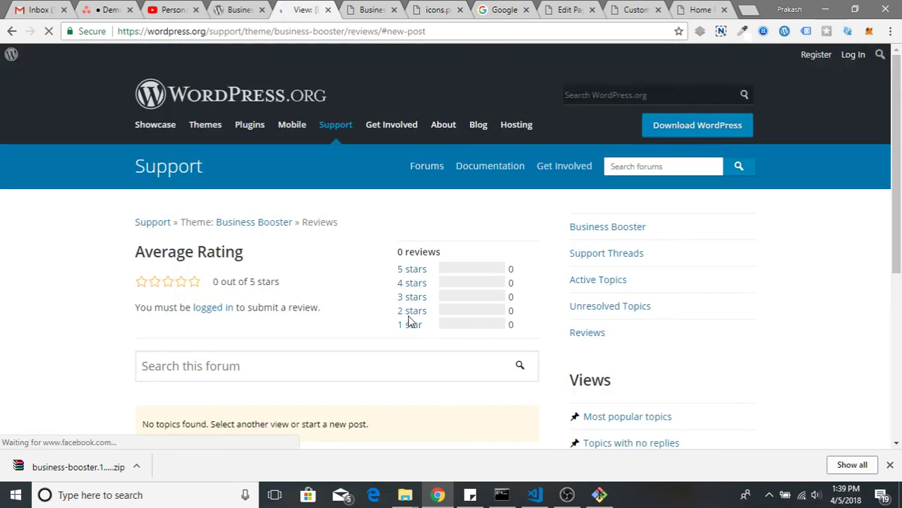
{"action": "scroll", "coordinate": [275, 349], "scroll_direction": "down", "scroll_amount": 4}
{"action": "scroll", "coordinate": [227, 351], "scroll_direction": "up", "scroll_amount": 2}
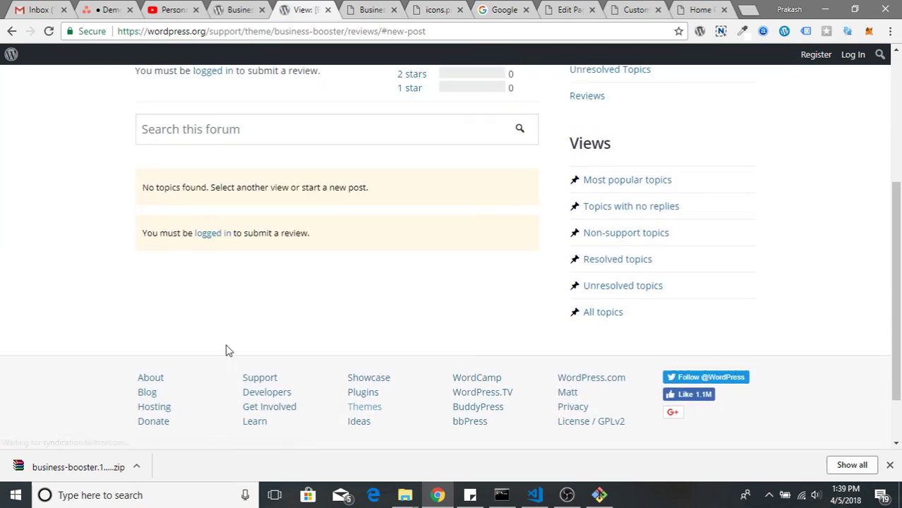
{"action": "scroll", "coordinate": [499, 217], "scroll_direction": "up", "scroll_amount": 3}
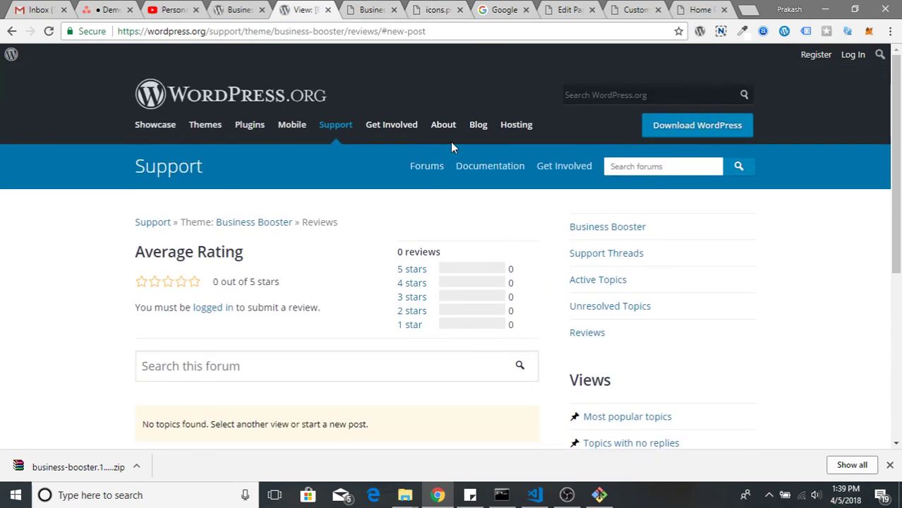
Cycle through the open browser tabs back to the Customizer and site preview
{"action": "left_click", "coordinate": [376, 9]}
{"action": "left_click", "coordinate": [432, 9]}
{"action": "left_click", "coordinate": [503, 9]}
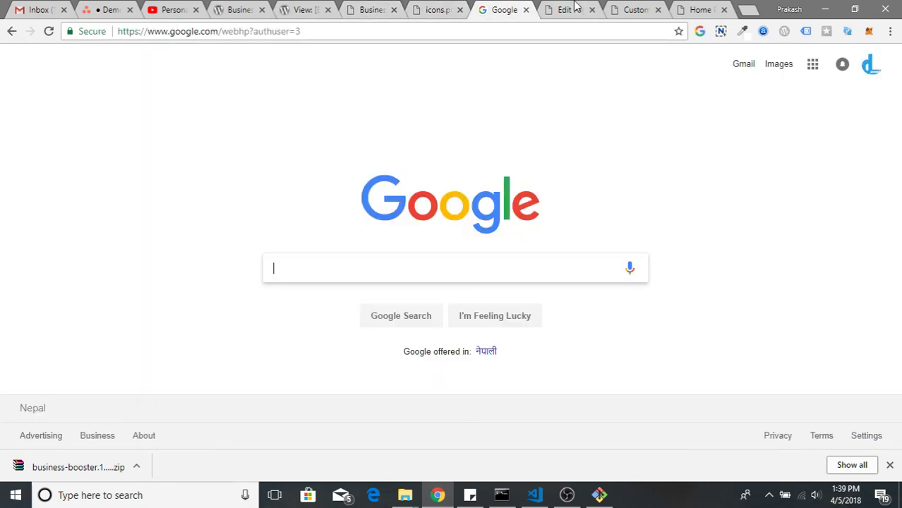
{"action": "left_click", "coordinate": [573, 9]}
{"action": "left_click", "coordinate": [634, 8]}
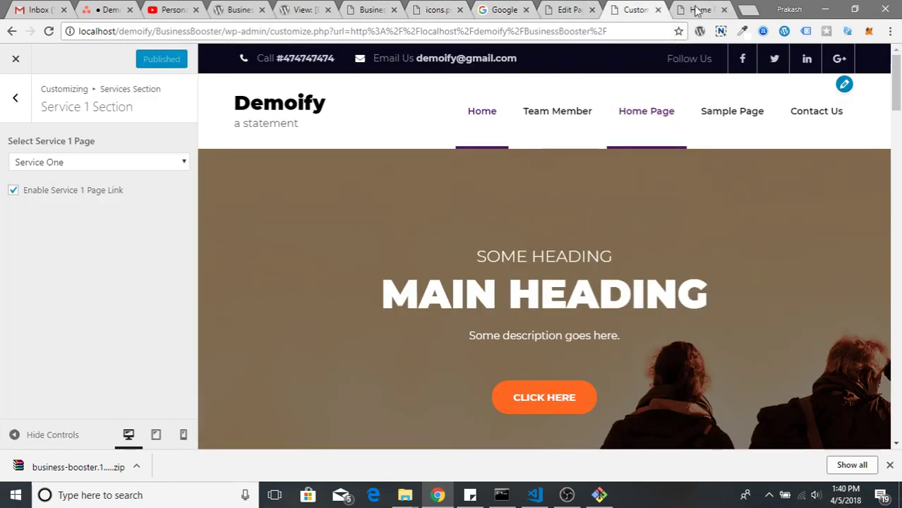
Close the outdated Home Page tab and scroll the live Demoify front page to the footer and back
{"action": "left_click", "coordinate": [696, 10]}
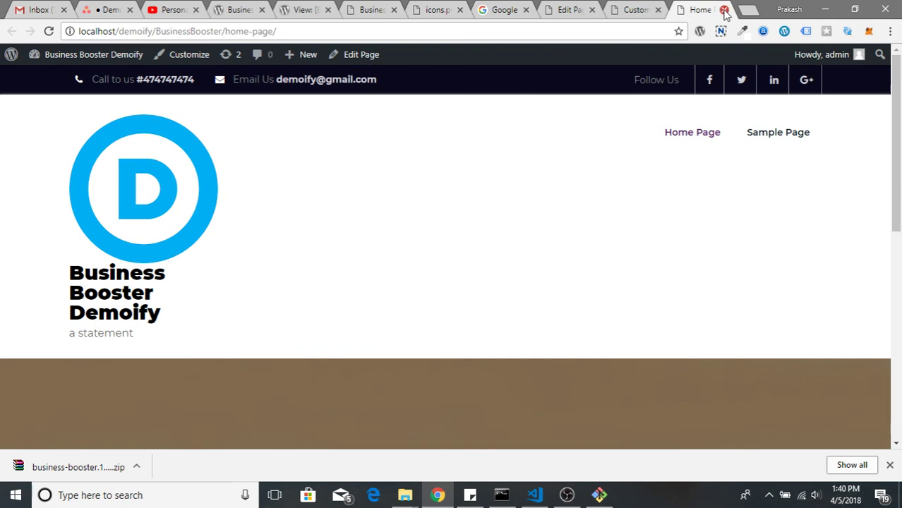
{"action": "left_click", "coordinate": [723, 10]}
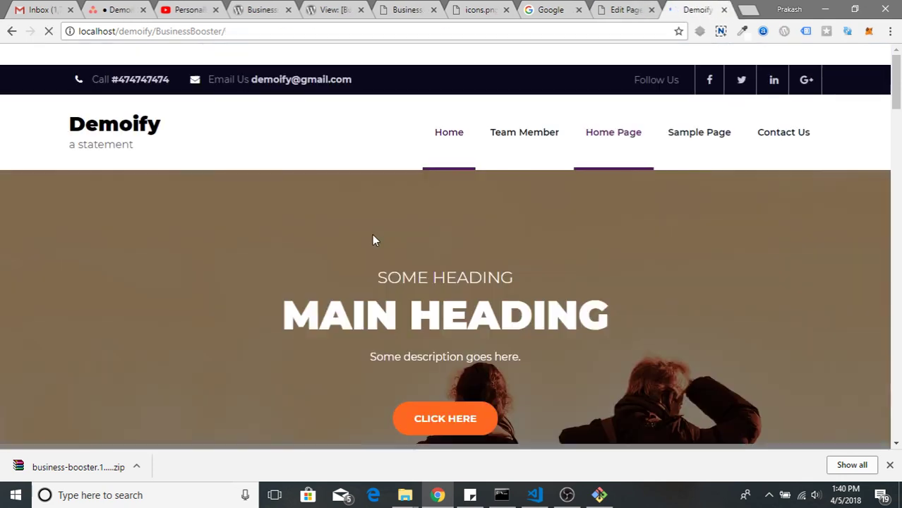
{"action": "scroll", "coordinate": [372, 237], "scroll_direction": "down", "scroll_amount": 3}
{"action": "scroll", "coordinate": [371, 238], "scroll_direction": "up", "scroll_amount": 3}
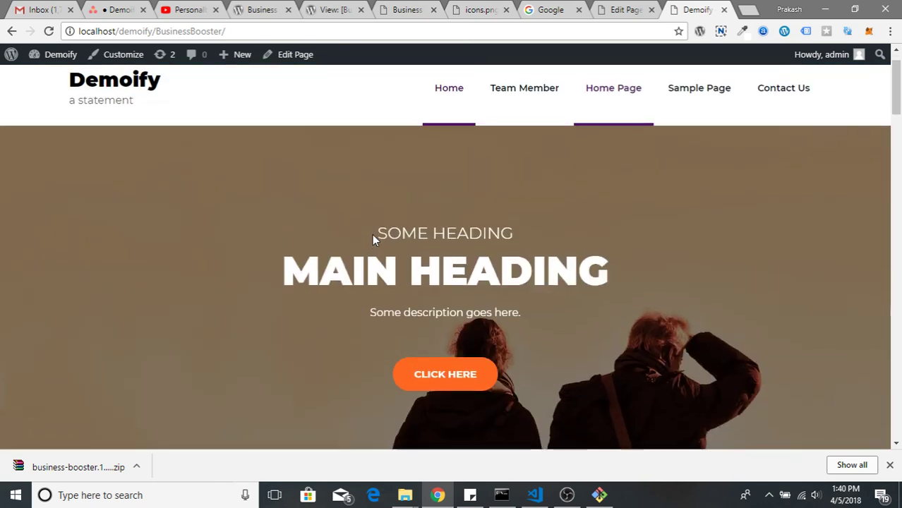
{"action": "scroll", "coordinate": [385, 229], "scroll_direction": "down", "scroll_amount": 1}
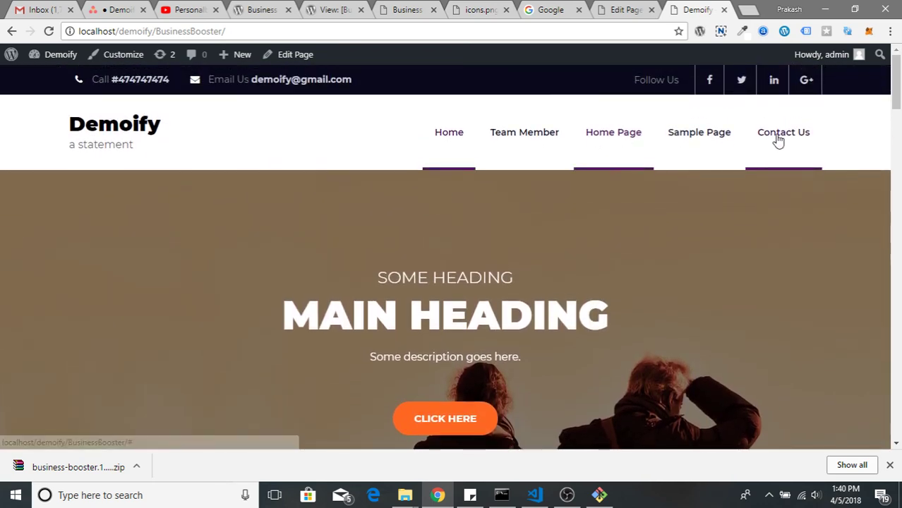
{"action": "scroll", "coordinate": [436, 309], "scroll_direction": "down", "scroll_amount": 10}
{"action": "scroll", "coordinate": [435, 308], "scroll_direction": "down", "scroll_amount": 20}
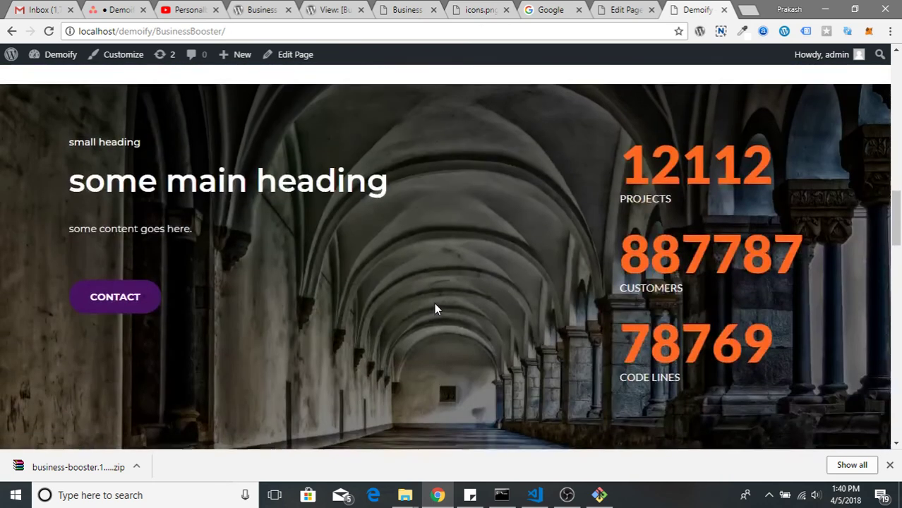
{"action": "scroll", "coordinate": [436, 308], "scroll_direction": "down", "scroll_amount": 6}
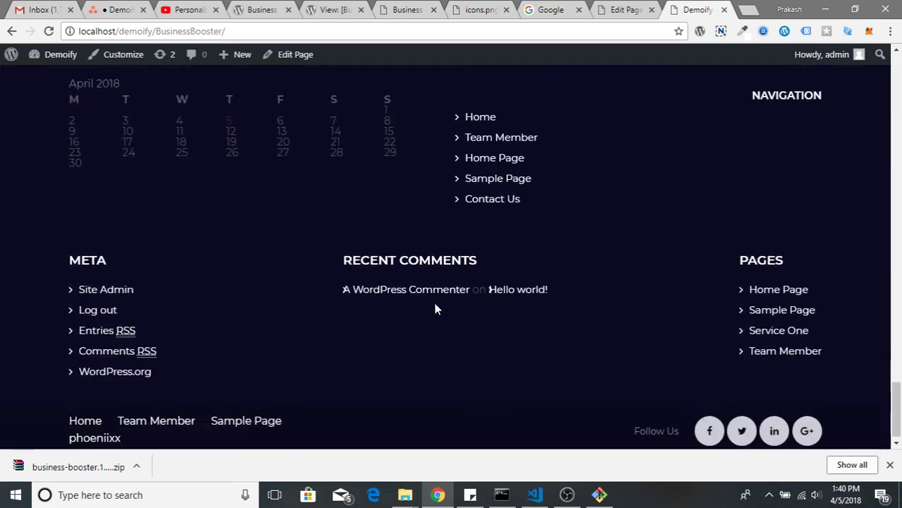
{"action": "scroll", "coordinate": [484, 375], "scroll_direction": "up", "scroll_amount": 9}
{"action": "scroll", "coordinate": [482, 377], "scroll_direction": "up", "scroll_amount": 8}
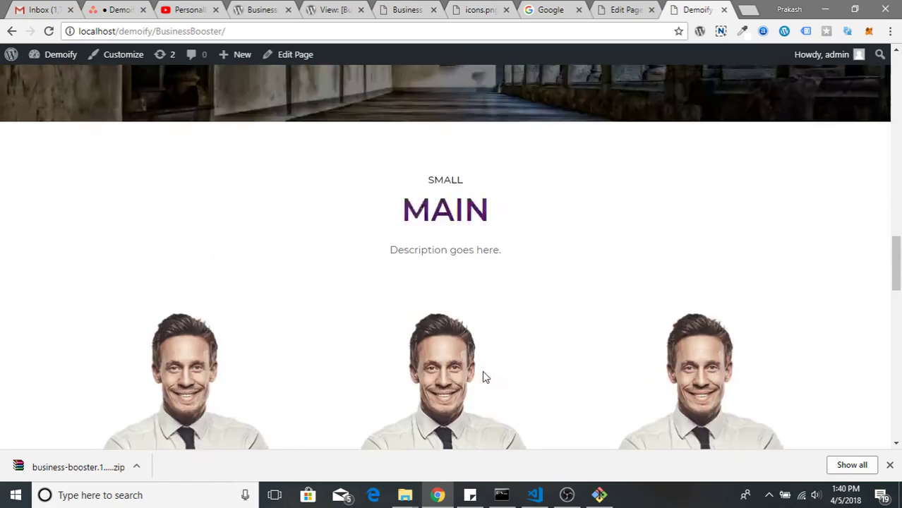